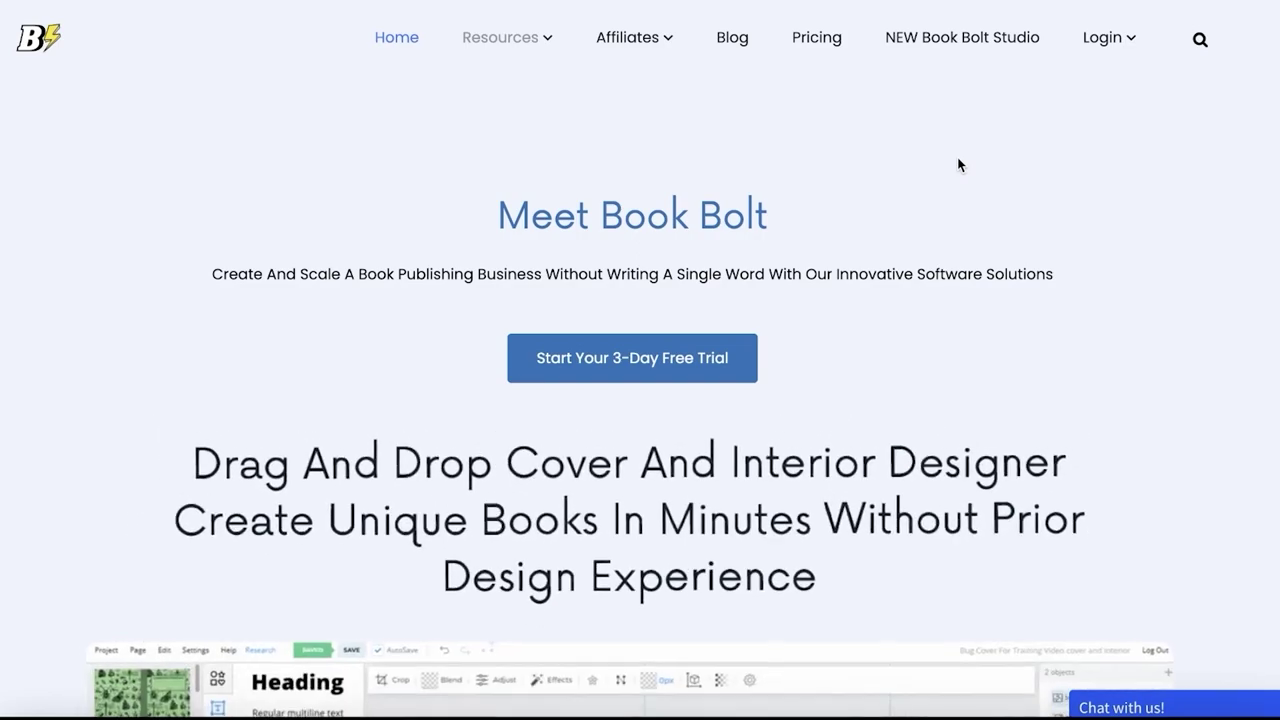
Step: Compare the Newbie and Pro pricing plans, then begin the 3-day free trial sign-up
{"action": "left_click", "coordinate": [805, 54]}
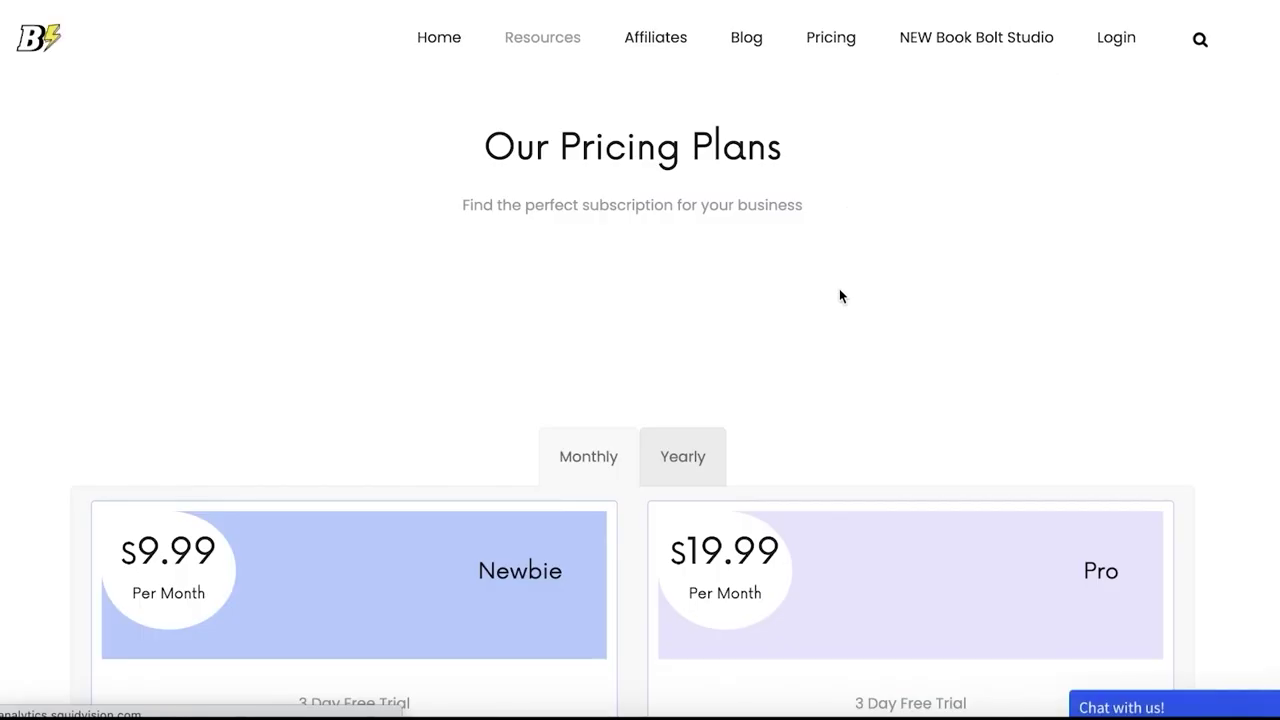
{"action": "scroll", "coordinate": [840, 300], "scroll_direction": "down", "scroll_amount": 2}
{"action": "scroll", "coordinate": [830, 312], "scroll_direction": "down", "scroll_amount": 2}
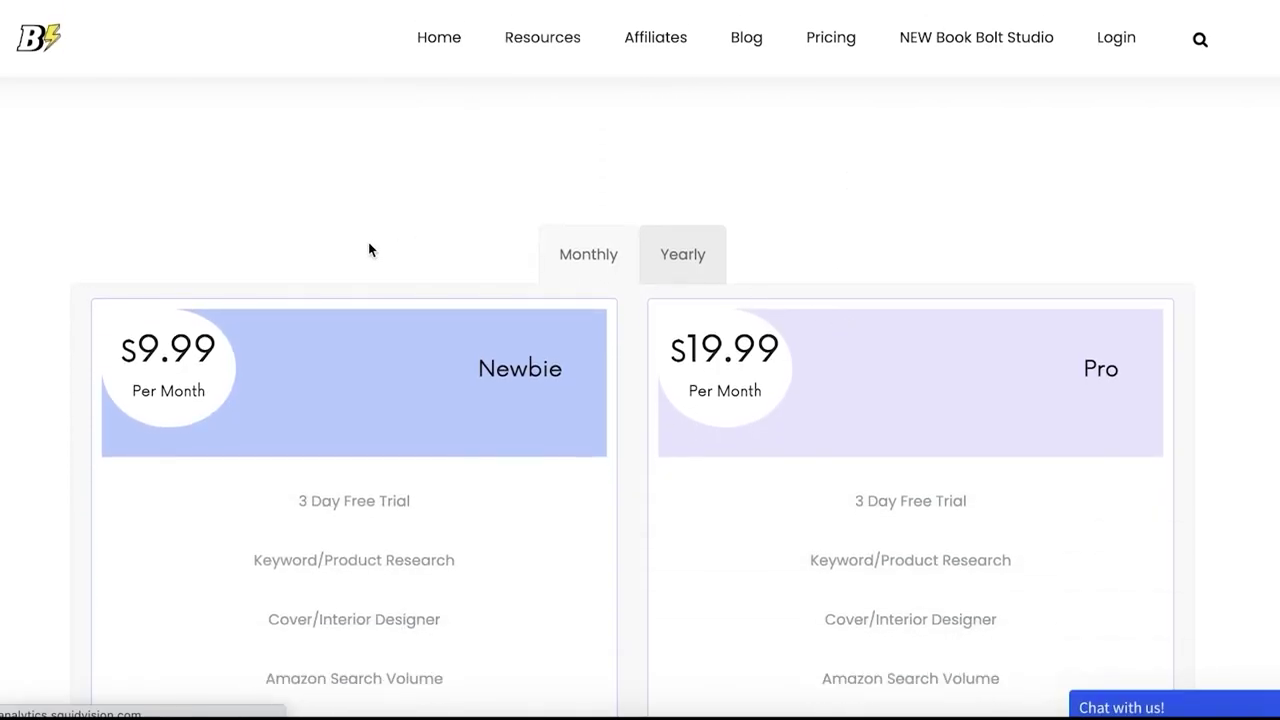
{"action": "scroll", "coordinate": [351, 514], "scroll_direction": "down", "scroll_amount": 3}
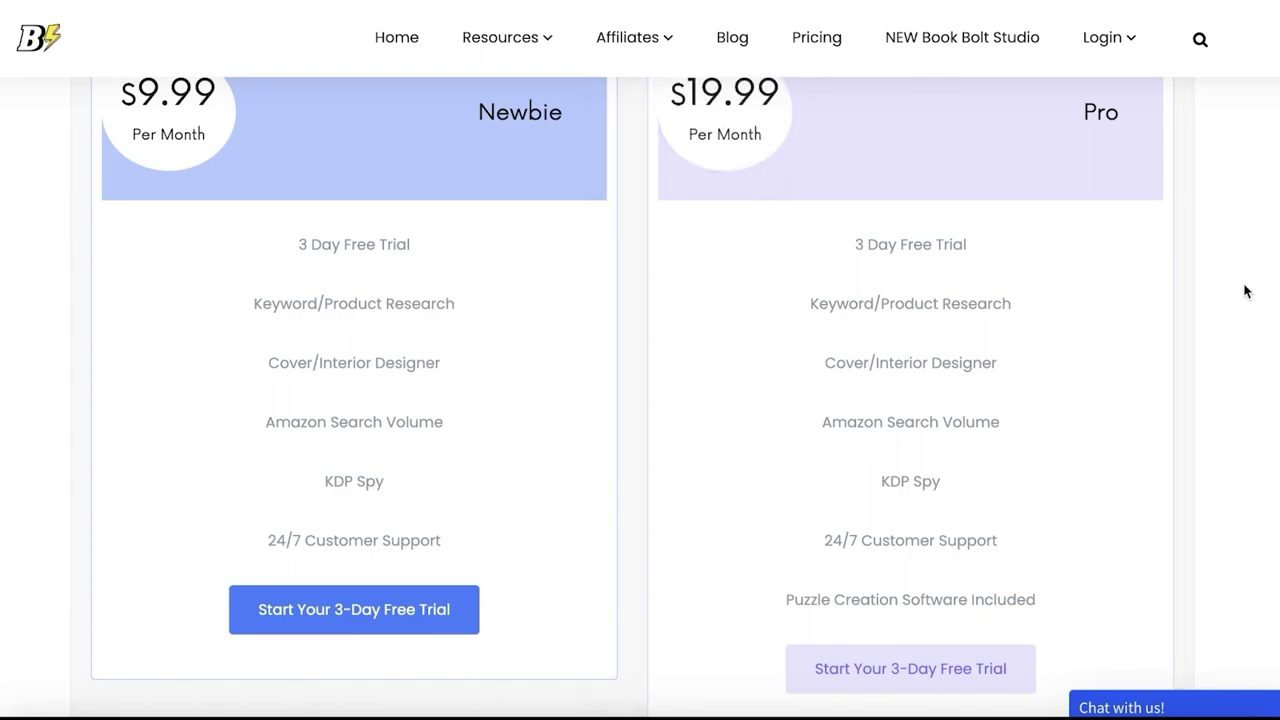
{"action": "scroll", "coordinate": [474, 262], "scroll_direction": "up", "scroll_amount": 1}
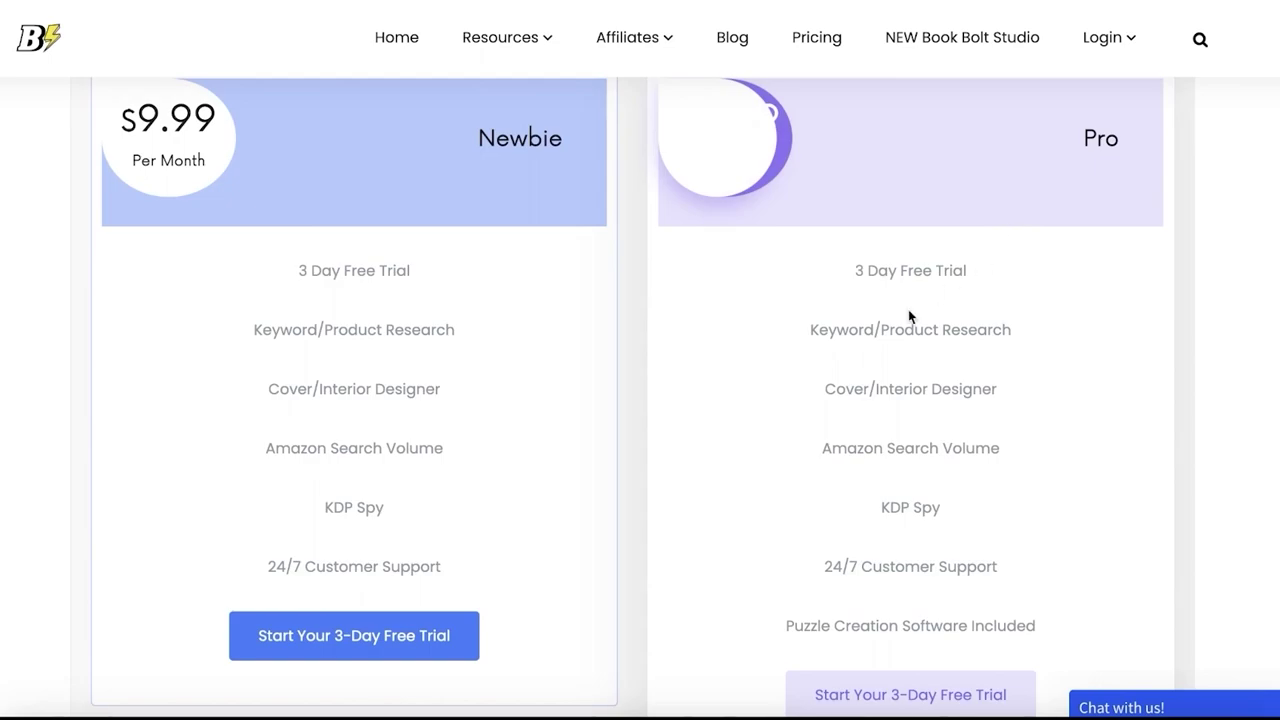
{"action": "left_click", "coordinate": [350, 489]}
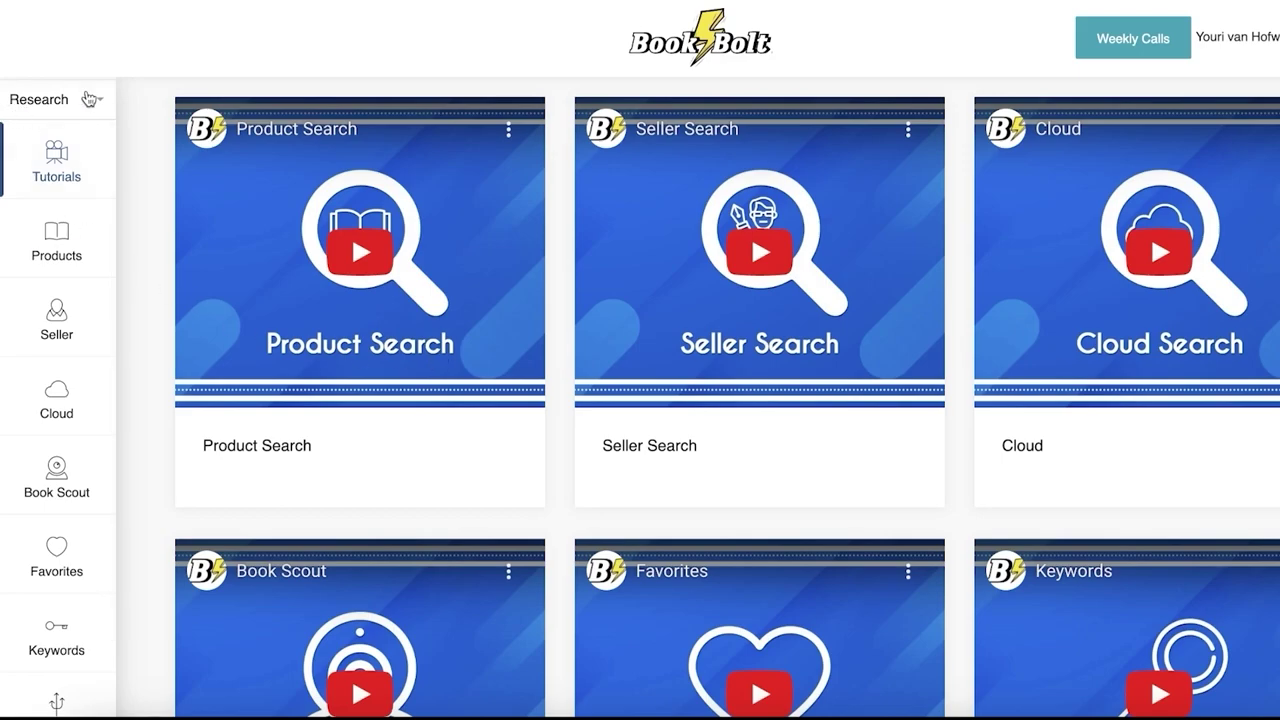
Step: Switch the sidebar from Research to Create and launch BookBolt Studio
{"action": "left_click", "coordinate": [89, 99]}
{"action": "left_click", "coordinate": [49, 199]}
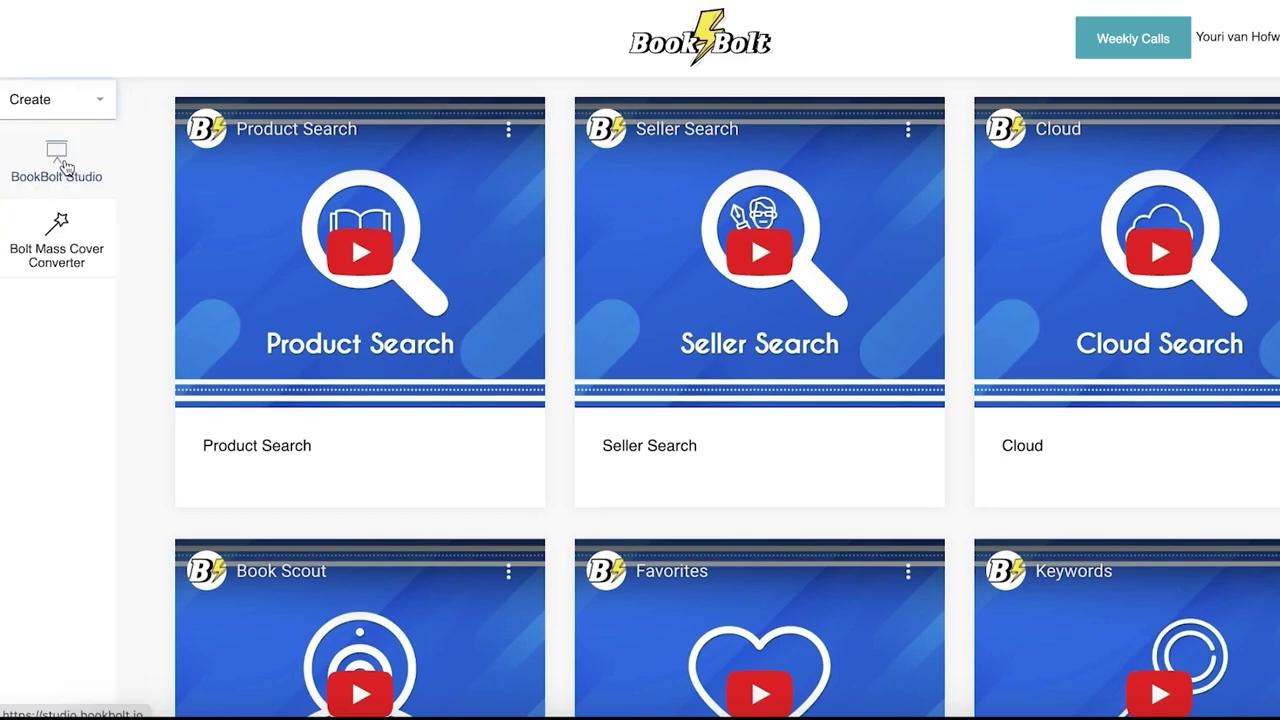
{"action": "left_click", "coordinate": [64, 166]}
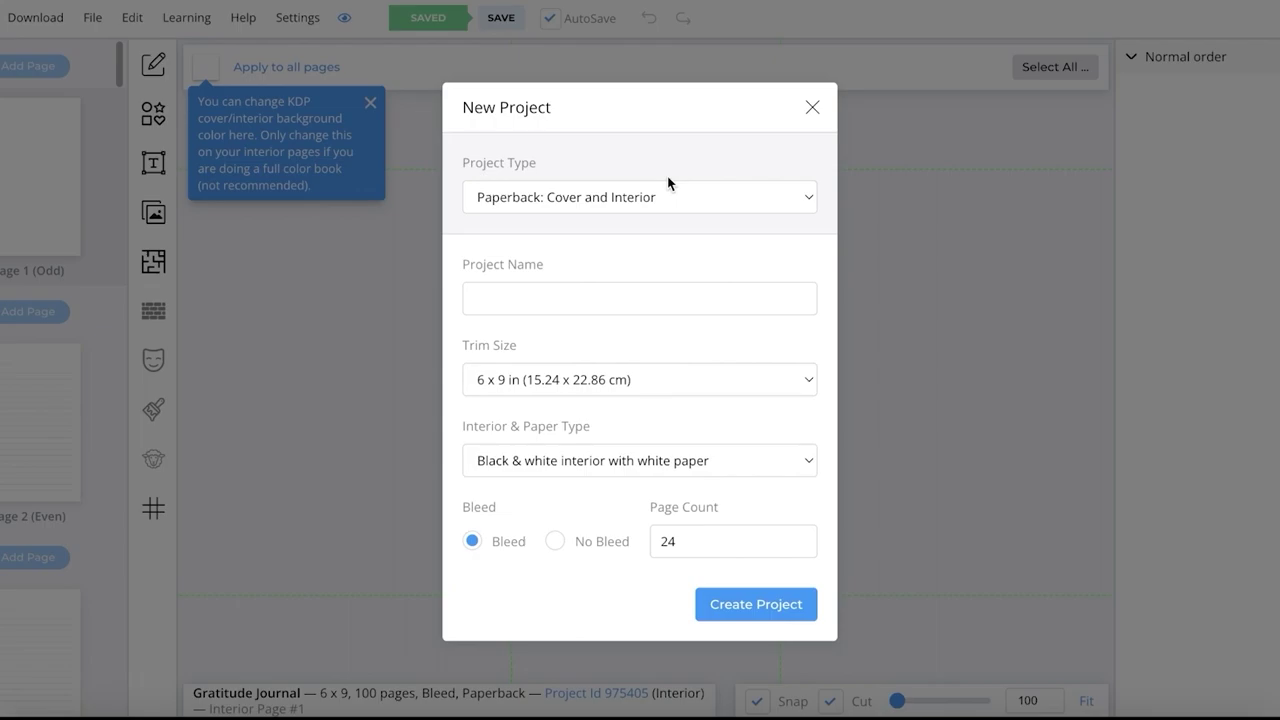
Step: Set up a Paperback: Interior project named 'Gratitude Journal' with a 6 x 9 in trim size
{"action": "left_click", "coordinate": [671, 186]}
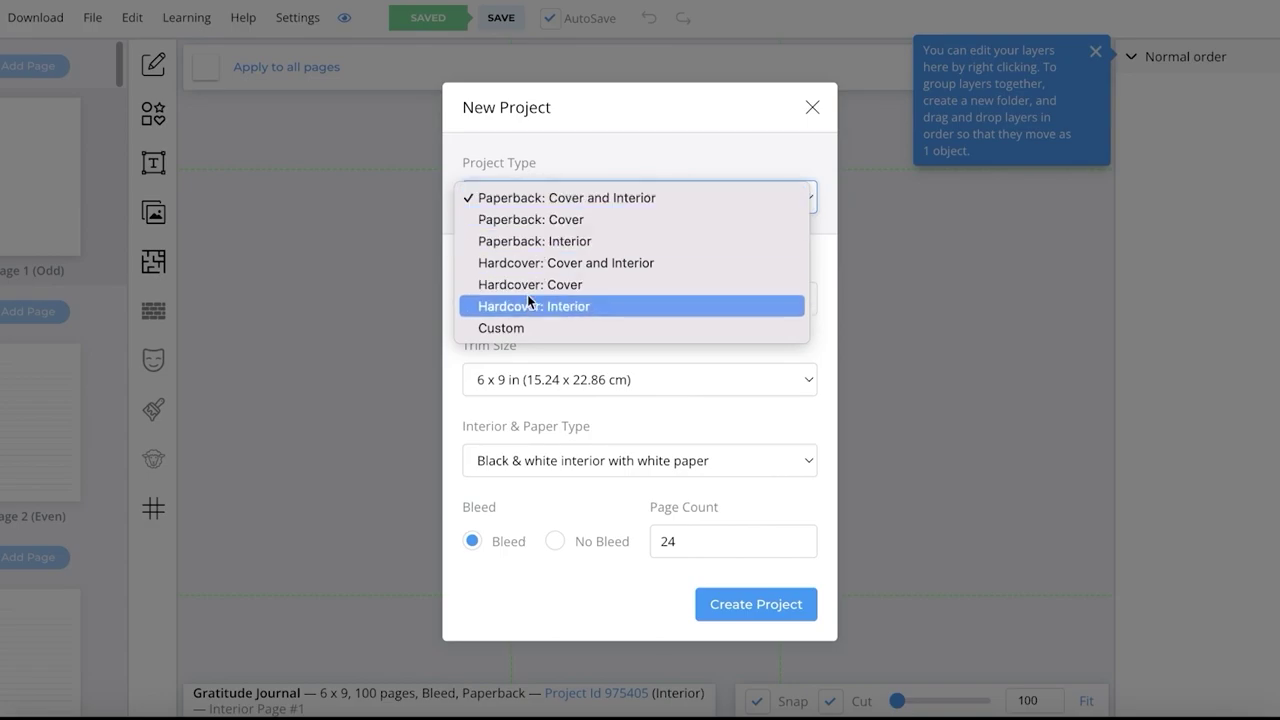
{"action": "left_click", "coordinate": [555, 241]}
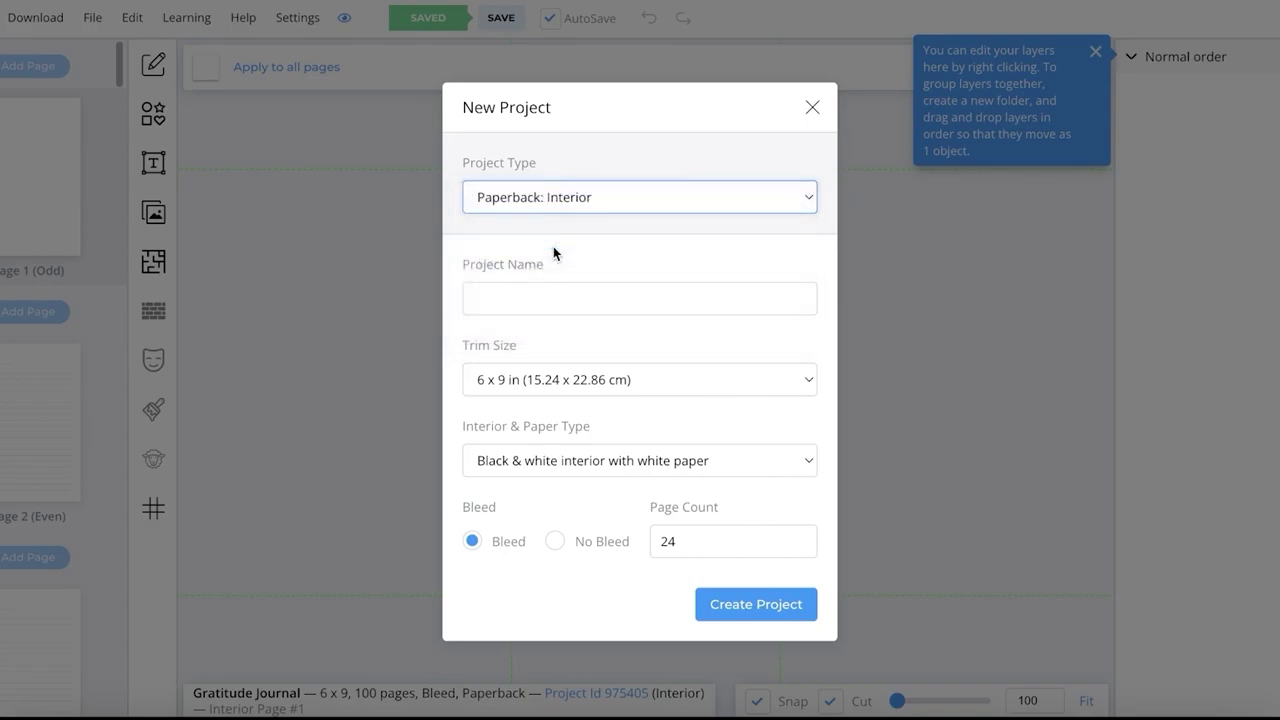
{"action": "left_click", "coordinate": [520, 303]}
{"action": "type", "text": "Gratitude Journal"}
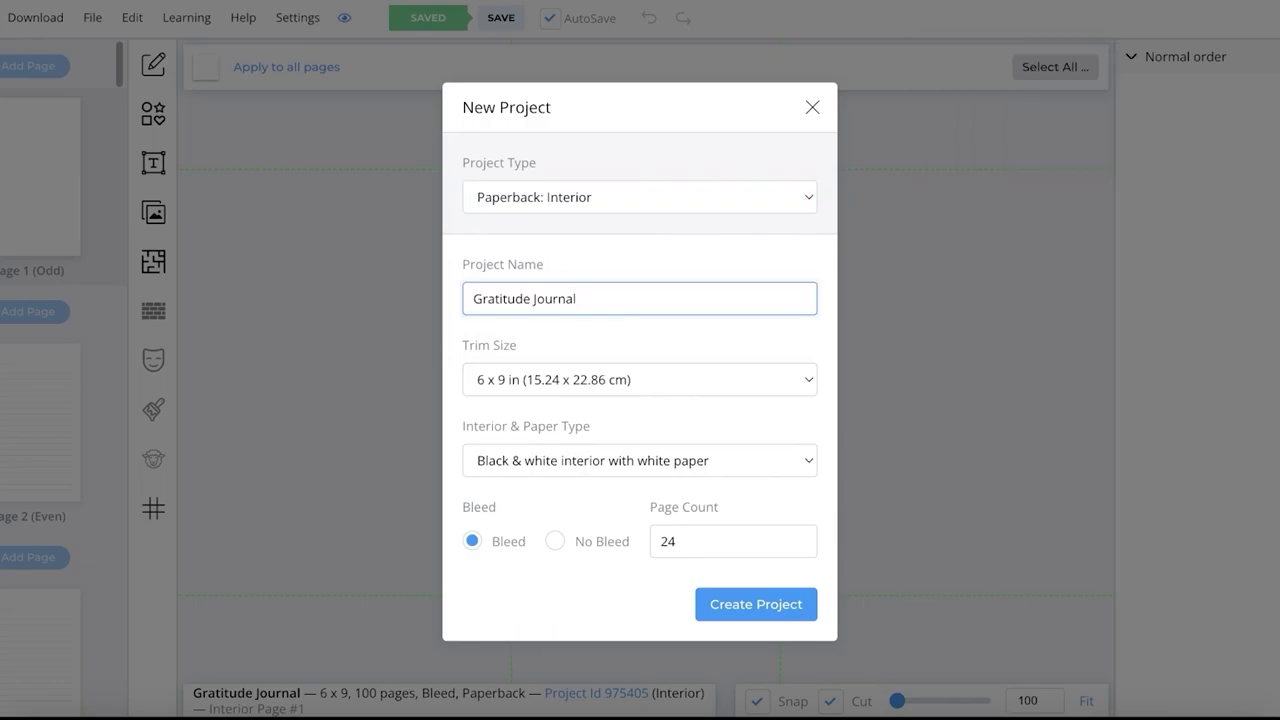
{"action": "left_click", "coordinate": [604, 376]}
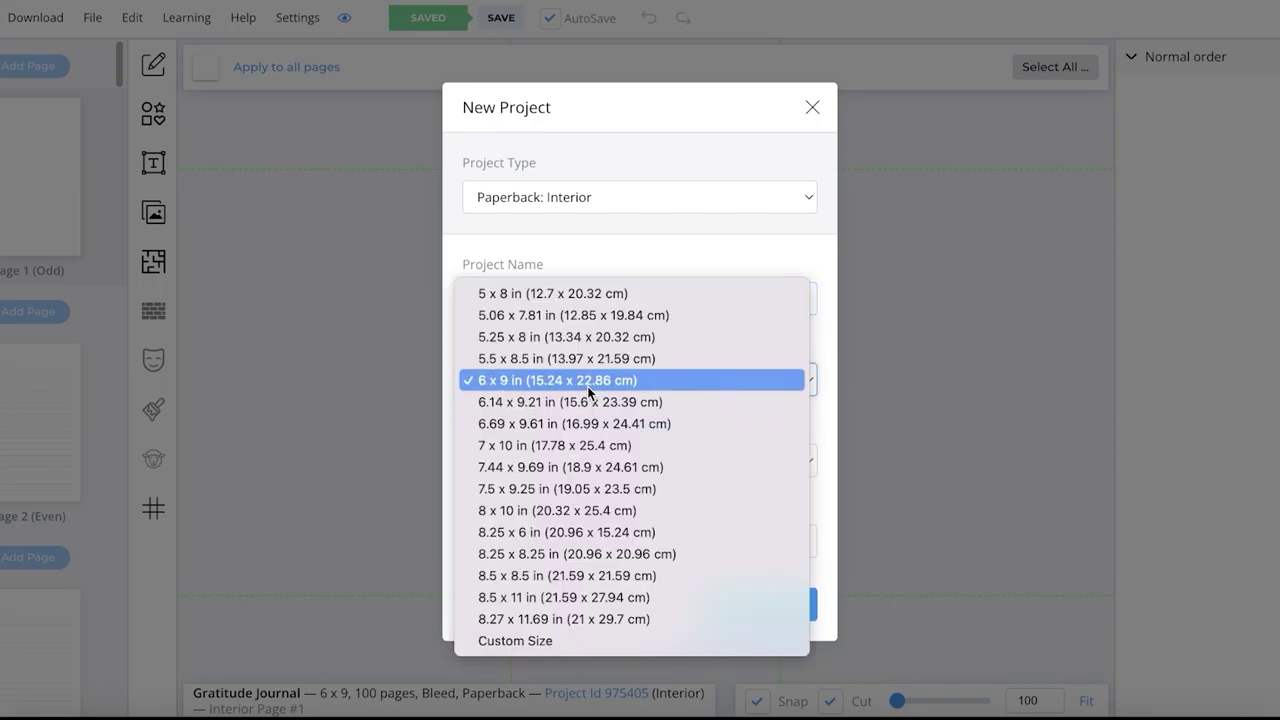
{"action": "left_click", "coordinate": [587, 386]}
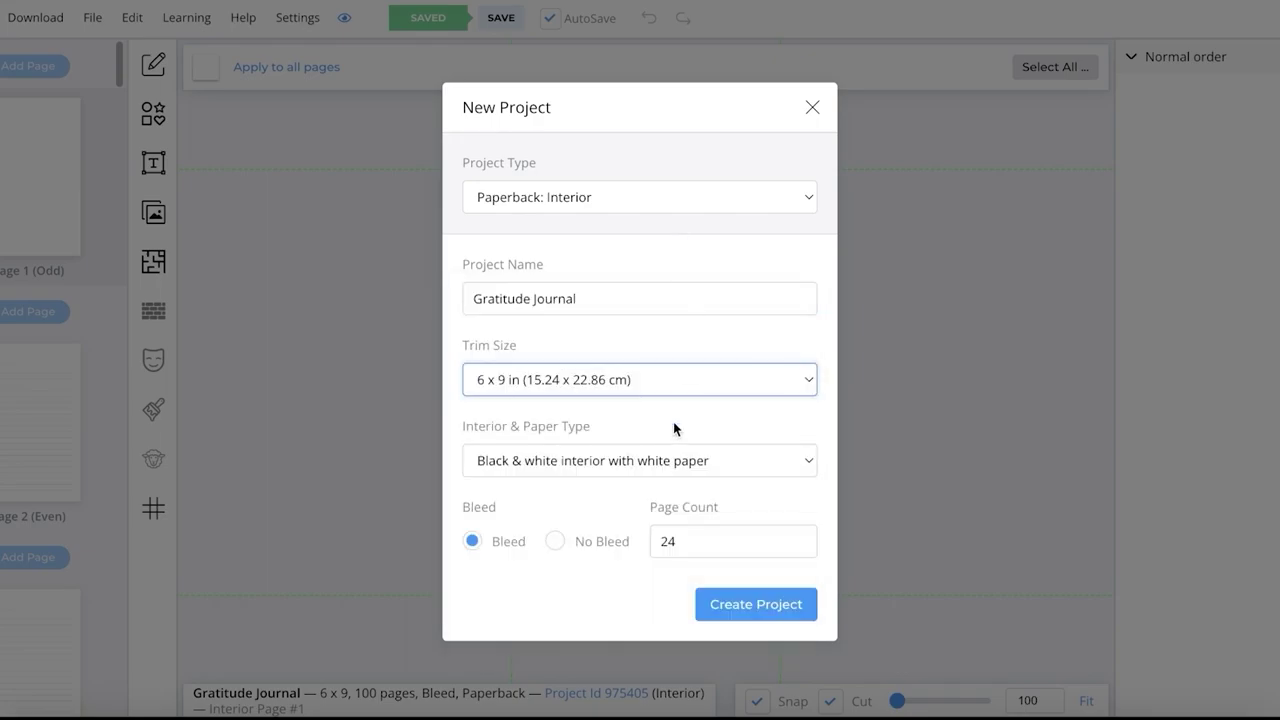
{"action": "left_click", "coordinate": [523, 465]}
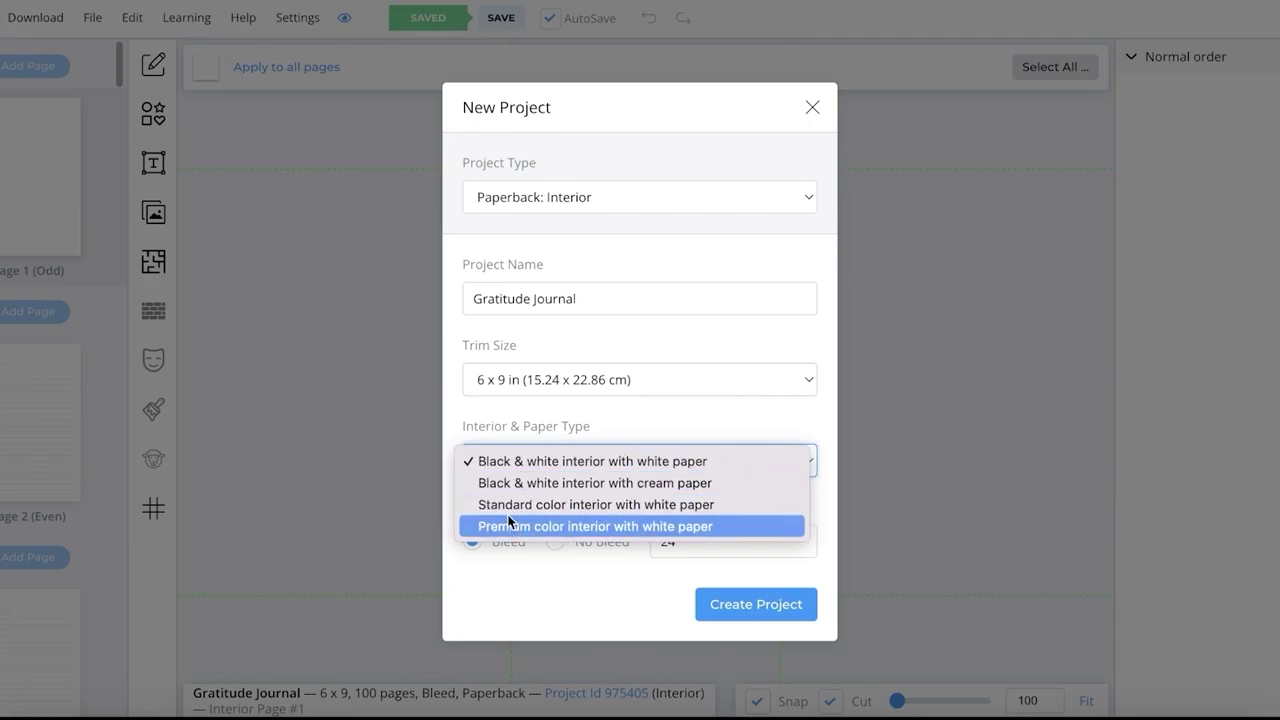
Step: Create the project with standard colour interior on white paper, bleed on, and 100 pages
{"action": "left_click", "coordinate": [506, 510]}
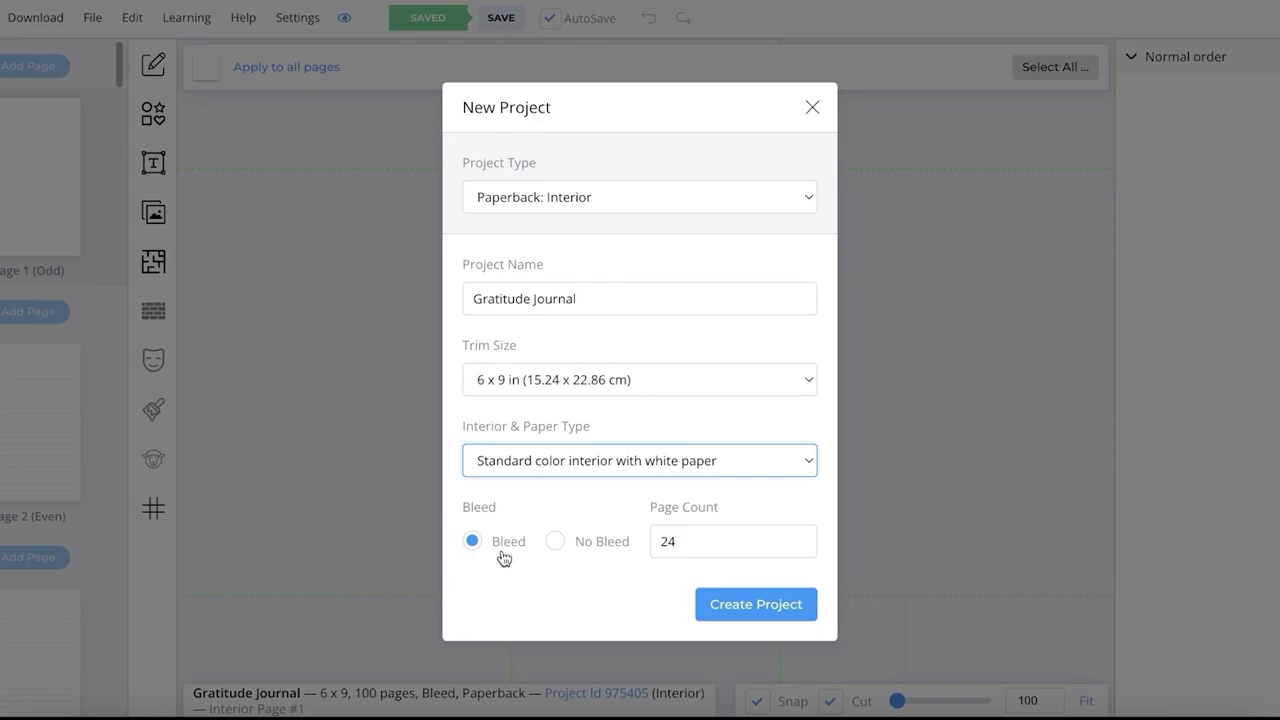
{"action": "left_click", "coordinate": [556, 542]}
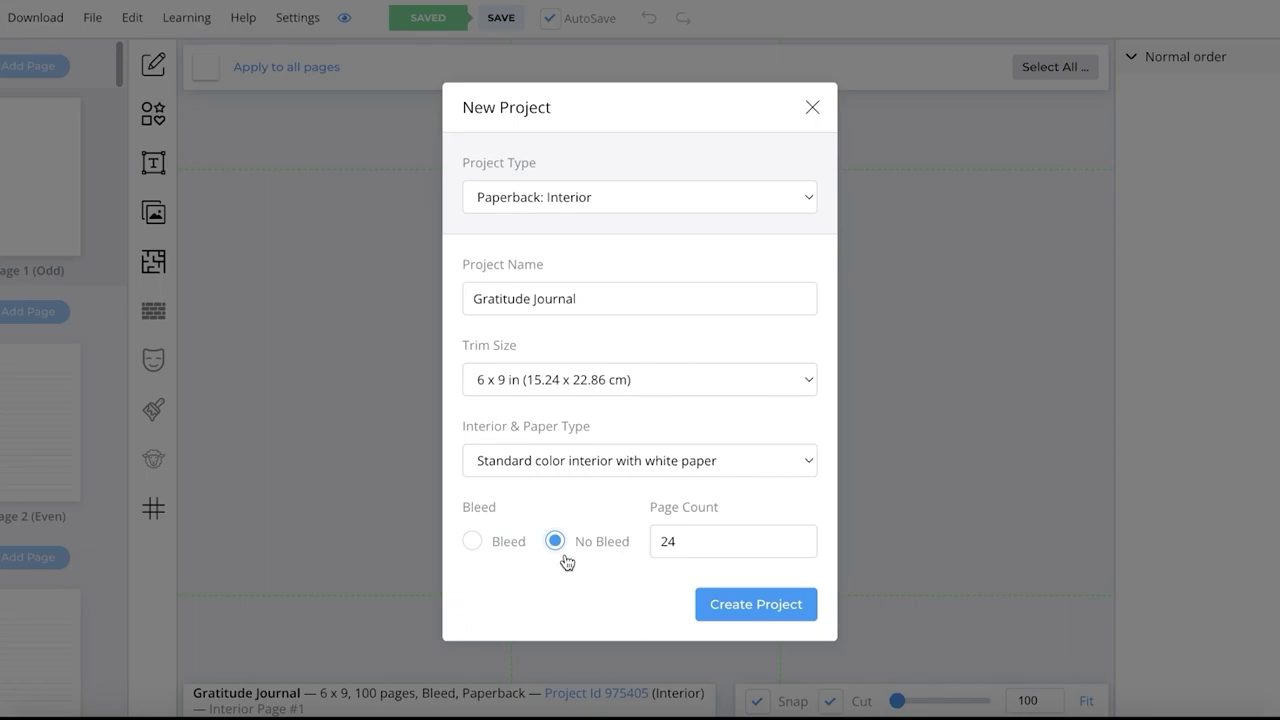
{"action": "left_click", "coordinate": [478, 544]}
{"action": "left_click", "coordinate": [688, 541]}
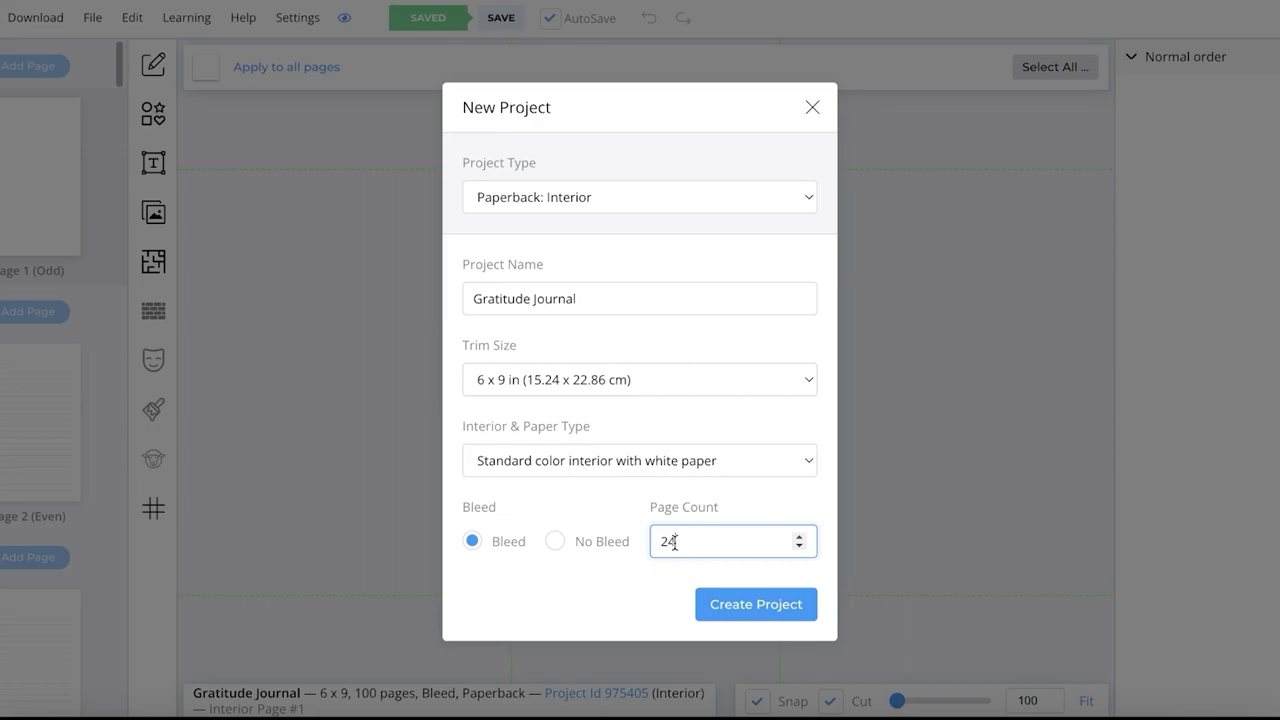
{"action": "left_click_drag", "start_coordinate": [675, 542], "coordinate": [646, 545]}
{"action": "type", "text": "100"}
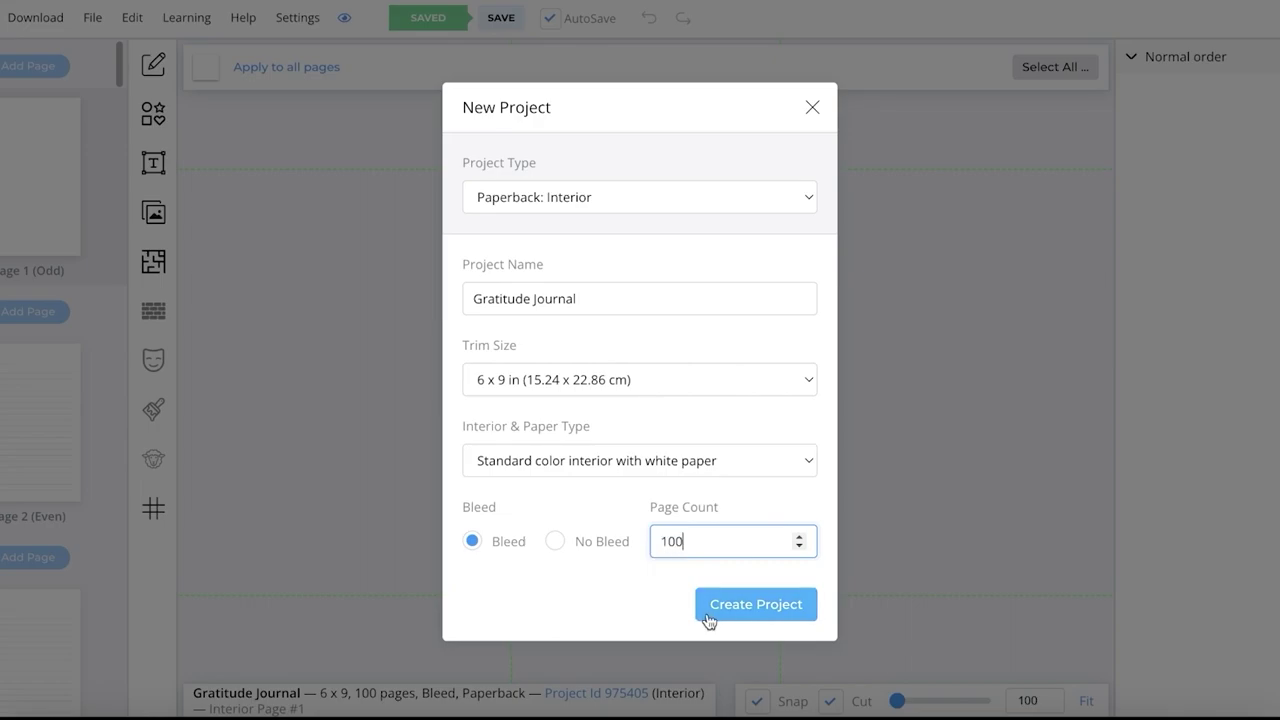
{"action": "left_click", "coordinate": [707, 604]}
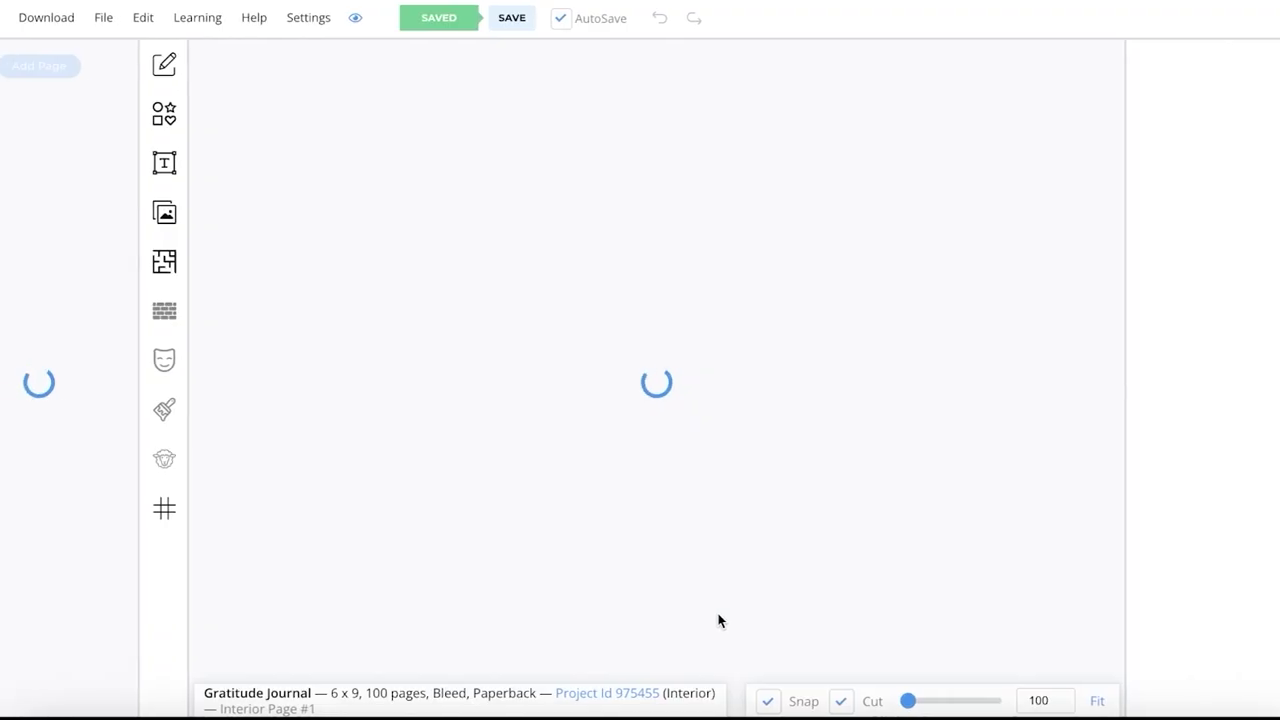
{"action": "scroll", "coordinate": [676, 306], "scroll_direction": "down", "scroll_amount": 5}
{"action": "scroll", "coordinate": [806, 314], "scroll_direction": "up", "scroll_amount": 2}
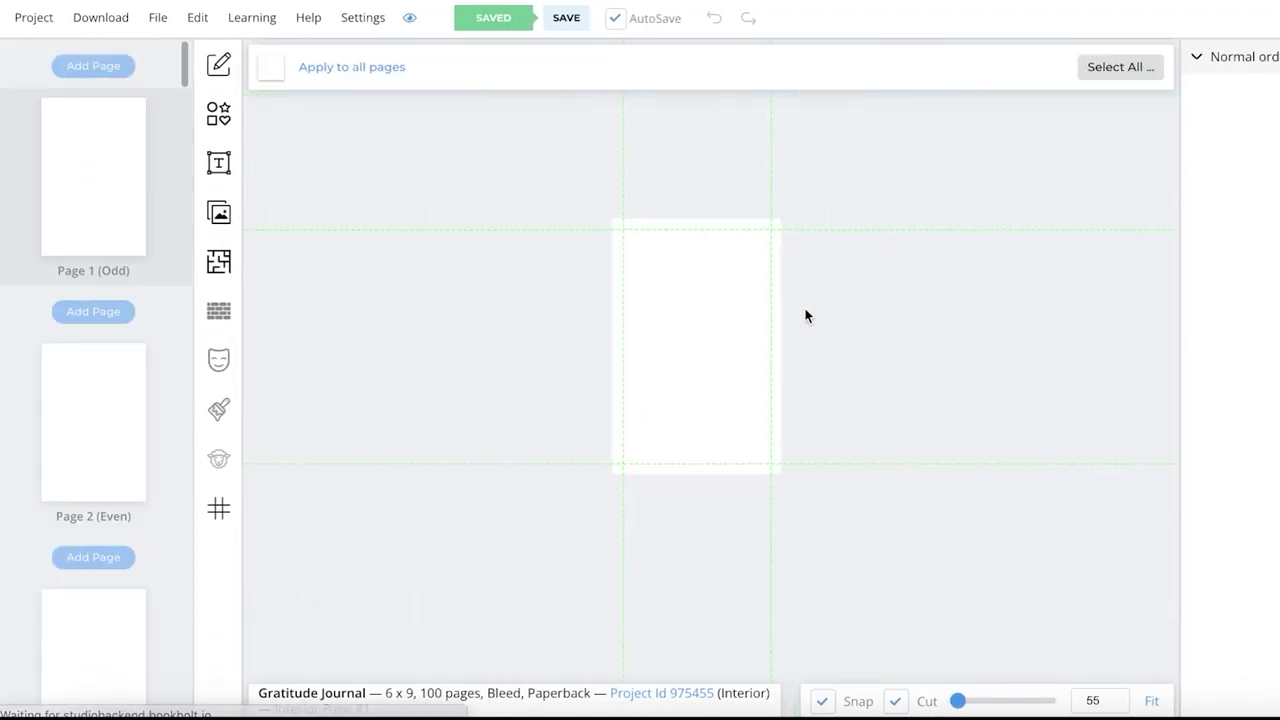
{"action": "left_click", "coordinate": [262, 72]}
{"action": "left_click_drag", "start_coordinate": [261, 152], "coordinate": [368, 216]}
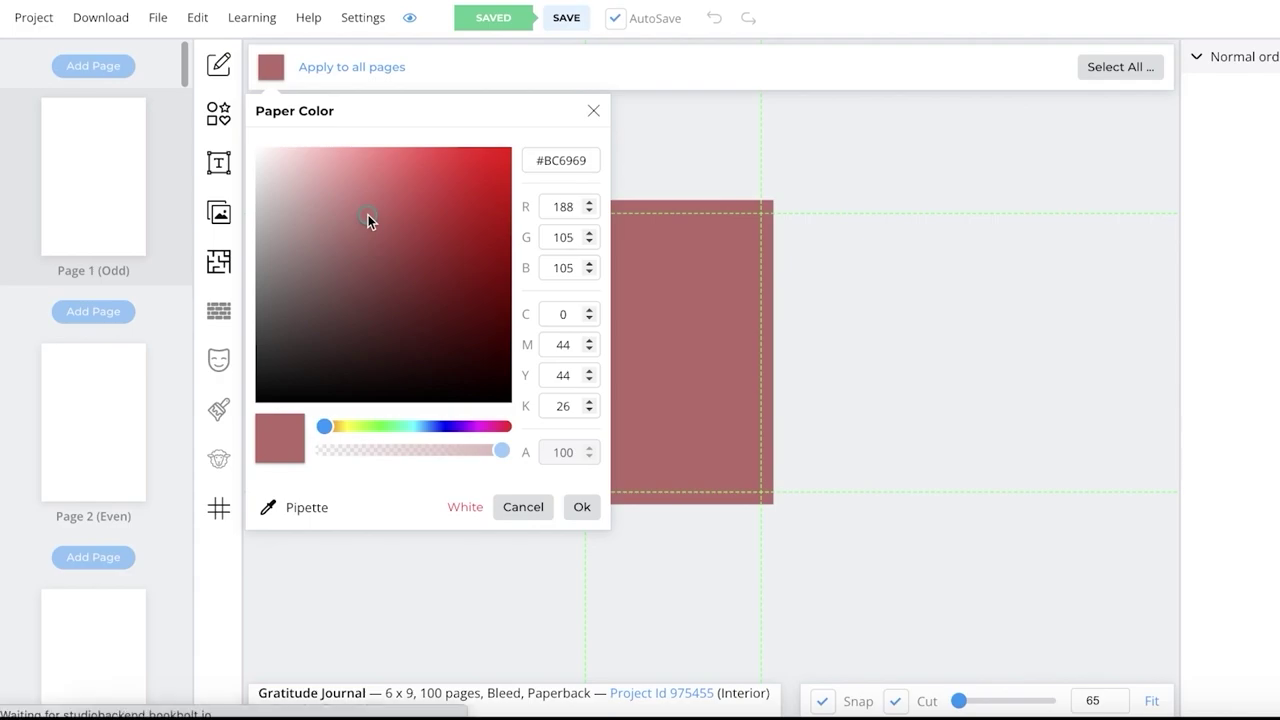
{"action": "left_click_drag", "start_coordinate": [368, 216], "coordinate": [262, 269]}
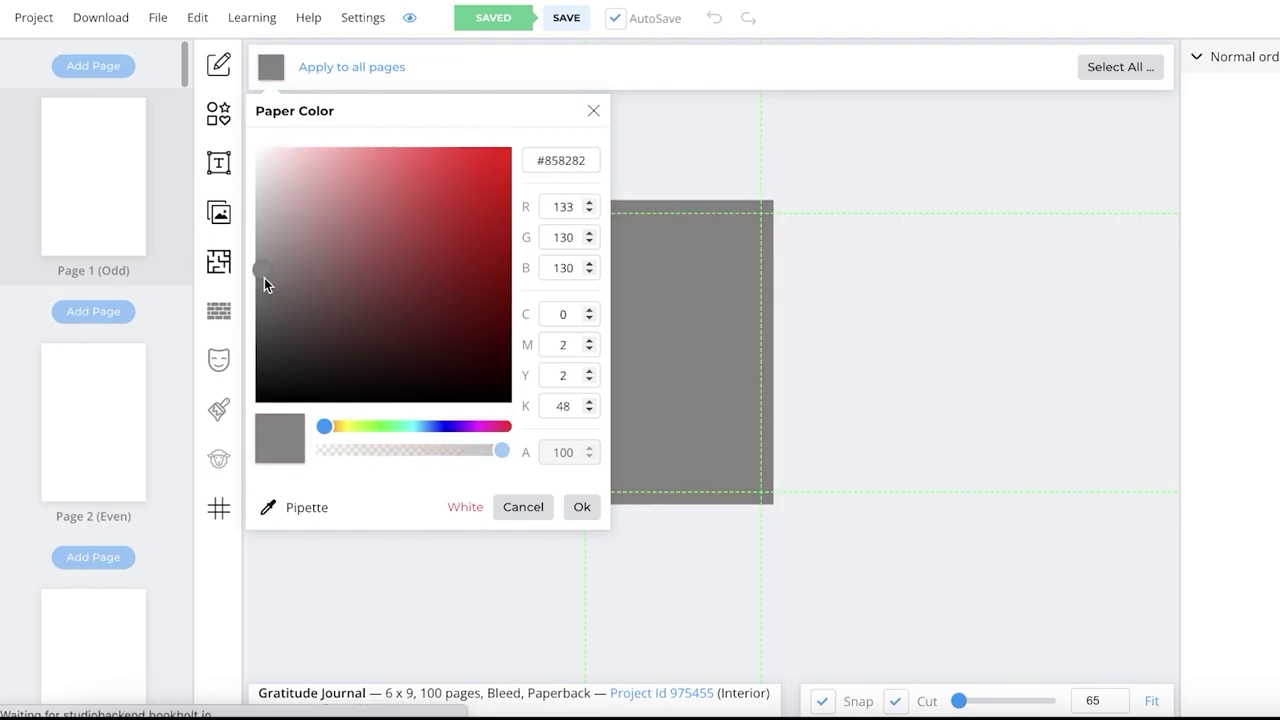
{"action": "left_click_drag", "start_coordinate": [264, 278], "coordinate": [252, 143]}
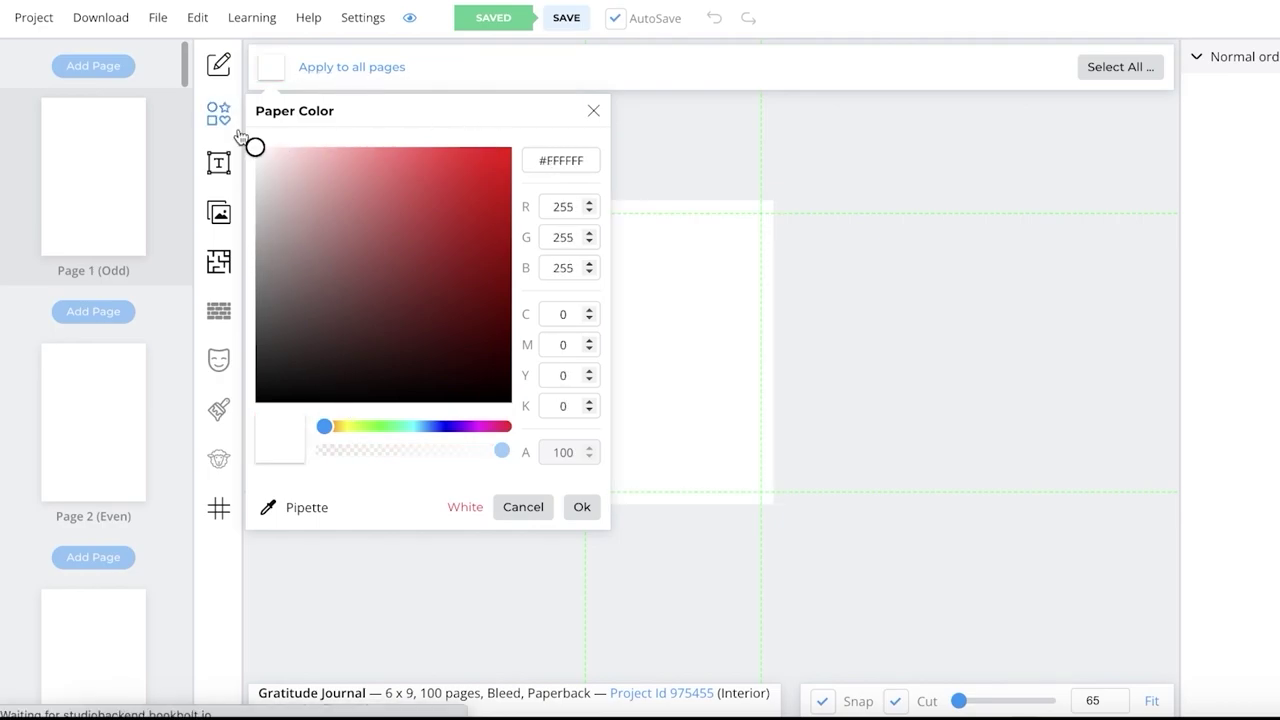
{"action": "left_click", "coordinate": [603, 113]}
{"action": "left_click_drag", "start_coordinate": [958, 701], "coordinate": [963, 701]}
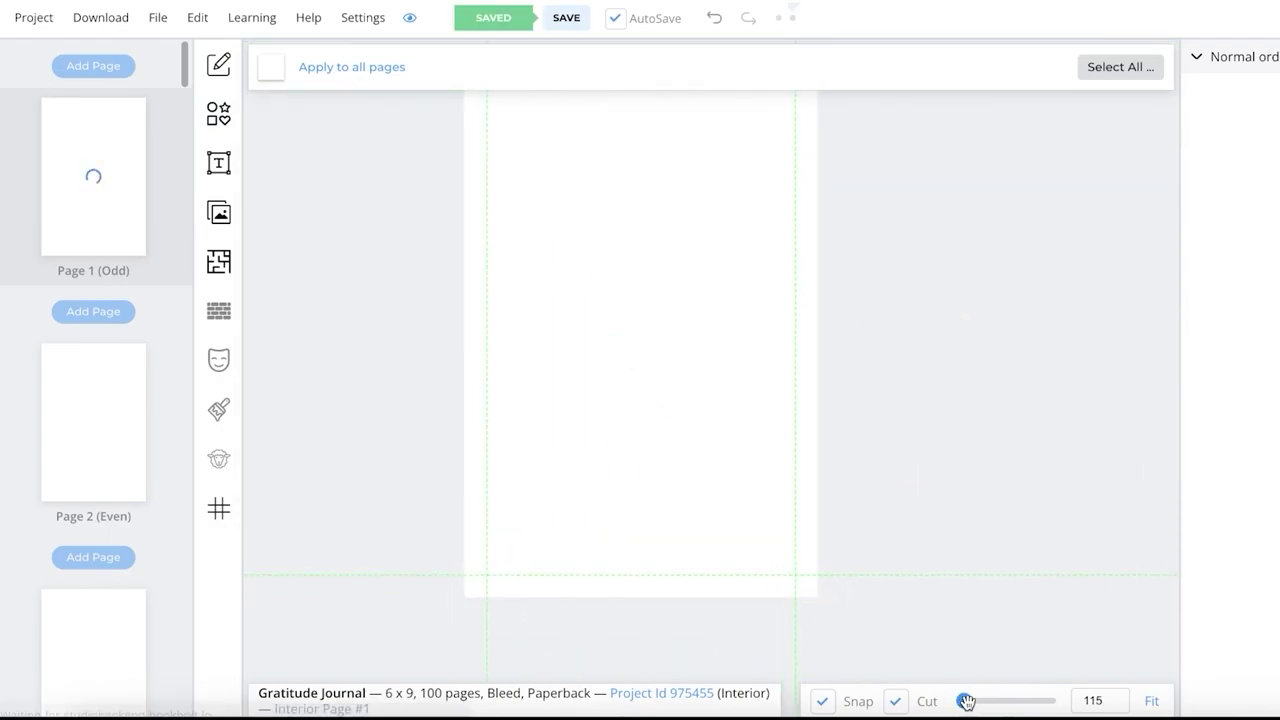
Step: Fit page 1 in view, look through the Shapes, Text and Uploads panels, and settle on Shapes
{"action": "left_click", "coordinate": [1151, 701]}
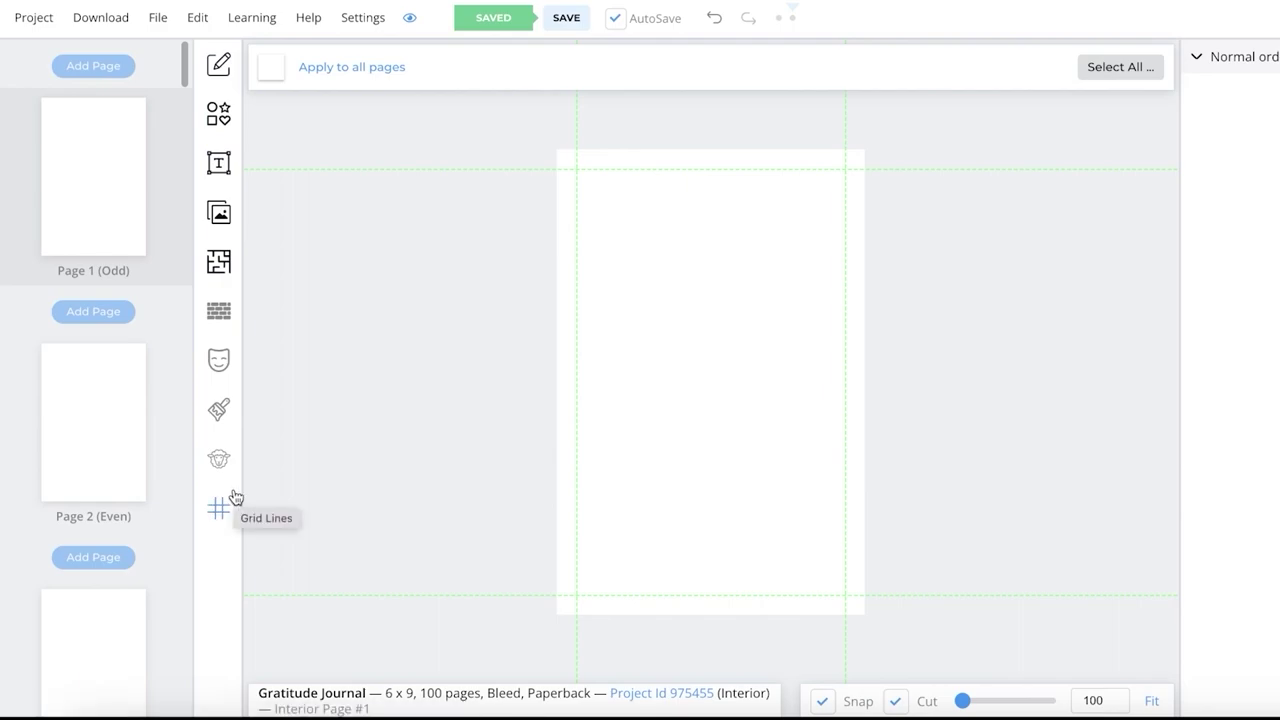
{"action": "left_click_drag", "start_coordinate": [236, 495], "coordinate": [235, 470]}
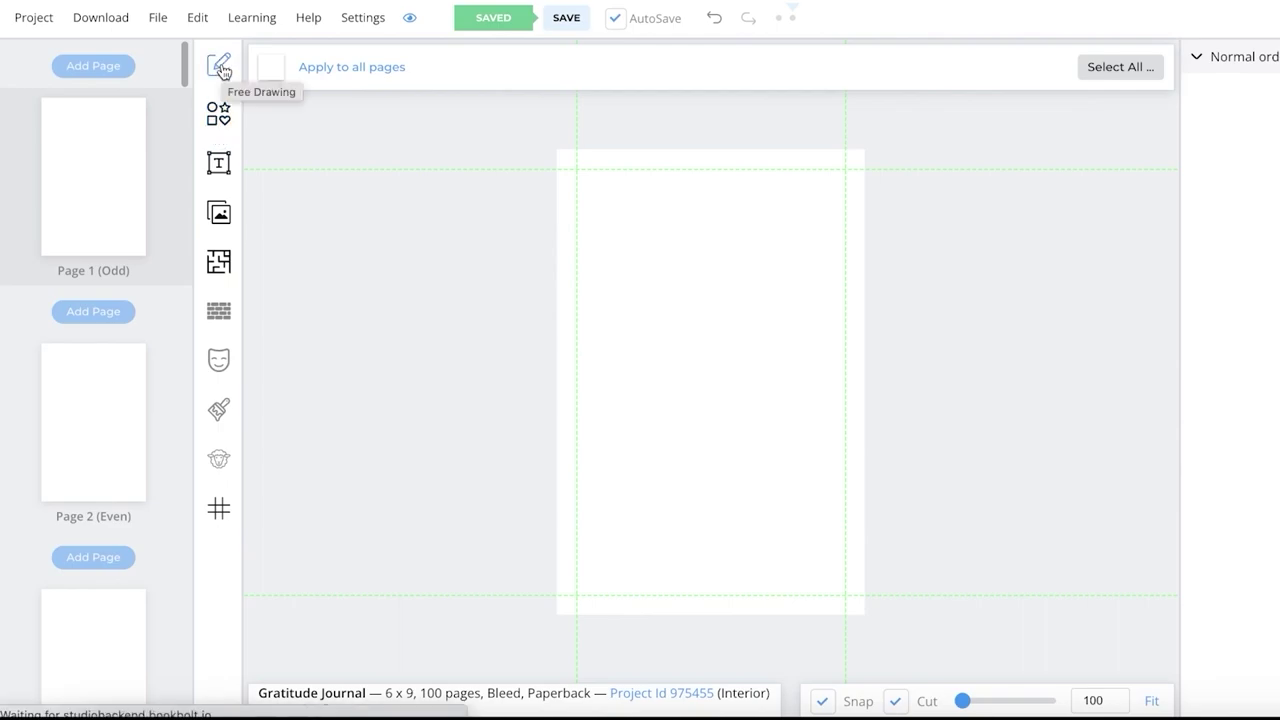
{"action": "left_click", "coordinate": [229, 118]}
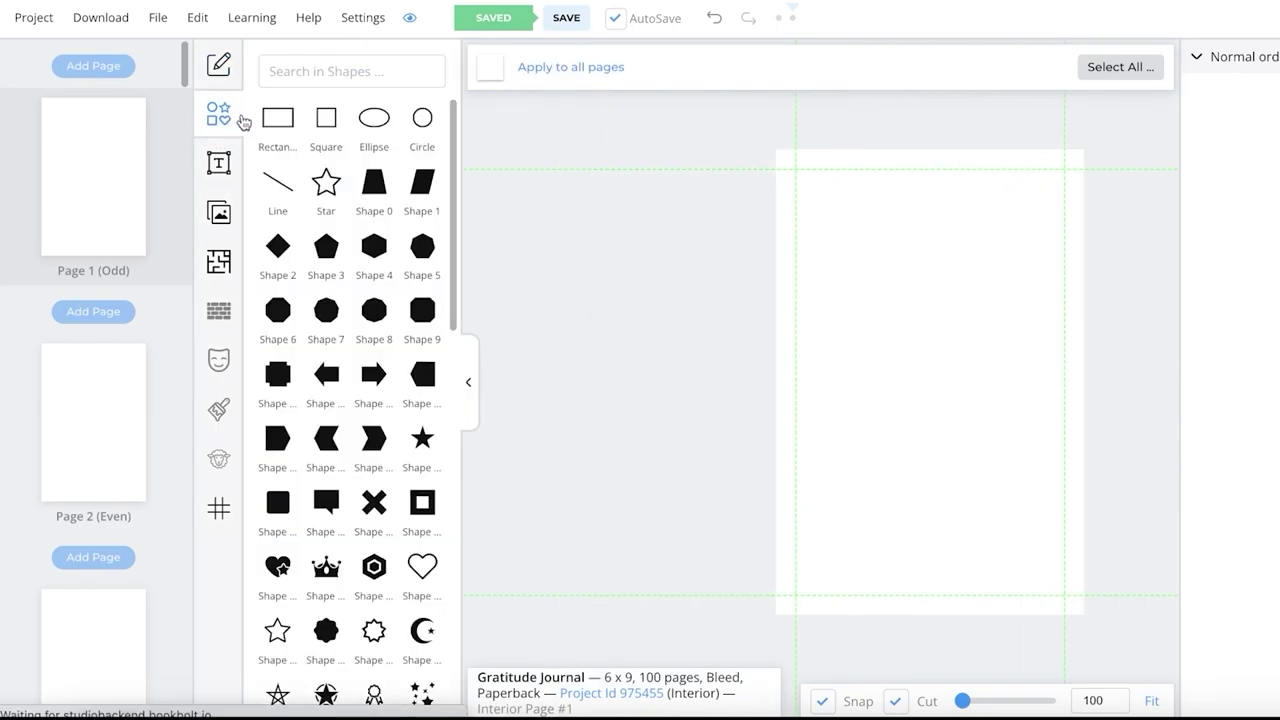
{"action": "scroll", "coordinate": [314, 555], "scroll_direction": "down", "scroll_amount": 8}
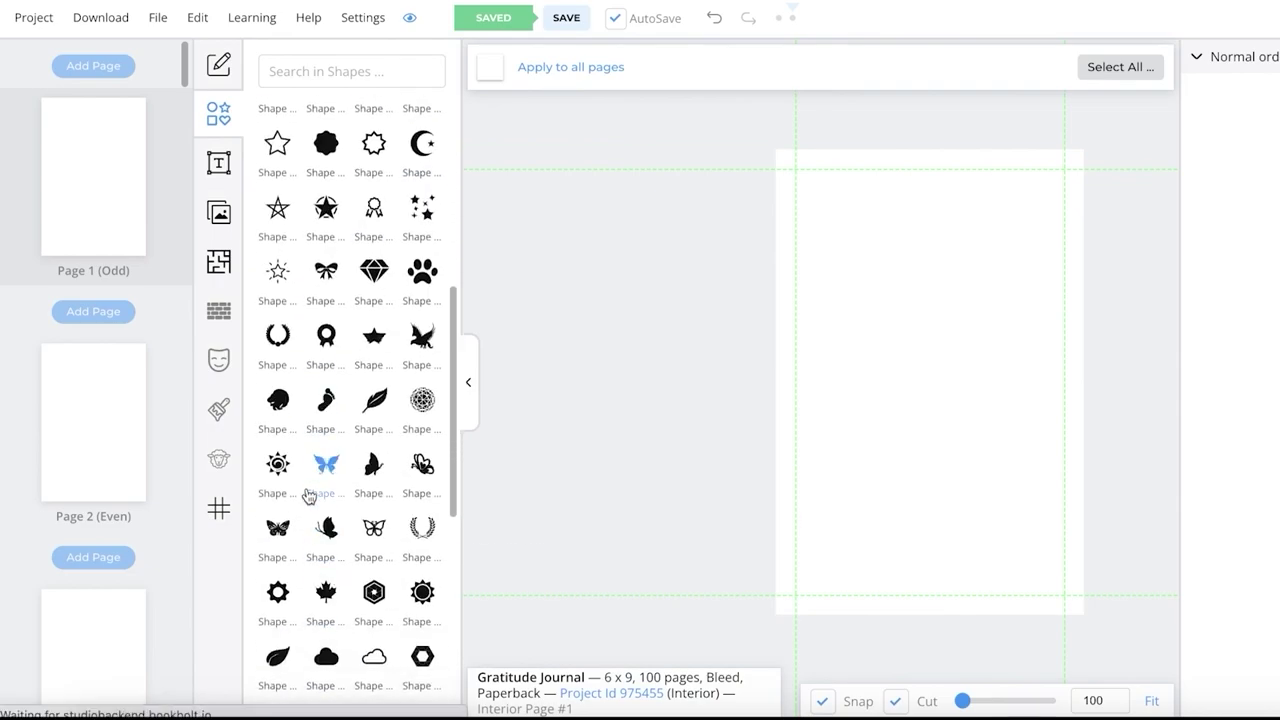
{"action": "scroll", "coordinate": [313, 457], "scroll_direction": "down", "scroll_amount": 3}
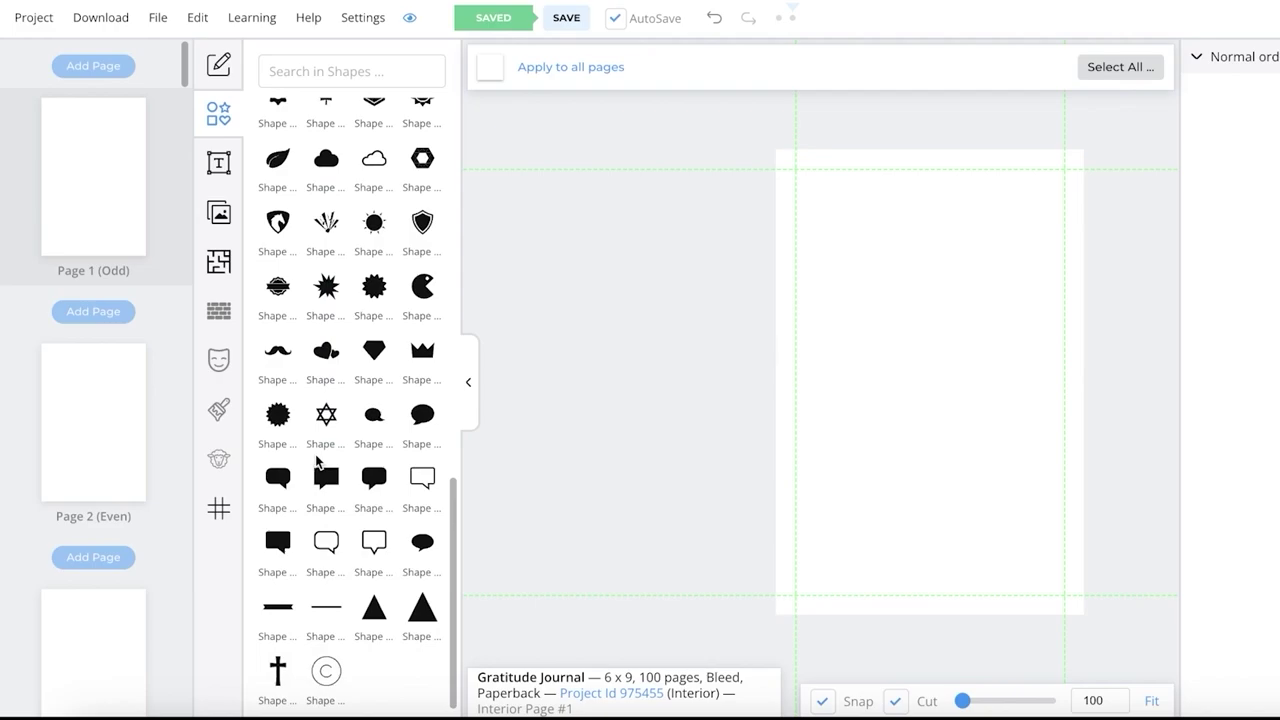
{"action": "left_click", "coordinate": [219, 160]}
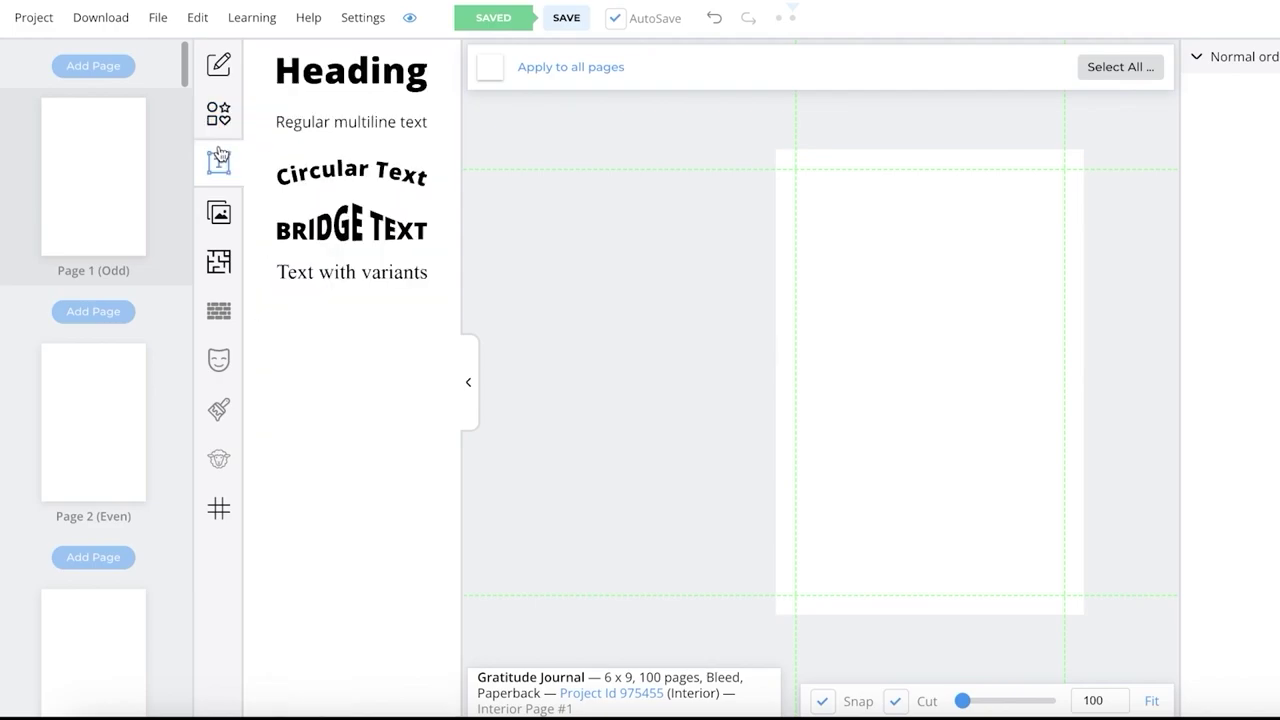
{"action": "left_click", "coordinate": [219, 212]}
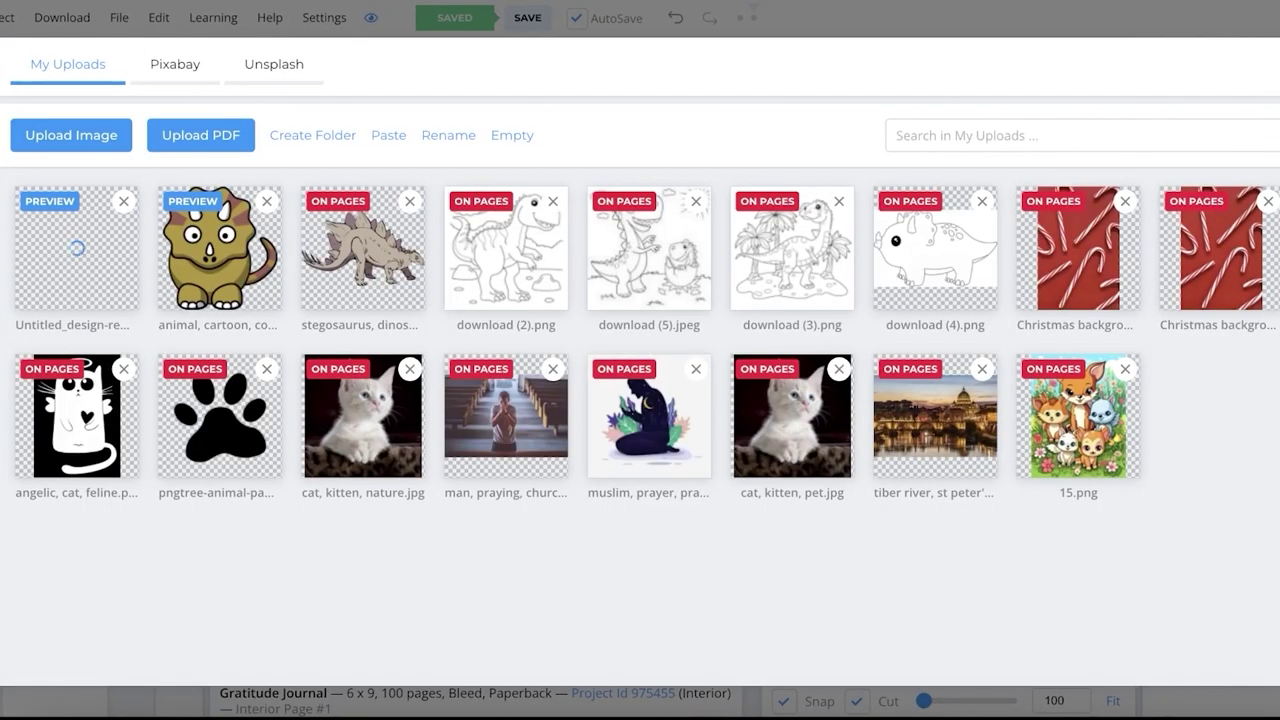
{"action": "key", "text": "Escape"}
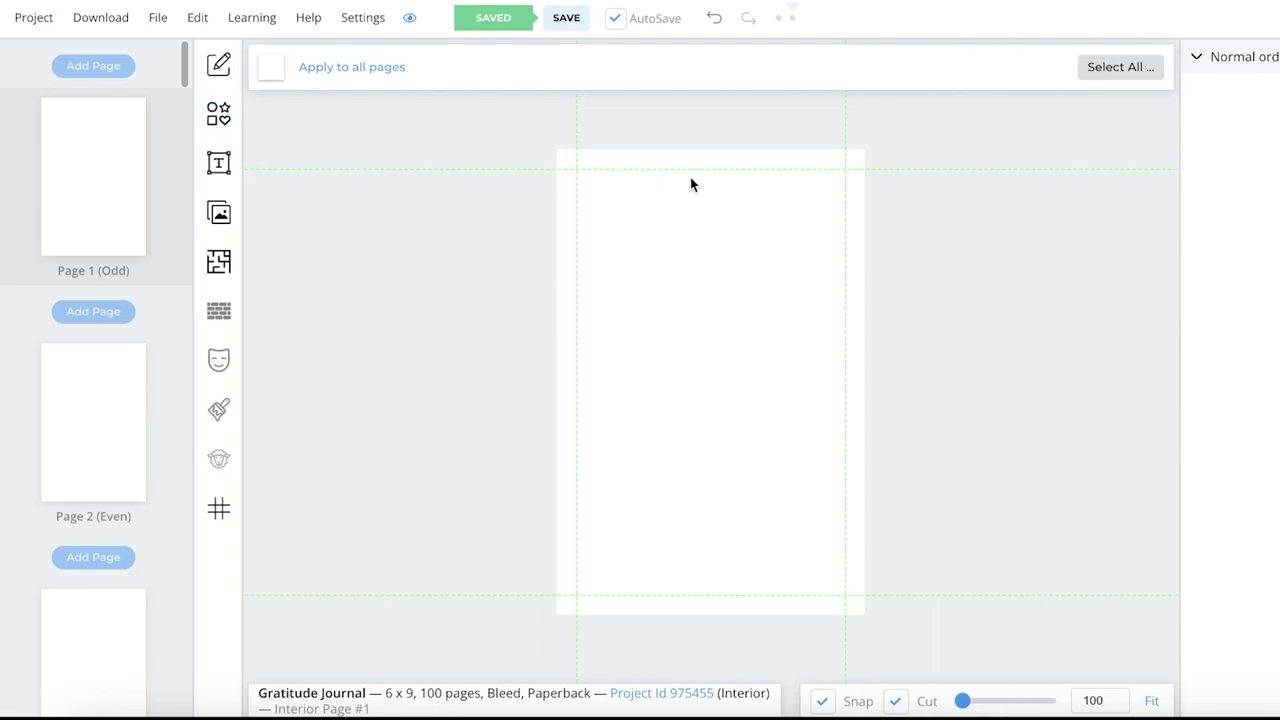
{"action": "left_click", "coordinate": [219, 116]}
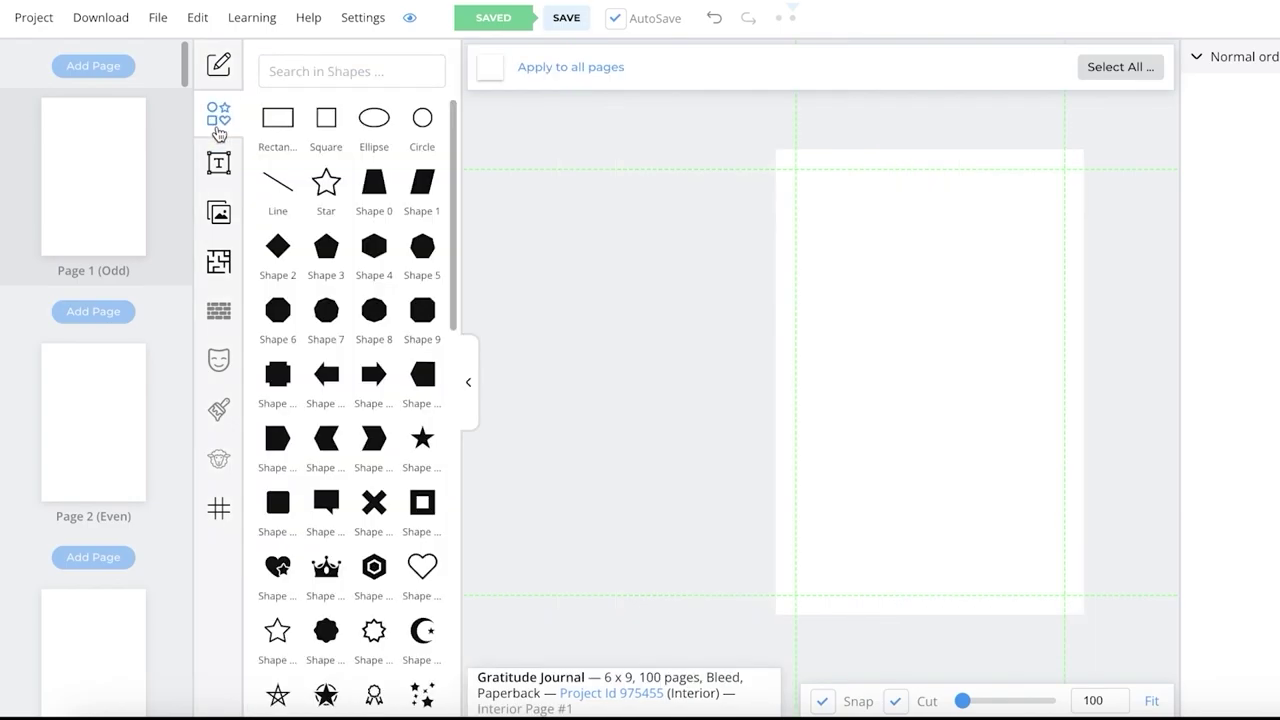
Step: Add a trial Line shape to page 1, delete it, and collapse the Shapes panel
{"action": "left_click", "coordinate": [278, 182]}
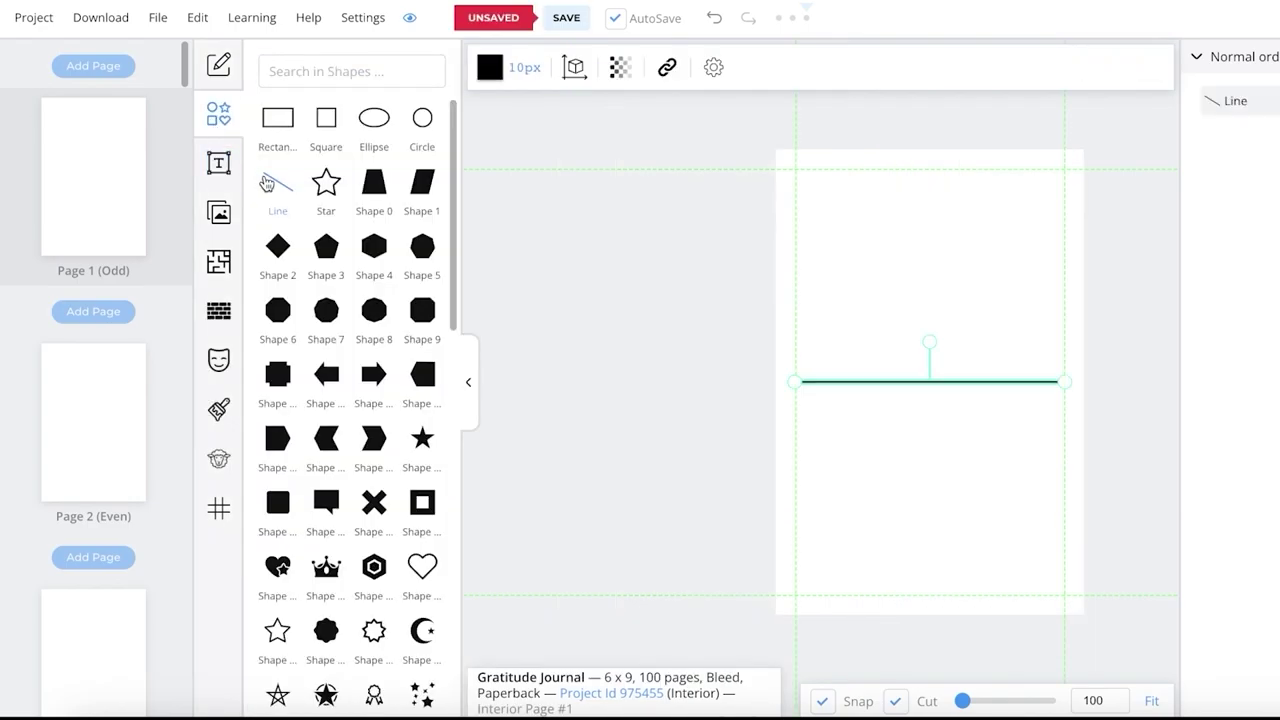
{"action": "left_click", "coordinate": [911, 263]}
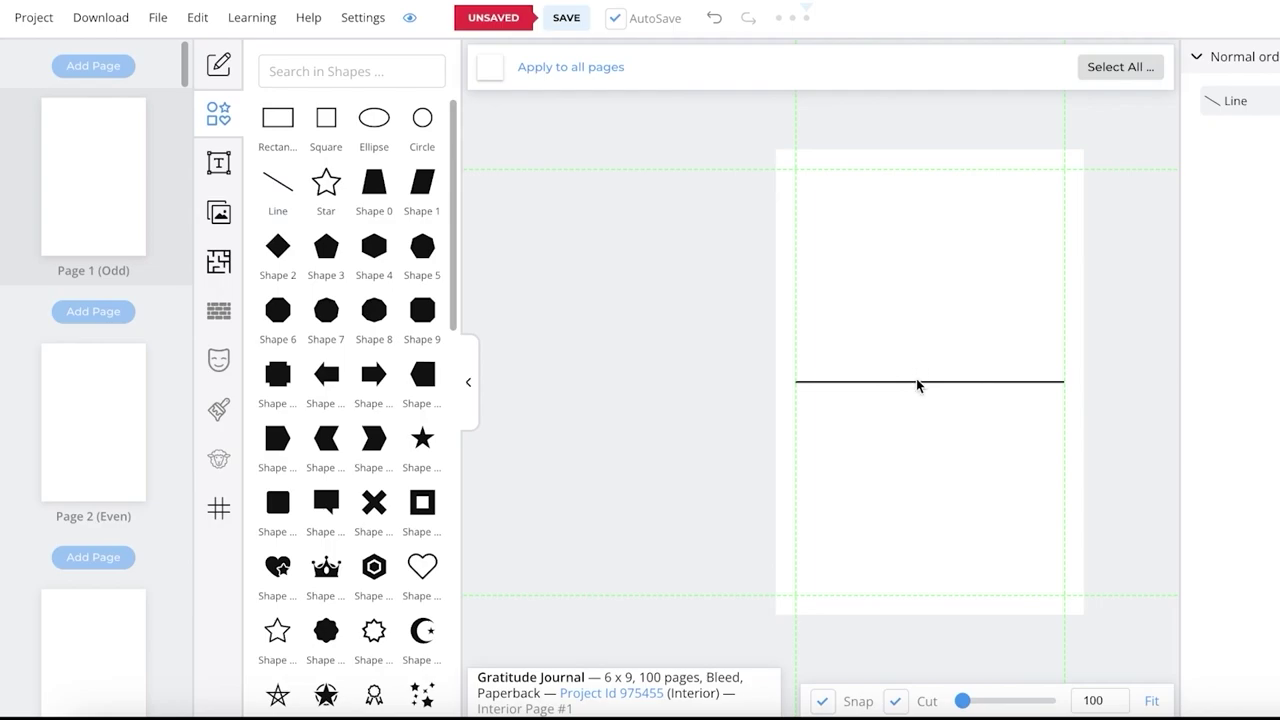
{"action": "left_click", "coordinate": [865, 383]}
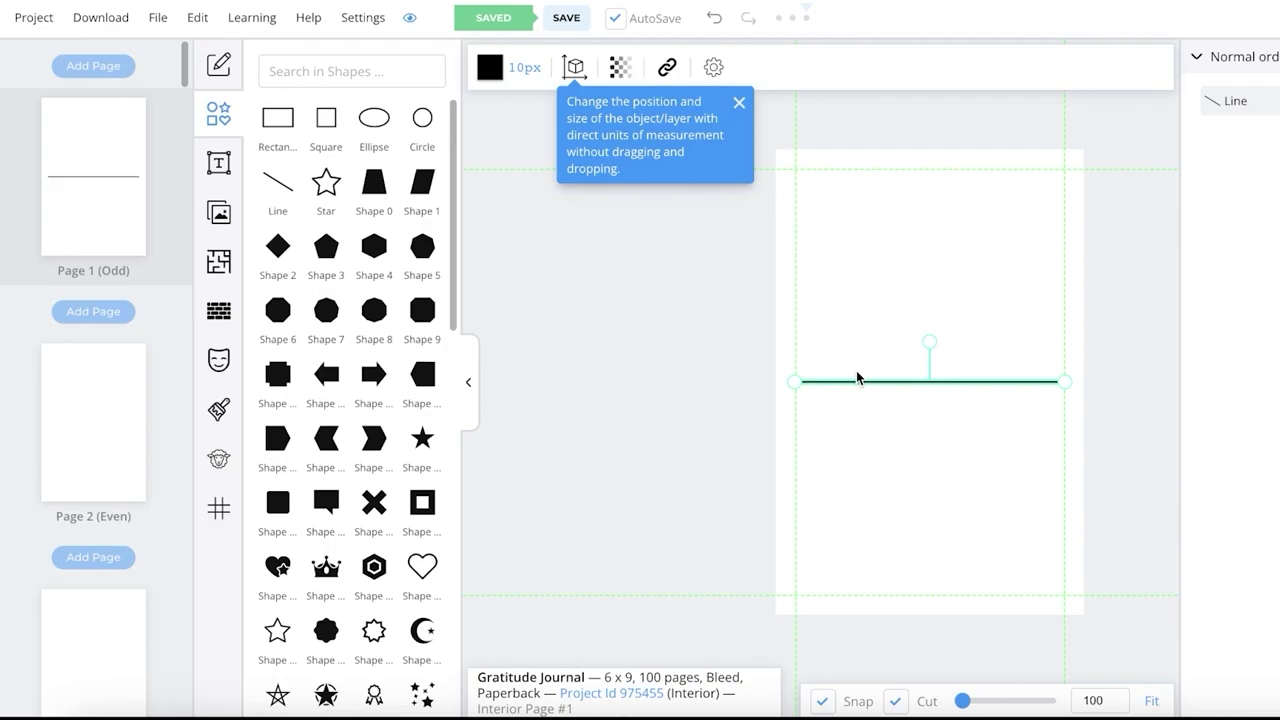
{"action": "key", "text": "Delete"}
{"action": "left_click", "coordinate": [468, 382]}
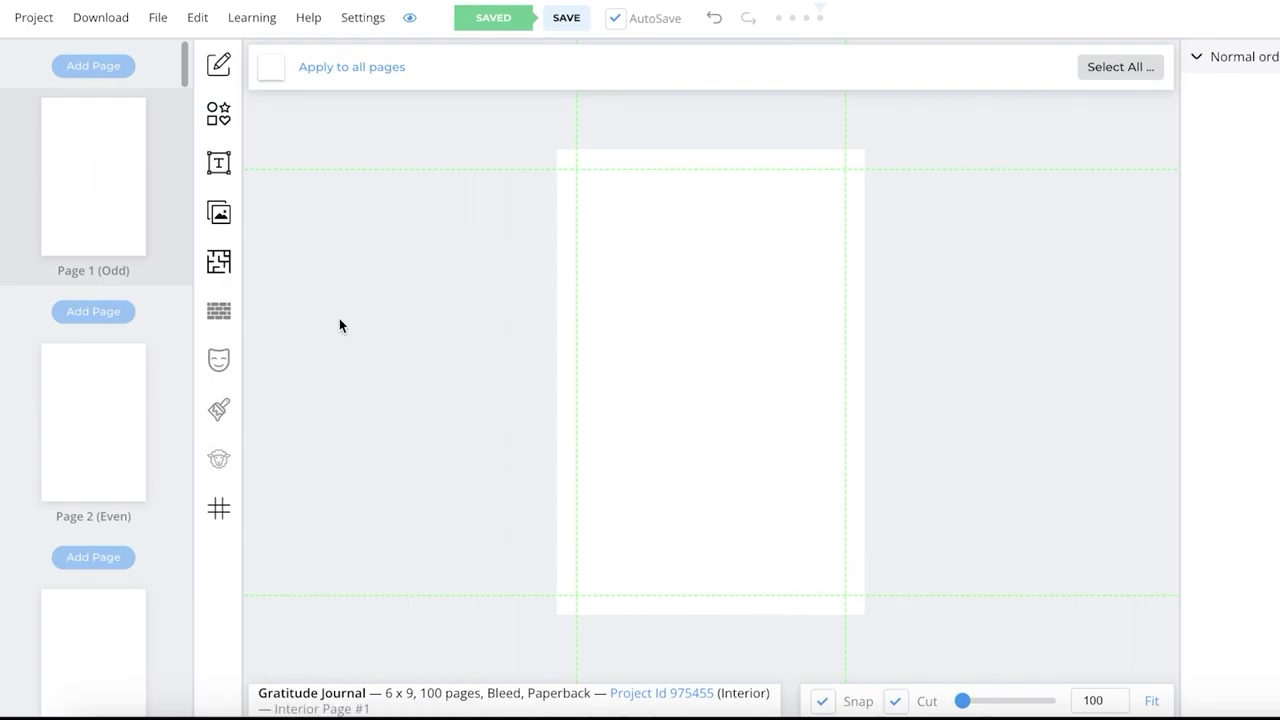
Step: Browse the Interior Templates Library and open the Journal folder of Narrow, College and Wide templates
{"action": "left_click", "coordinate": [212, 282]}
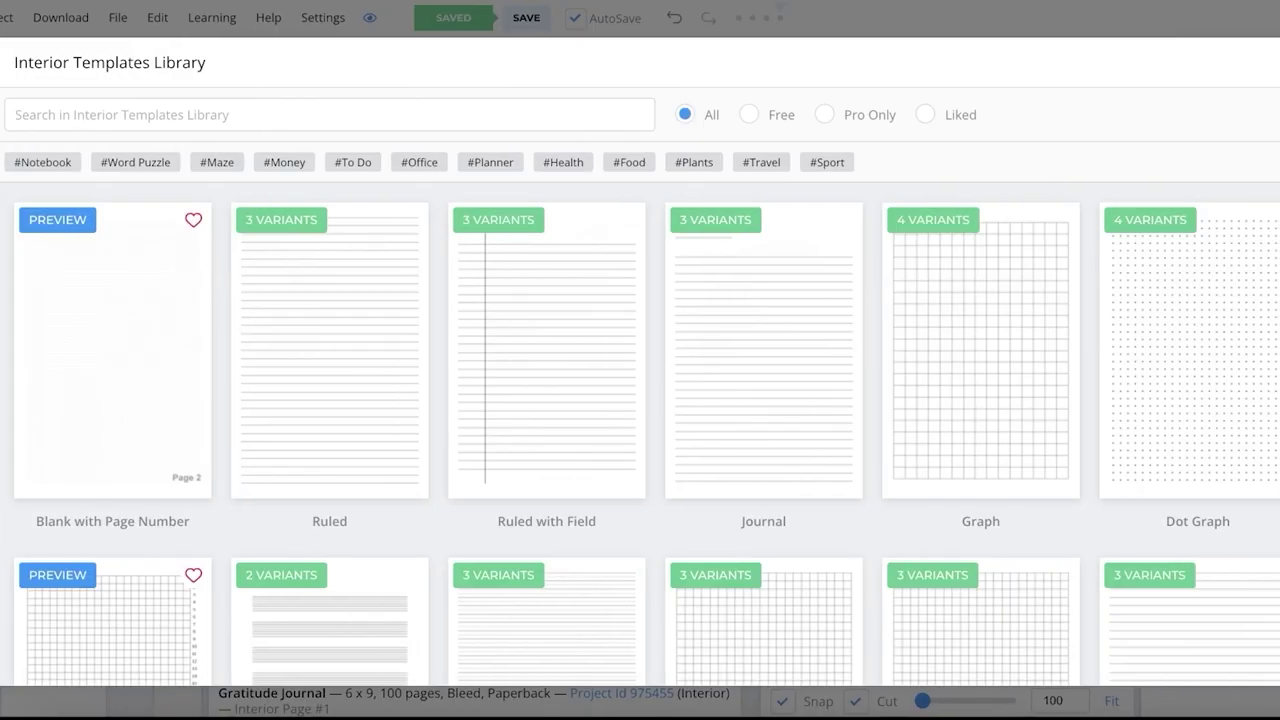
{"action": "key", "text": "Escape"}
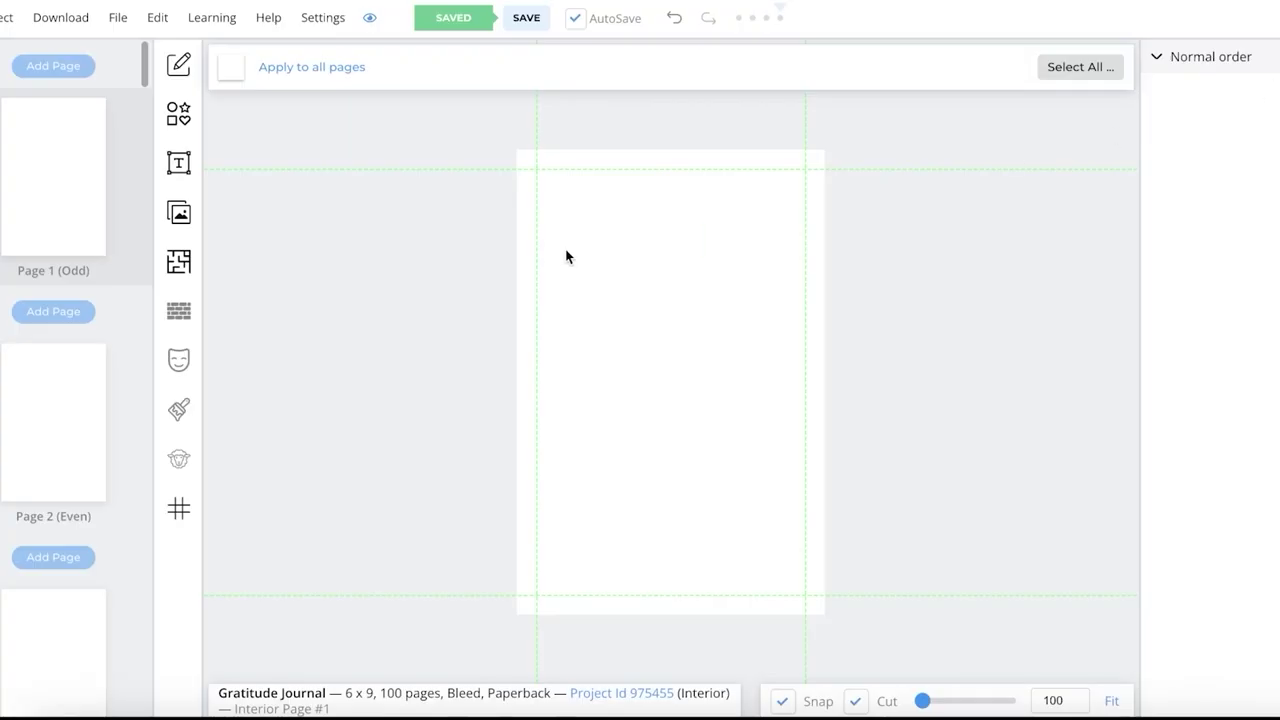
{"action": "left_click", "coordinate": [178, 265]}
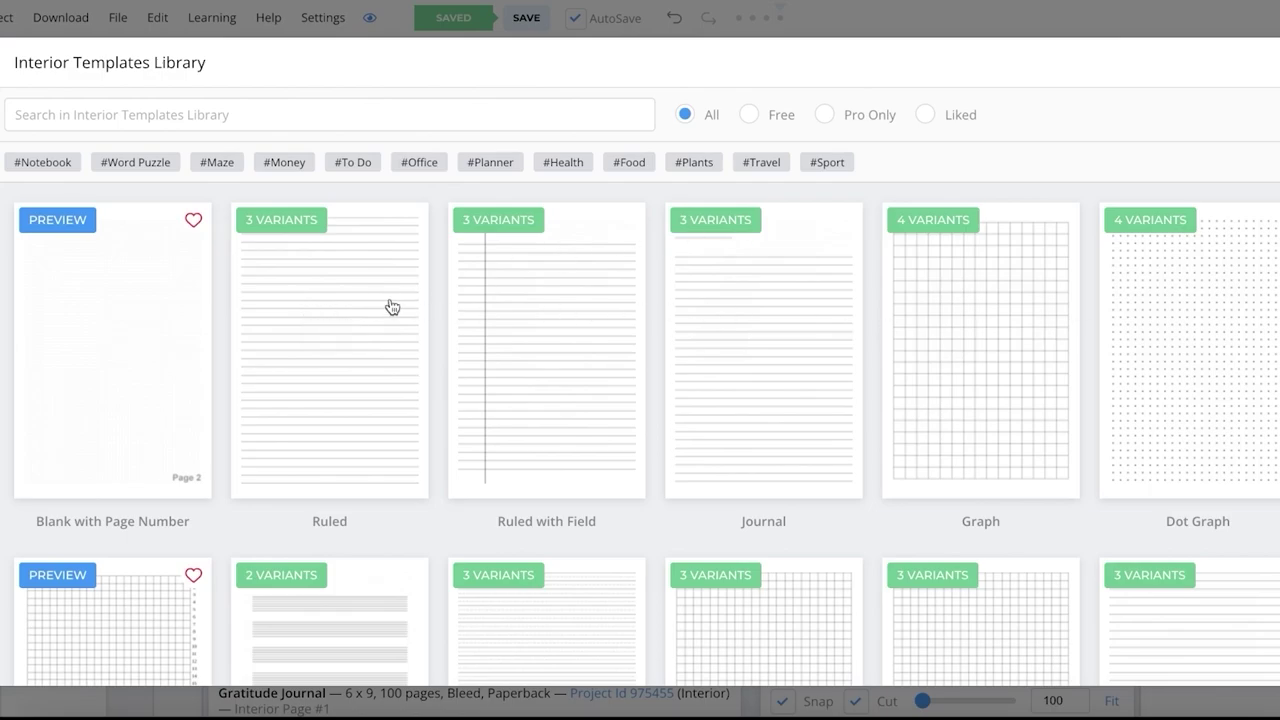
{"action": "scroll", "coordinate": [390, 308], "scroll_direction": "down", "scroll_amount": 3}
{"action": "scroll", "coordinate": [392, 310], "scroll_direction": "down", "scroll_amount": 2}
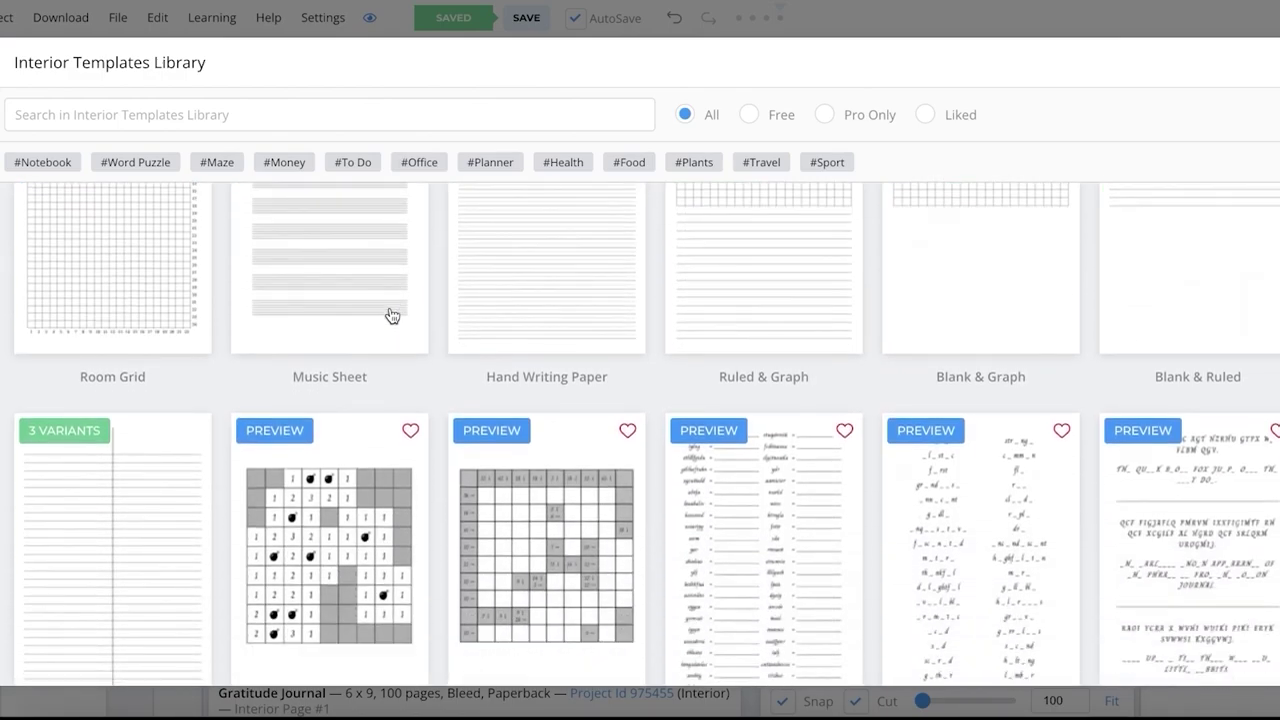
{"action": "scroll", "coordinate": [894, 306], "scroll_direction": "down", "scroll_amount": 5}
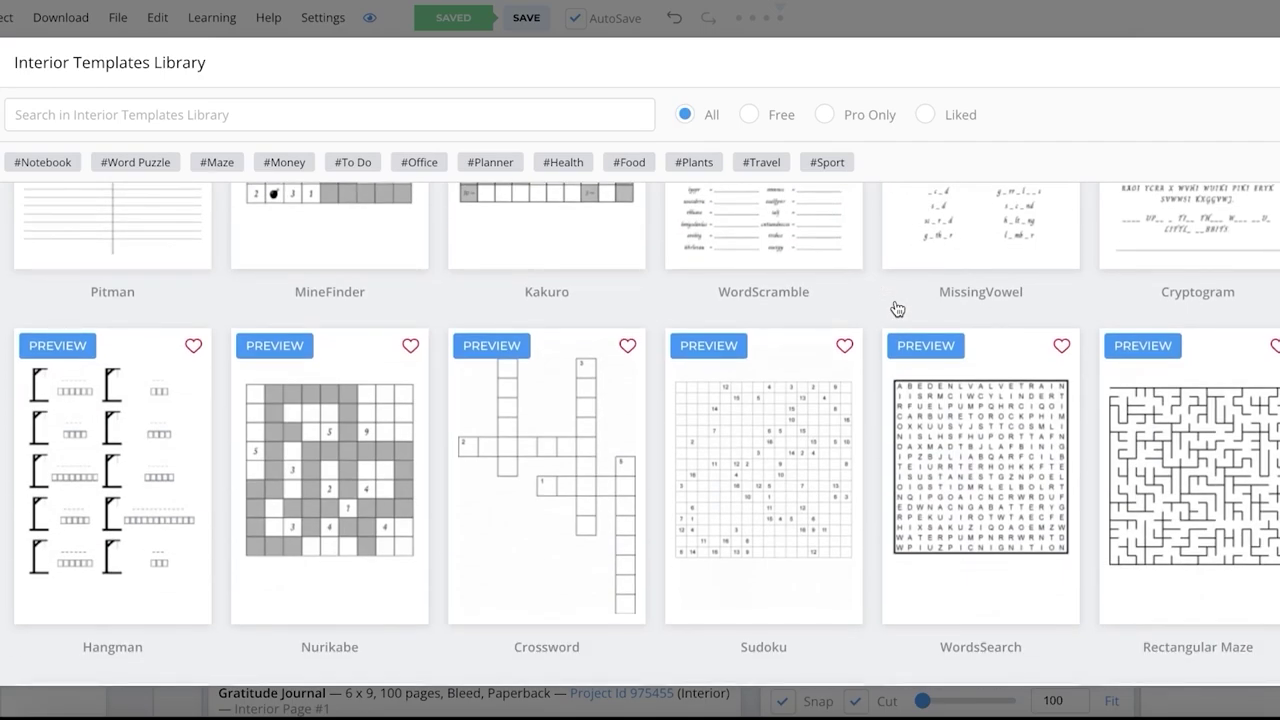
{"action": "scroll", "coordinate": [895, 308], "scroll_direction": "up", "scroll_amount": 10}
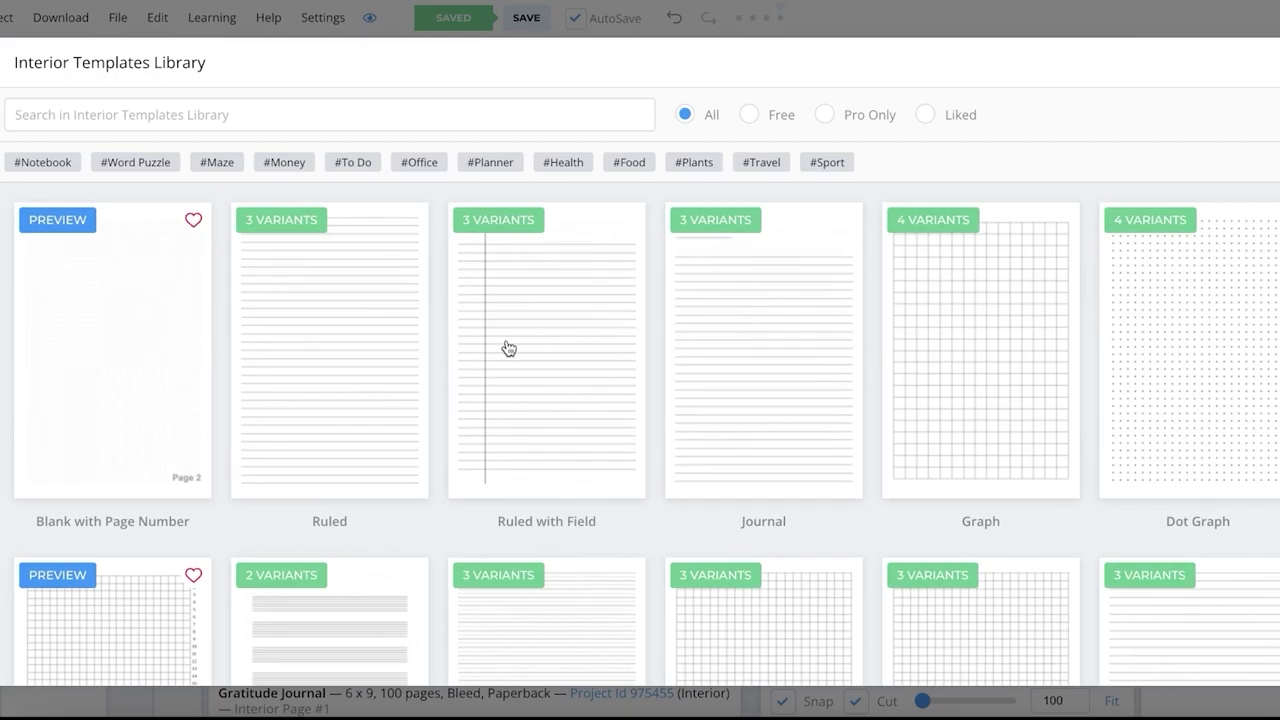
{"action": "scroll", "coordinate": [450, 338], "scroll_direction": "down", "scroll_amount": 2}
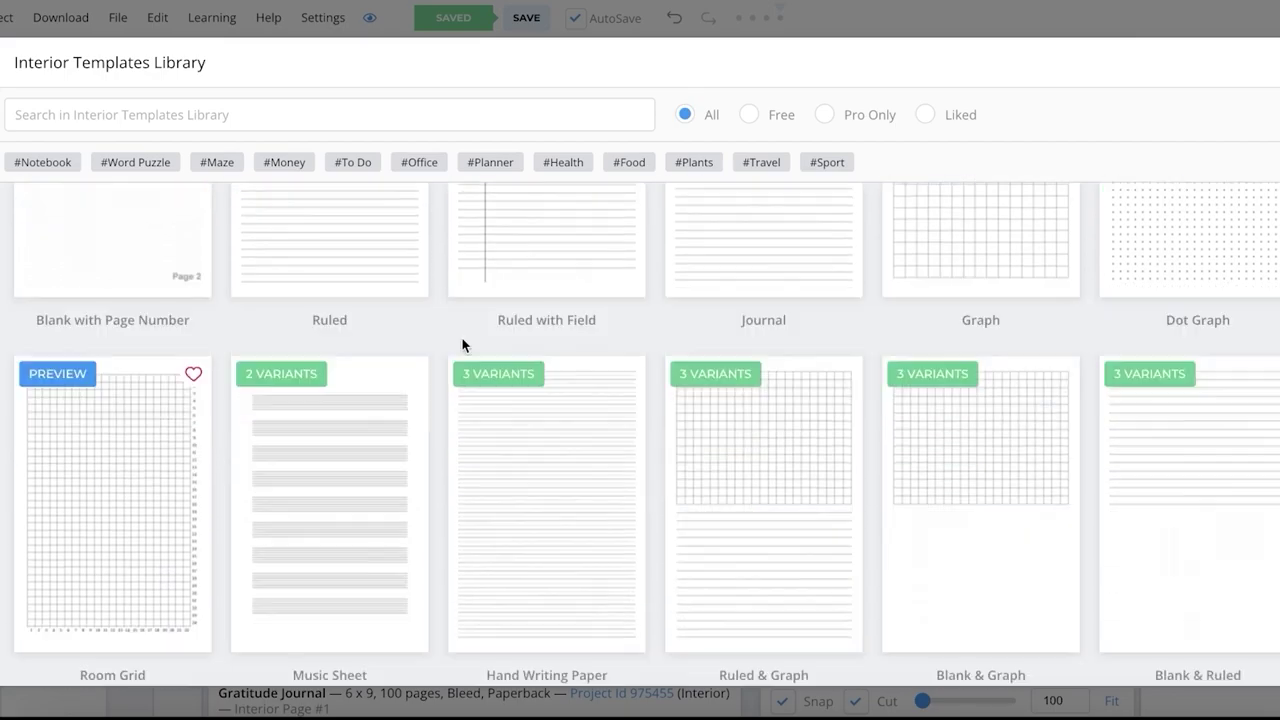
{"action": "scroll", "coordinate": [462, 345], "scroll_direction": "down", "scroll_amount": 2}
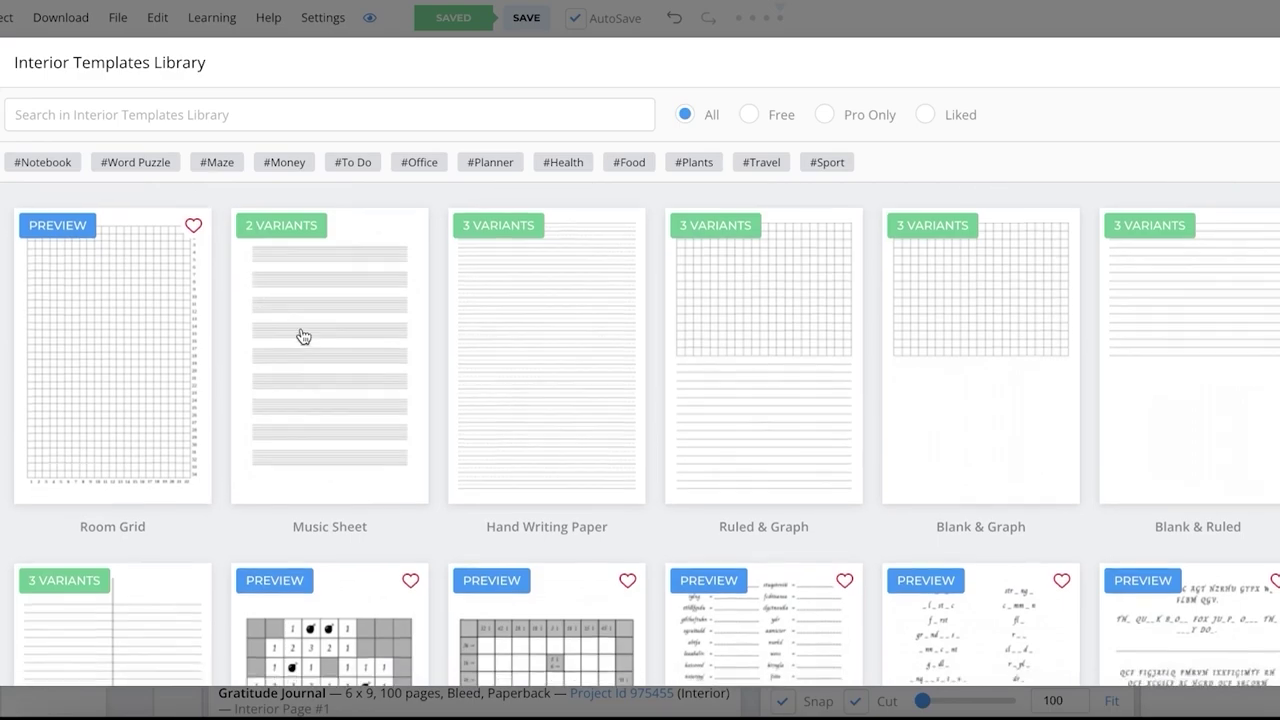
{"action": "scroll", "coordinate": [303, 336], "scroll_direction": "down", "scroll_amount": 3}
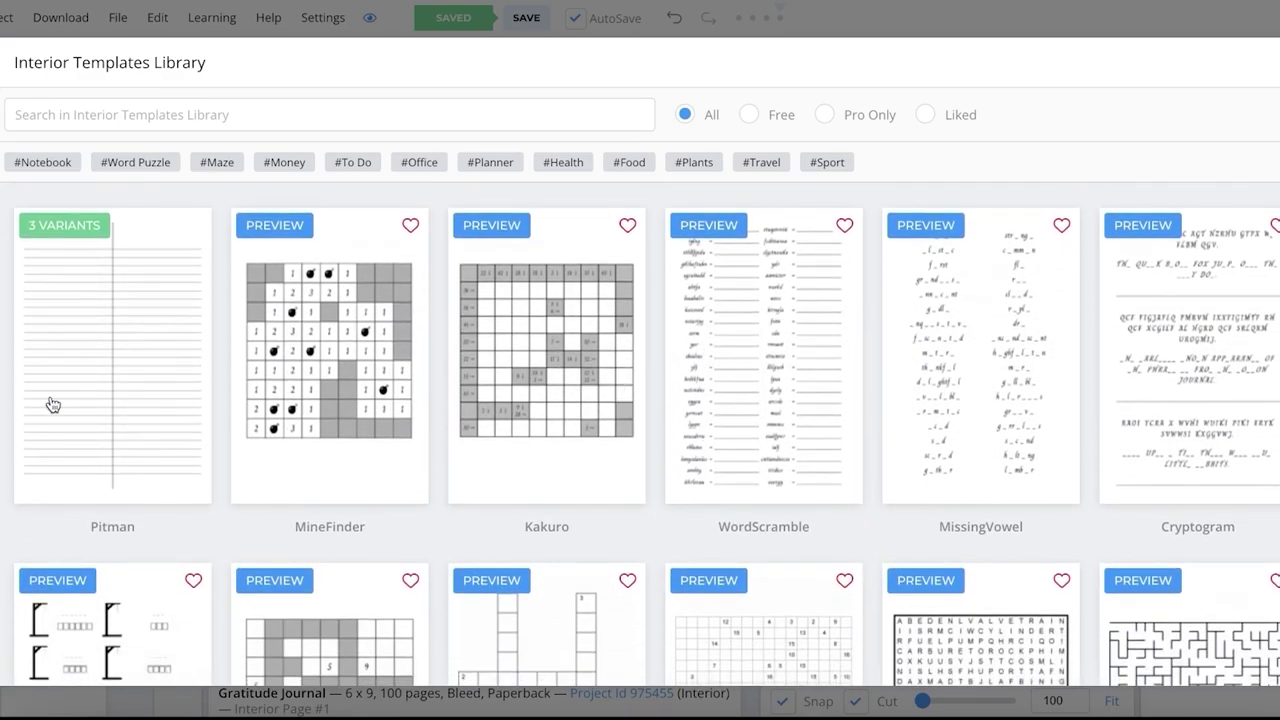
{"action": "scroll", "coordinate": [106, 390], "scroll_direction": "down", "scroll_amount": 6}
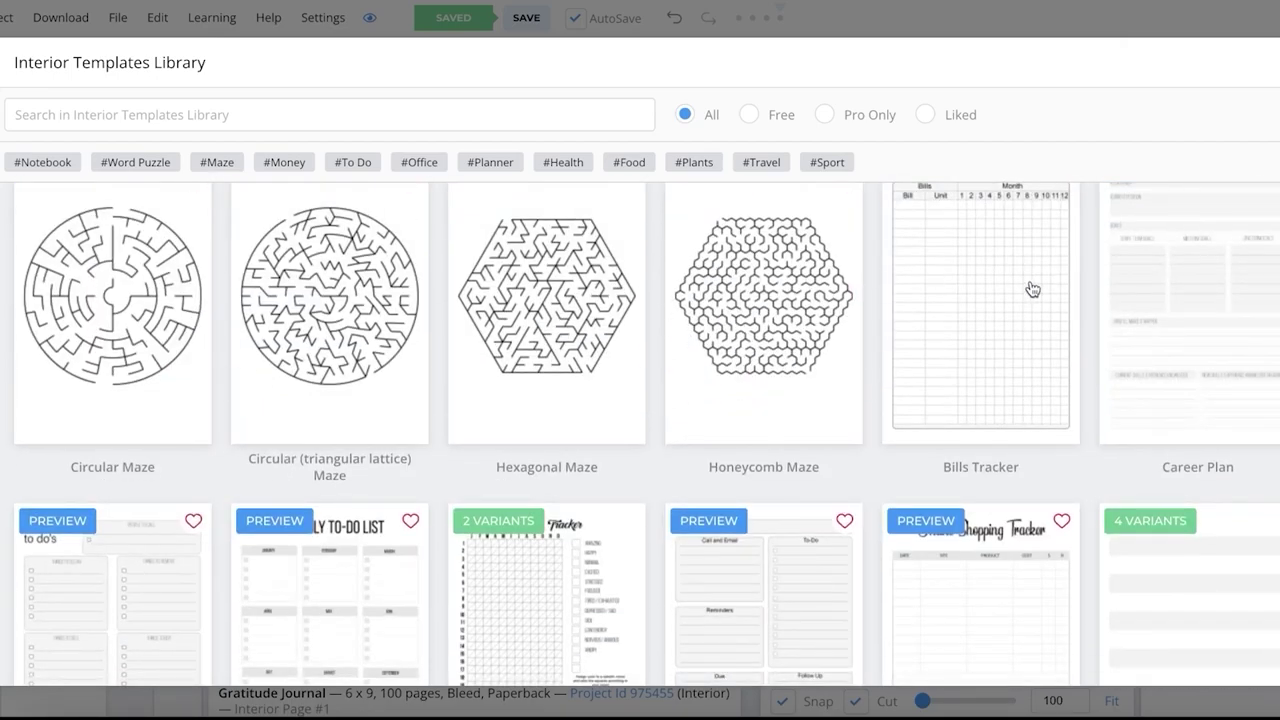
{"action": "scroll", "coordinate": [974, 300], "scroll_direction": "up", "scroll_amount": 10}
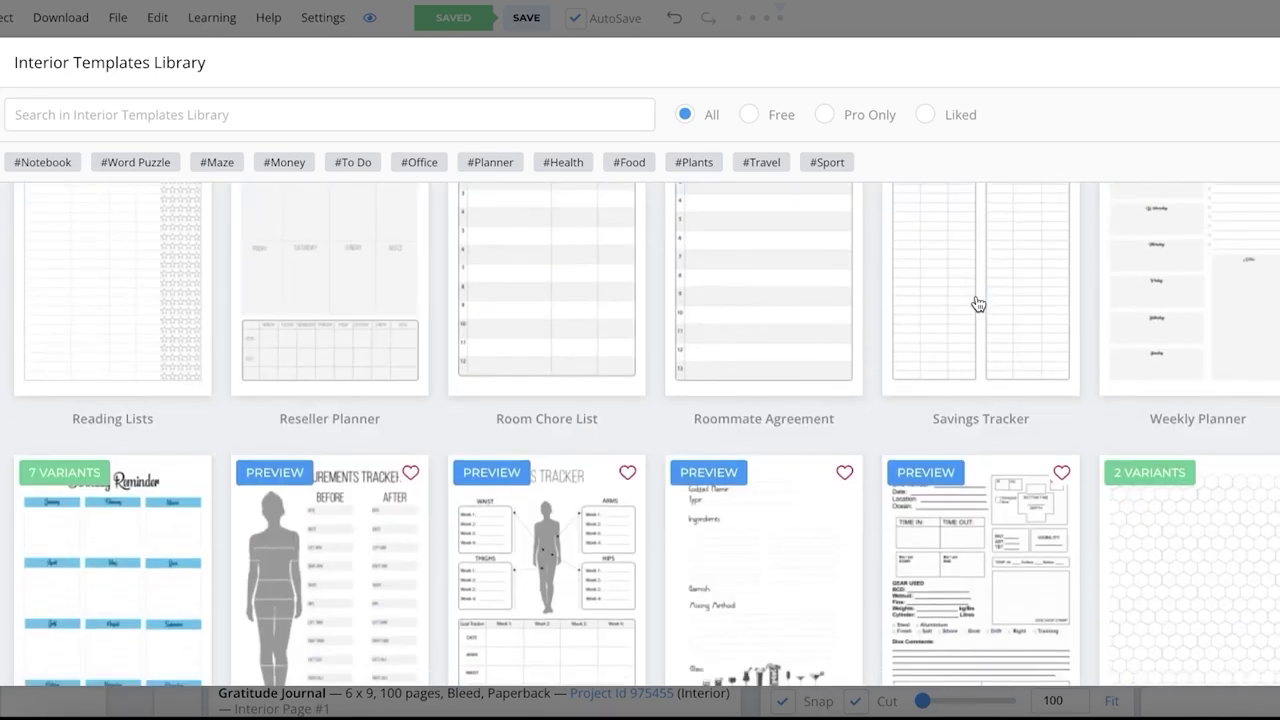
{"action": "scroll", "coordinate": [978, 304], "scroll_direction": "up", "scroll_amount": 5}
{"action": "scroll", "coordinate": [700, 351], "scroll_direction": "up", "scroll_amount": 6}
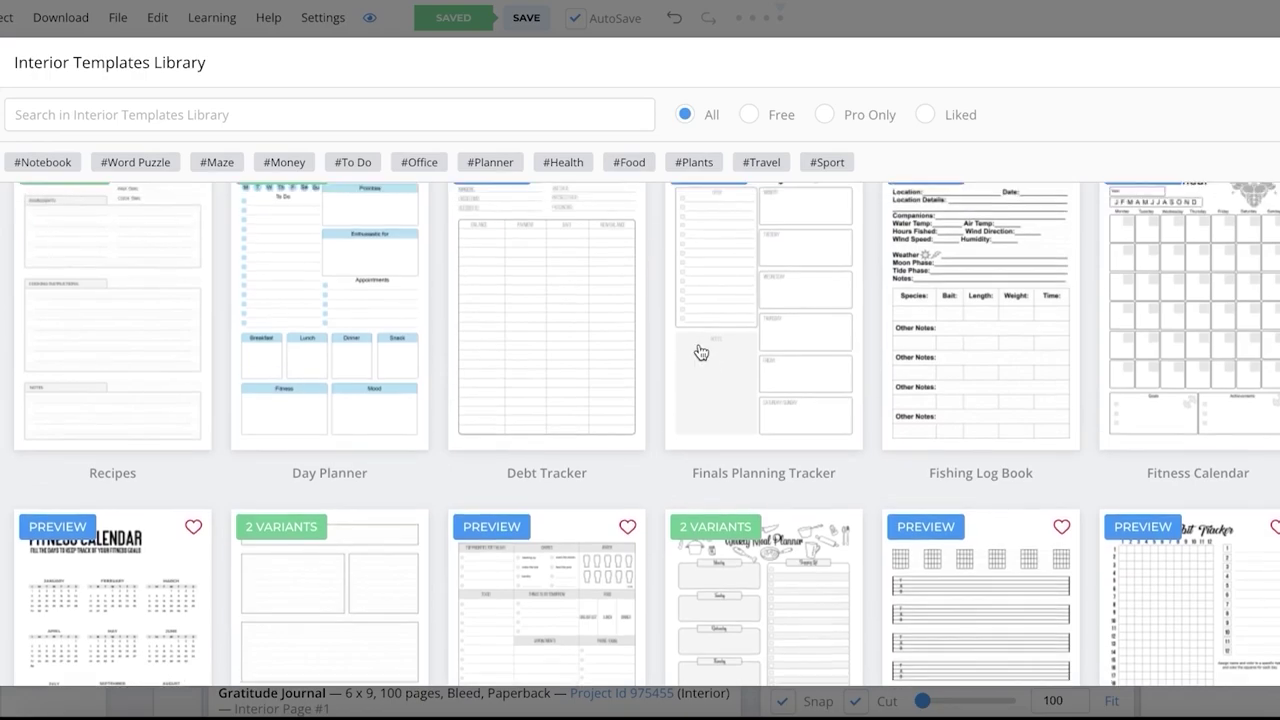
{"action": "scroll", "coordinate": [700, 351], "scroll_direction": "up", "scroll_amount": 10}
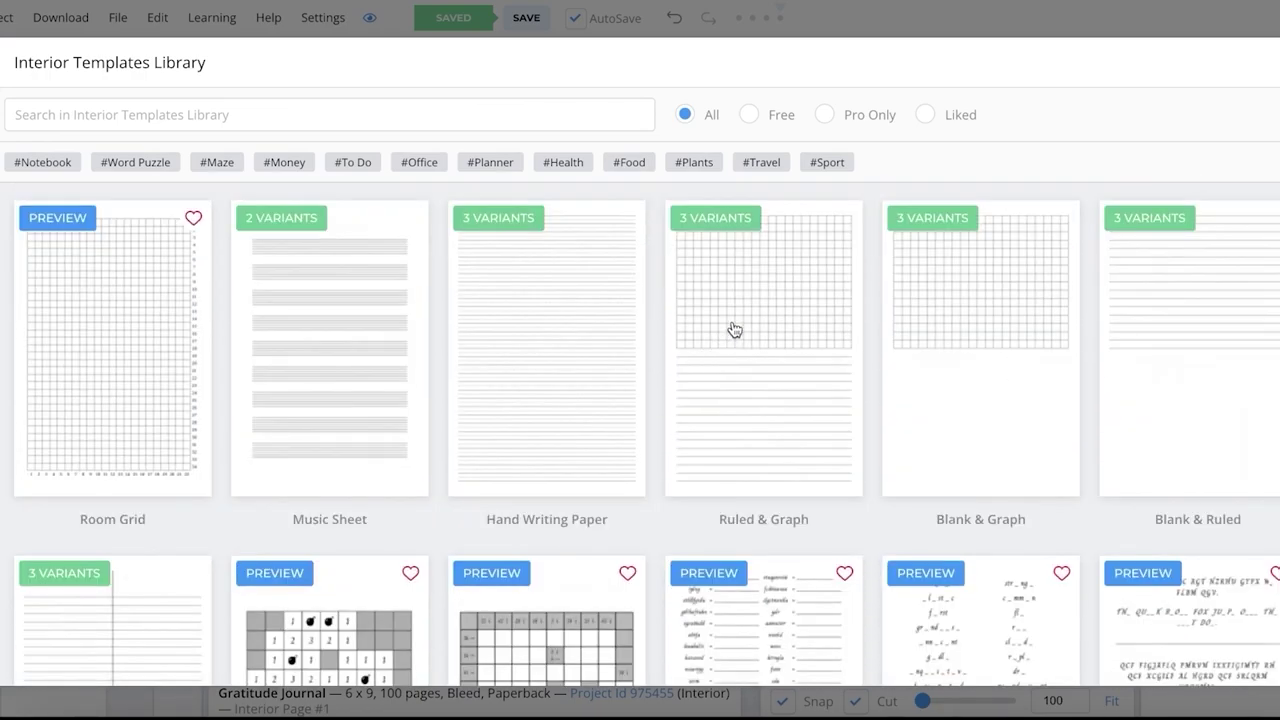
{"action": "scroll", "coordinate": [734, 330], "scroll_direction": "up", "scroll_amount": 1}
{"action": "scroll", "coordinate": [734, 330], "scroll_direction": "up", "scroll_amount": 4}
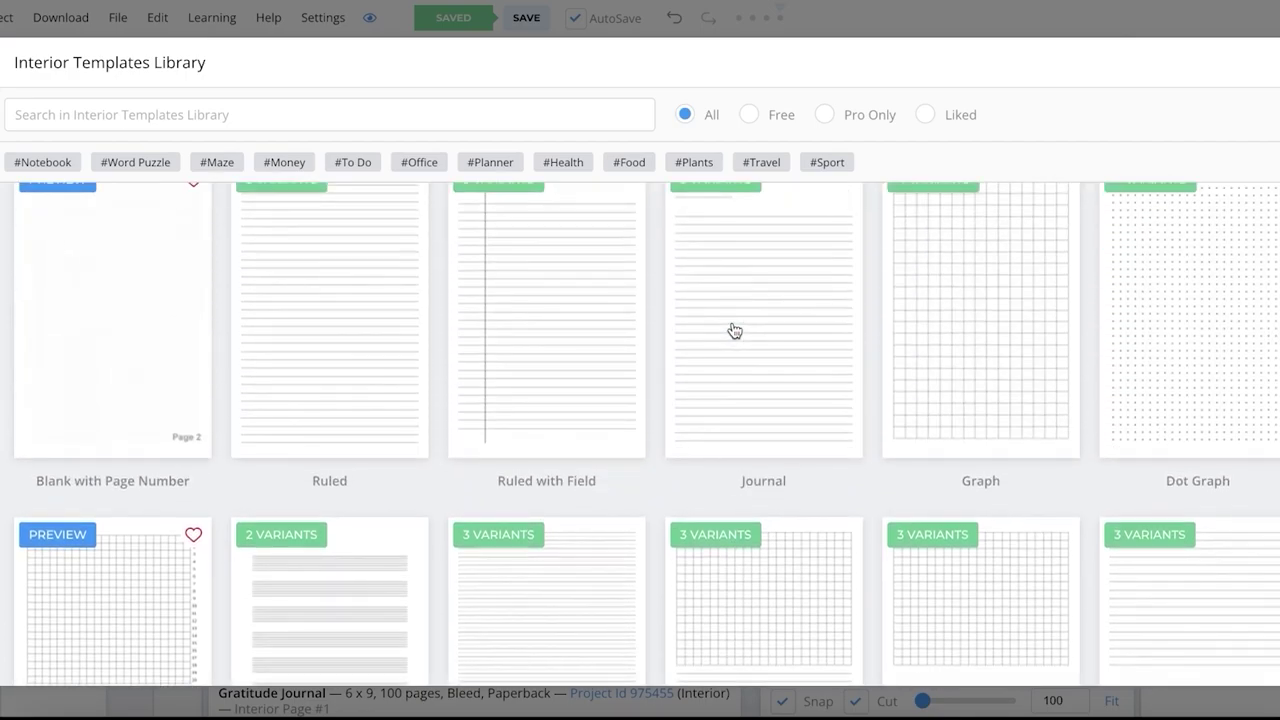
{"action": "left_click", "coordinate": [734, 331]}
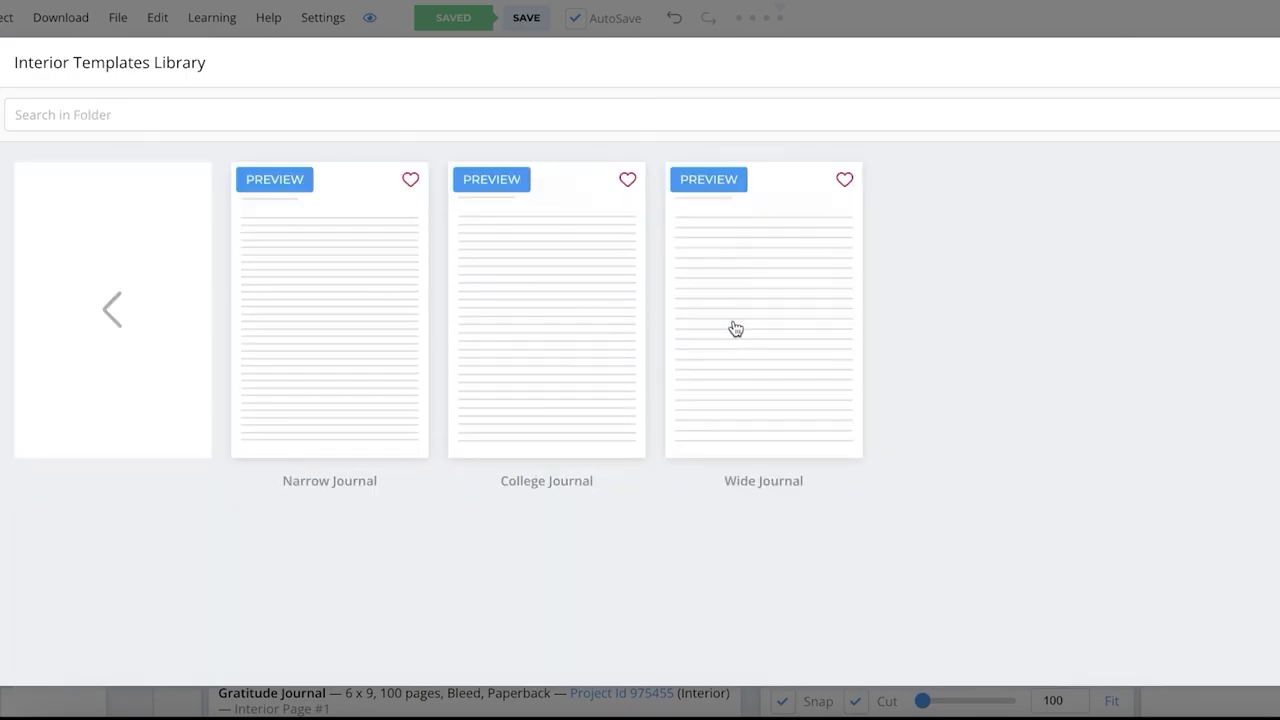
Step: Choose the Wide Journal template, apply it to all 100 pages, and proceed to its options
{"action": "left_click", "coordinate": [734, 331]}
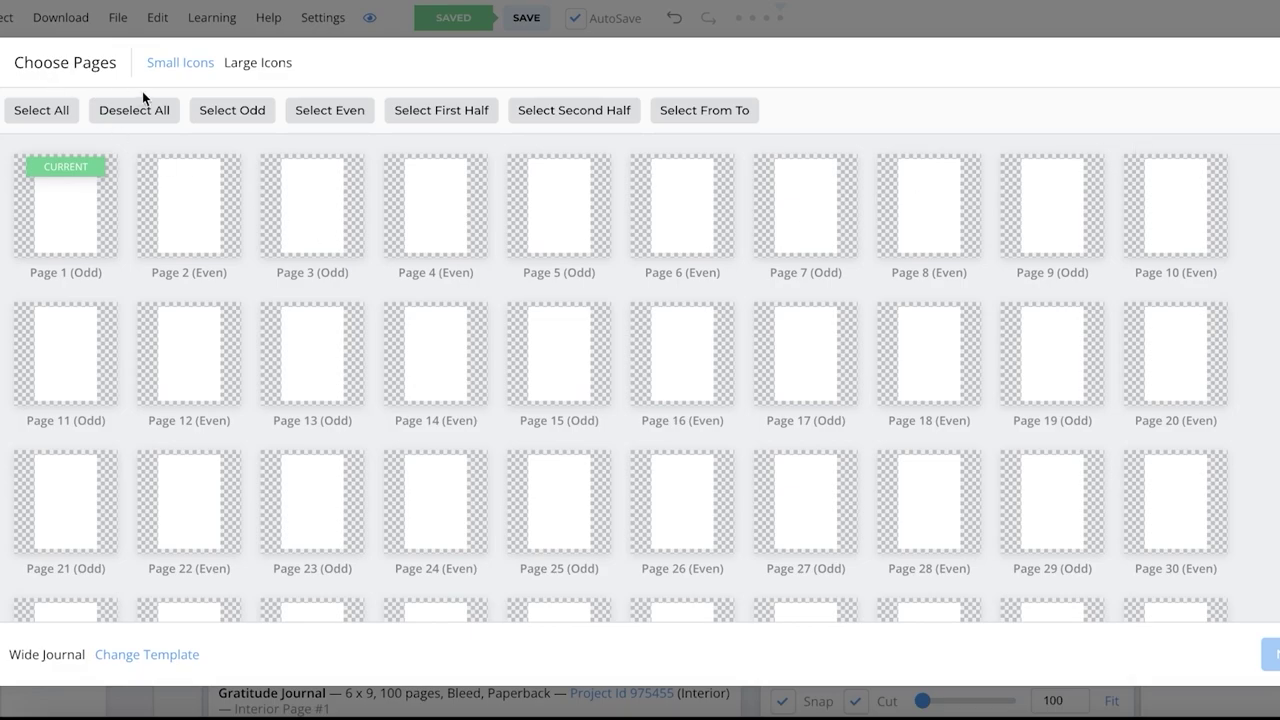
{"action": "left_click", "coordinate": [224, 122]}
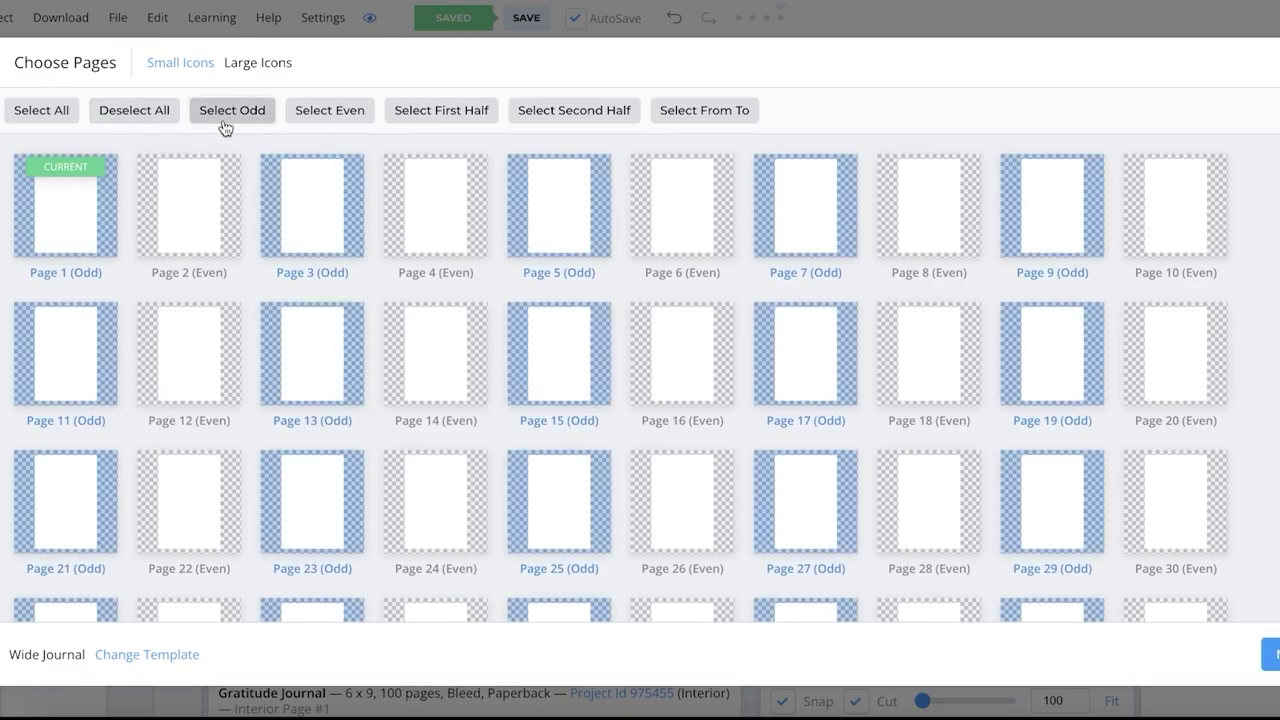
{"action": "left_click", "coordinate": [56, 106]}
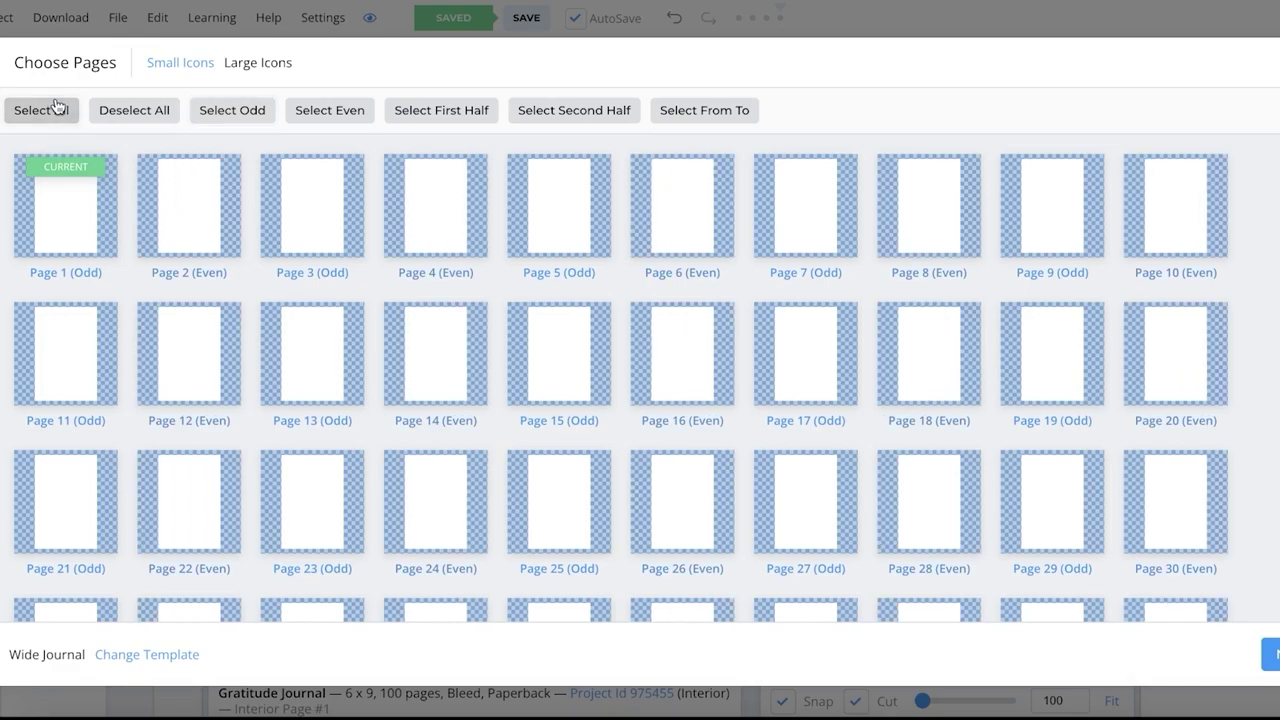
{"action": "left_click", "coordinate": [1271, 655]}
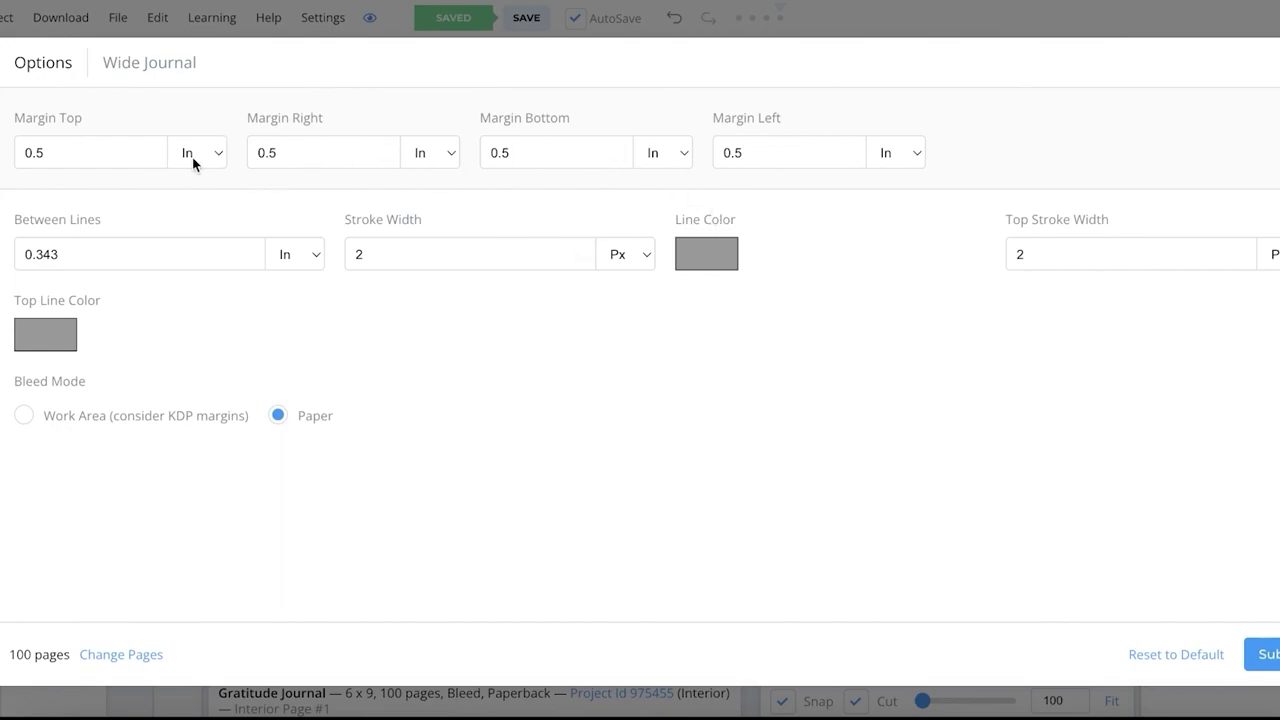
Step: Set the Wide Journal's right and left margins to 0
{"action": "left_click", "coordinate": [308, 151]}
{"action": "key", "text": "ctrl+a"}
{"action": "type", "text": "0"}
{"action": "left_click", "coordinate": [785, 154]}
{"action": "key", "text": "ctrl+a"}
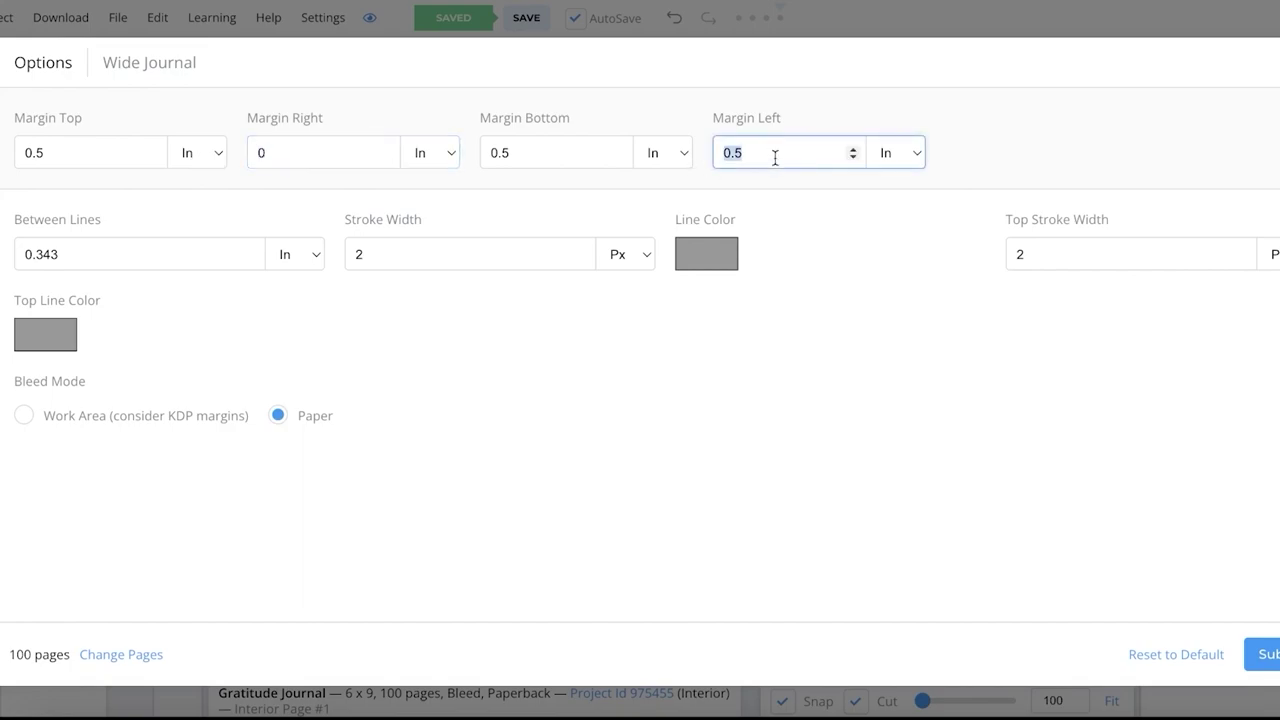
{"action": "type", "text": "0"}
Step: Keep the ruled line colour grey #9C9C9C and submit the Wide Journal layout
{"action": "left_click", "coordinate": [706, 258]}
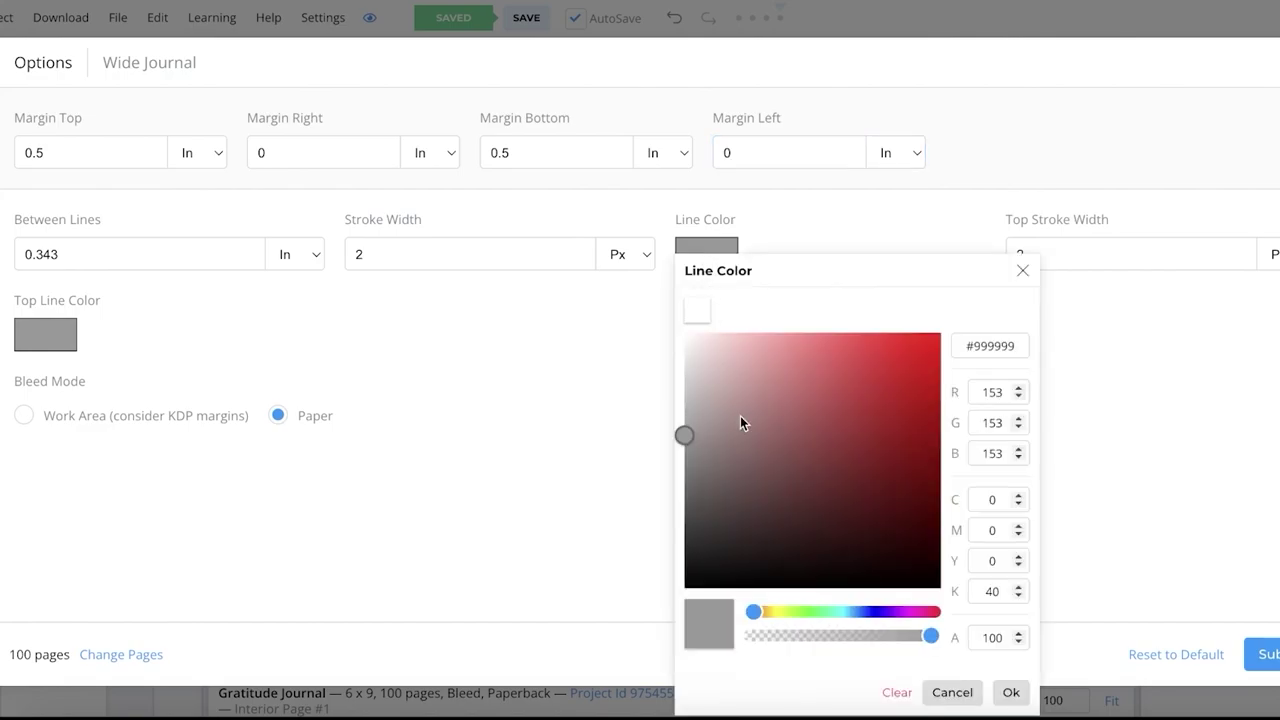
{"action": "left_click", "coordinate": [849, 611]}
{"action": "left_click", "coordinate": [807, 457]}
{"action": "left_click", "coordinate": [850, 494]}
{"action": "left_click", "coordinate": [845, 498]}
{"action": "mouse_move", "coordinate": [844, 502]}
{"action": "left_mouse_down"}
{"action": "mouse_move", "coordinate": [657, 448]}
{"action": "mouse_move", "coordinate": [654, 431]}
{"action": "left_mouse_up"}
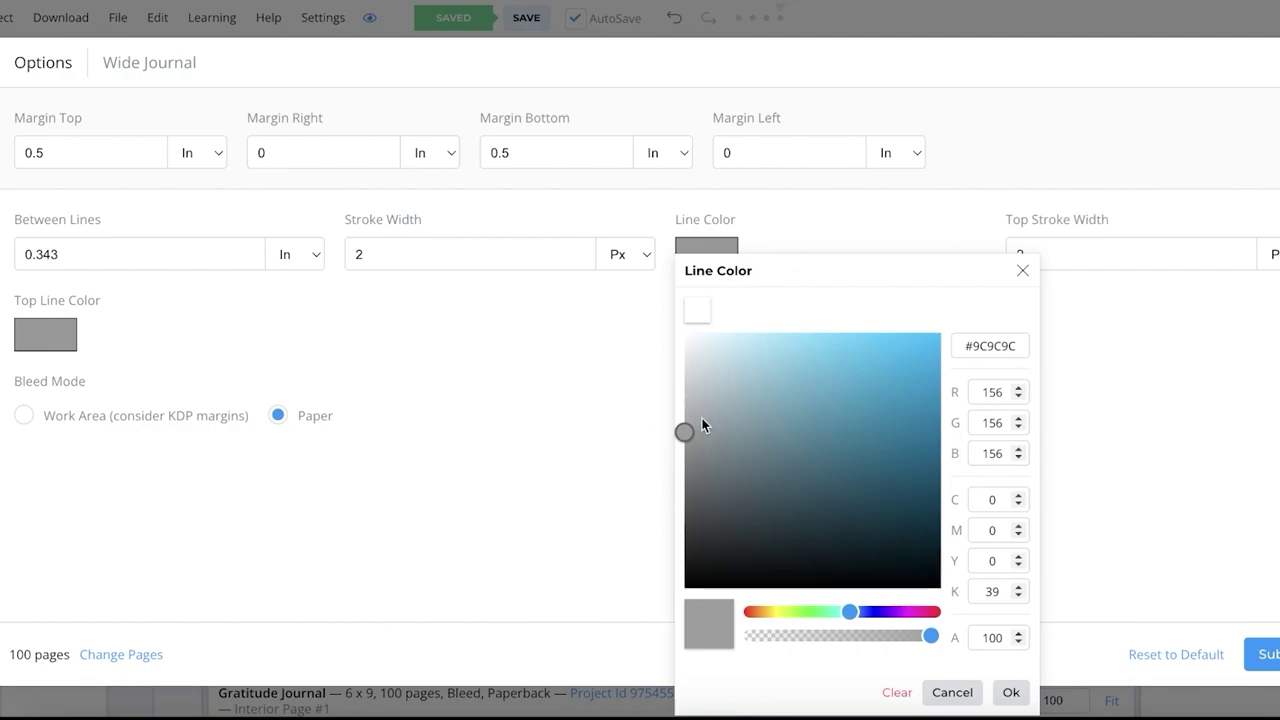
{"action": "left_click", "coordinate": [1118, 380]}
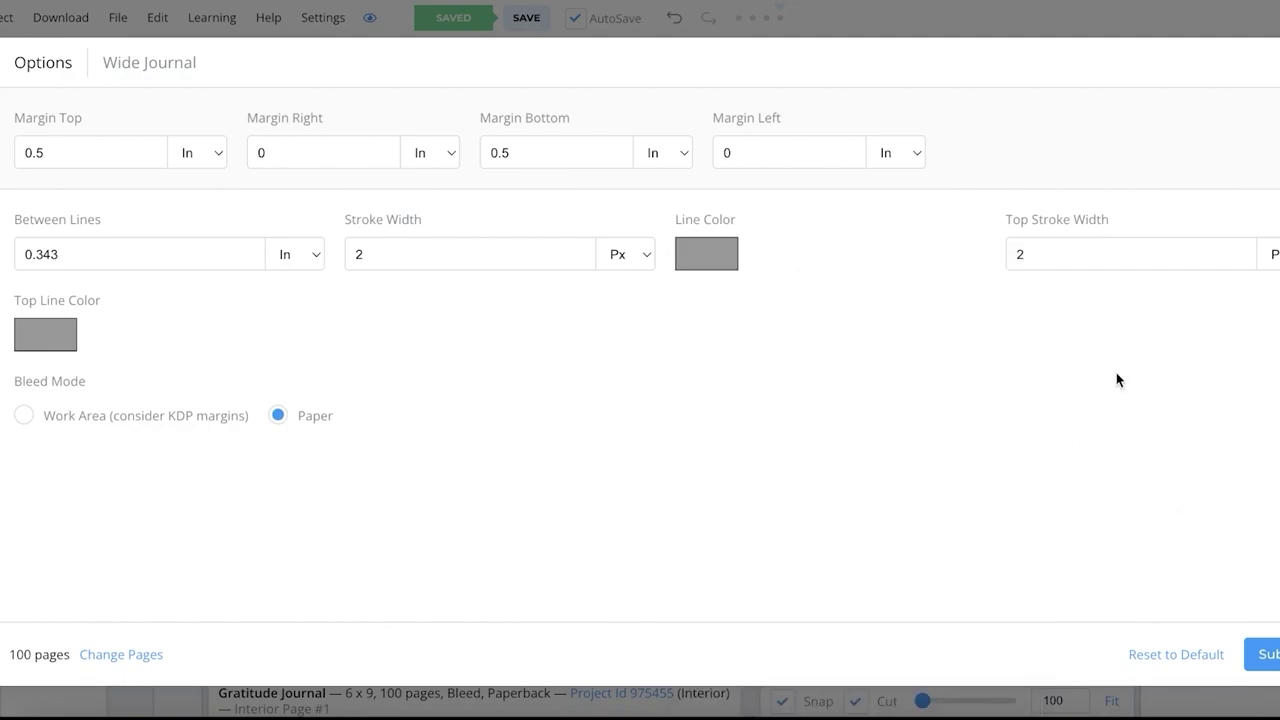
{"action": "left_click", "coordinate": [1262, 654]}
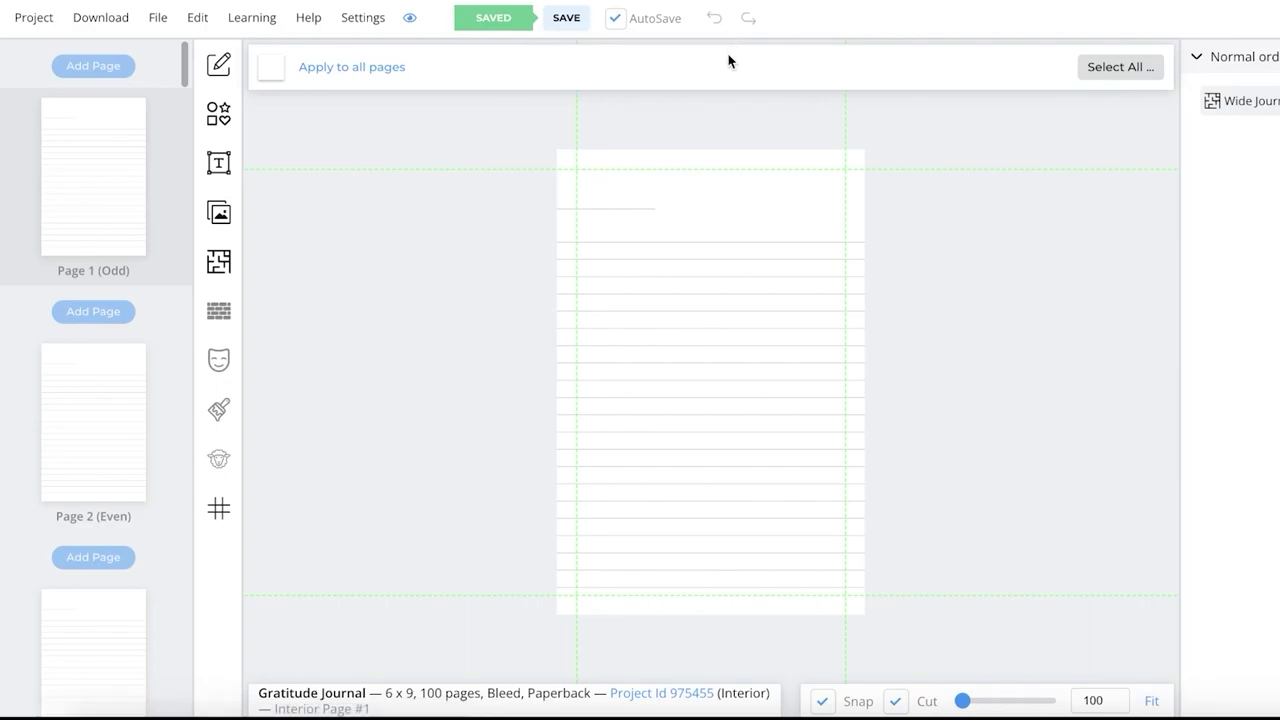
{"action": "left_click", "coordinate": [228, 126]}
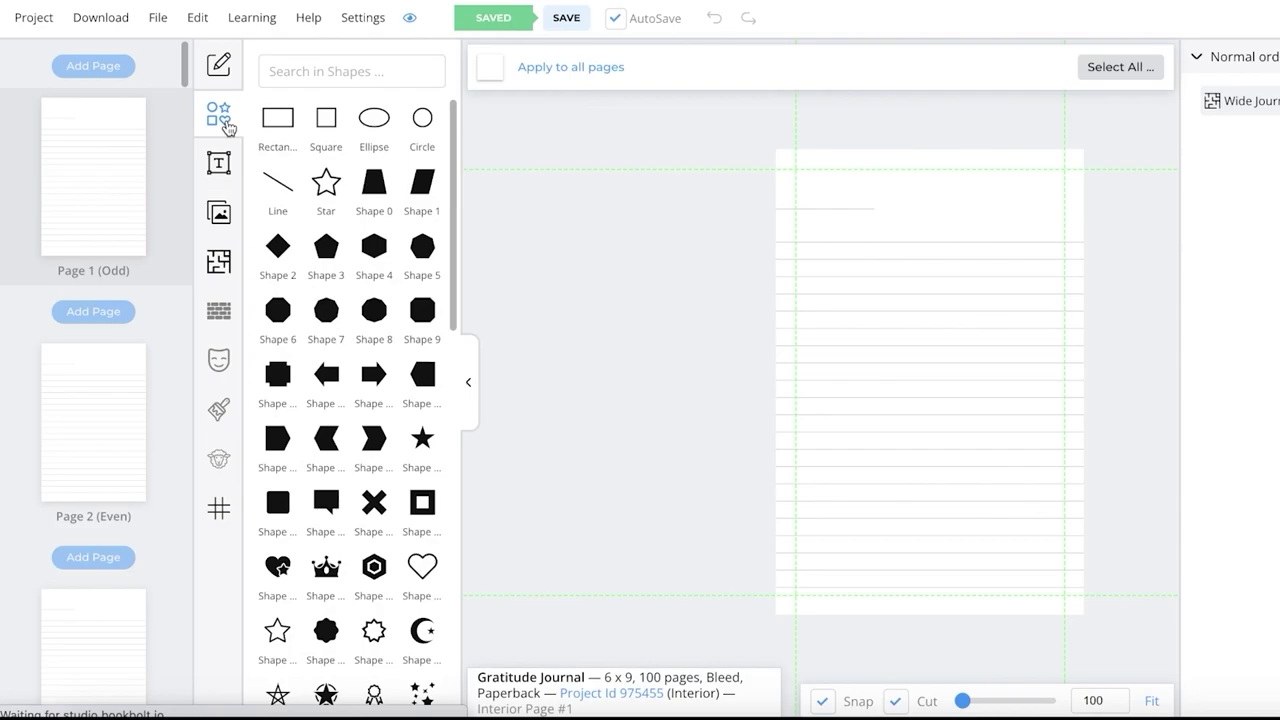
{"action": "scroll", "coordinate": [375, 287], "scroll_direction": "down", "scroll_amount": 10}
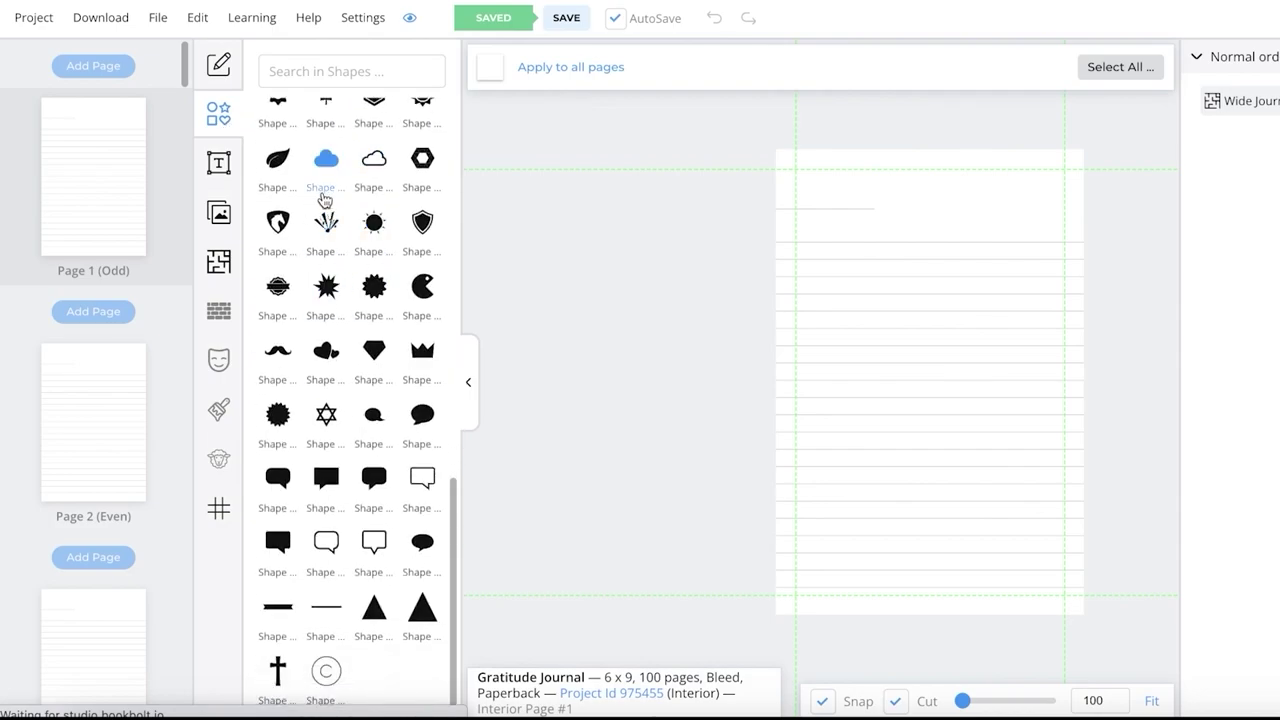
{"action": "left_click", "coordinate": [283, 226]}
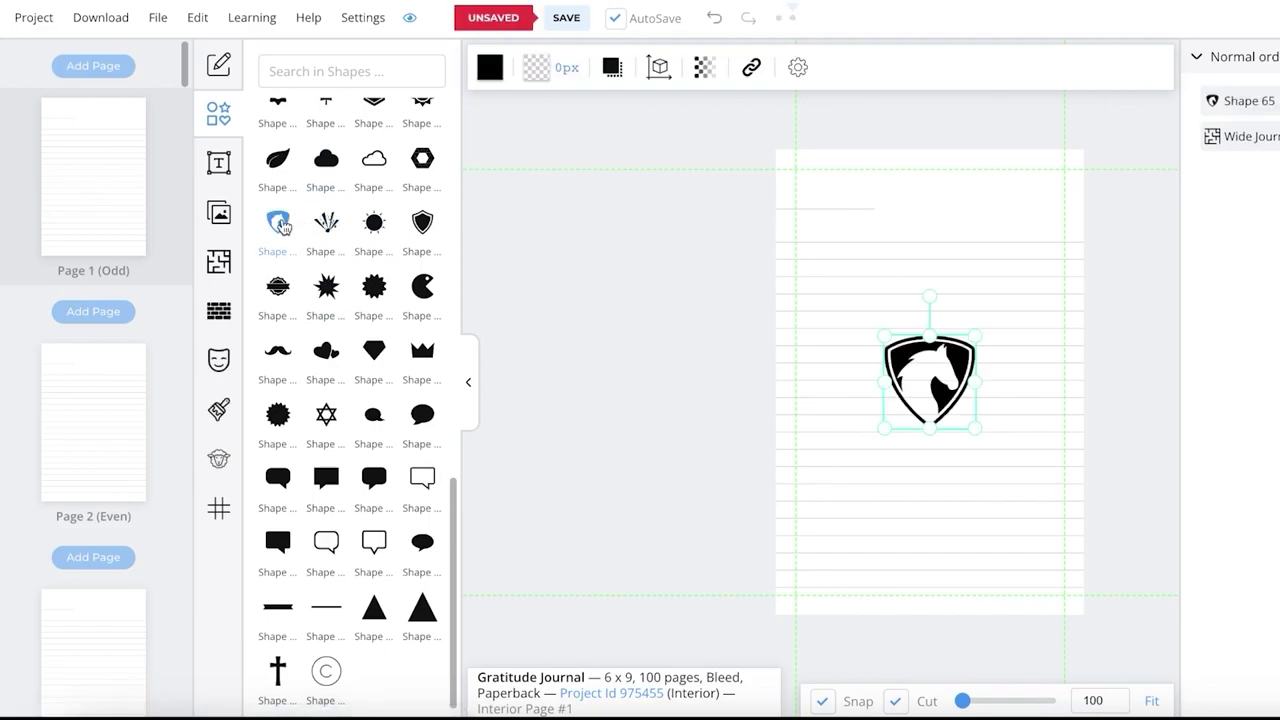
{"action": "left_click_drag", "start_coordinate": [949, 354], "coordinate": [1022, 198]}
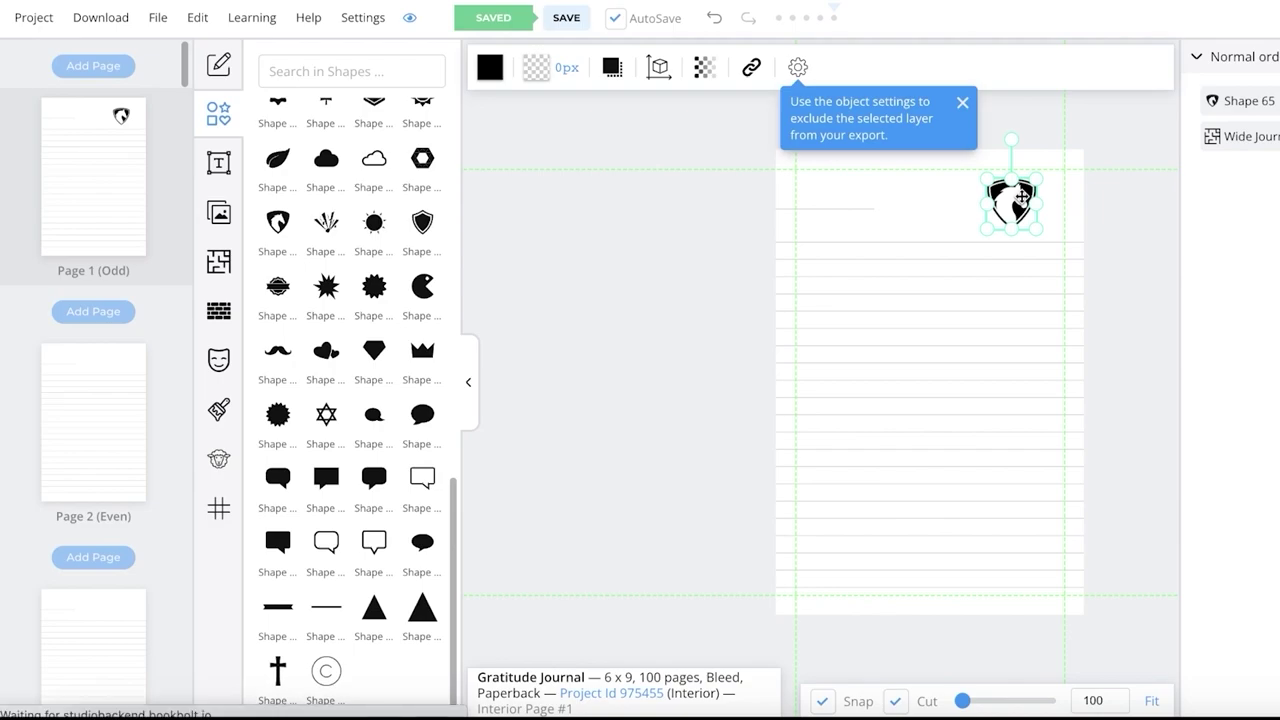
{"action": "key", "text": "Delete"}
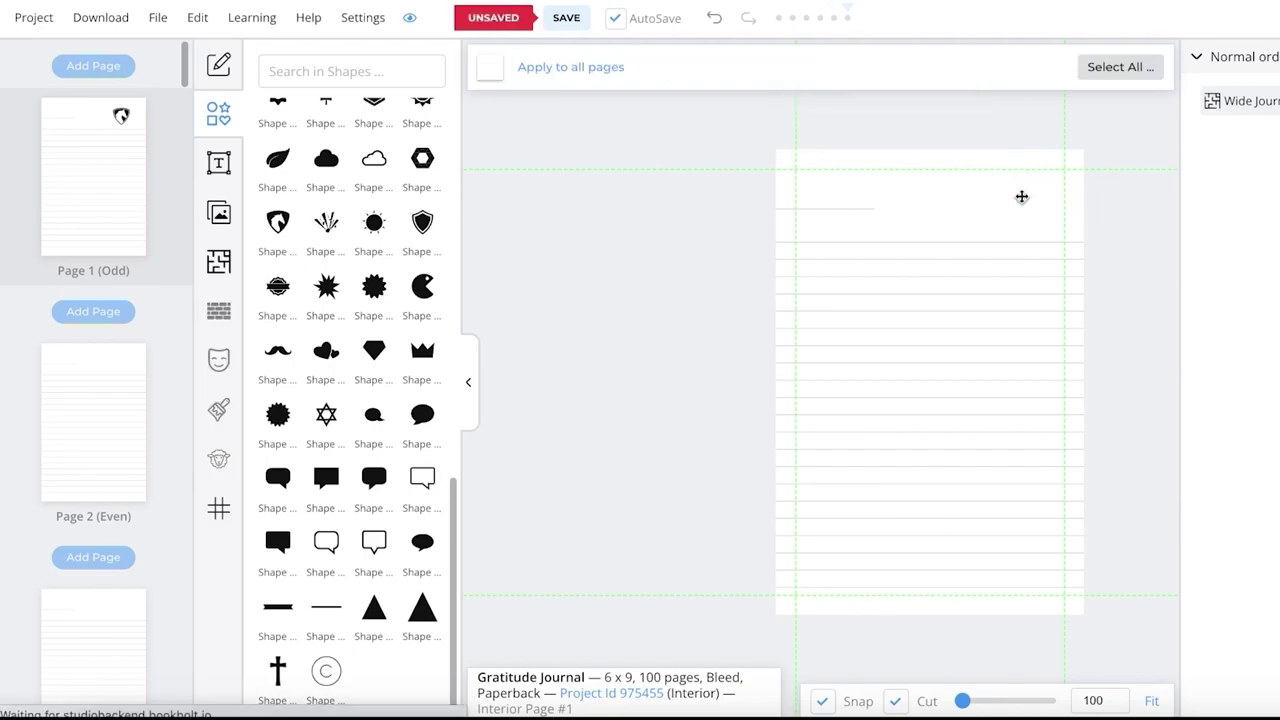
Step: Upload the butterfly preview PNG from Downloads into the images library
{"action": "left_click", "coordinate": [226, 212]}
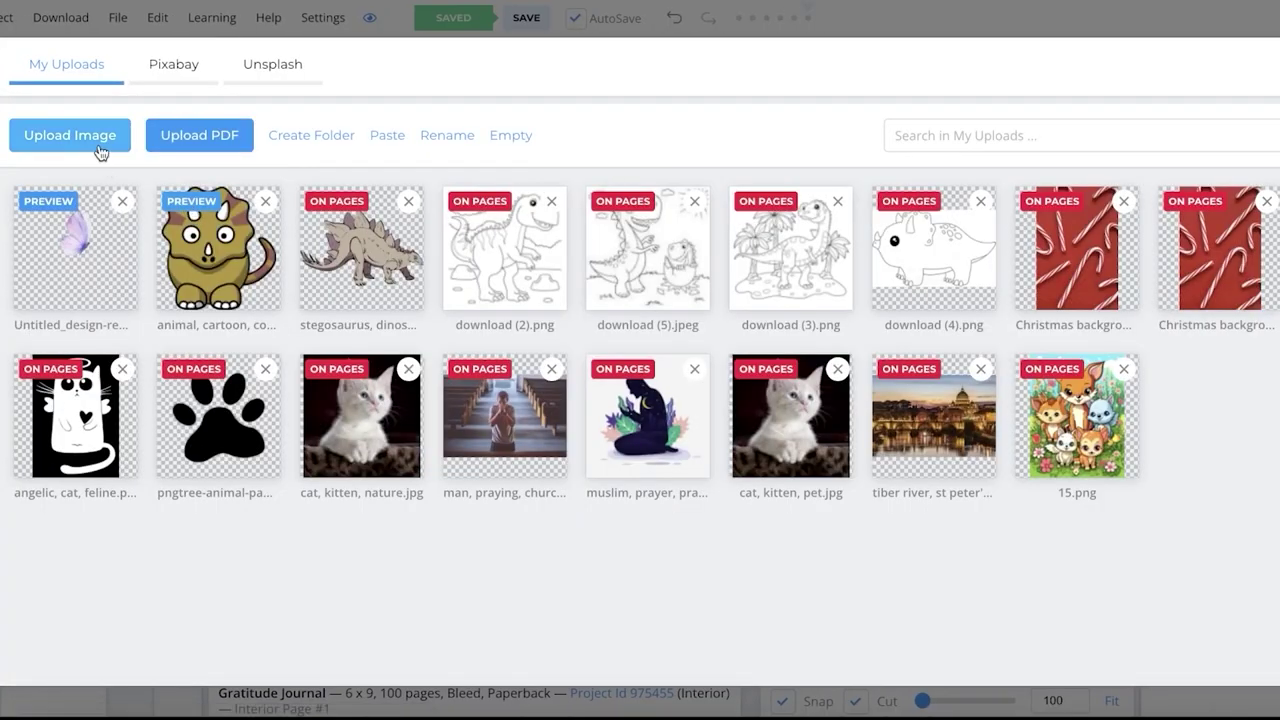
{"action": "left_click", "coordinate": [139, 143]}
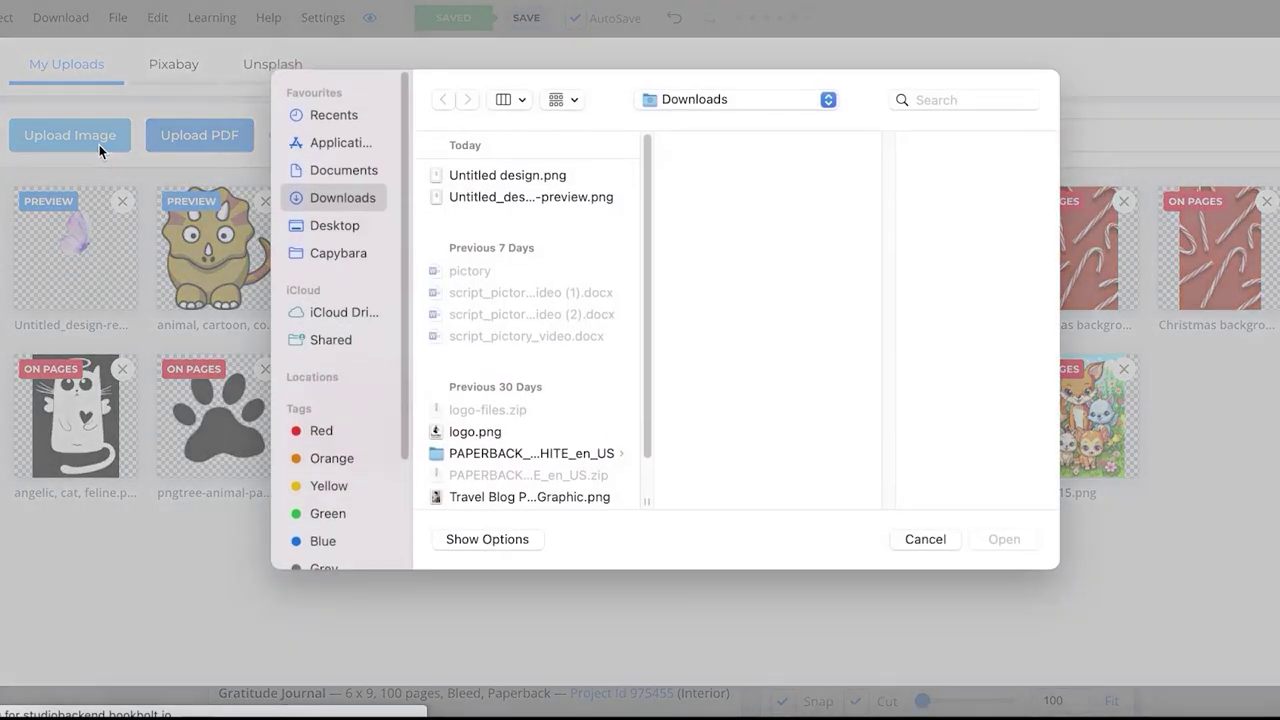
{"action": "left_click", "coordinate": [495, 198]}
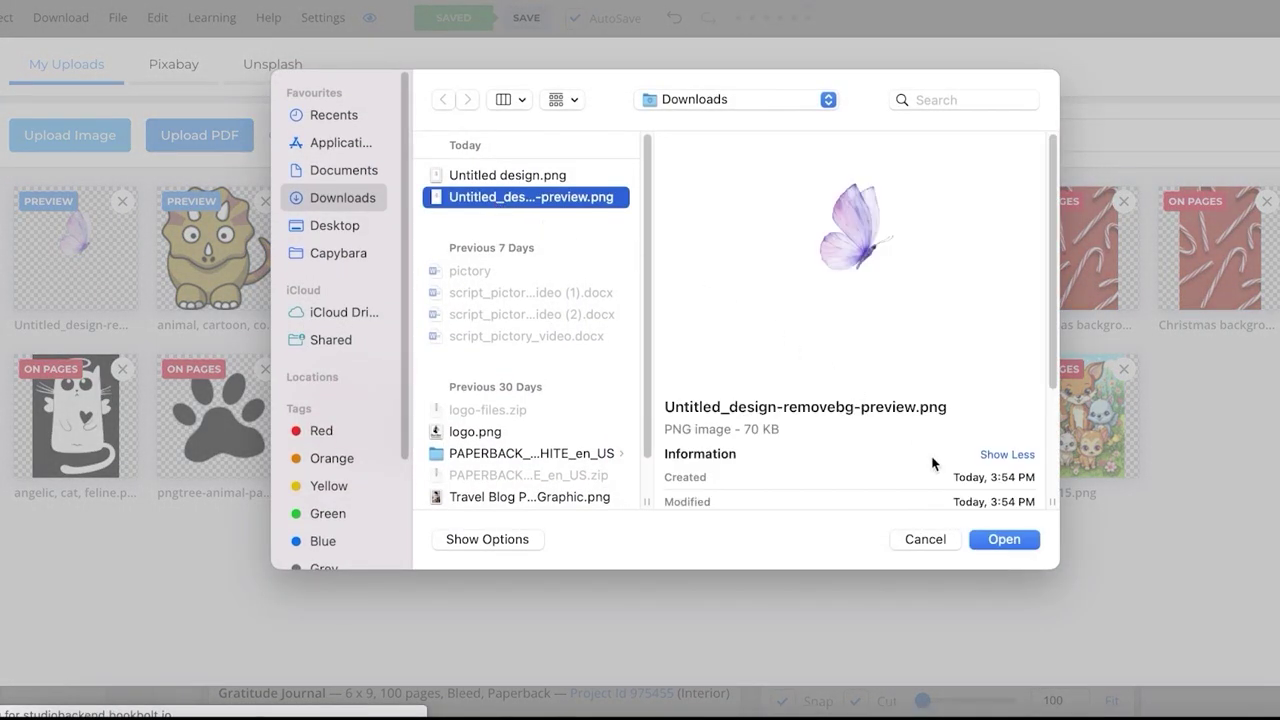
{"action": "left_click", "coordinate": [1004, 540]}
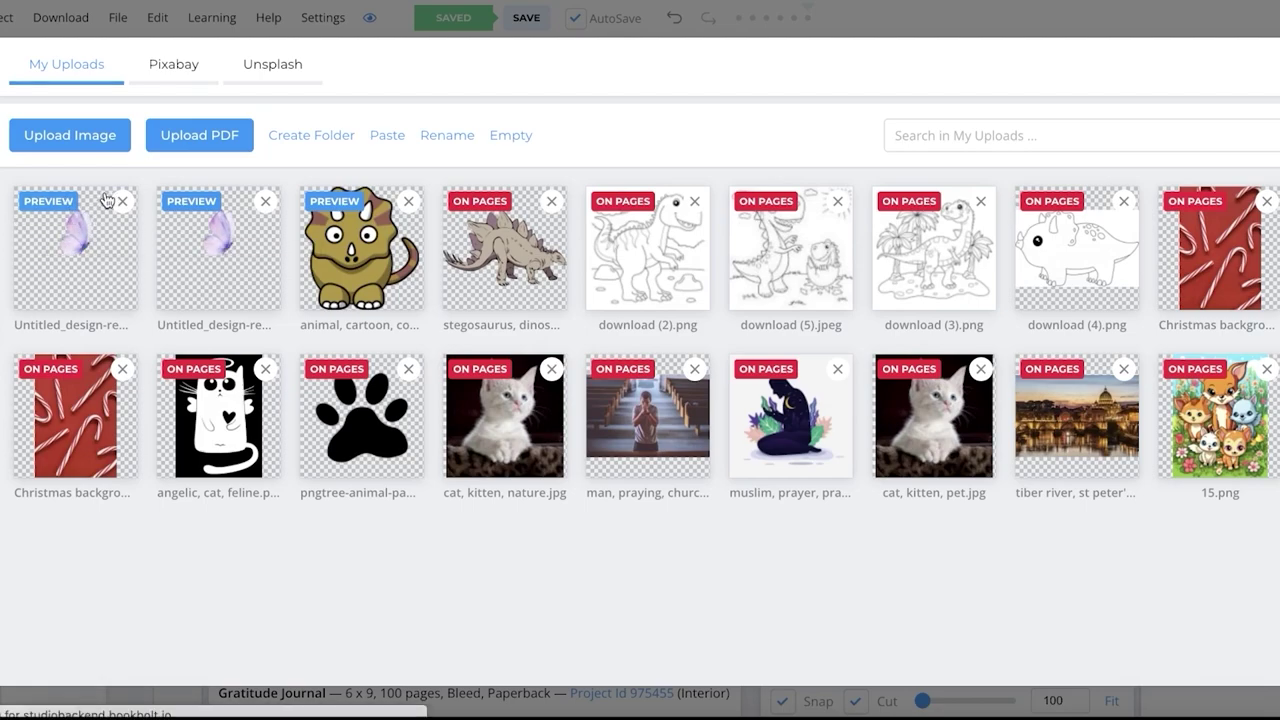
Step: Place the butterfly on page 1, shrink it, and move it into the top-right corner
{"action": "left_click", "coordinate": [99, 242]}
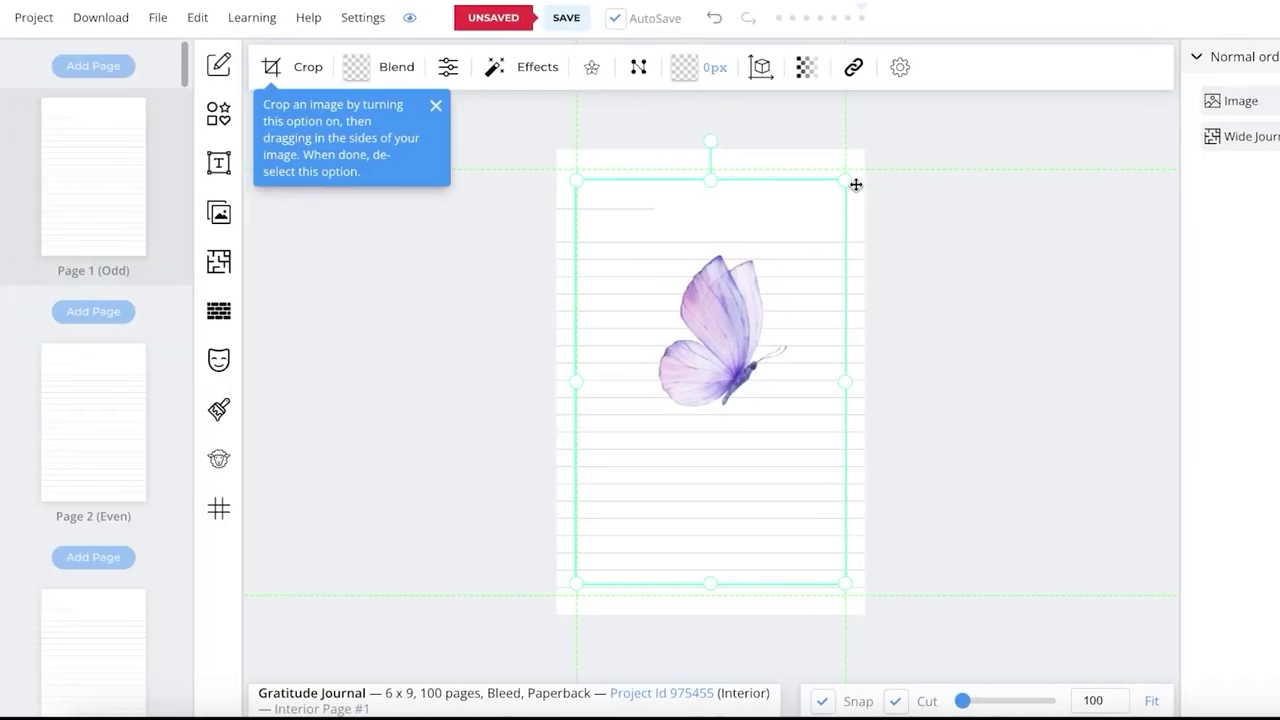
{"action": "left_click_drag", "start_coordinate": [838, 193], "coordinate": [690, 410]}
{"action": "left_click_drag", "start_coordinate": [640, 470], "coordinate": [793, 186]}
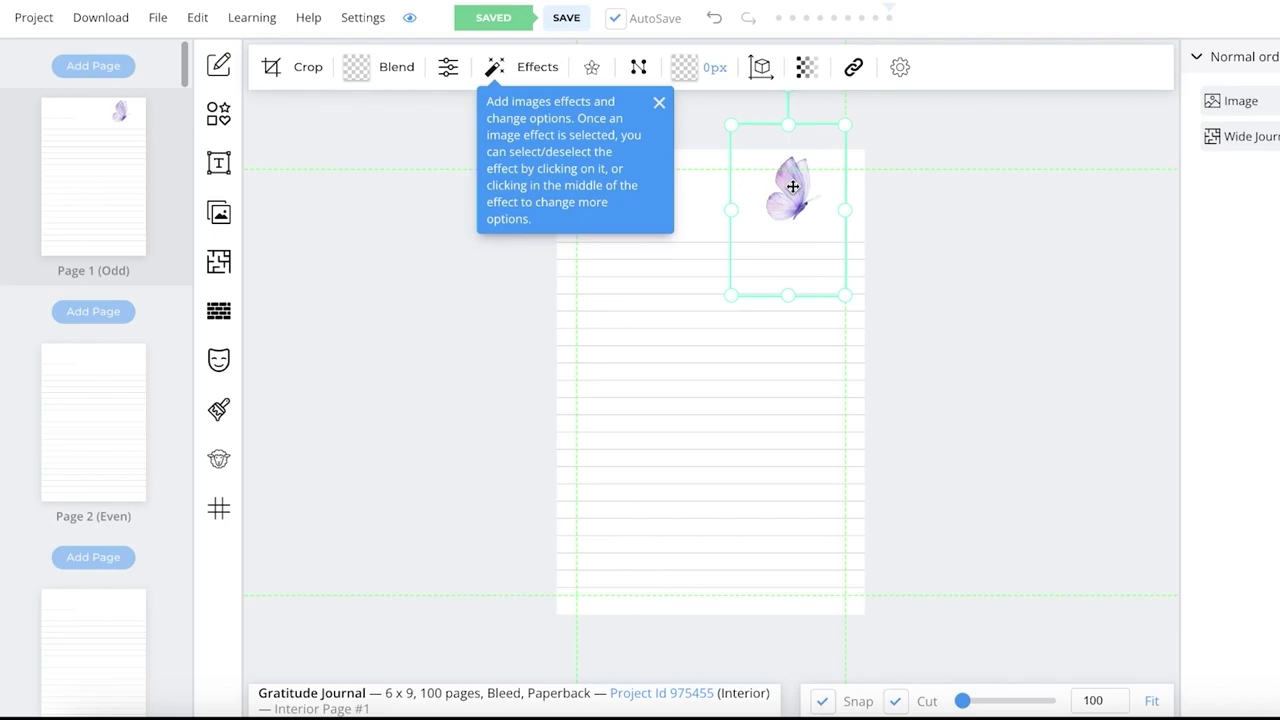
{"action": "left_click_drag", "start_coordinate": [793, 186], "coordinate": [797, 202]}
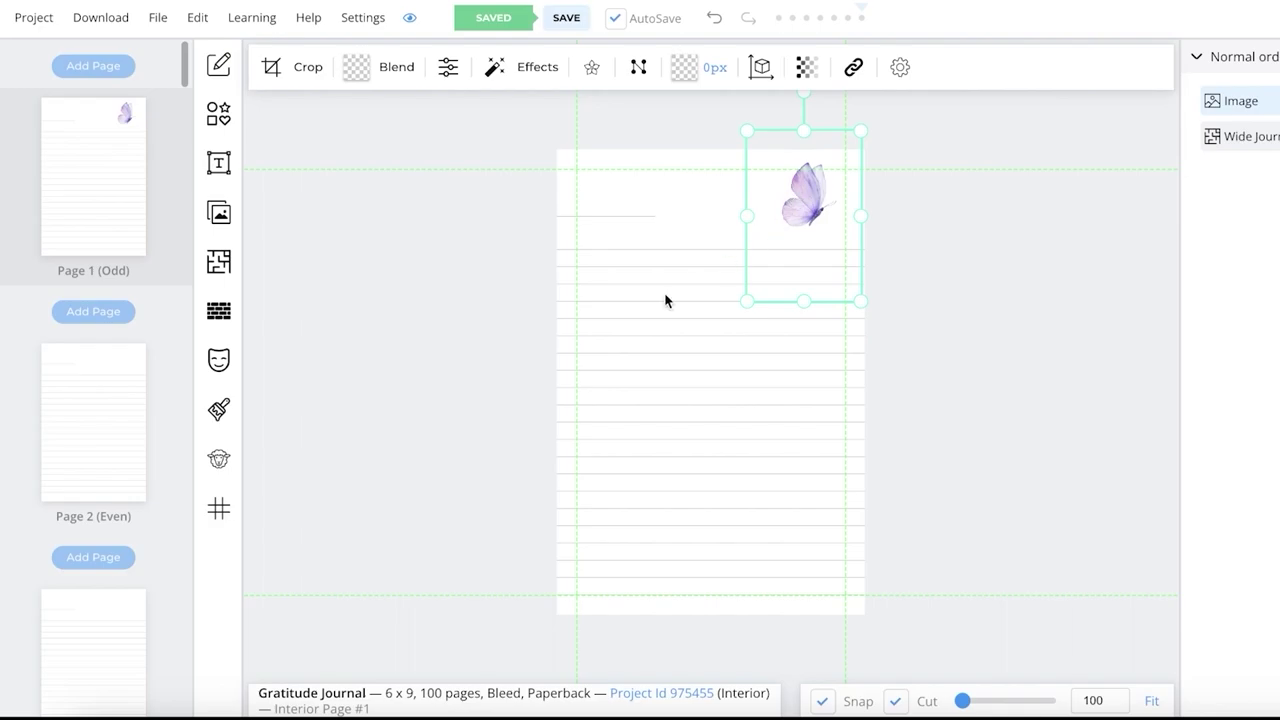
Step: Clone the butterfly onto the journal's odd-numbered pages
{"action": "left_click", "coordinate": [220, 462]}
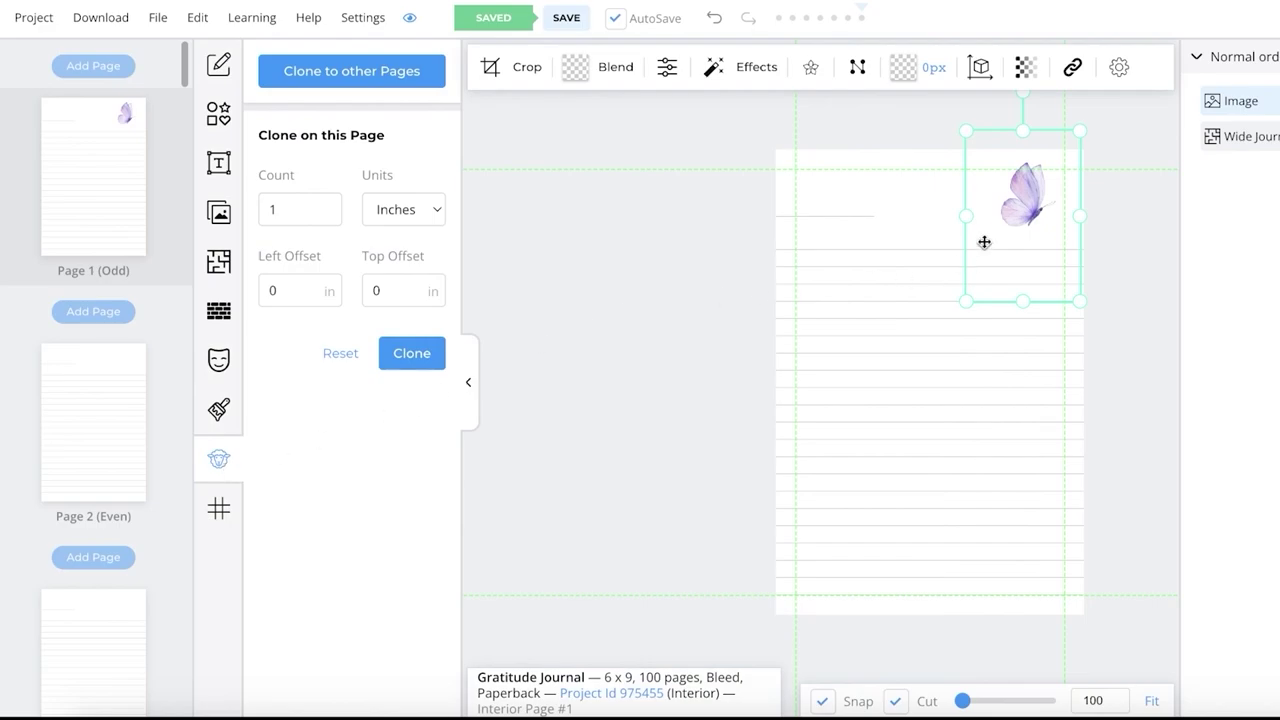
{"action": "left_click", "coordinate": [362, 85]}
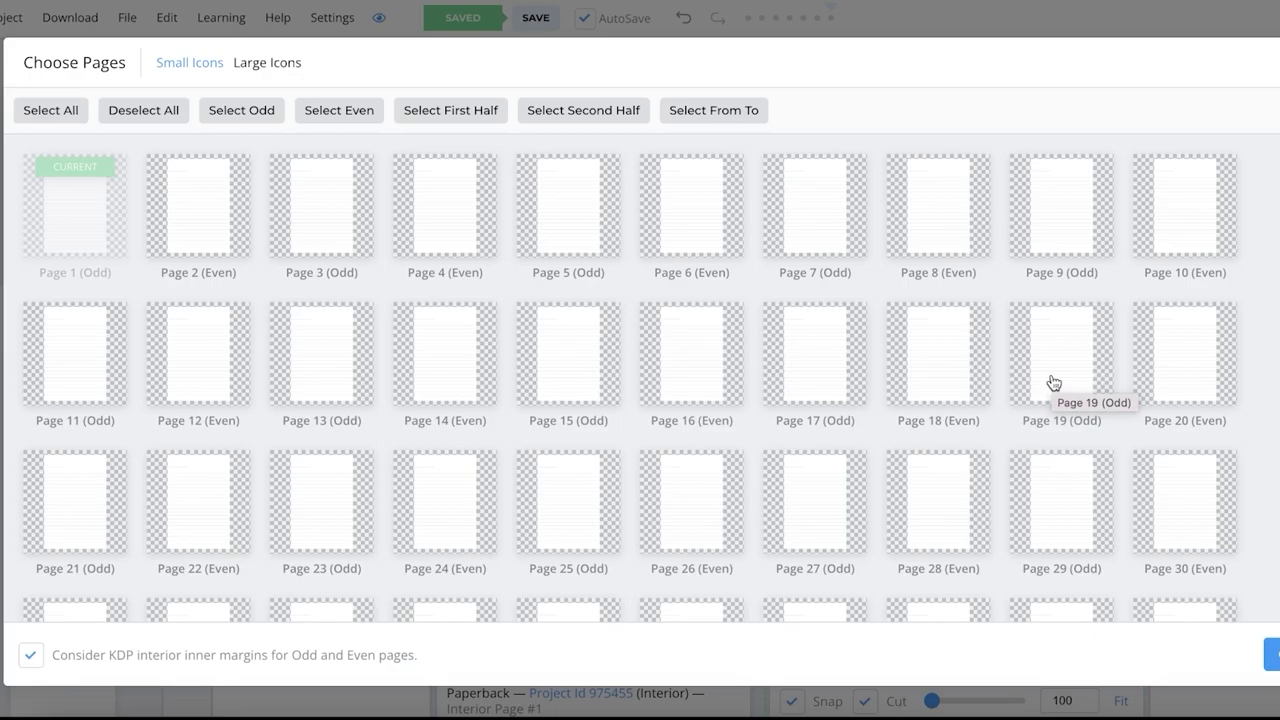
{"action": "left_click", "coordinate": [40, 112]}
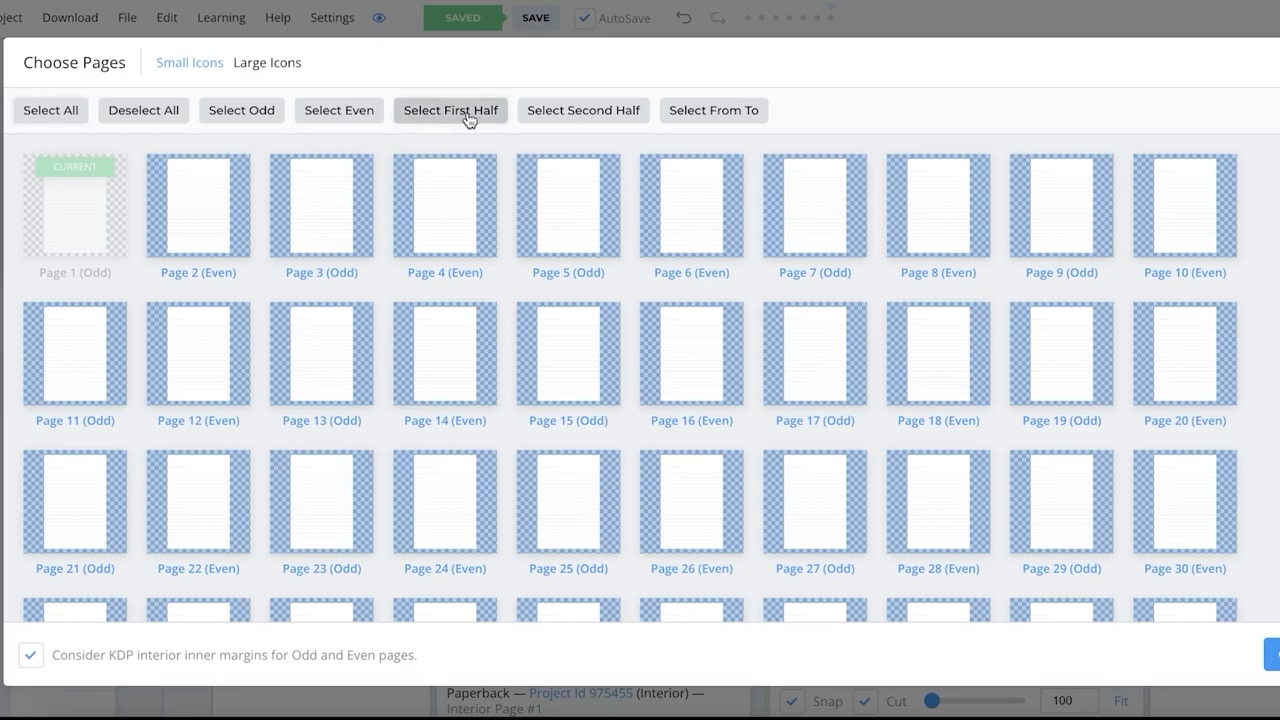
{"action": "left_click", "coordinate": [558, 118]}
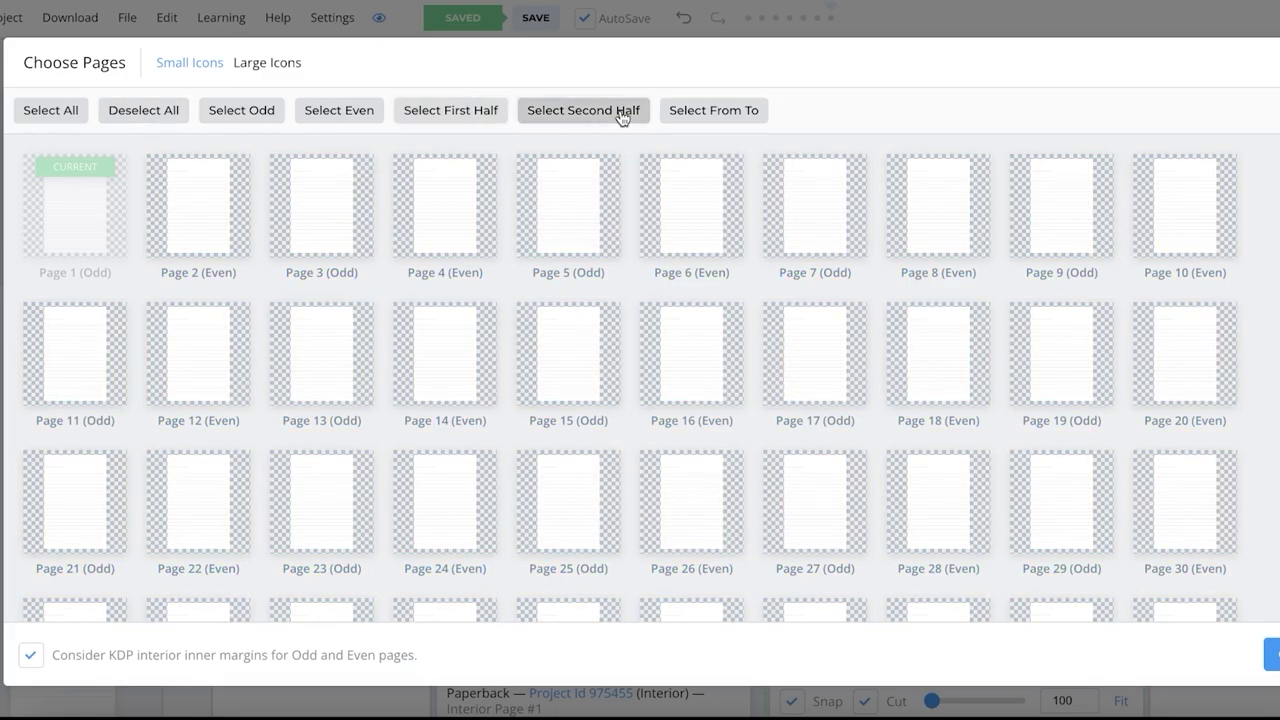
{"action": "left_click", "coordinate": [206, 120]}
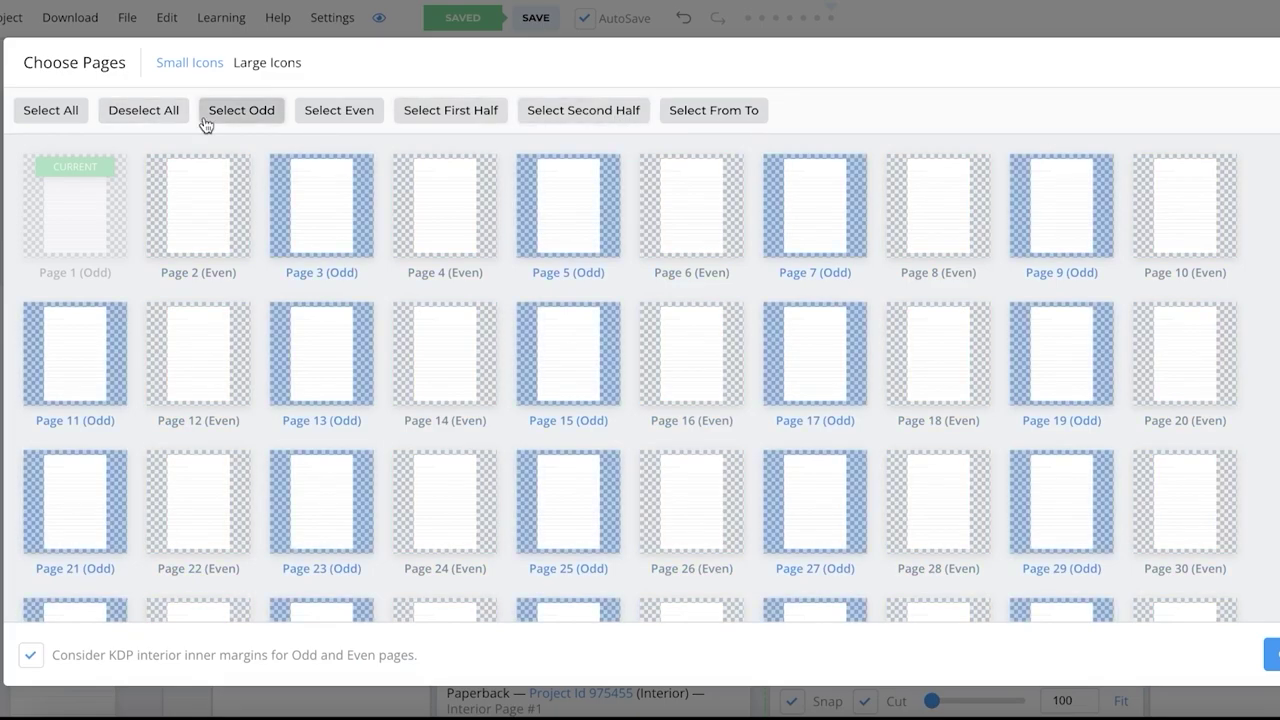
{"action": "left_click", "coordinate": [340, 114]}
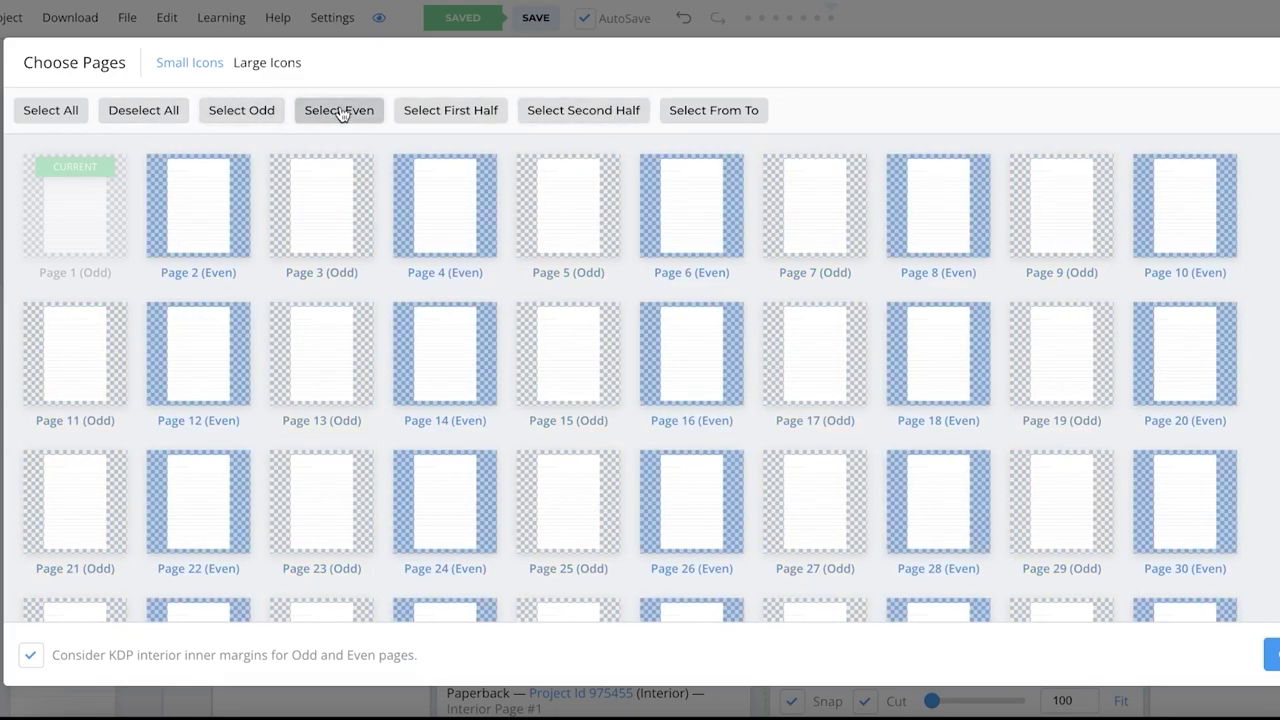
{"action": "left_click", "coordinate": [241, 120]}
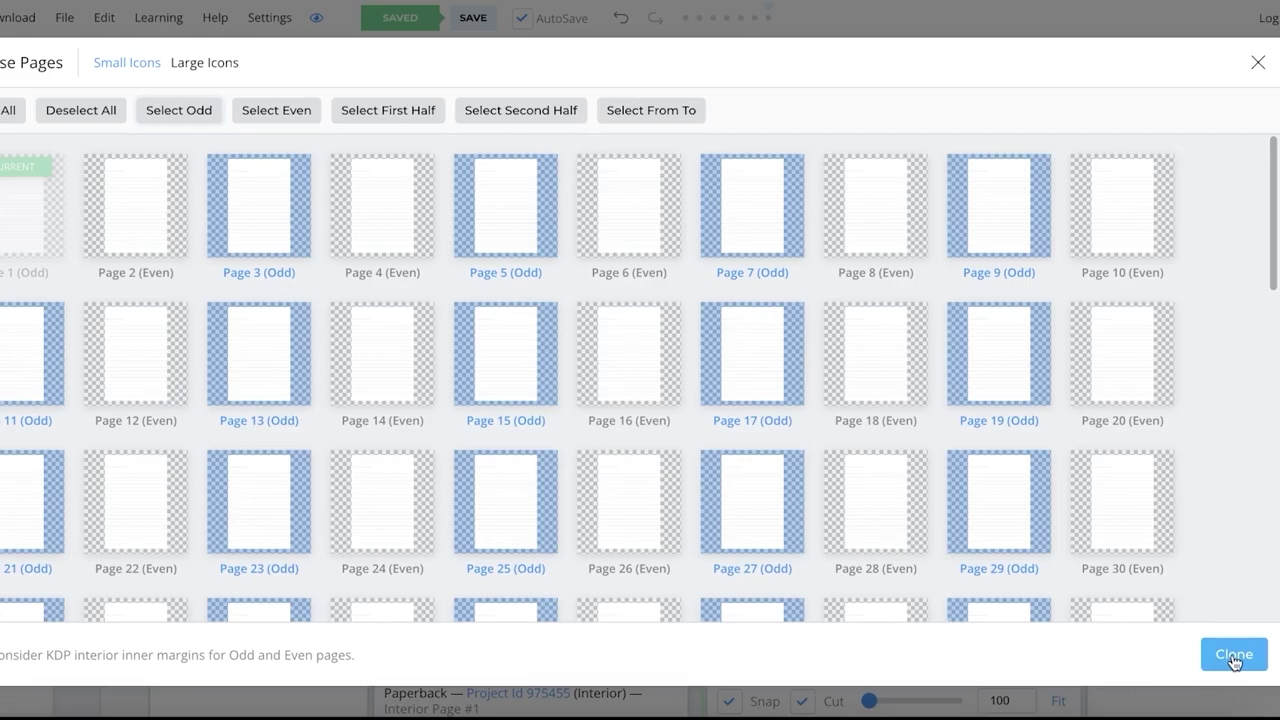
{"action": "left_click", "coordinate": [1234, 656]}
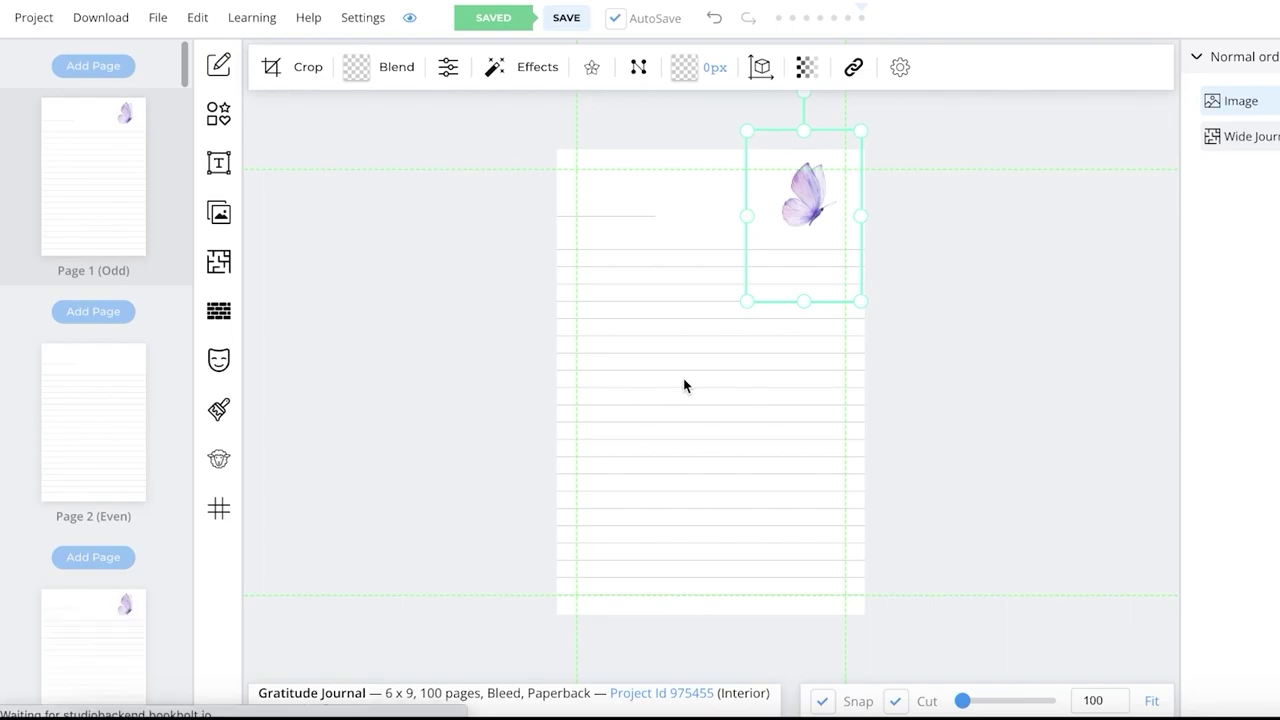
Step: Check the copied butterfly on page 3, then bring page 2 into the editor
{"action": "left_click", "coordinate": [103, 654]}
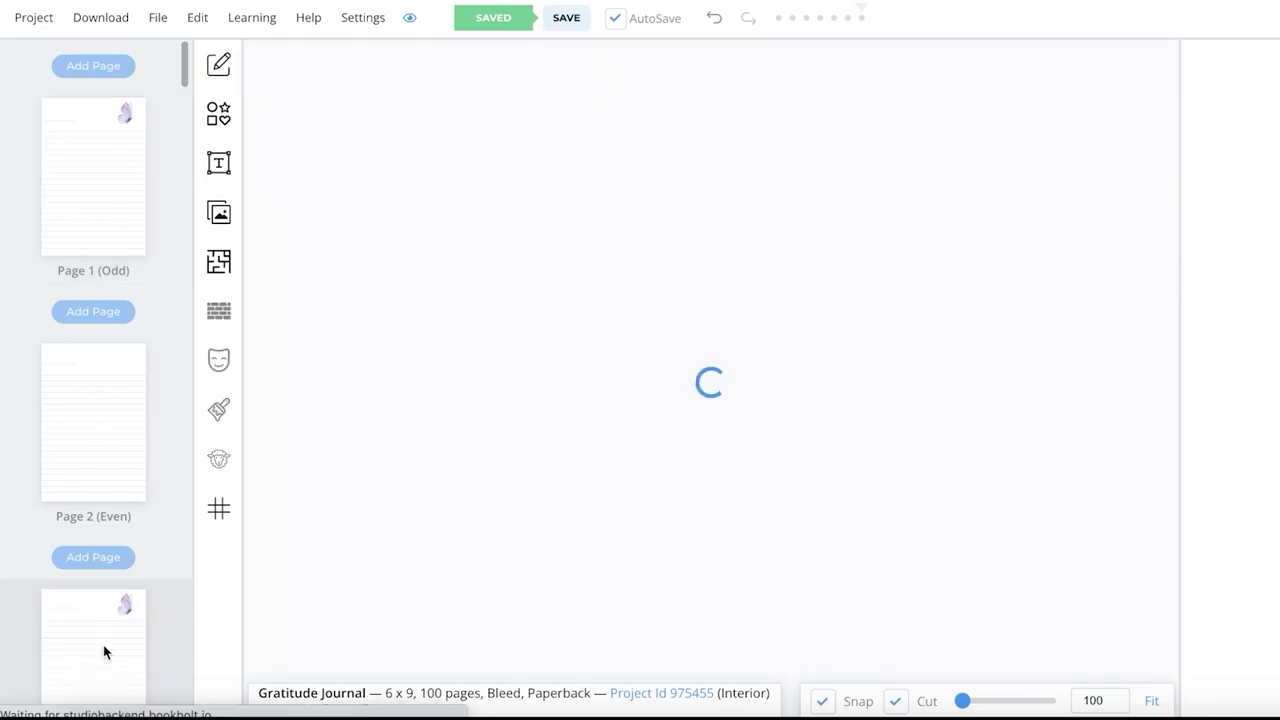
{"action": "mouse_move", "coordinate": [188, 74]}
{"action": "left_mouse_down"}
{"action": "mouse_move", "coordinate": [204, 170]}
{"action": "mouse_move", "coordinate": [195, 245]}
{"action": "mouse_move", "coordinate": [156, 120]}
{"action": "mouse_move", "coordinate": [163, 71]}
{"action": "left_mouse_up"}
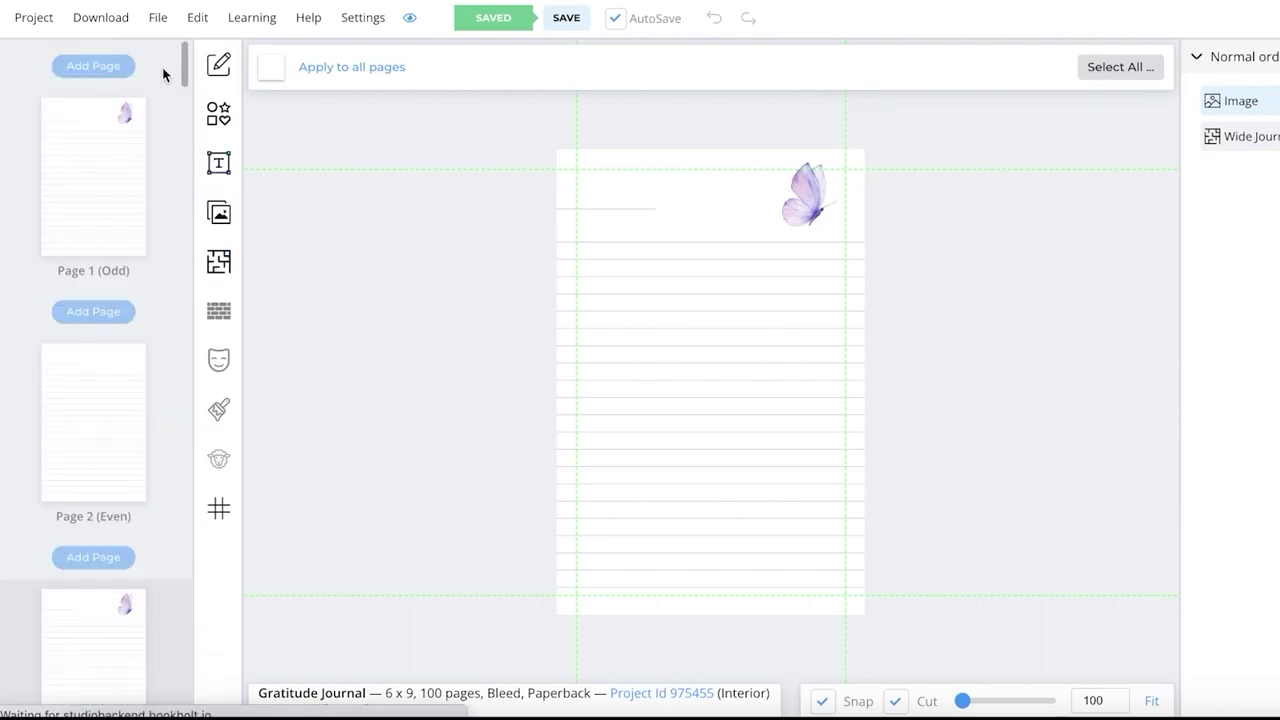
{"action": "left_click", "coordinate": [77, 461]}
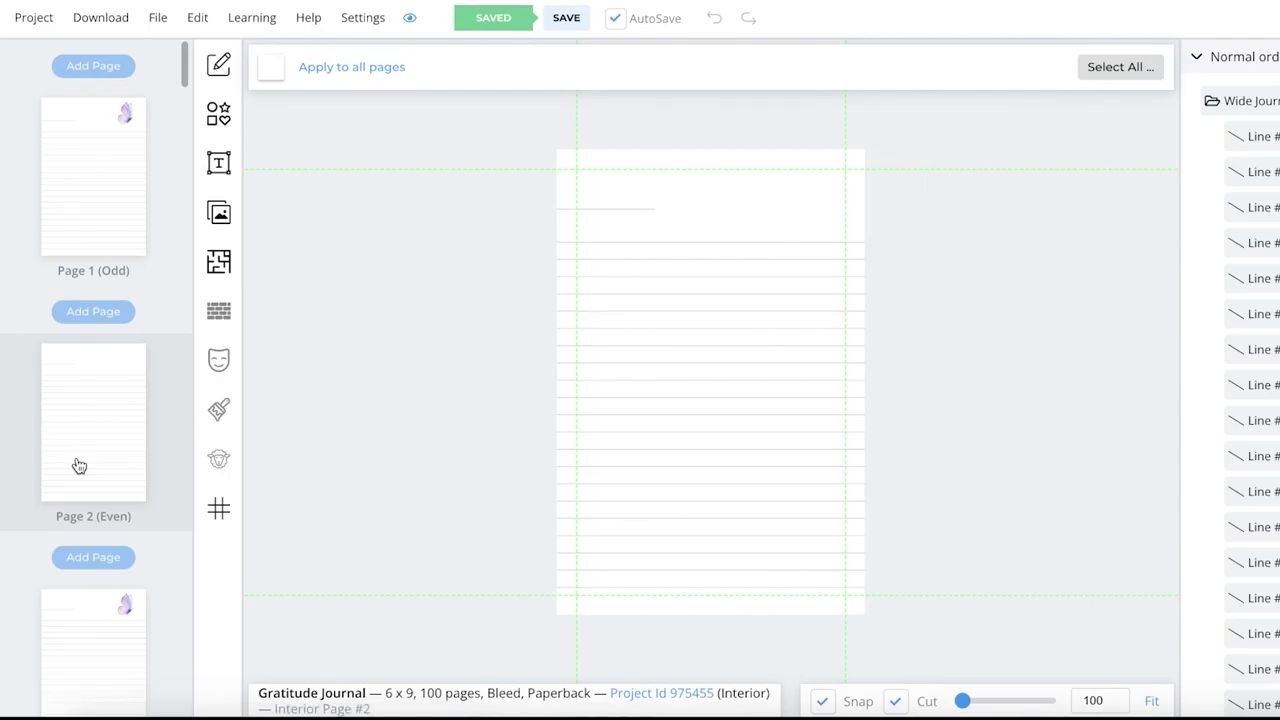
{"action": "left_click", "coordinate": [79, 466]}
Step: Add a heading to page 2 and paste in the text 'Daily Affimations'
{"action": "left_click", "coordinate": [228, 165]}
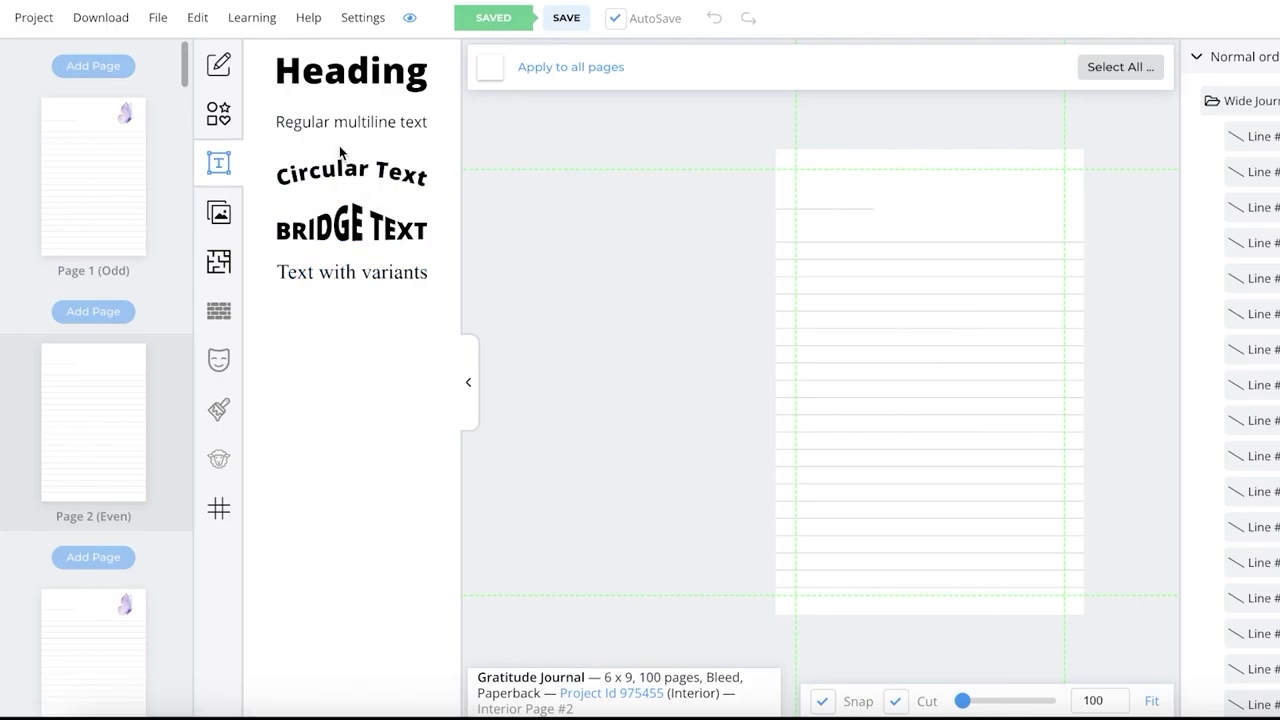
{"action": "left_click", "coordinate": [347, 75]}
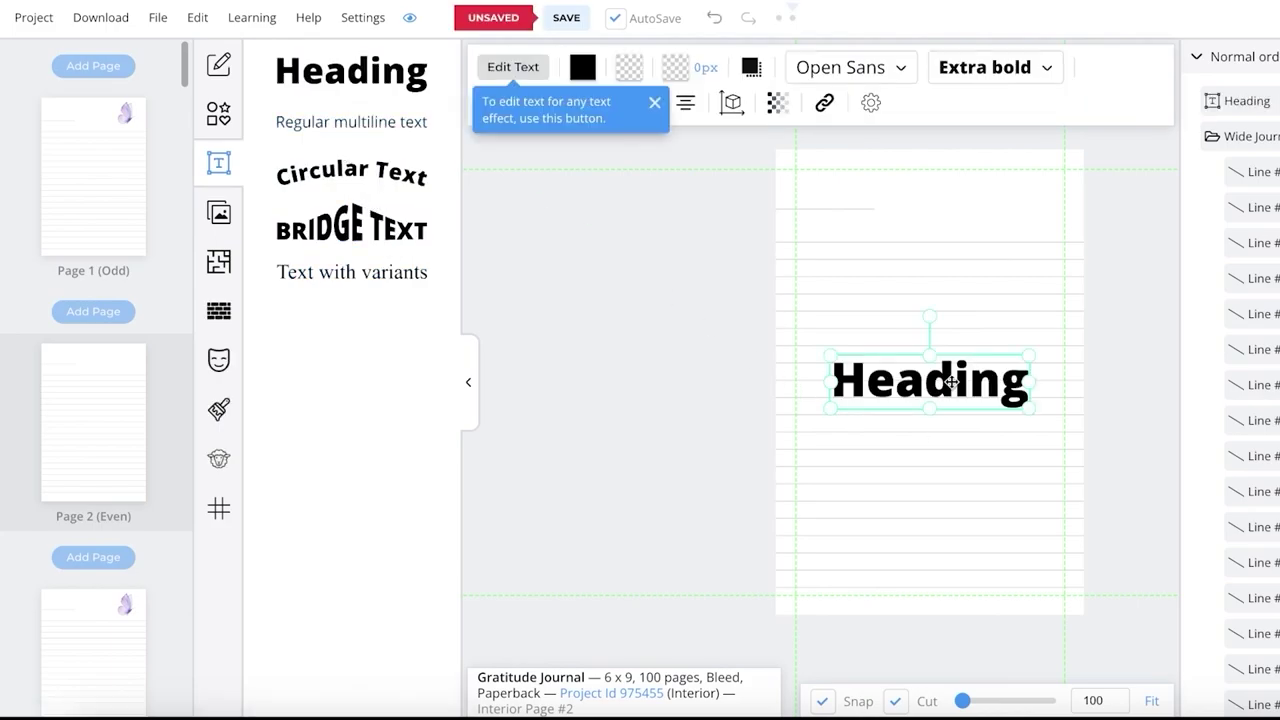
{"action": "double_click", "coordinate": [953, 381]}
{"action": "type", "text": "Daily Affimations"}
{"action": "left_click", "coordinate": [963, 408]}
{"action": "left_click_drag", "start_coordinate": [963, 408], "coordinate": [980, 338]}
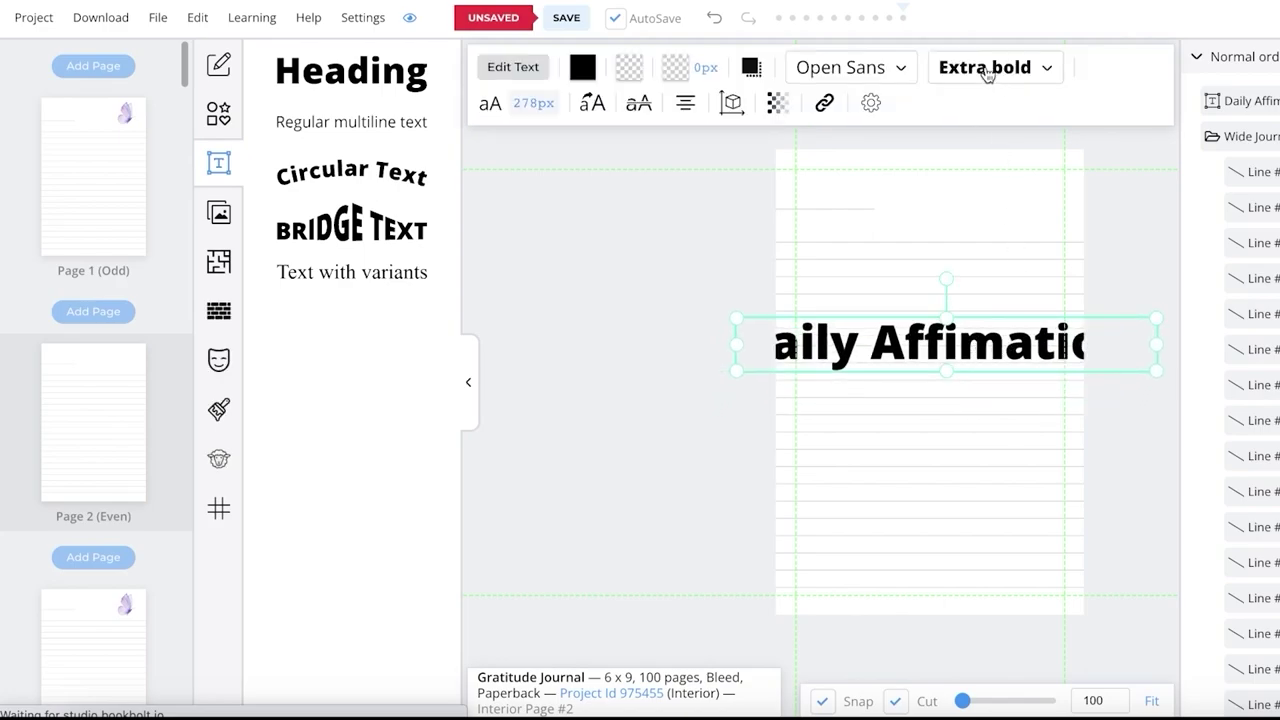
Step: Shrink the heading's text box and place it at page 2's top-left corner
{"action": "left_click", "coordinate": [876, 68]}
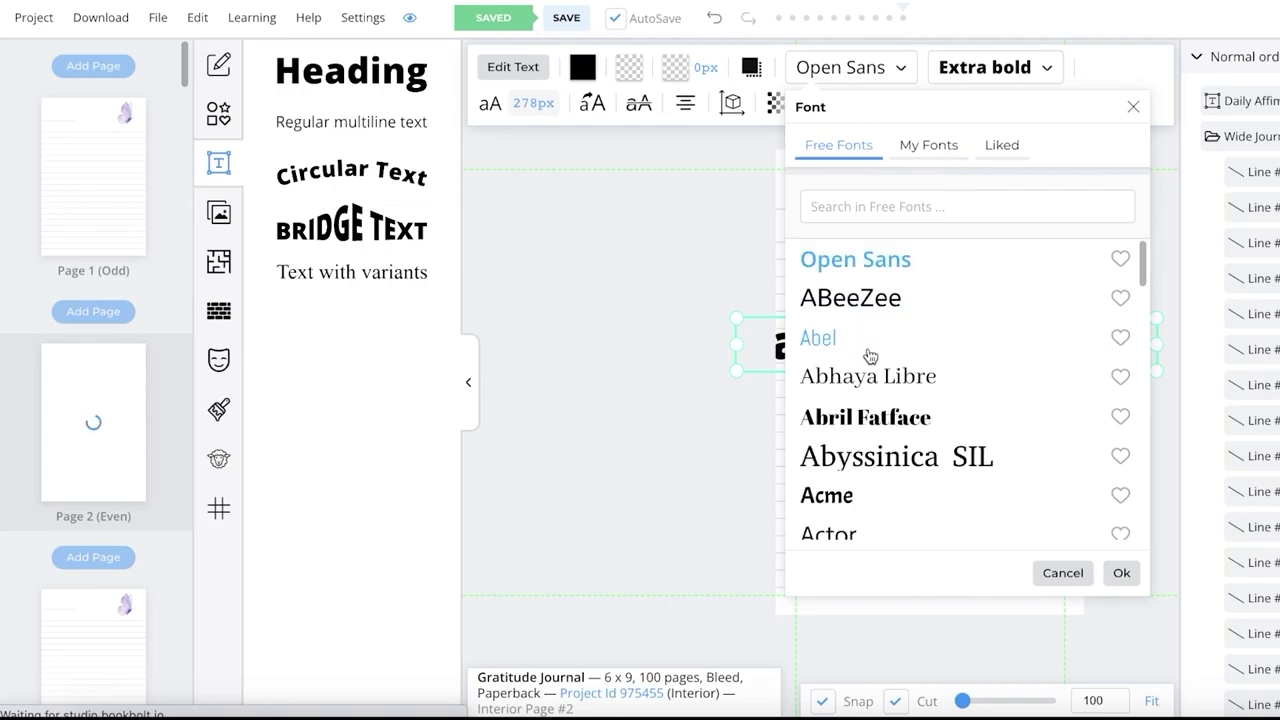
{"action": "left_click", "coordinate": [889, 378]}
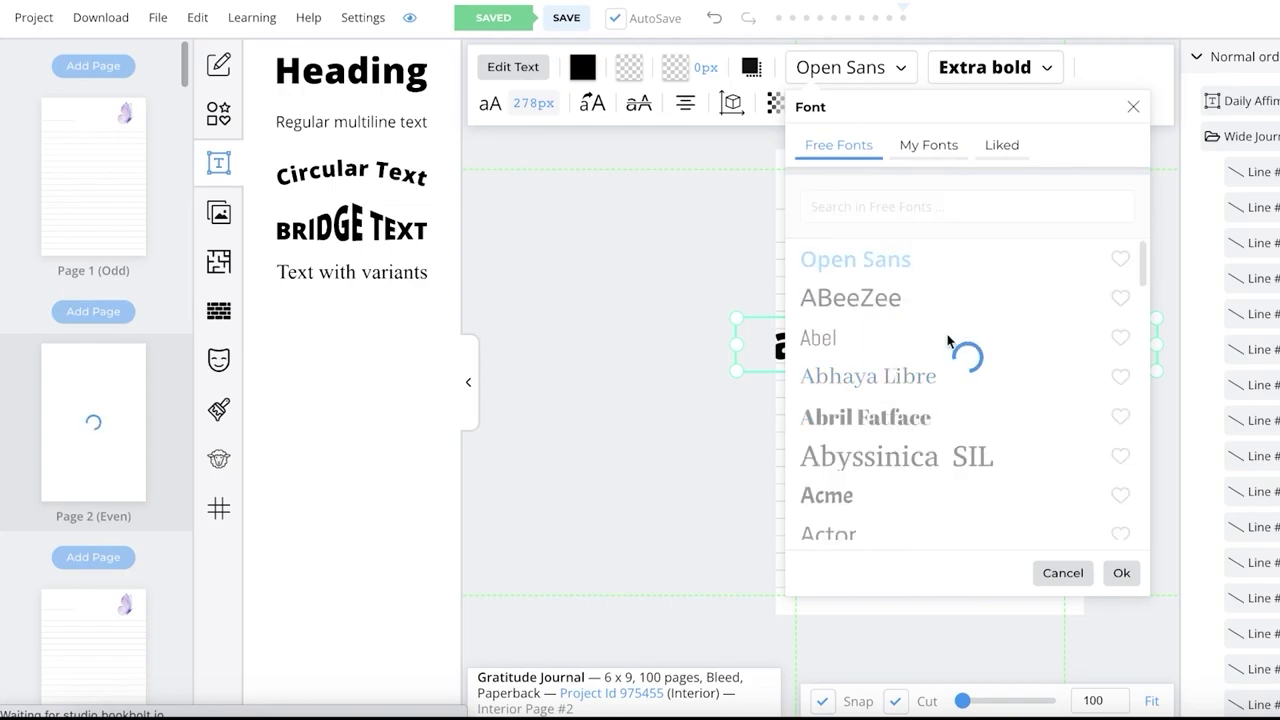
{"action": "left_click", "coordinate": [1119, 571]}
{"action": "left_click_drag", "start_coordinate": [1157, 371], "coordinate": [955, 345]}
{"action": "left_click_drag", "start_coordinate": [1012, 191], "coordinate": [975, 237]}
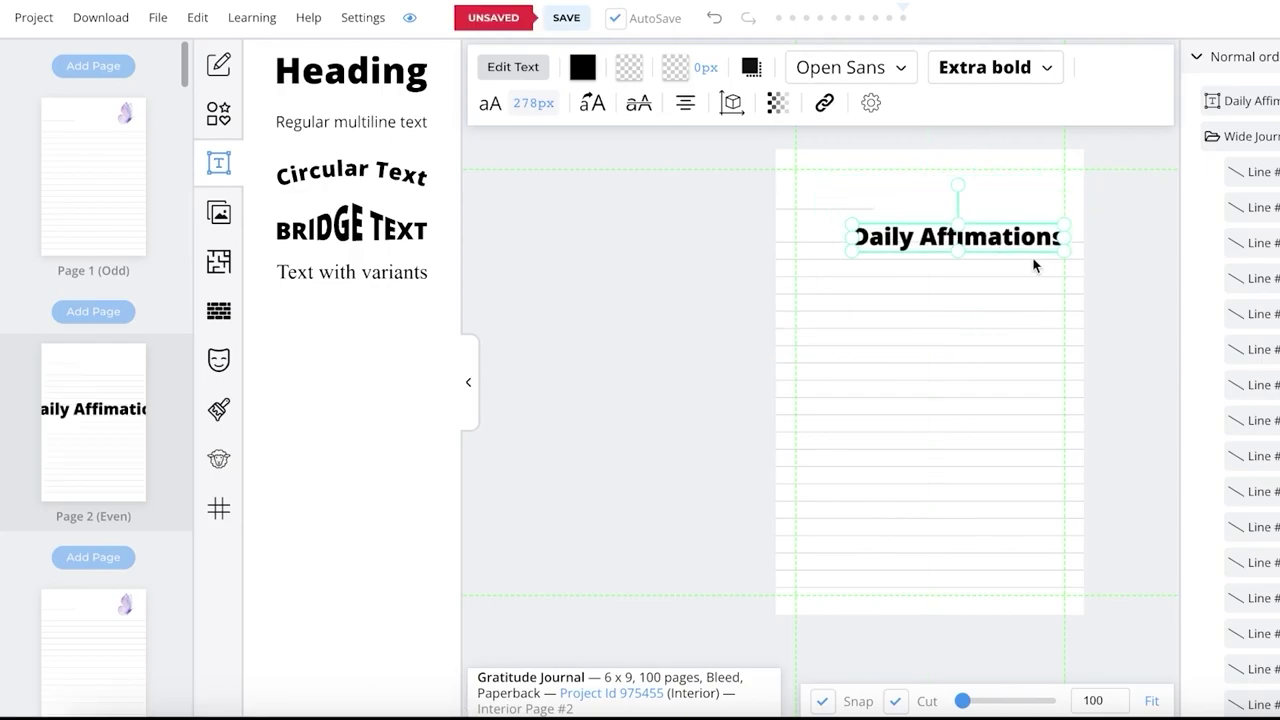
{"action": "left_click_drag", "start_coordinate": [1065, 253], "coordinate": [903, 192]}
{"action": "left_click", "coordinate": [927, 356]}
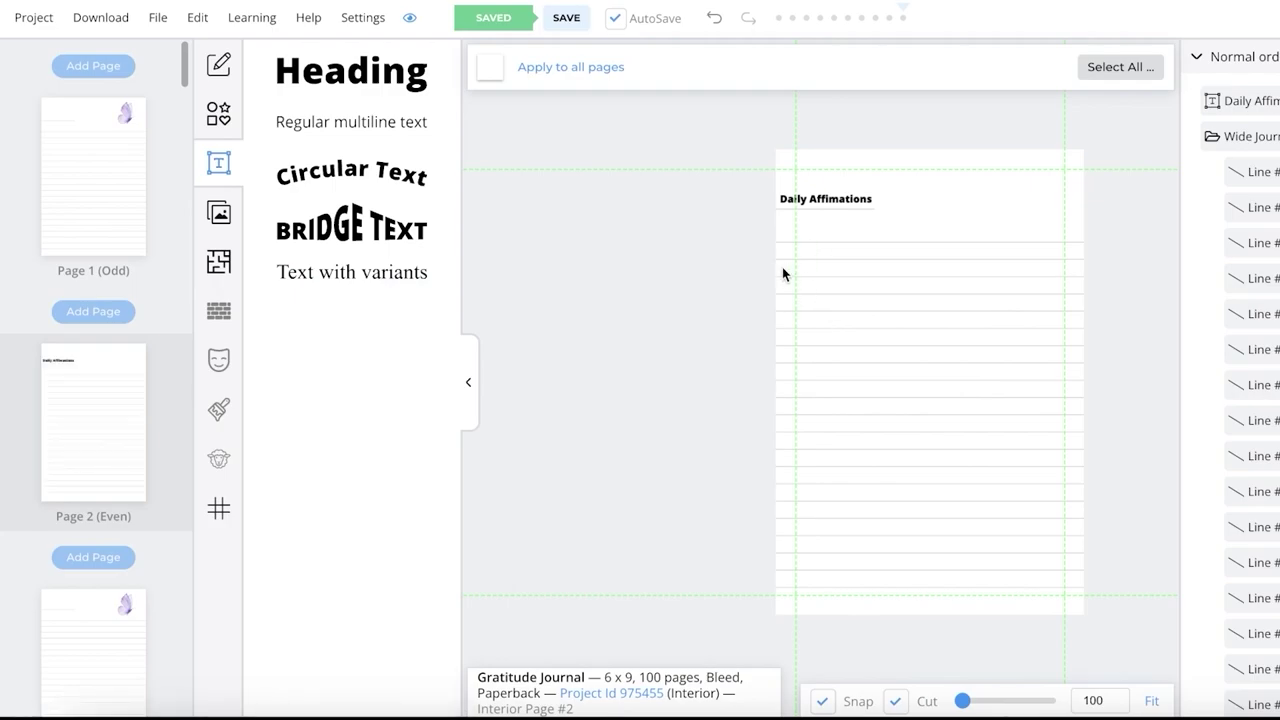
{"action": "left_click", "coordinate": [850, 199]}
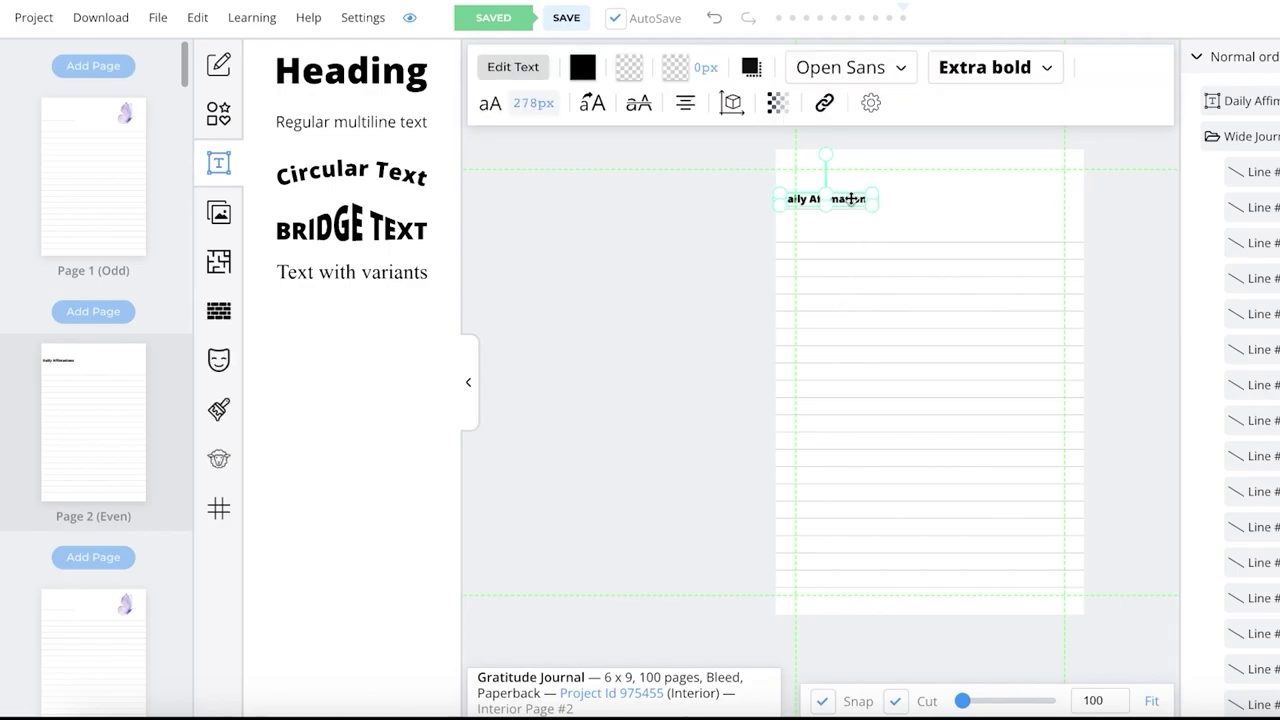
Step: Clone the Daily Affimations heading onto all even-numbered pages
{"action": "left_click", "coordinate": [219, 460]}
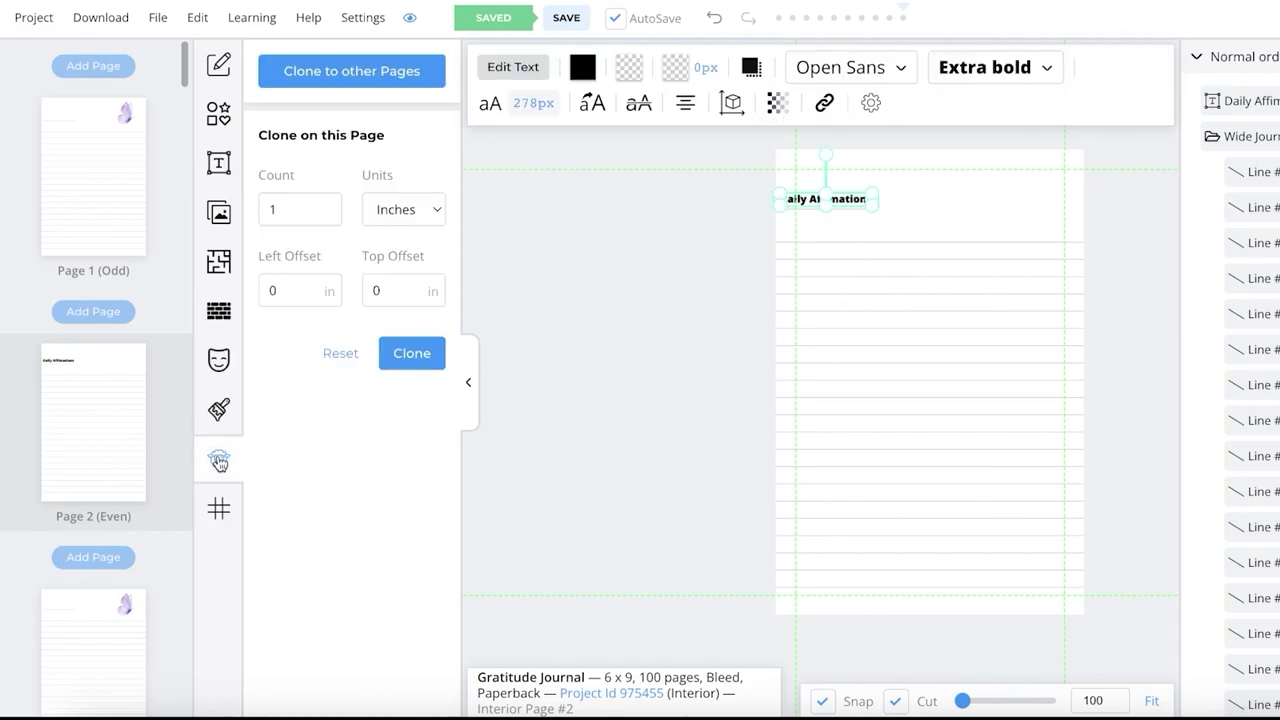
{"action": "left_click", "coordinate": [398, 70]}
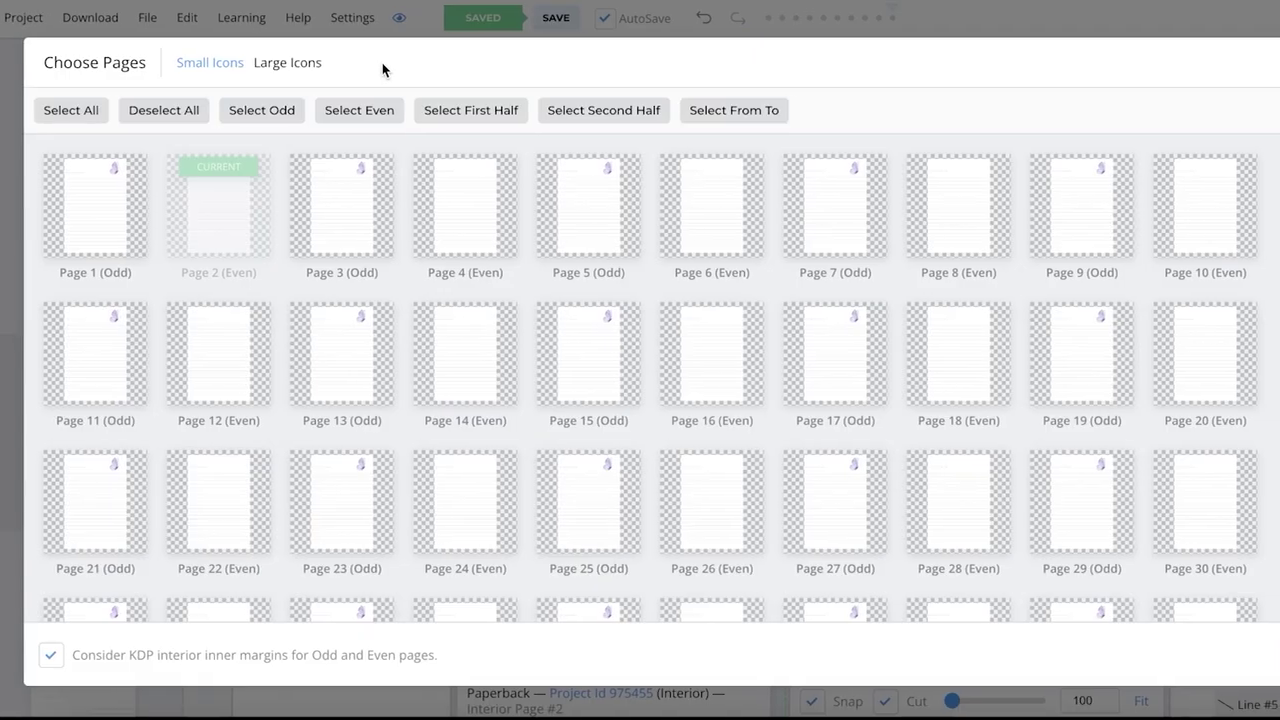
{"action": "left_click", "coordinate": [349, 113]}
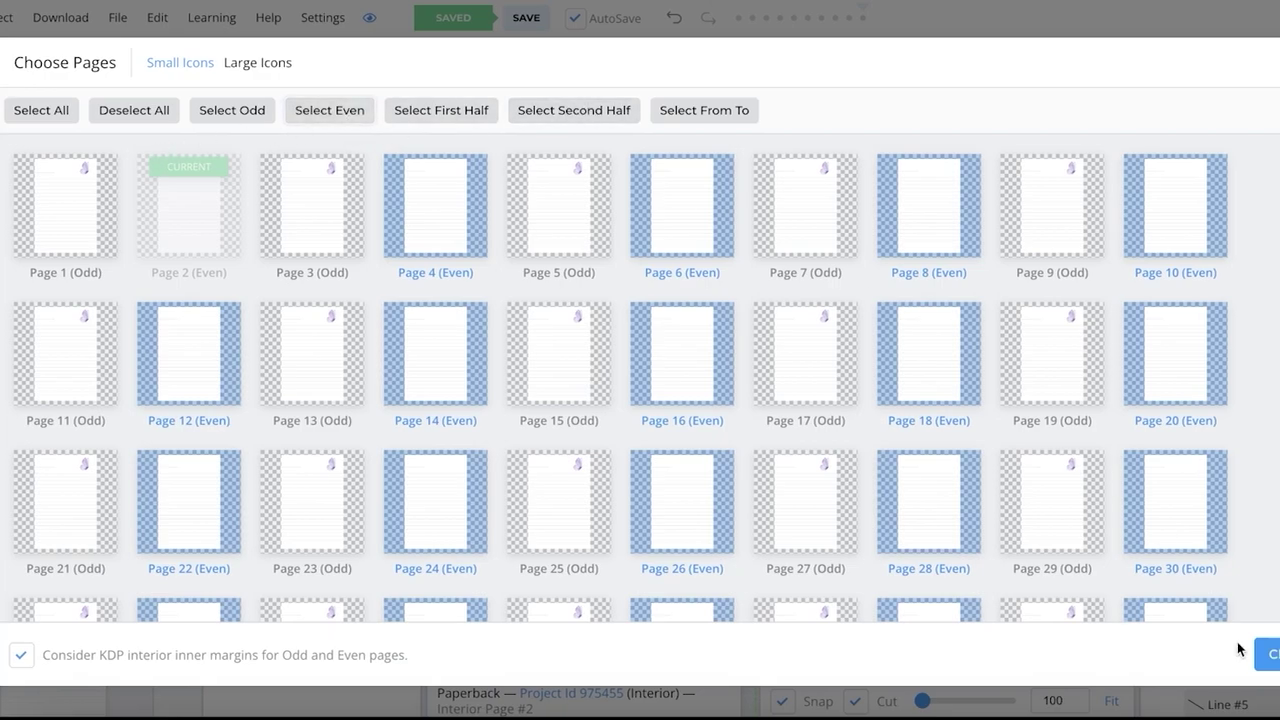
{"action": "left_click", "coordinate": [1271, 656]}
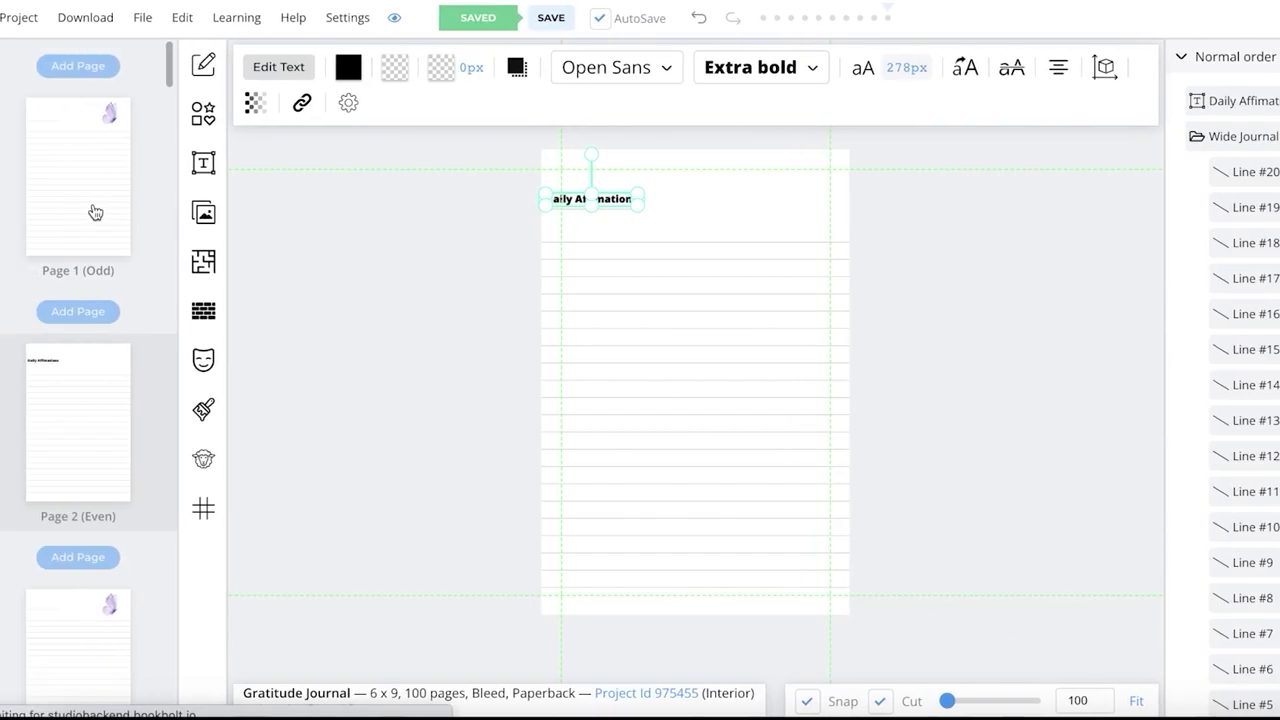
Step: Check the heading on Page 2, then return to Page 1
{"action": "left_click", "coordinate": [5, 392]}
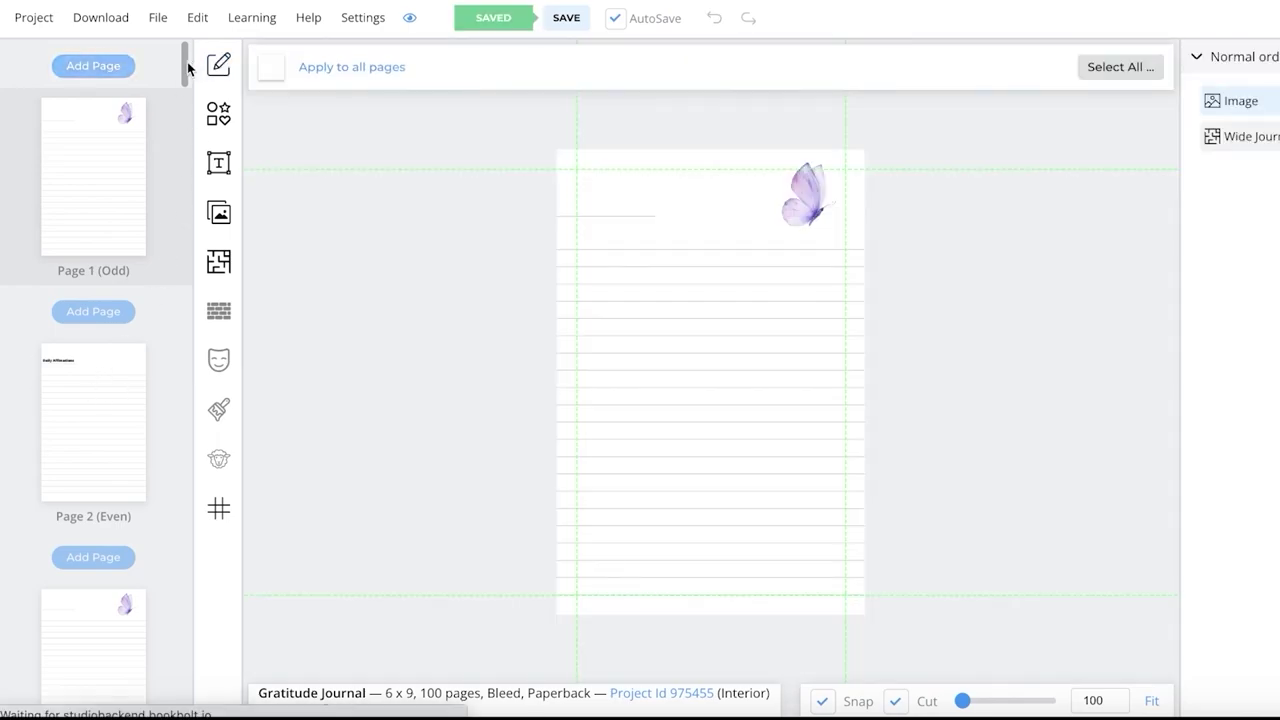
{"action": "mouse_move", "coordinate": [188, 68]}
{"action": "left_mouse_down"}
{"action": "mouse_move", "coordinate": [183, 86]}
{"action": "mouse_move", "coordinate": [183, 57]}
{"action": "left_mouse_up"}
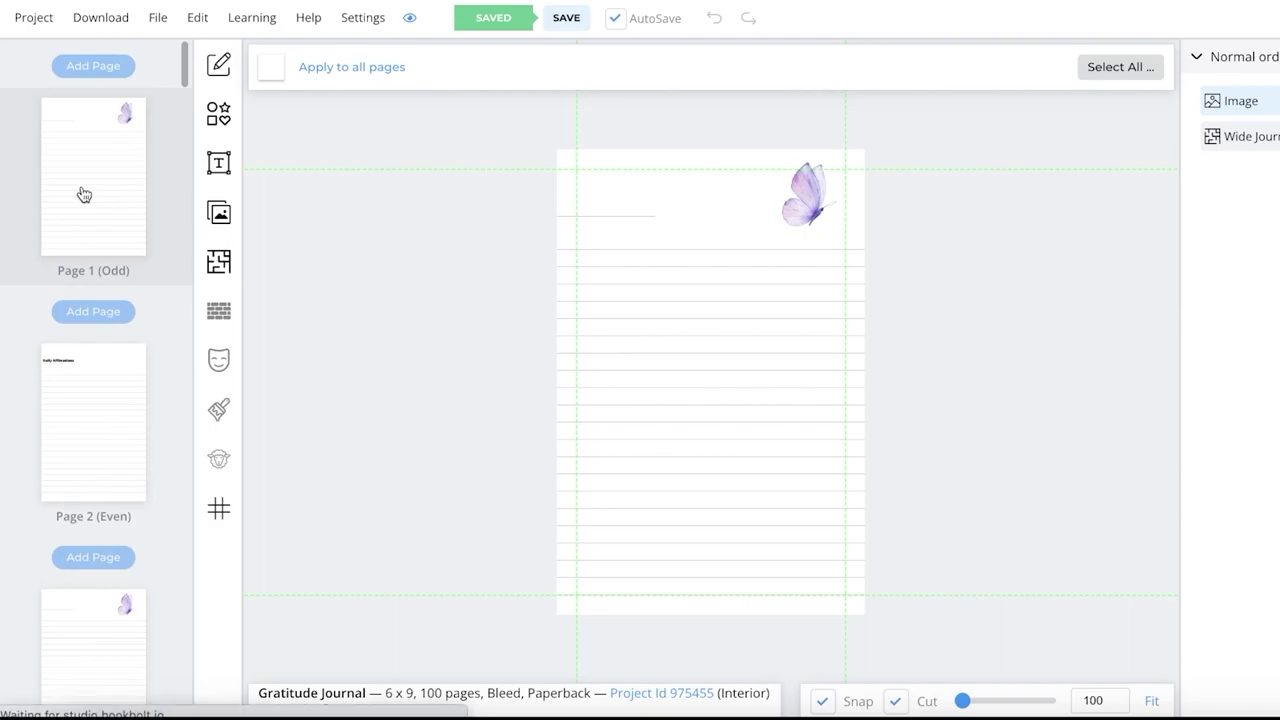
{"action": "left_click", "coordinate": [69, 413]}
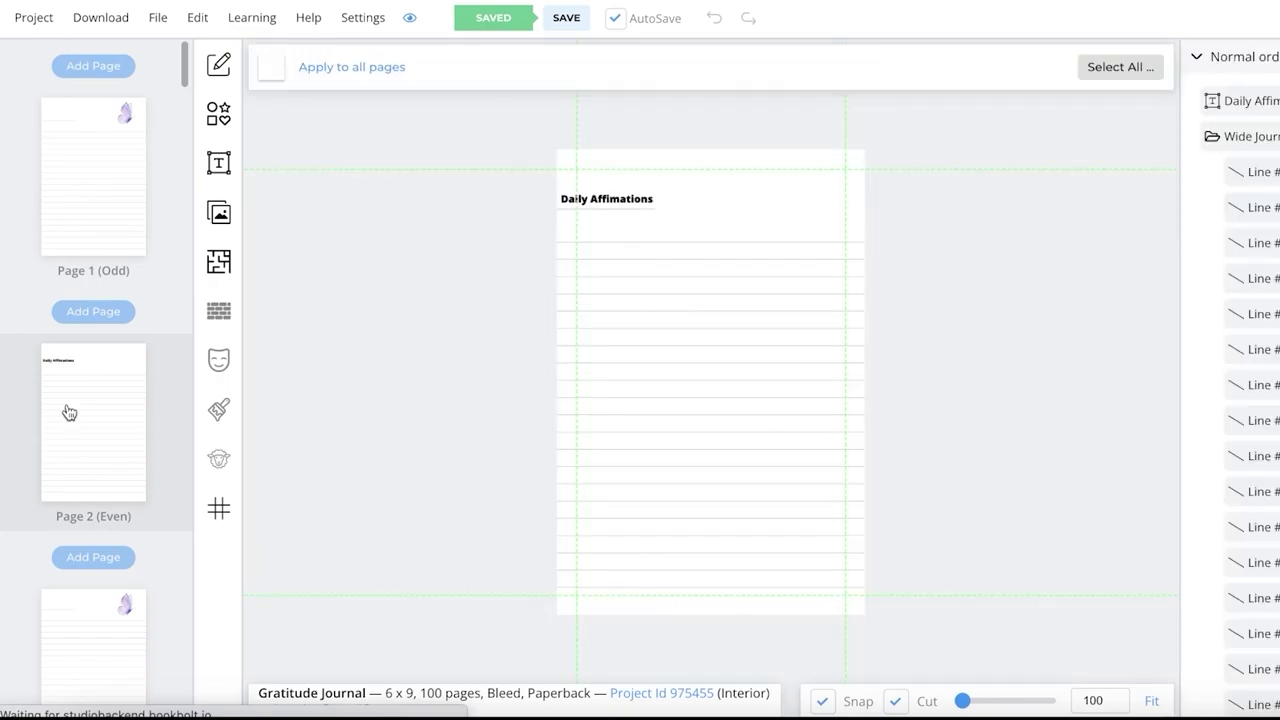
{"action": "left_click", "coordinate": [135, 165]}
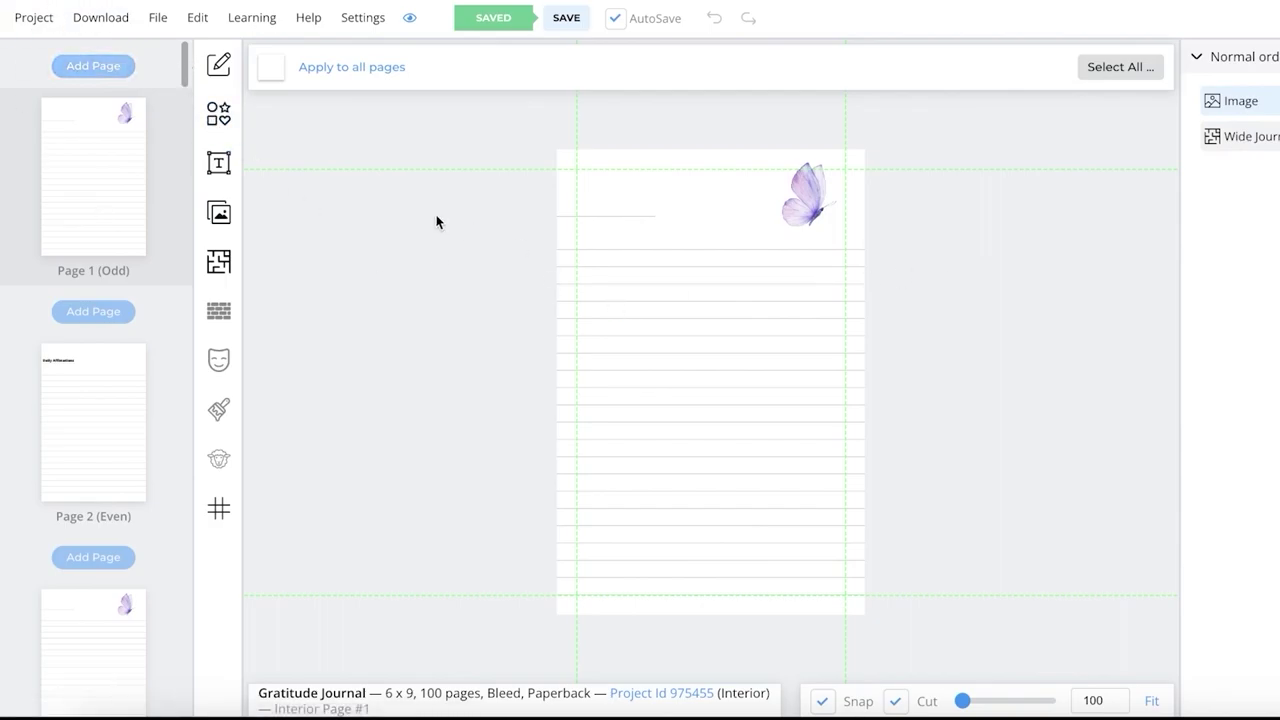
Step: Download the Gratitude Journal interior and dismiss the download-started dialog
{"action": "left_click", "coordinate": [110, 23]}
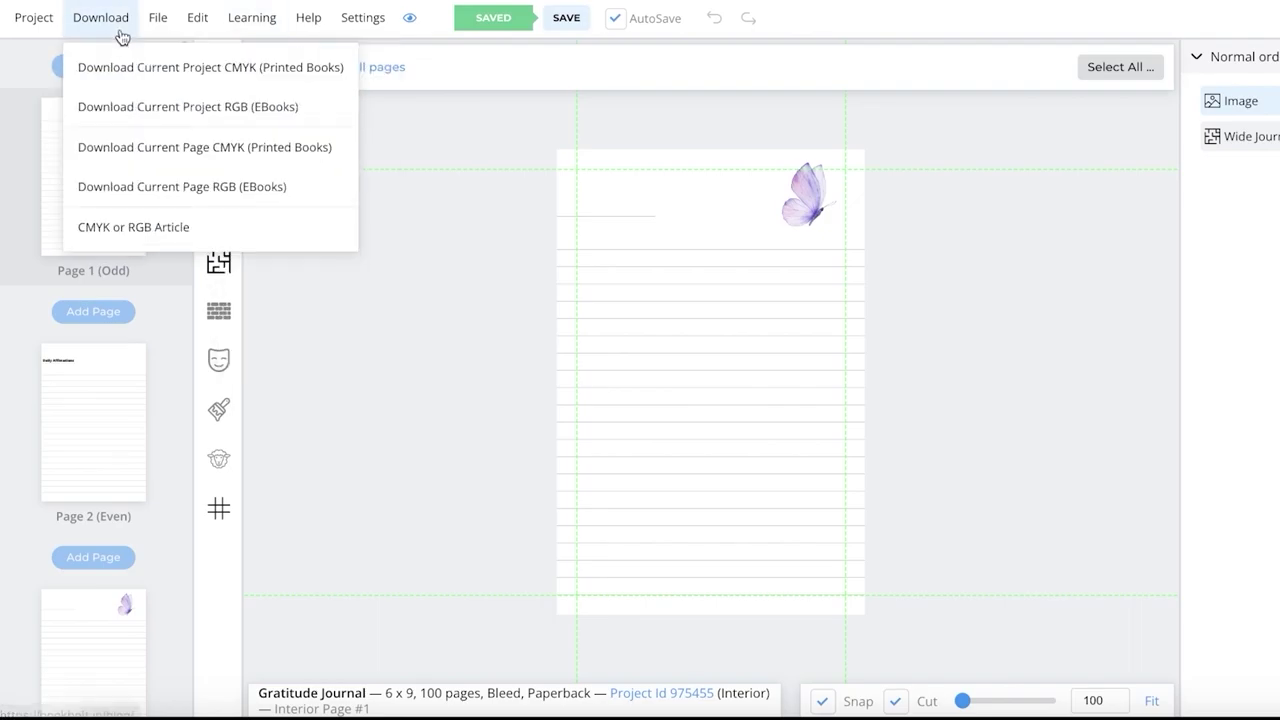
{"action": "left_click", "coordinate": [210, 70]}
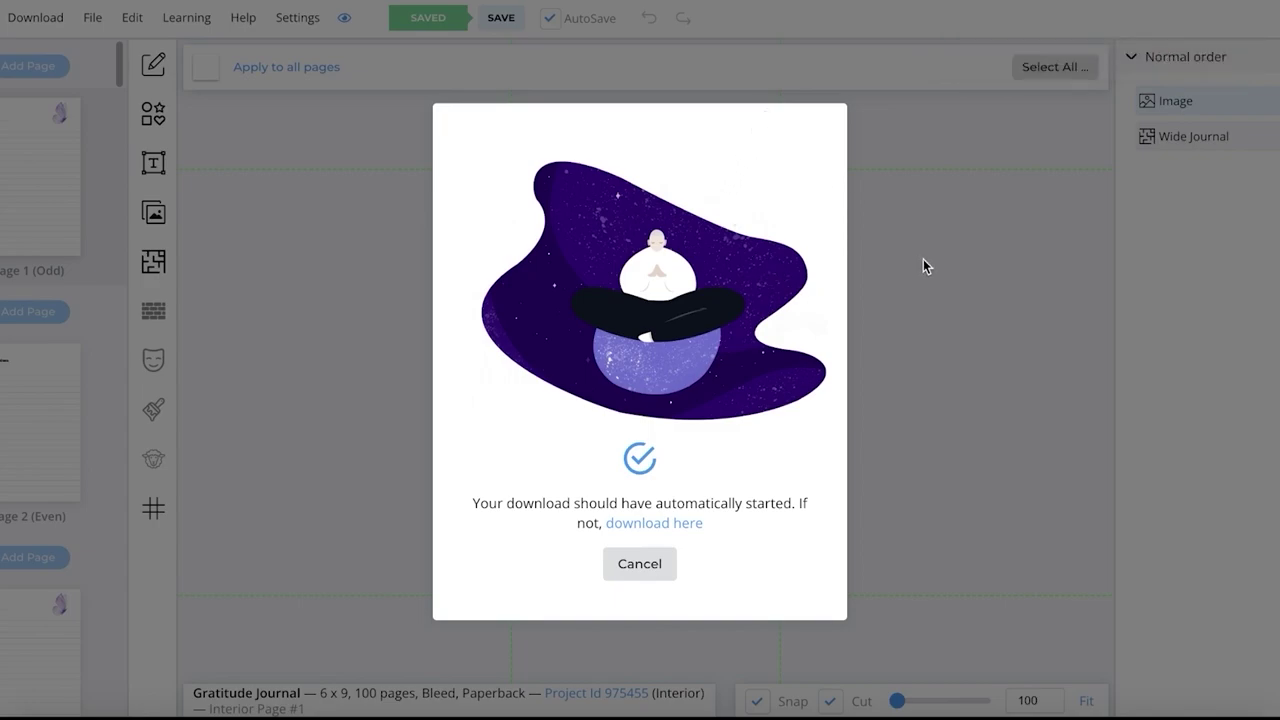
{"action": "left_click", "coordinate": [662, 563]}
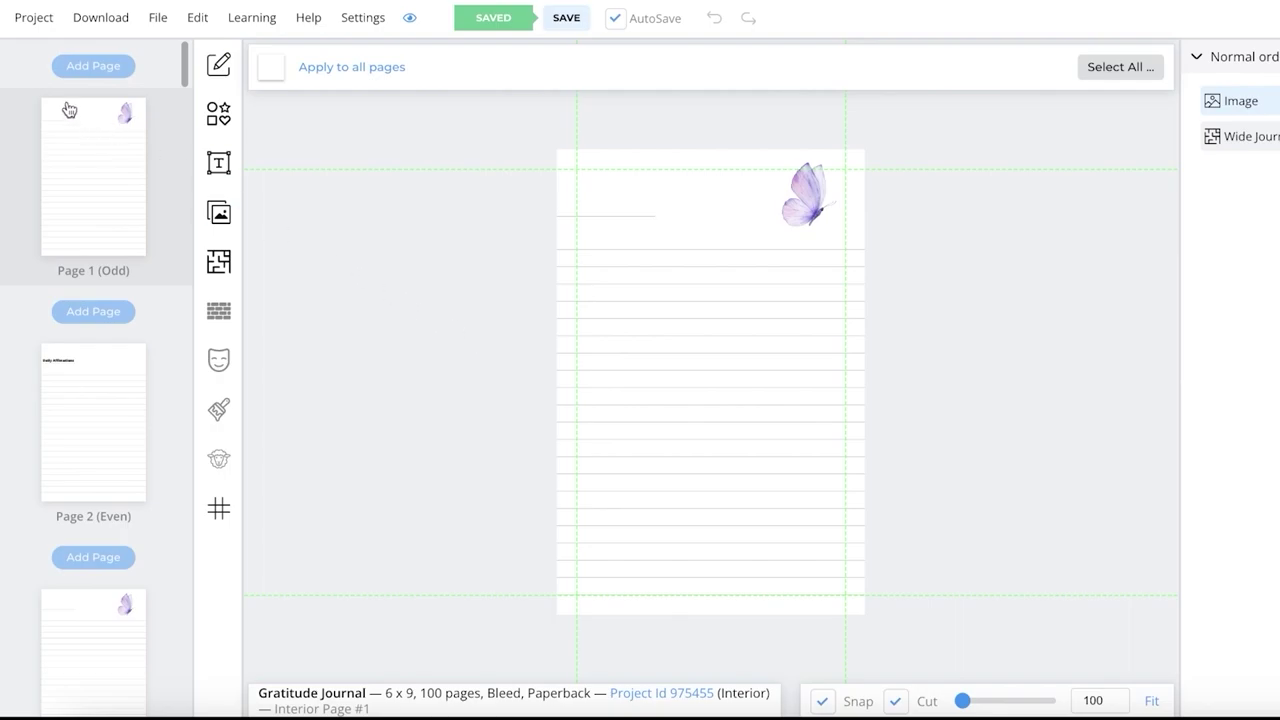
Step: Create a 6x9 Paperback: Cover project 'Gratitude Journal Cover' with white paper and 100 pages
{"action": "left_click", "coordinate": [33, 18]}
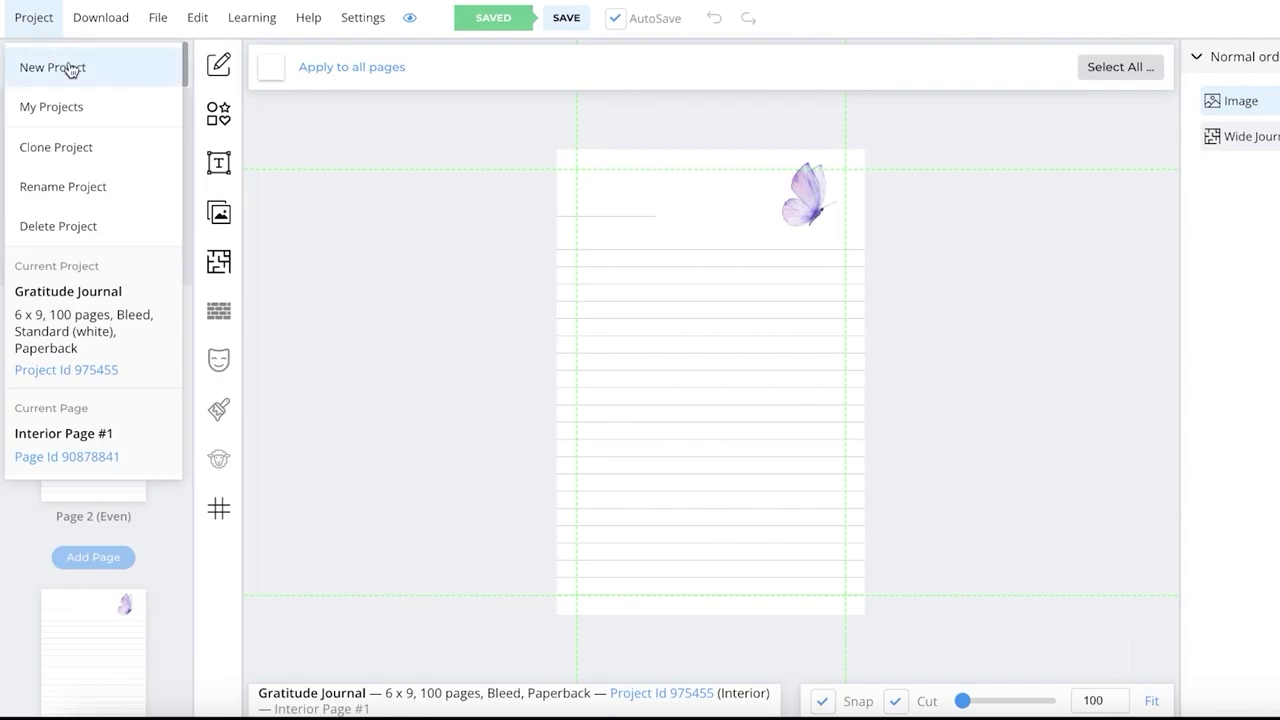
{"action": "left_click", "coordinate": [52, 67]}
{"action": "left_click", "coordinate": [556, 198]}
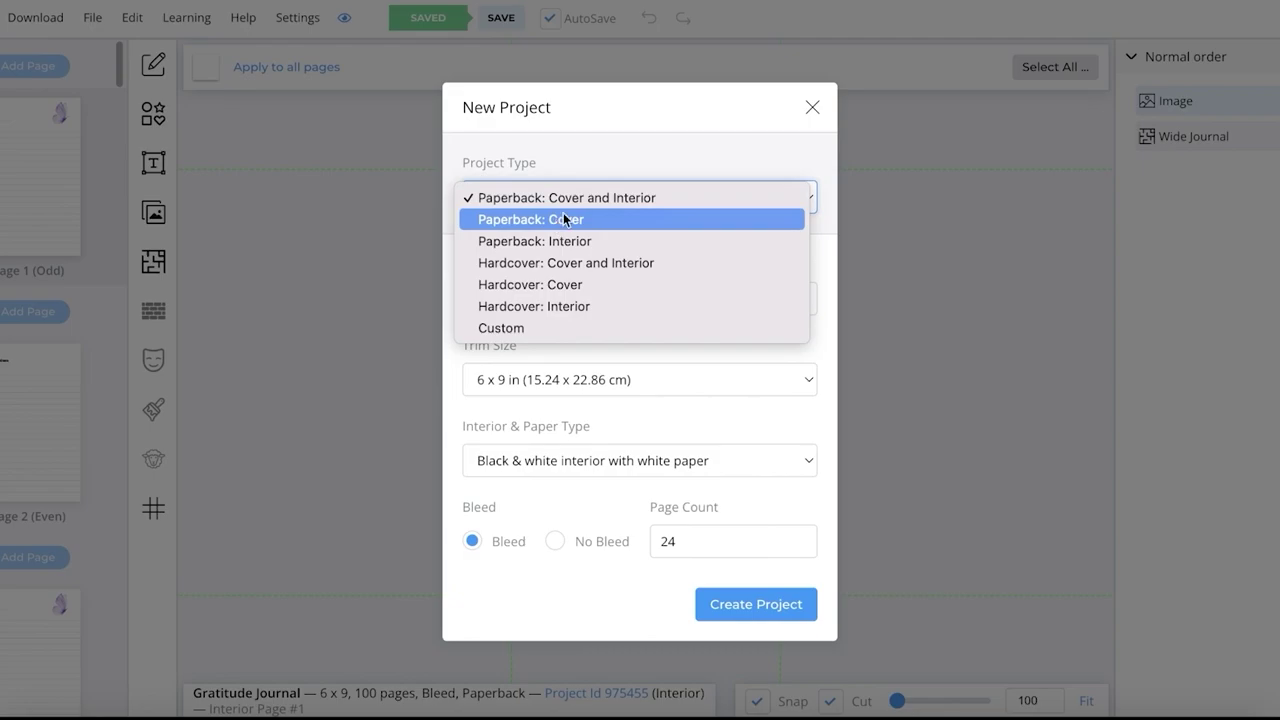
{"action": "left_click", "coordinate": [557, 221]}
{"action": "left_click", "coordinate": [563, 293]}
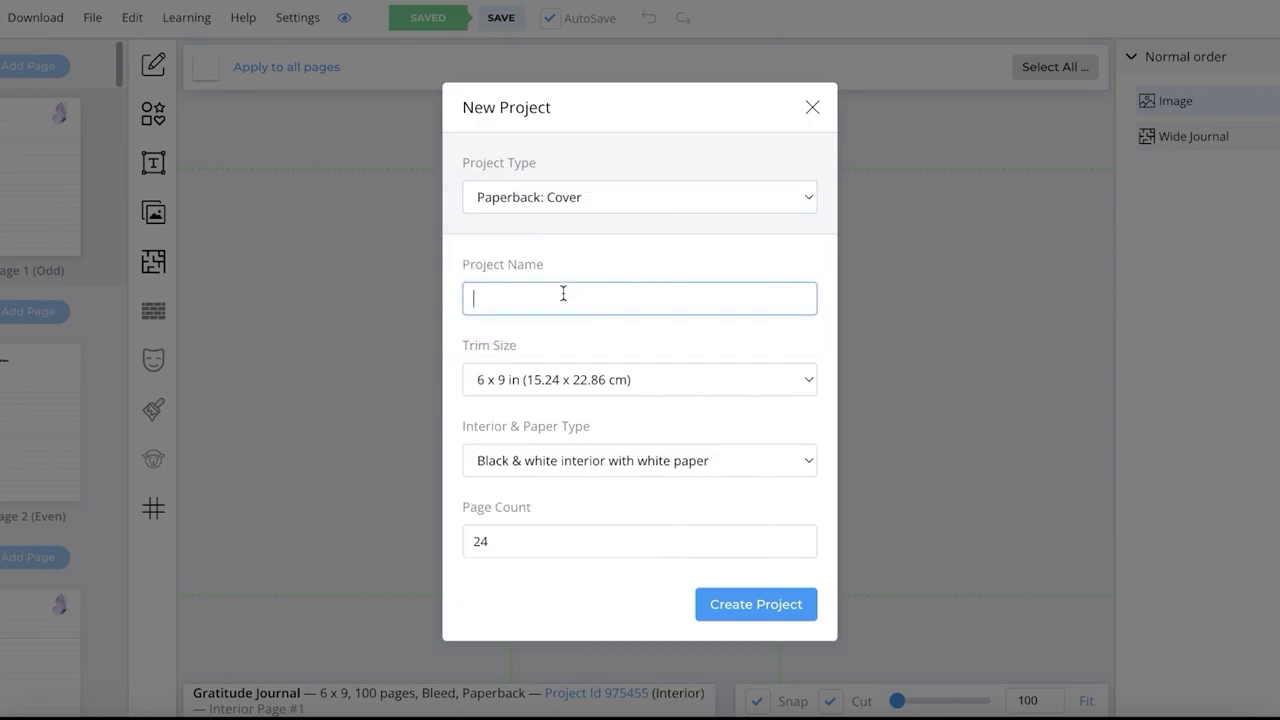
{"action": "type", "text": "Gratitude Journal Cover"}
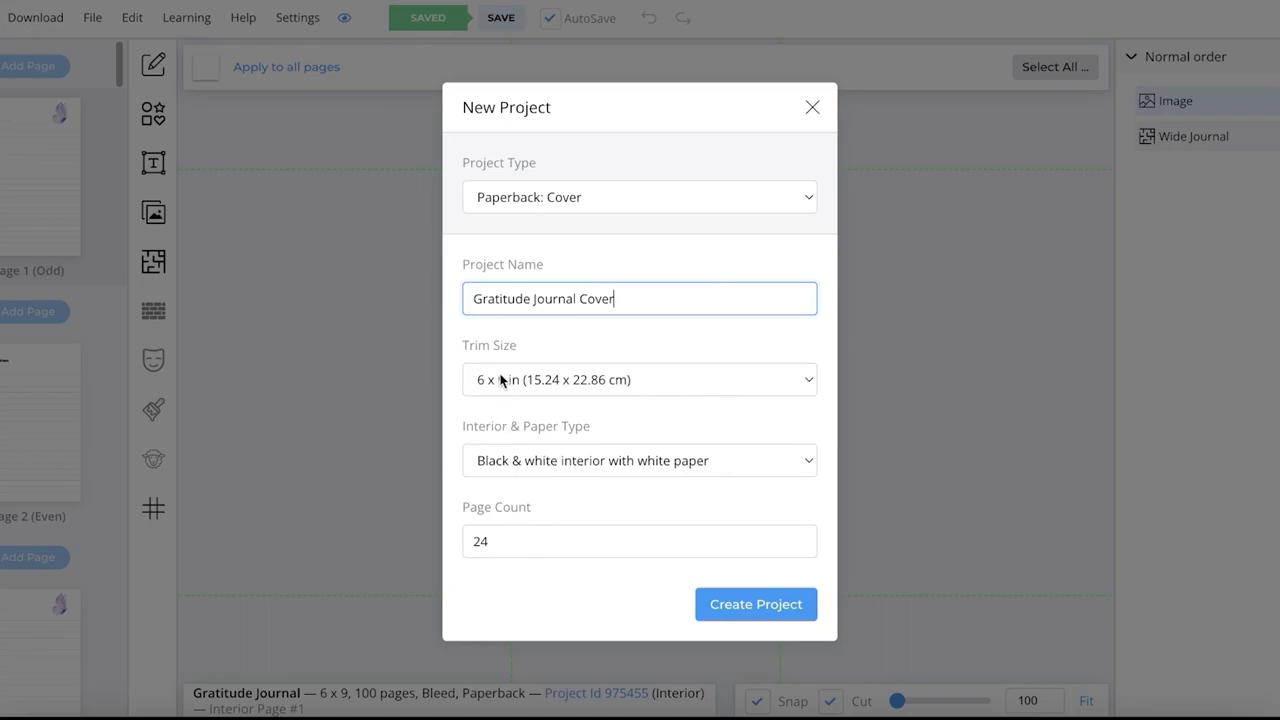
{"action": "left_click", "coordinate": [527, 463]}
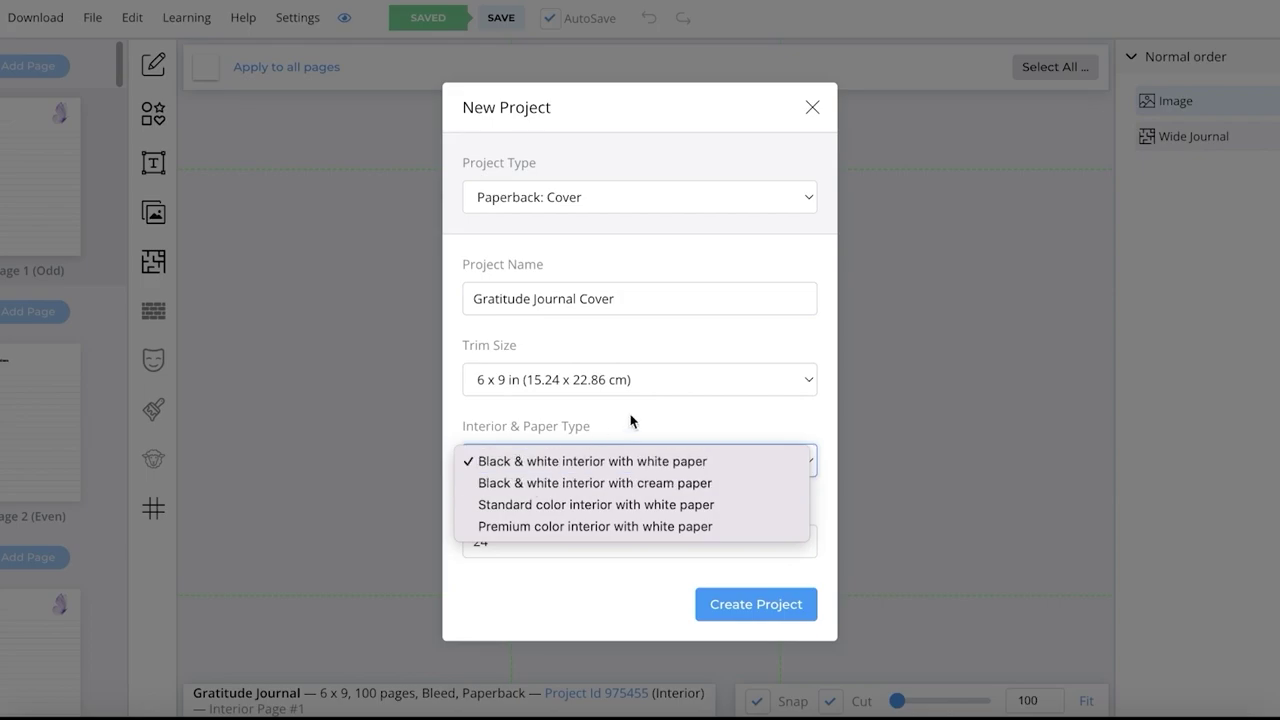
{"action": "key", "text": "Escape"}
{"action": "key", "text": "Tab"}
{"action": "type", "text": "100"}
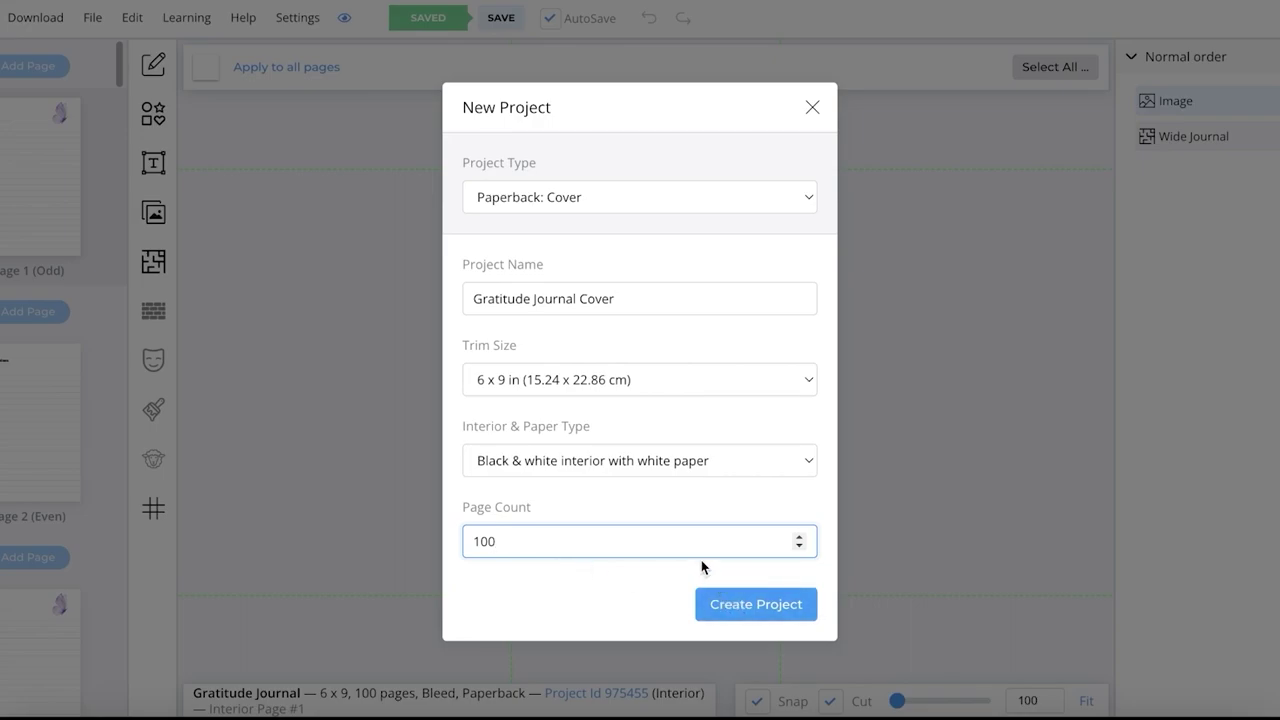
{"action": "left_click", "coordinate": [723, 608]}
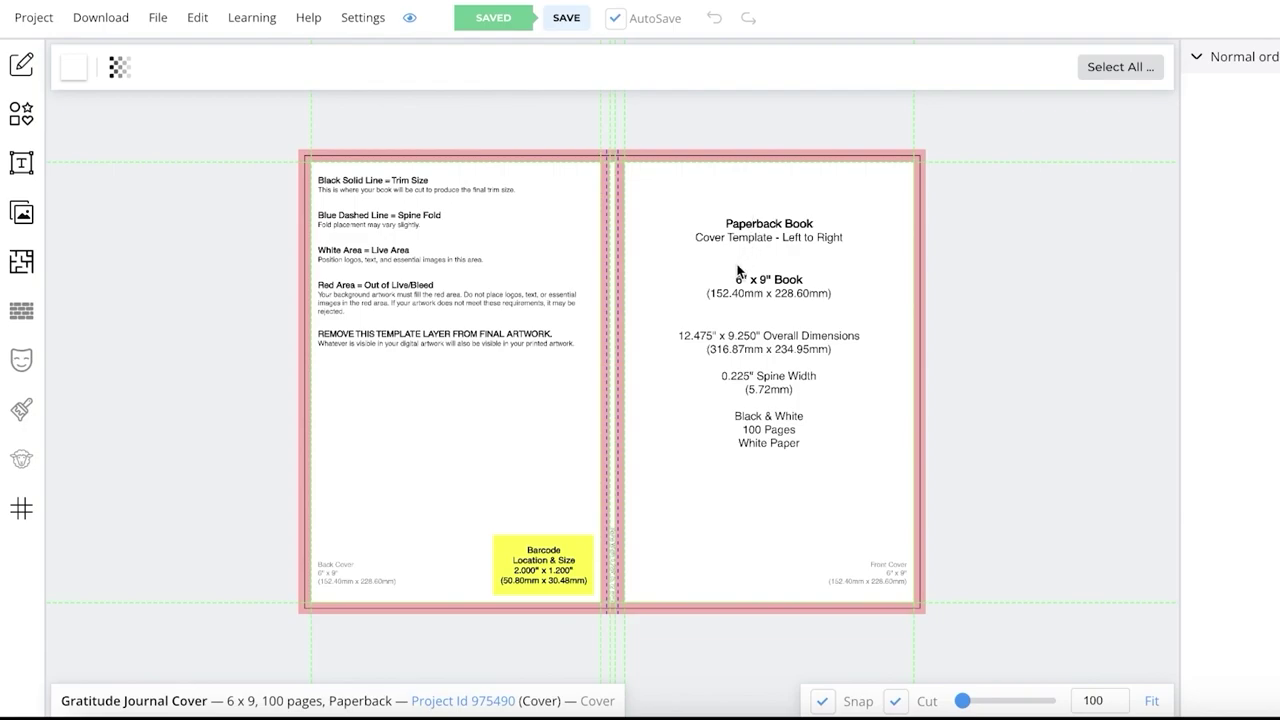
Step: Lower the cover template opacity to about 47
{"action": "left_click", "coordinate": [120, 66]}
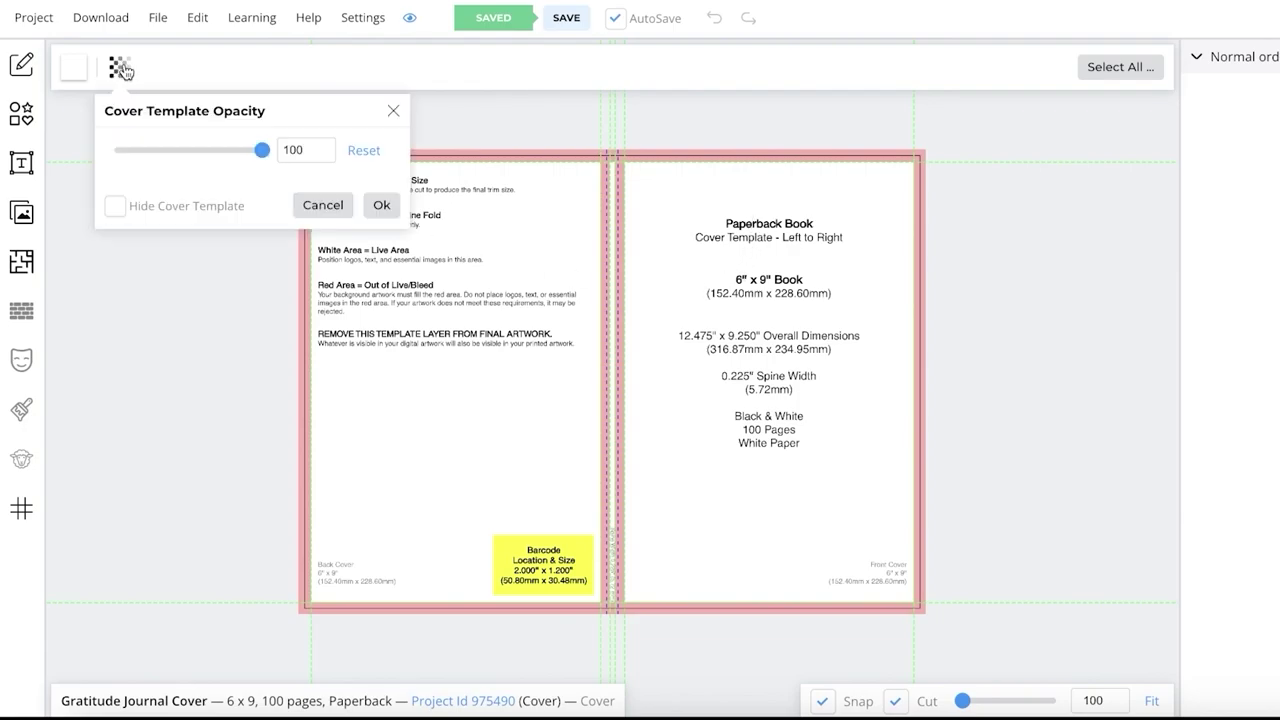
{"action": "left_click_drag", "start_coordinate": [263, 150], "coordinate": [183, 157]}
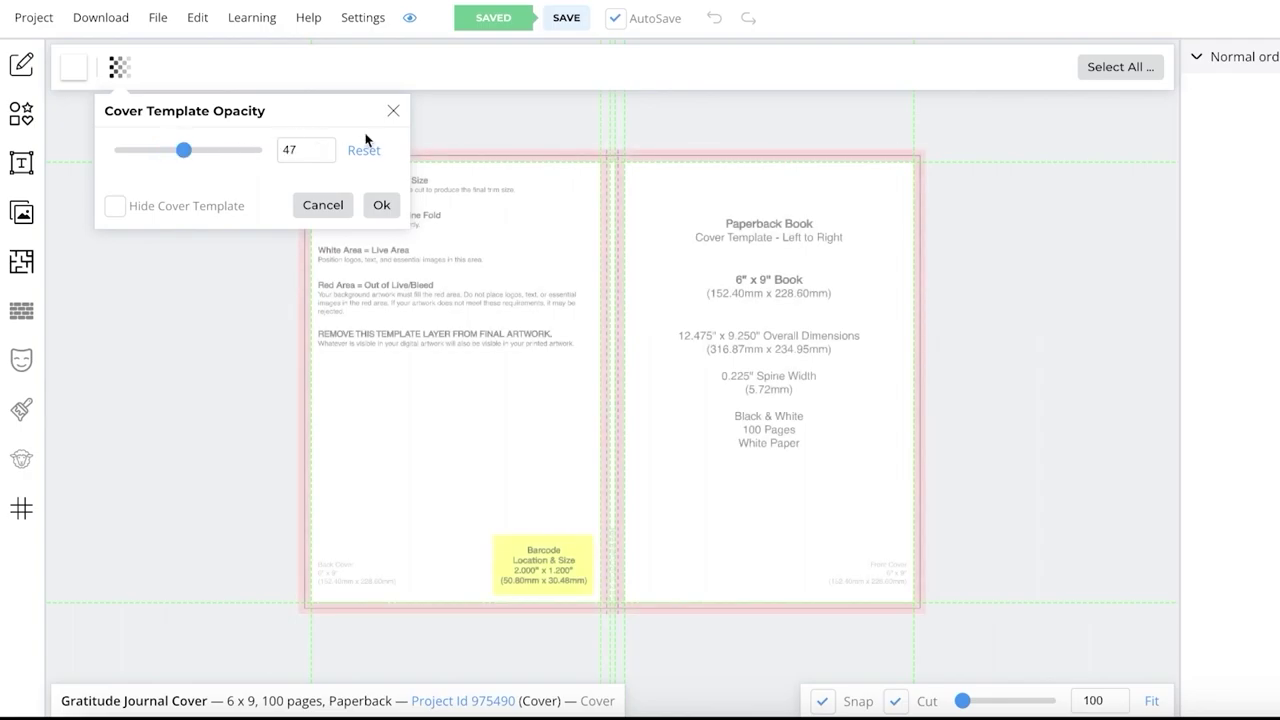
{"action": "left_click", "coordinate": [395, 111]}
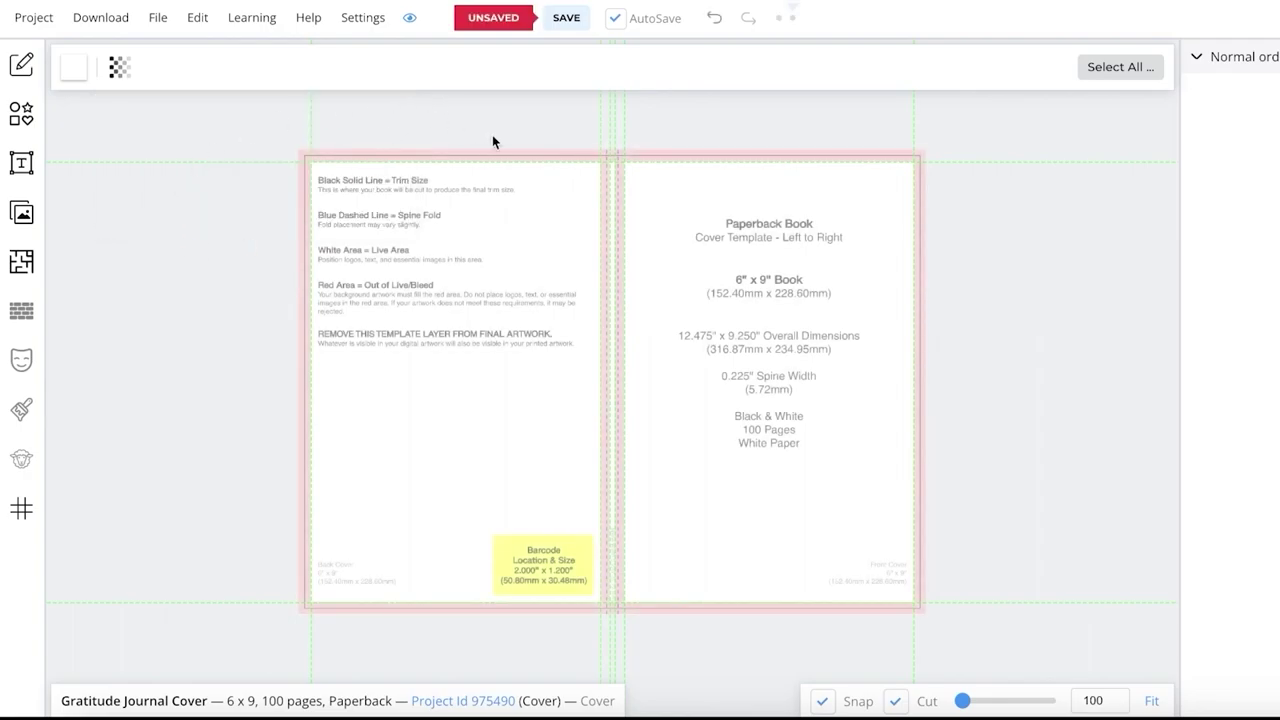
Step: Turn a square shape into a thin black strip spanning the full spine, centred on the fold
{"action": "left_click", "coordinate": [27, 119]}
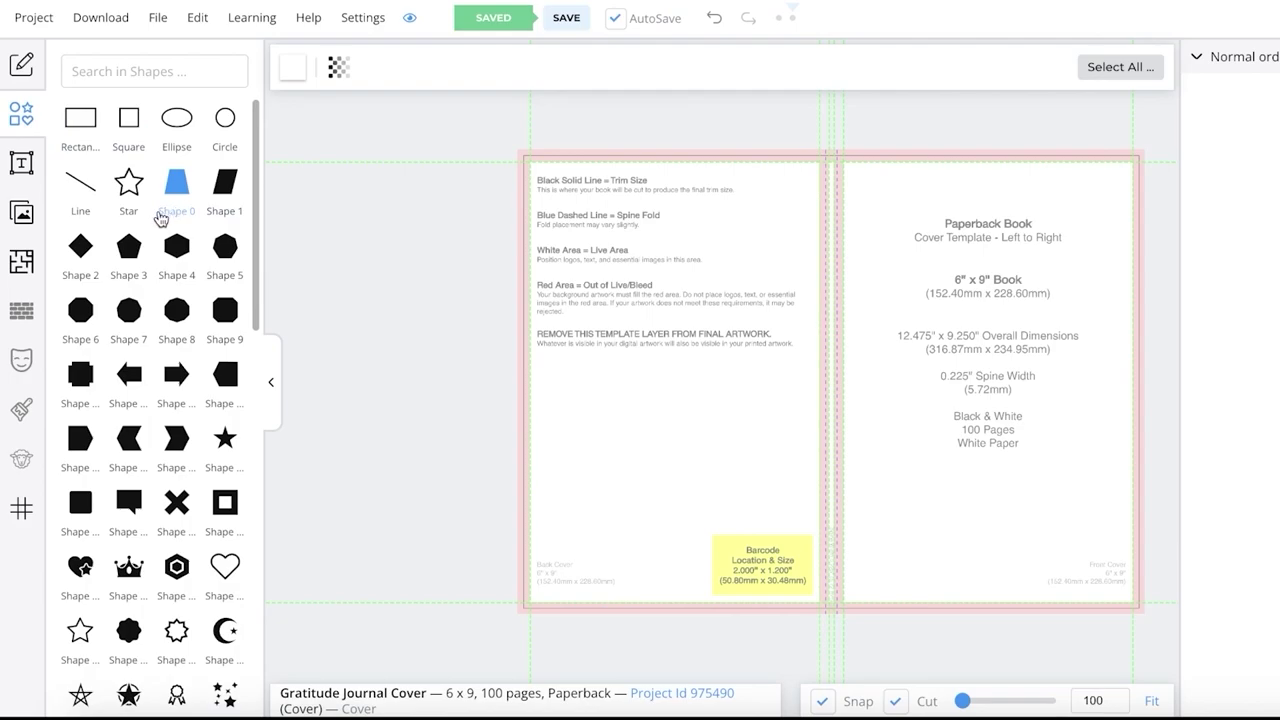
{"action": "left_click", "coordinate": [117, 133]}
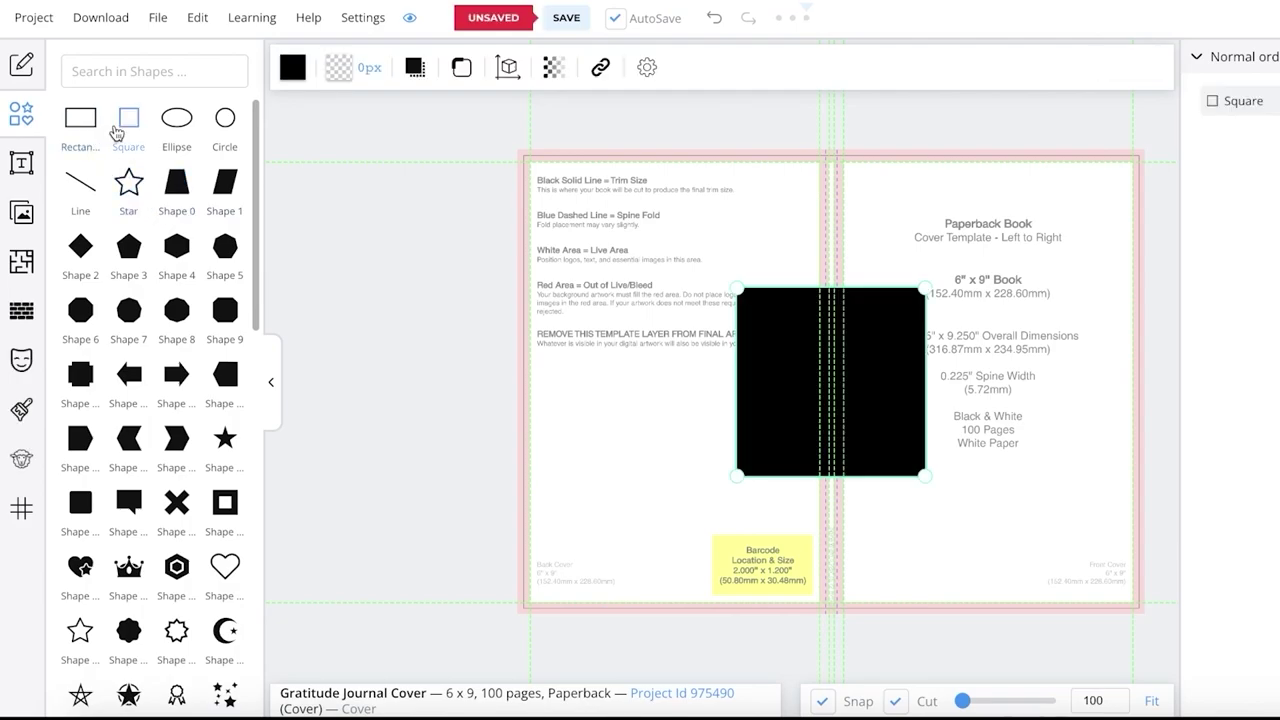
{"action": "left_click_drag", "start_coordinate": [763, 371], "coordinate": [887, 243]}
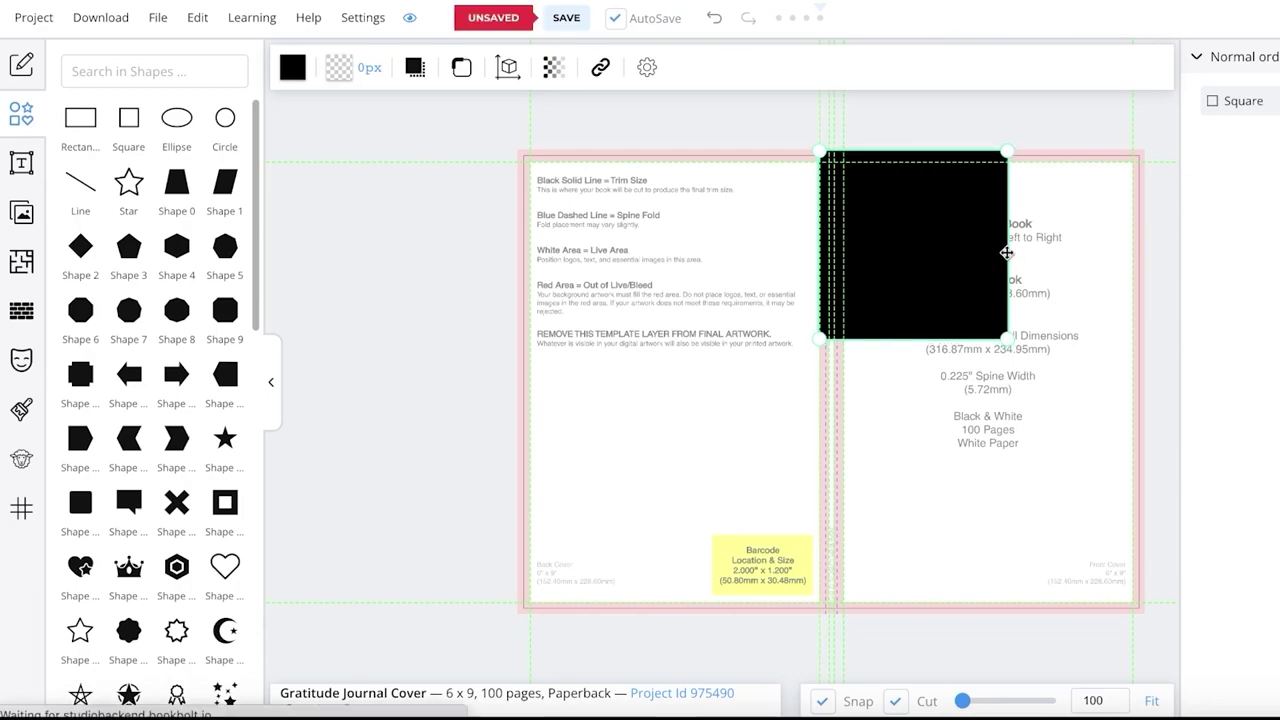
{"action": "left_click_drag", "start_coordinate": [997, 214], "coordinate": [844, 214]}
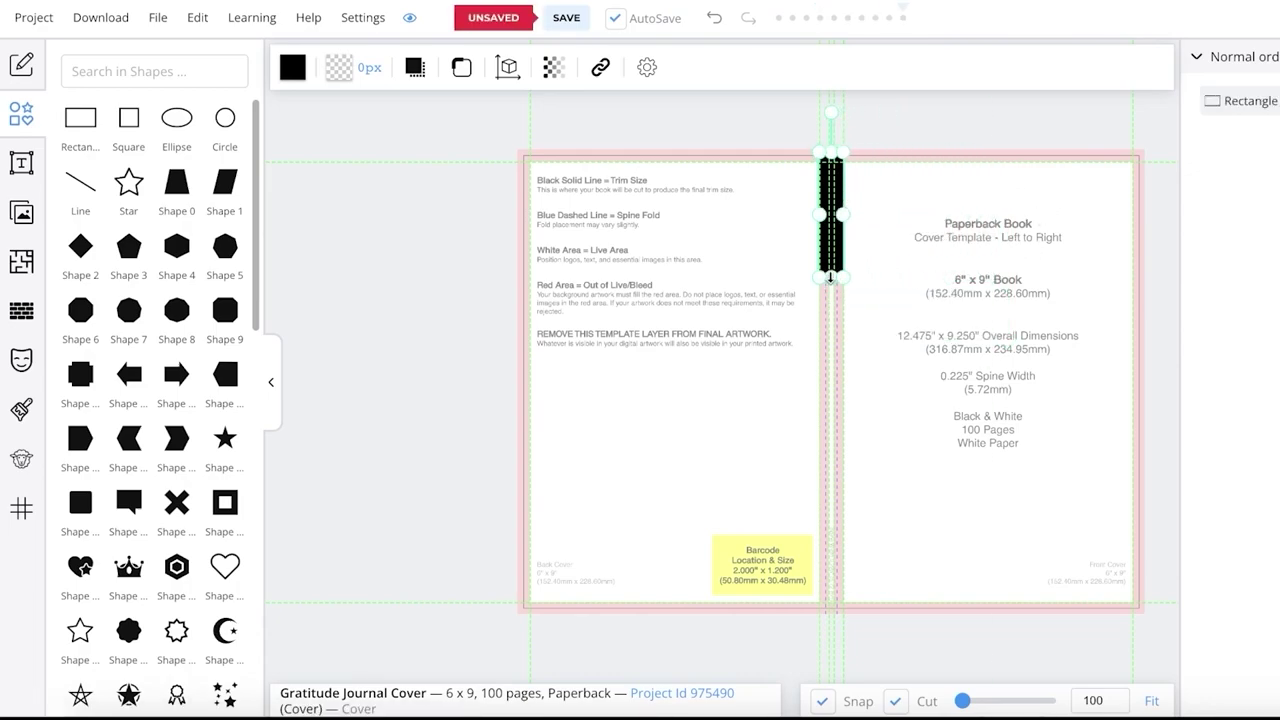
{"action": "left_click_drag", "start_coordinate": [830, 280], "coordinate": [830, 660]}
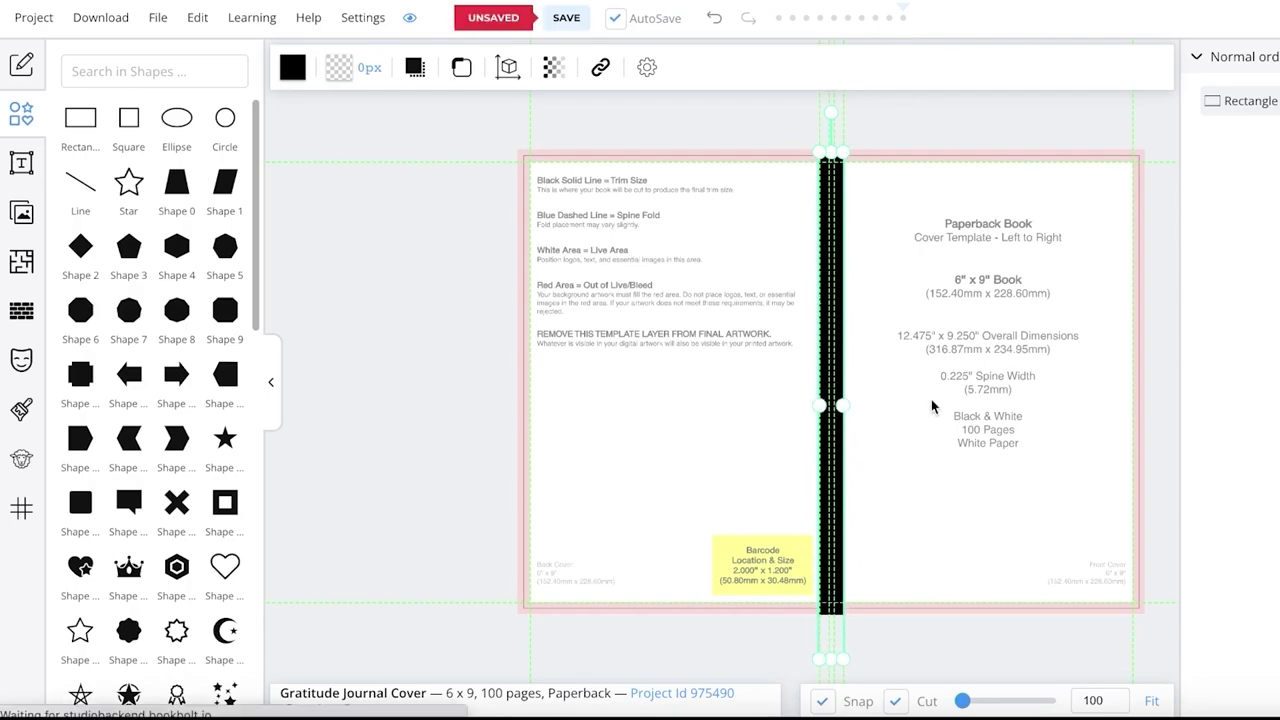
{"action": "left_click", "coordinate": [931, 405]}
{"action": "left_click_drag", "start_coordinate": [834, 320], "coordinate": [927, 314]}
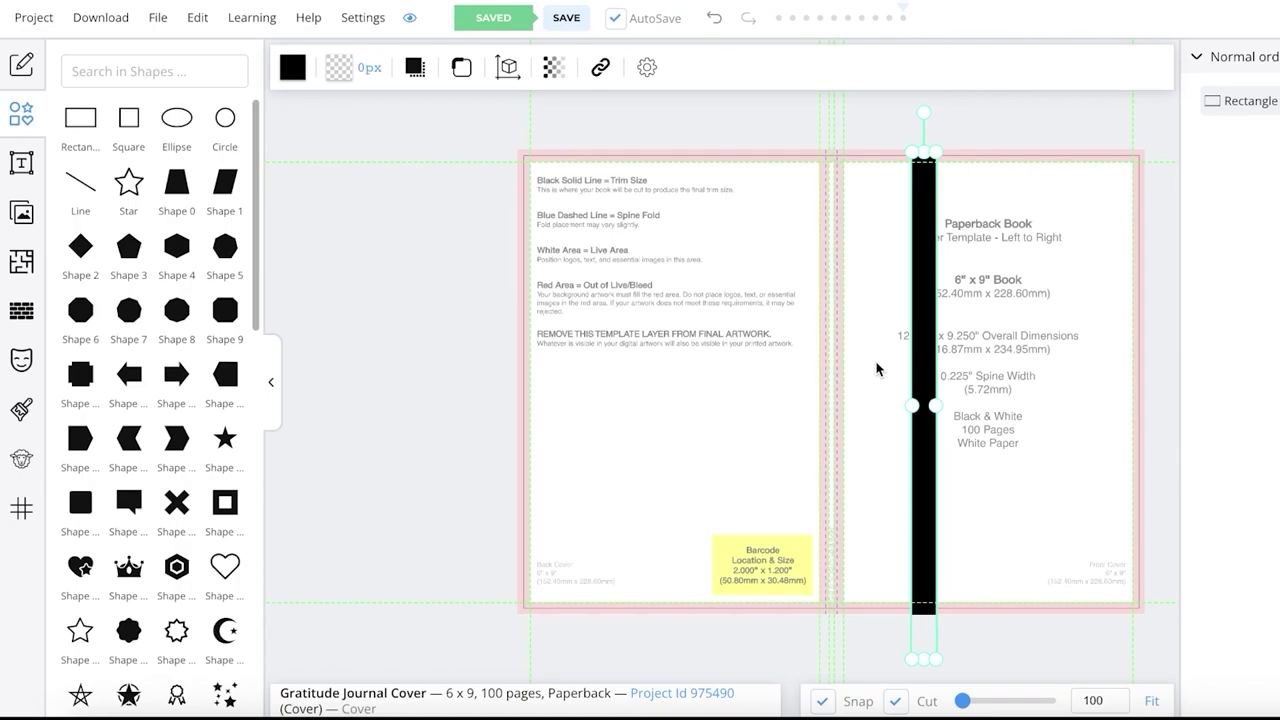
{"action": "left_click_drag", "start_coordinate": [925, 300], "coordinate": [834, 291]}
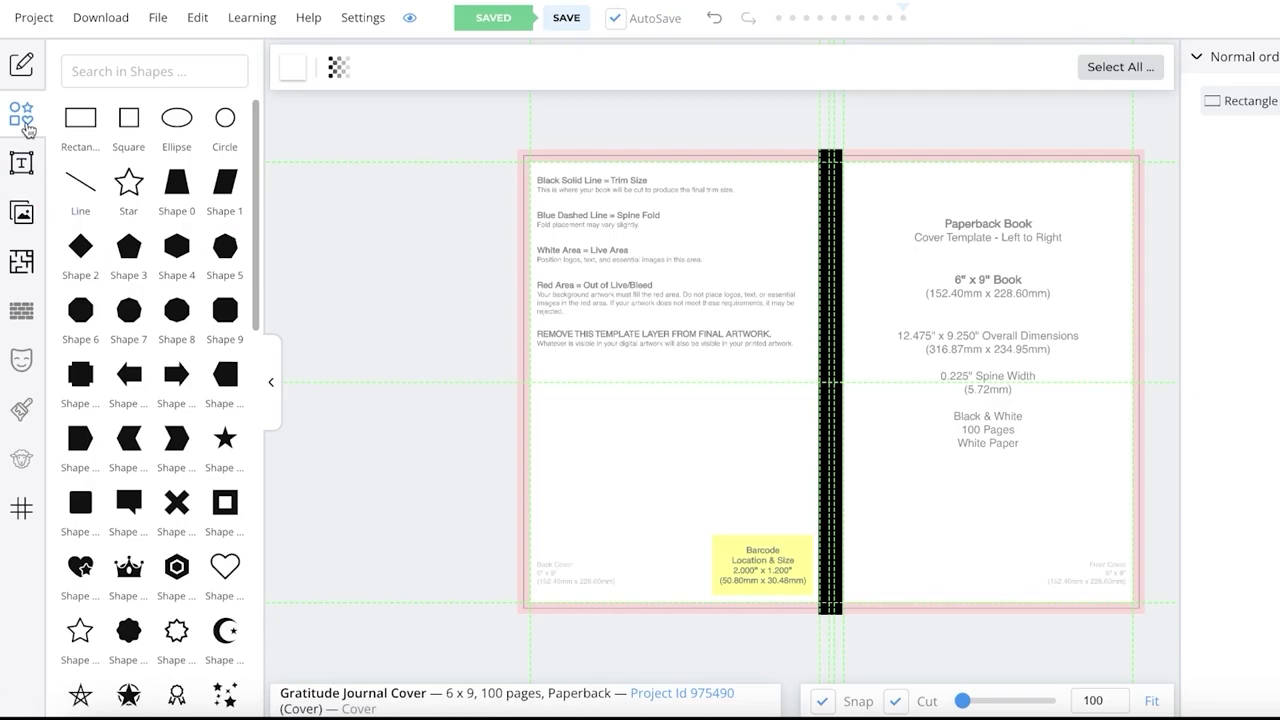
{"action": "left_click", "coordinate": [21, 115]}
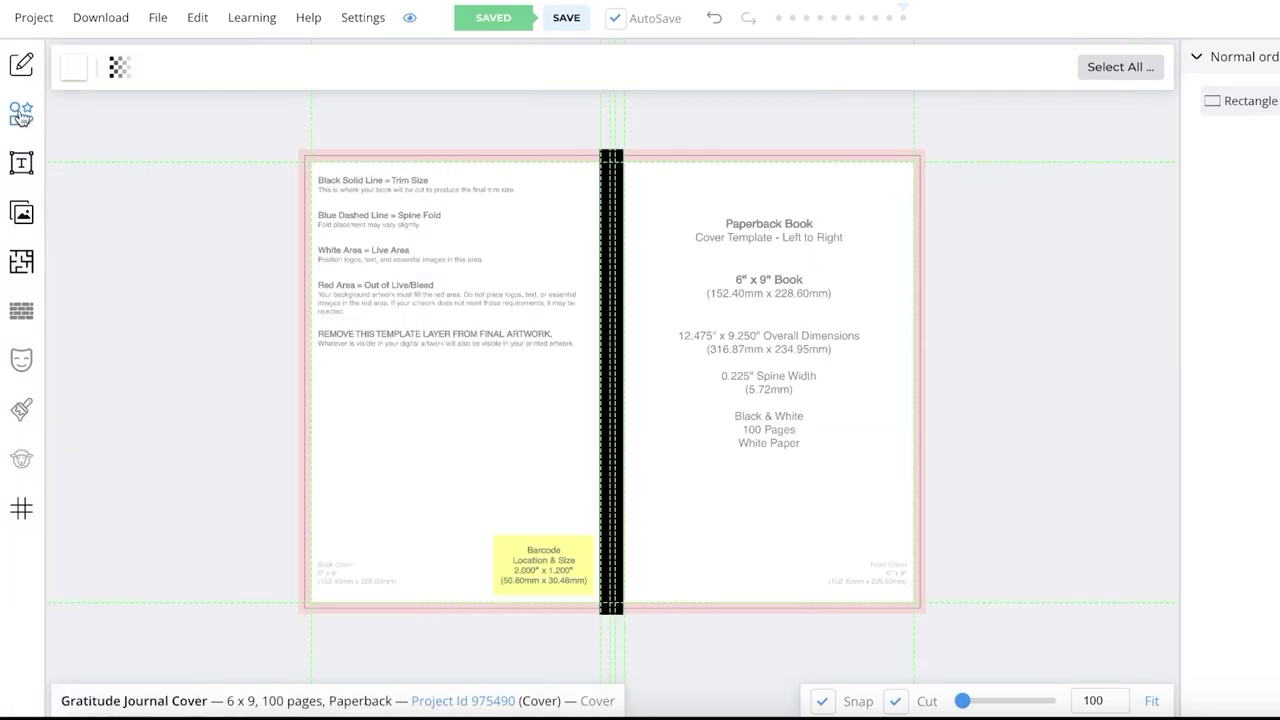
{"action": "left_click", "coordinate": [21, 115]}
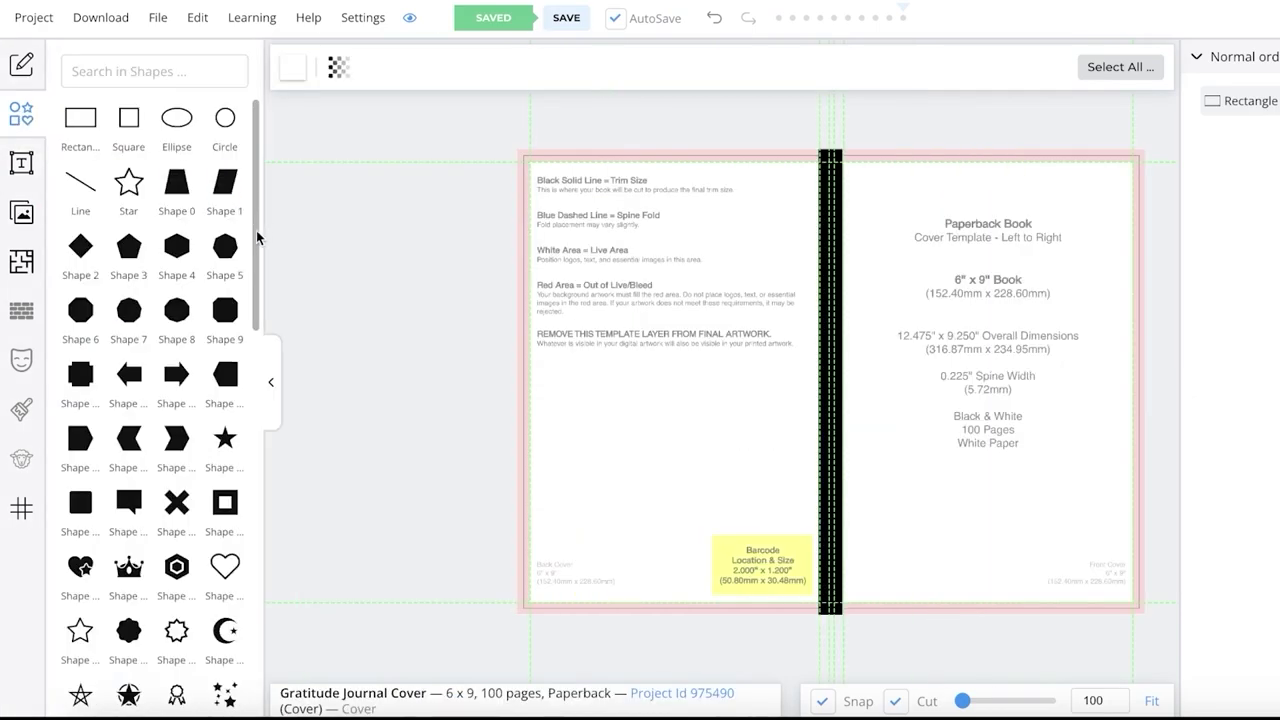
{"action": "scroll", "coordinate": [183, 365], "scroll_direction": "down", "scroll_amount": 10}
Step: Set the cover paper colour to a purple shade
{"action": "scroll", "coordinate": [183, 365], "scroll_direction": "up", "scroll_amount": 3}
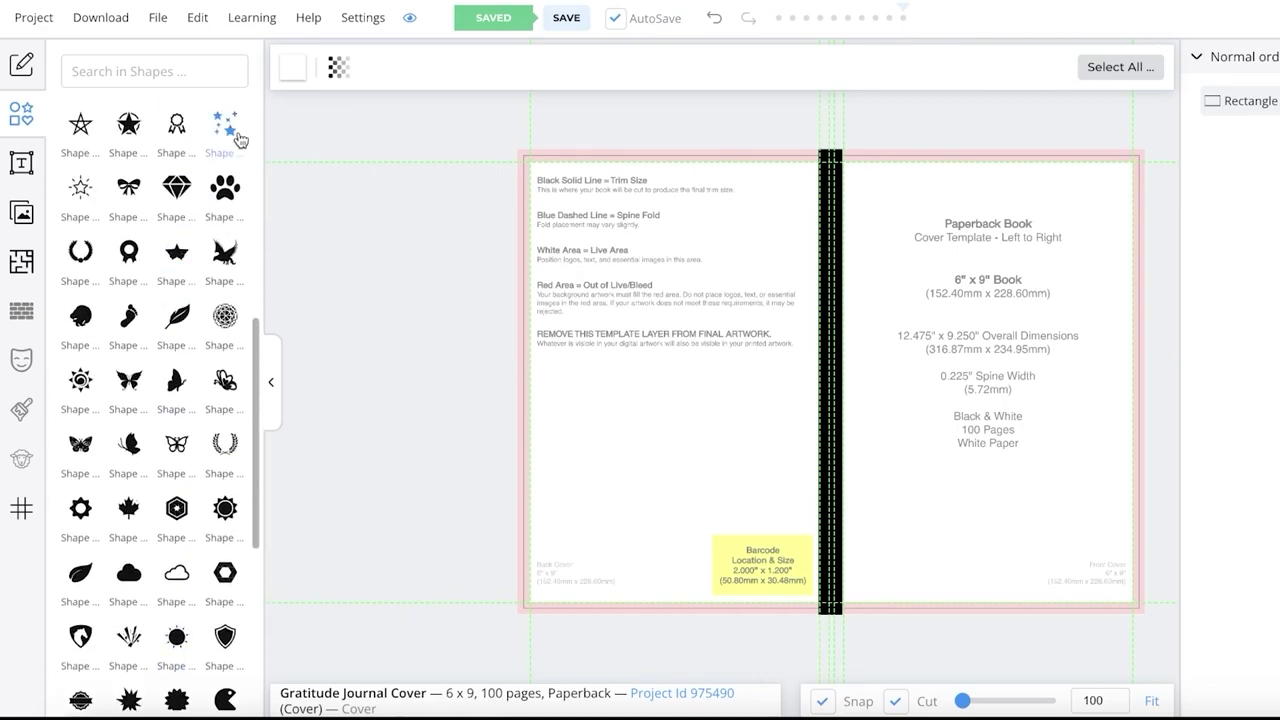
{"action": "left_click", "coordinate": [296, 68]}
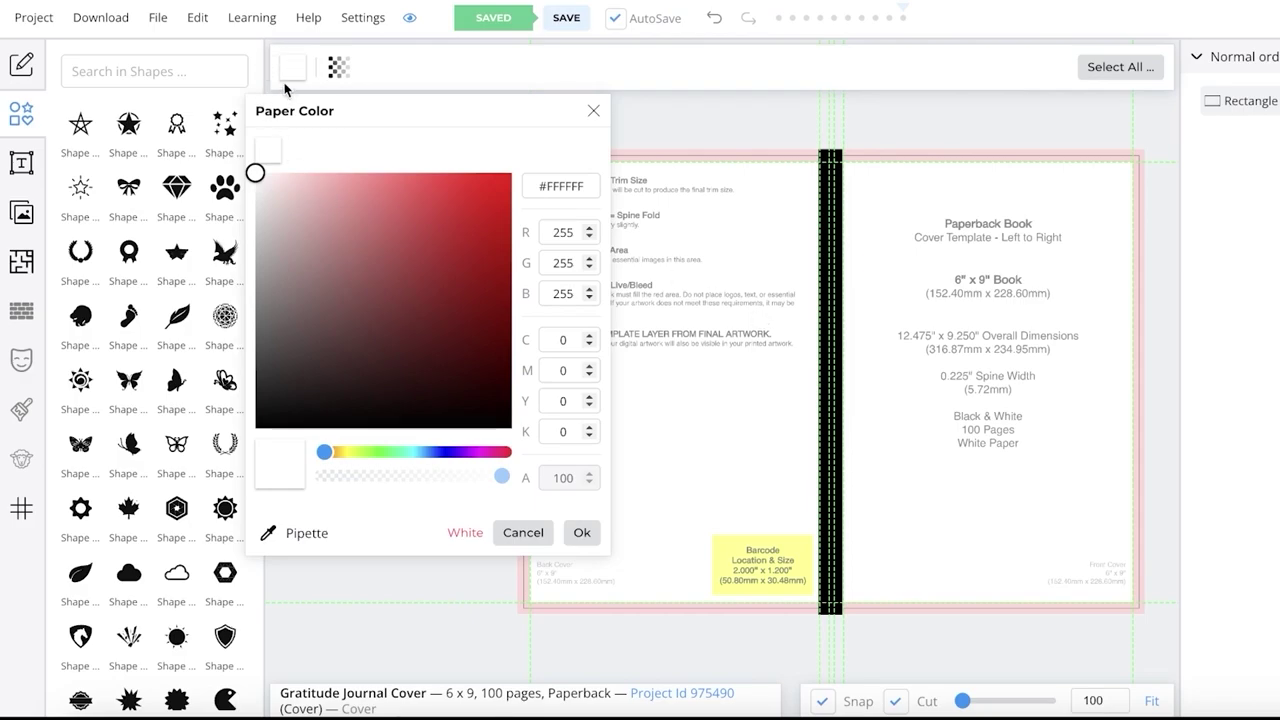
{"action": "left_click", "coordinate": [467, 452]}
{"action": "left_click_drag", "start_coordinate": [438, 211], "coordinate": [477, 317]}
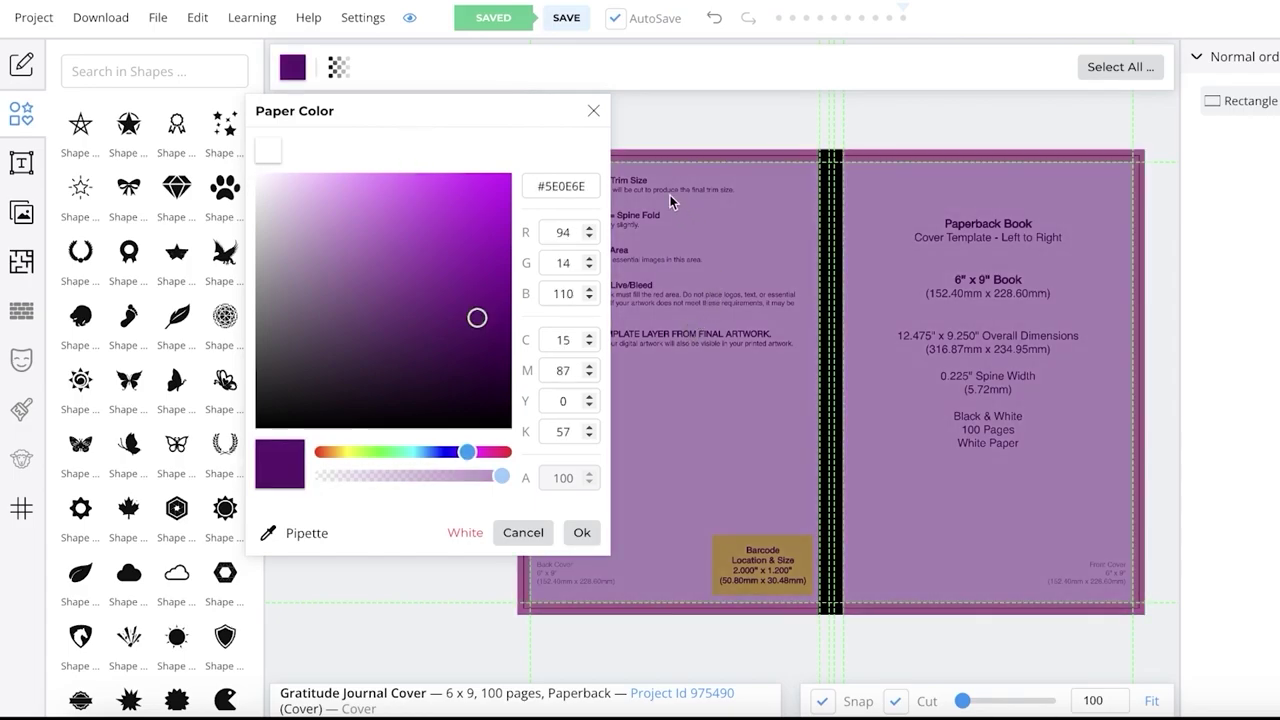
{"action": "left_click", "coordinate": [596, 111]}
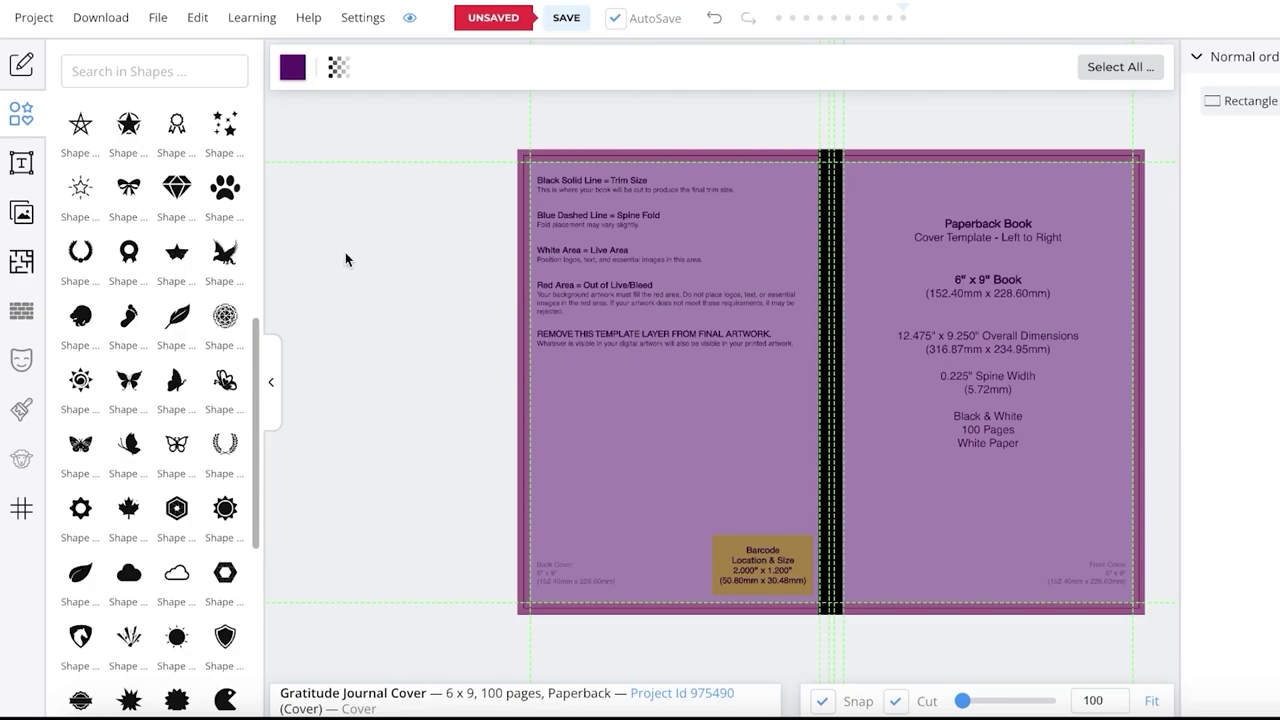
Step: Preview the cover without the template, then tone the paper down to a muted purple
{"action": "left_click", "coordinate": [337, 70]}
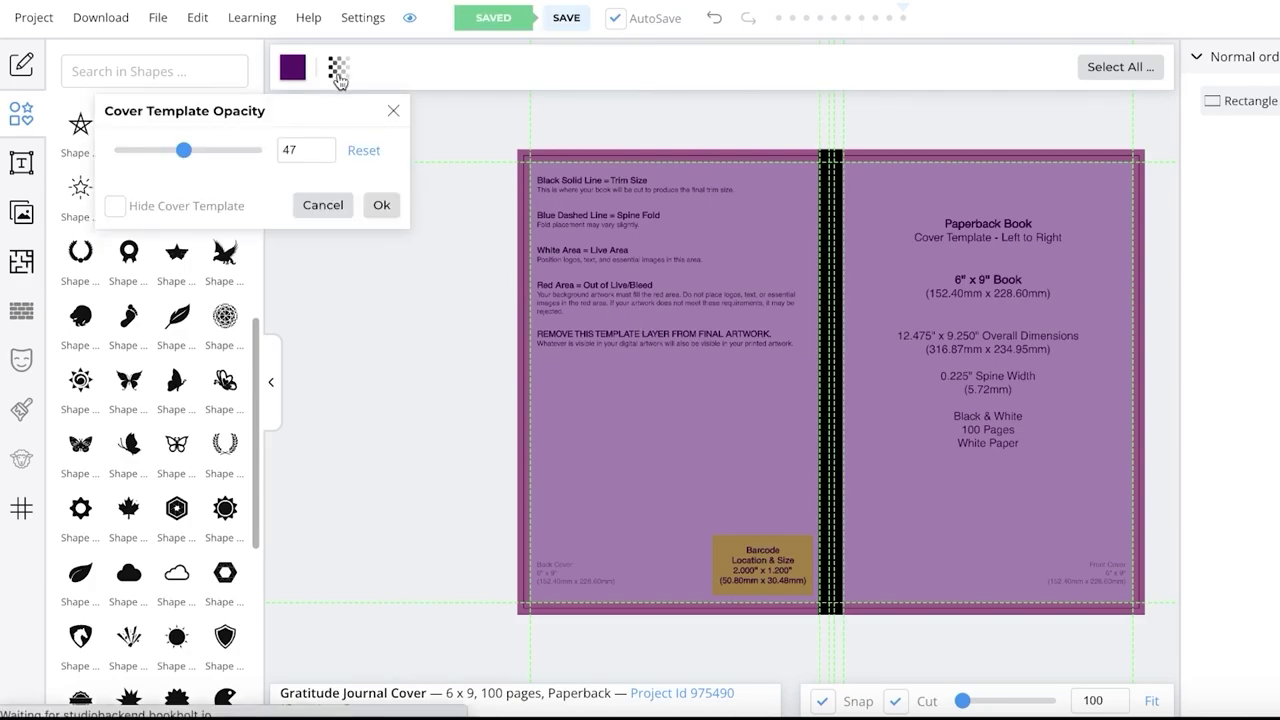
{"action": "left_click", "coordinate": [116, 206]}
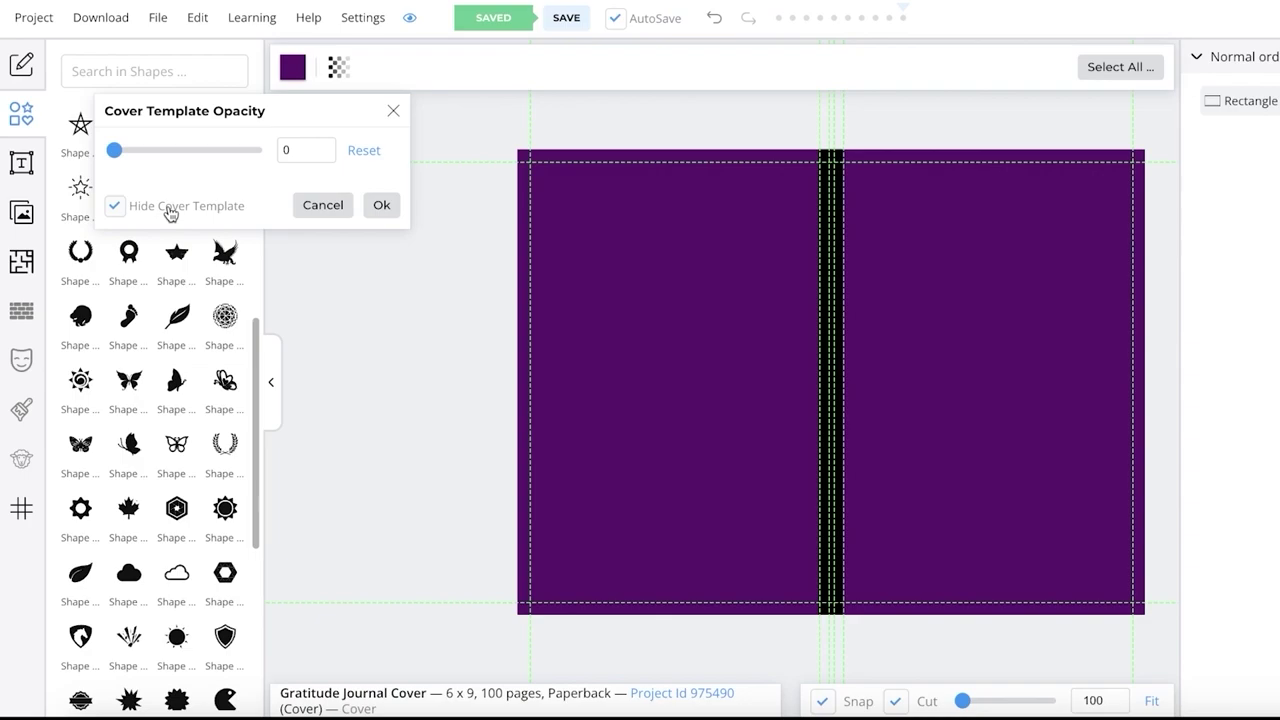
{"action": "left_click", "coordinate": [115, 206]}
{"action": "left_click", "coordinate": [316, 168]}
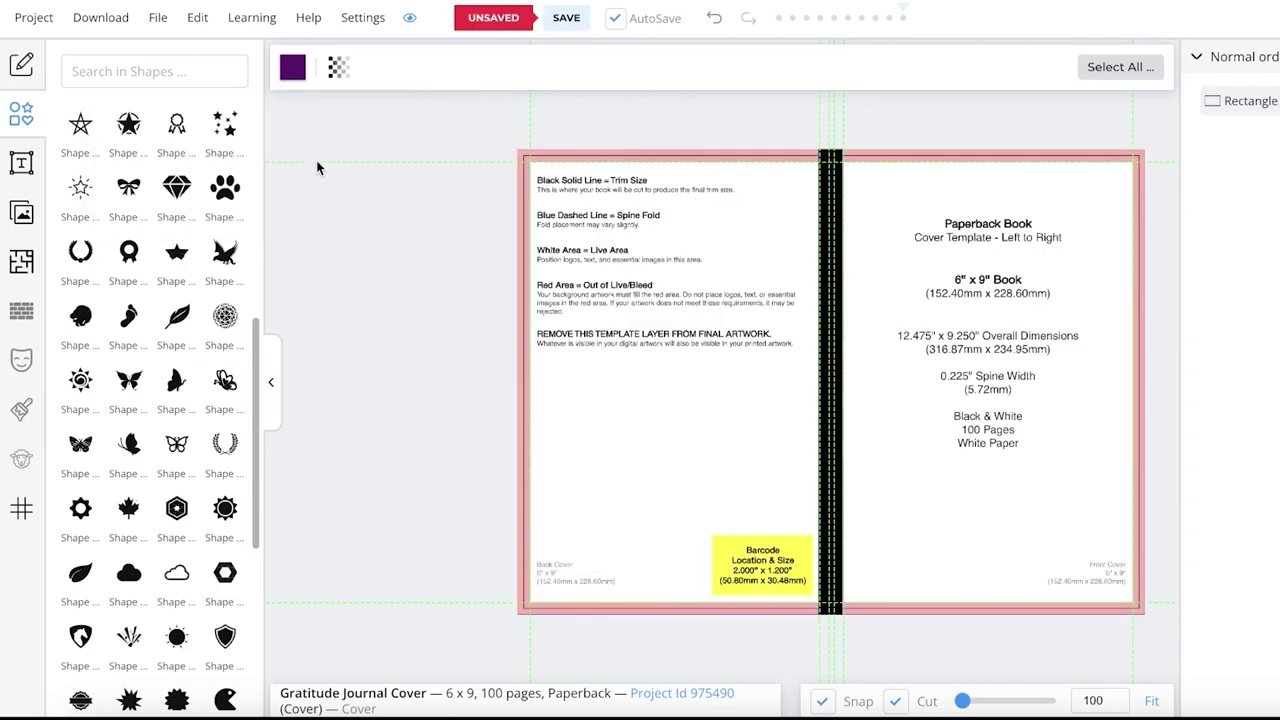
{"action": "left_click", "coordinate": [293, 68]}
{"action": "left_click_drag", "start_coordinate": [436, 318], "coordinate": [357, 317]}
{"action": "left_click", "coordinate": [591, 114]}
Step: Add circular text reading 'Gratitude Journal' near the top of the front cover
{"action": "left_click", "coordinate": [19, 170]}
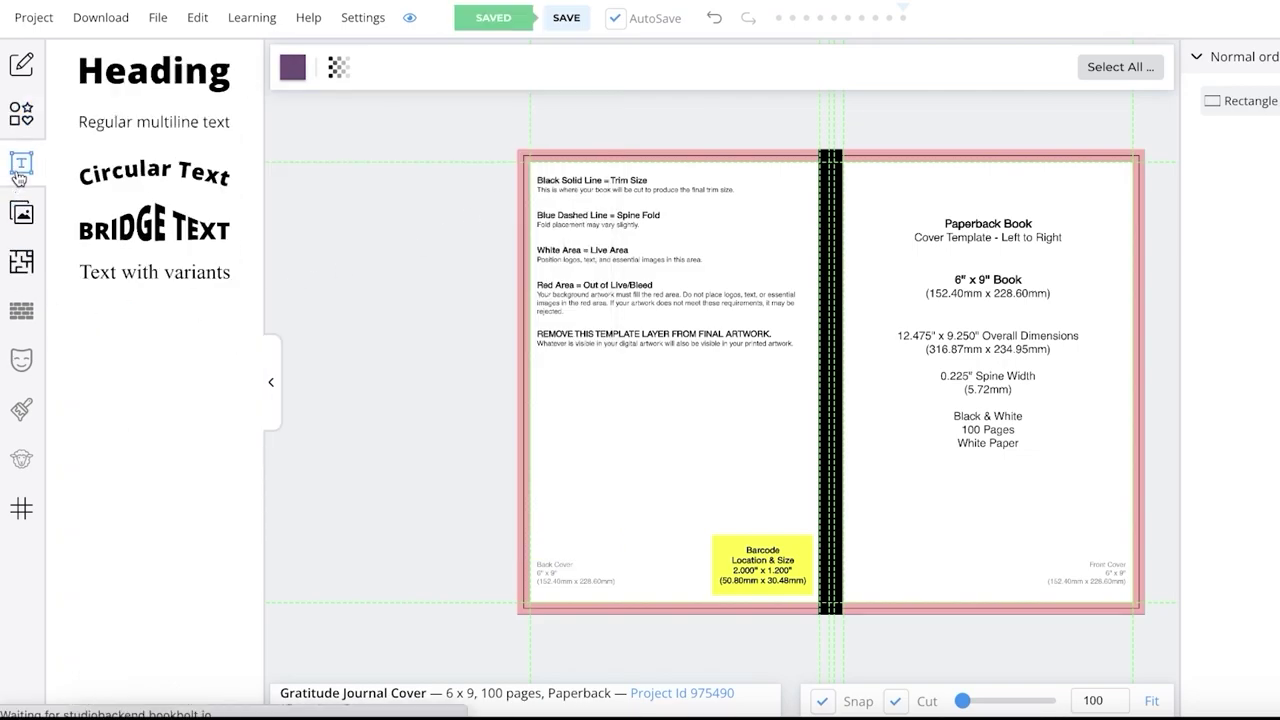
{"action": "left_click", "coordinate": [153, 186]}
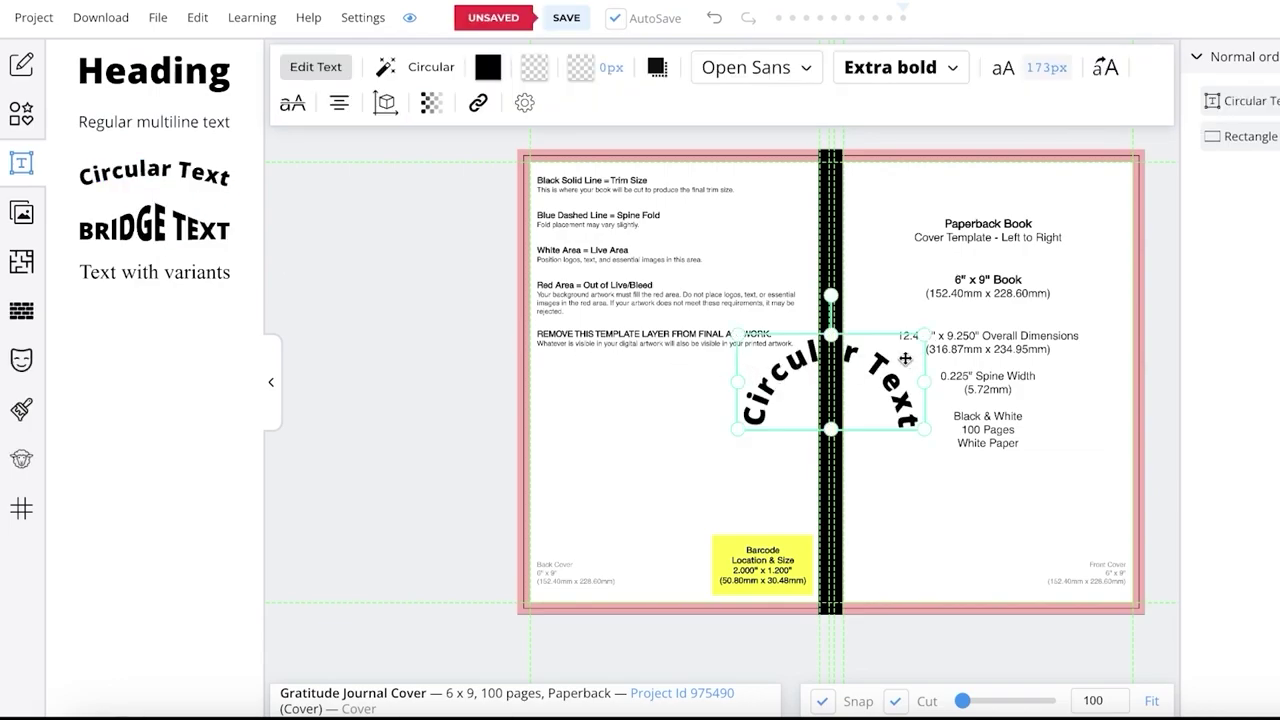
{"action": "left_click_drag", "start_coordinate": [880, 370], "coordinate": [1055, 255]}
{"action": "left_click", "coordinate": [315, 66]}
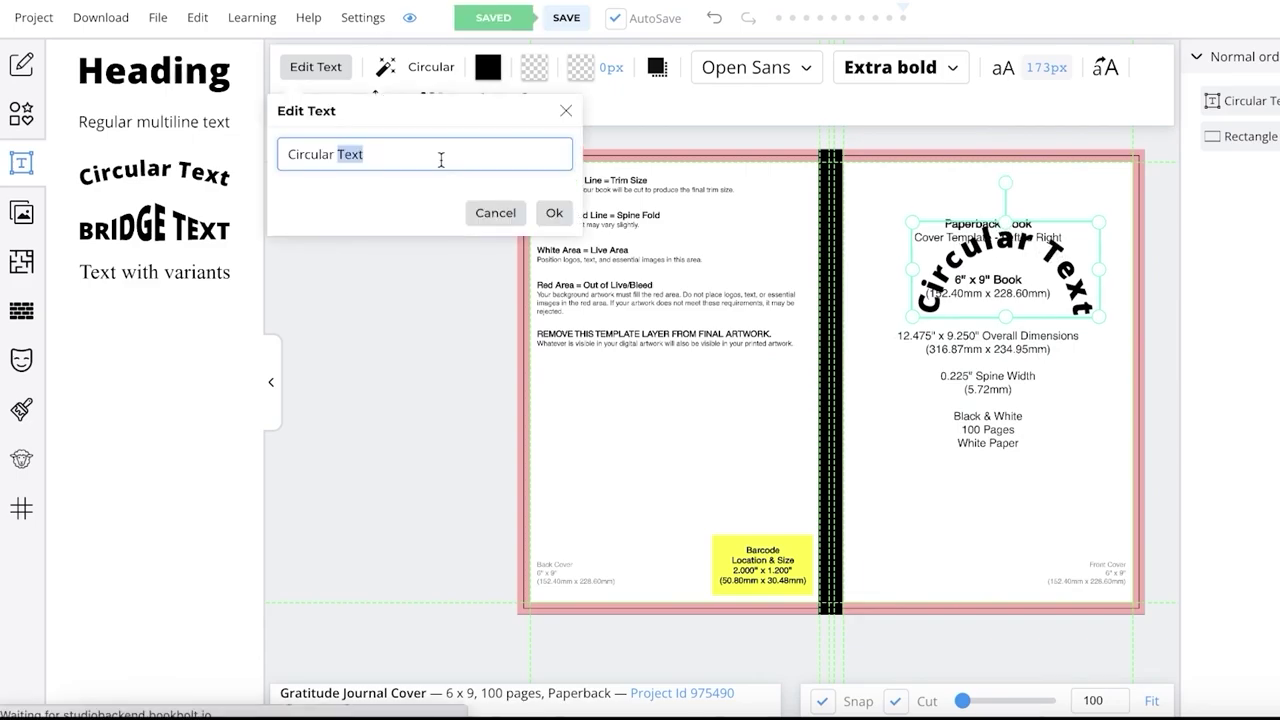
{"action": "left_click", "coordinate": [567, 114]}
{"action": "left_click", "coordinate": [322, 66]}
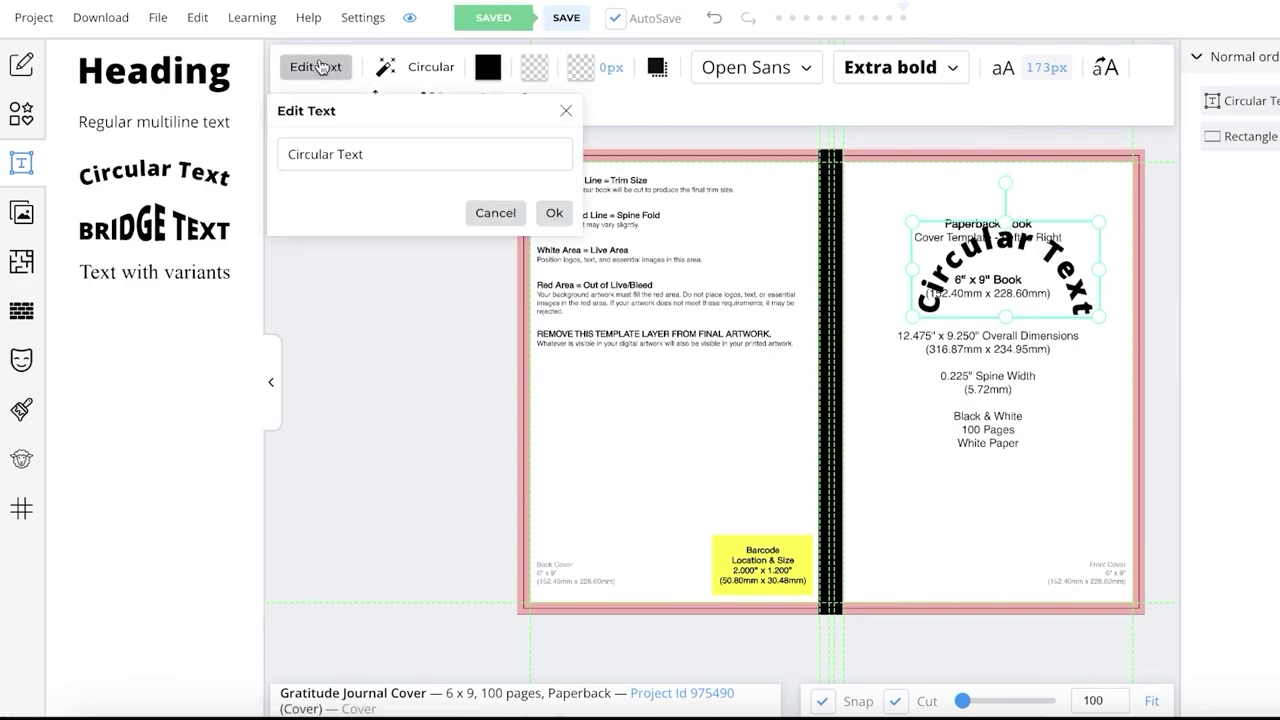
{"action": "type", "text": "Gratitude Journal"}
{"action": "left_click", "coordinate": [553, 212]}
{"action": "left_click_drag", "start_coordinate": [1013, 276], "coordinate": [1000, 272]}
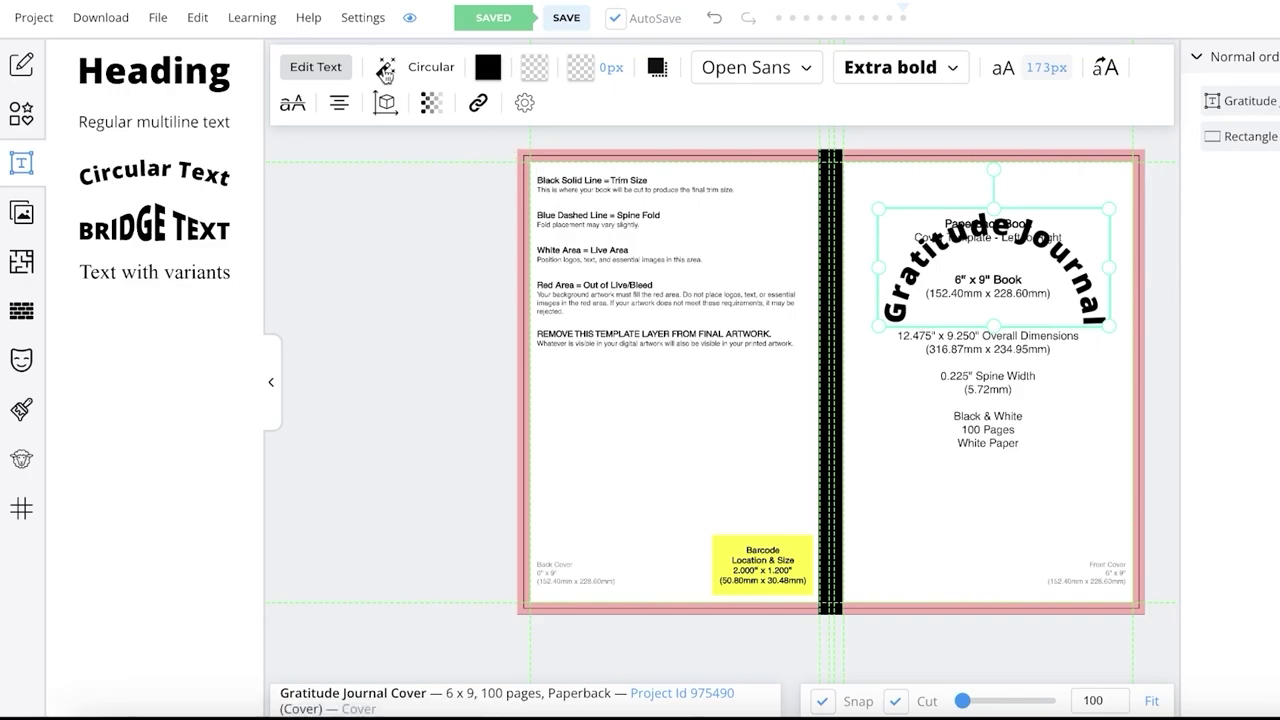
Step: Reduce the title's circular effect radius to 23 for a gentle arc
{"action": "left_click", "coordinate": [384, 70]}
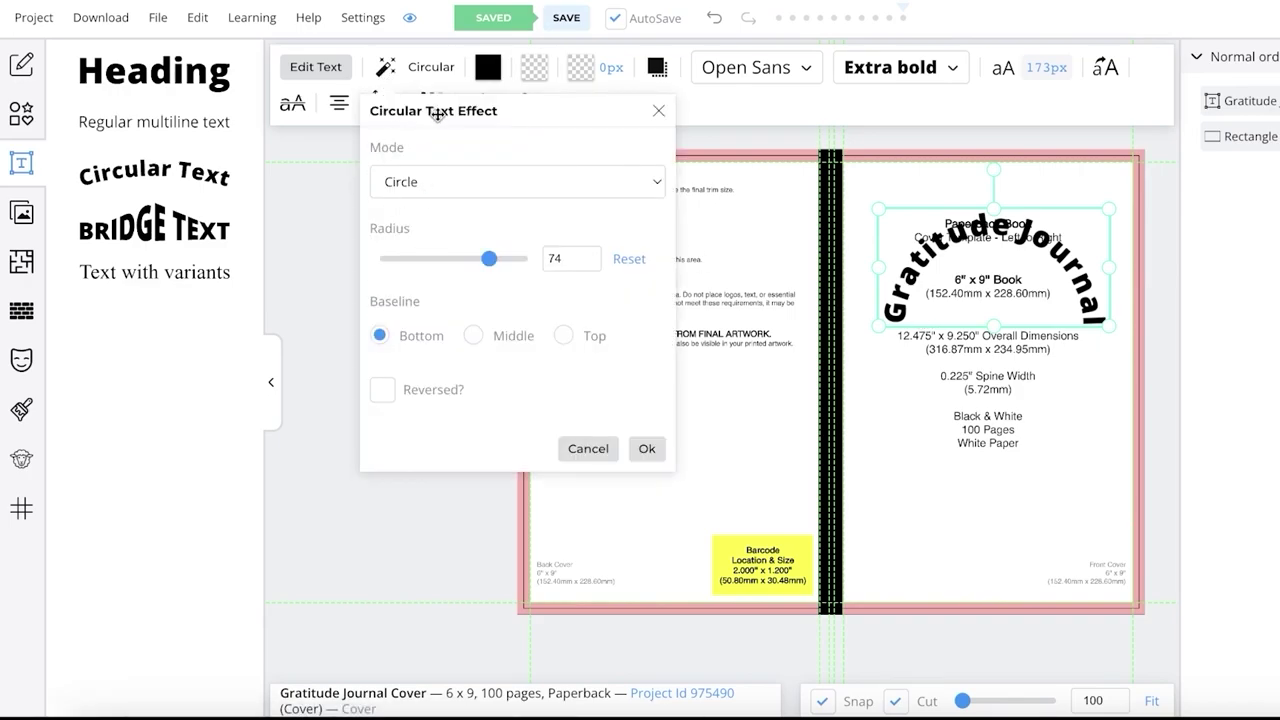
{"action": "left_click_drag", "start_coordinate": [490, 260], "coordinate": [414, 259]}
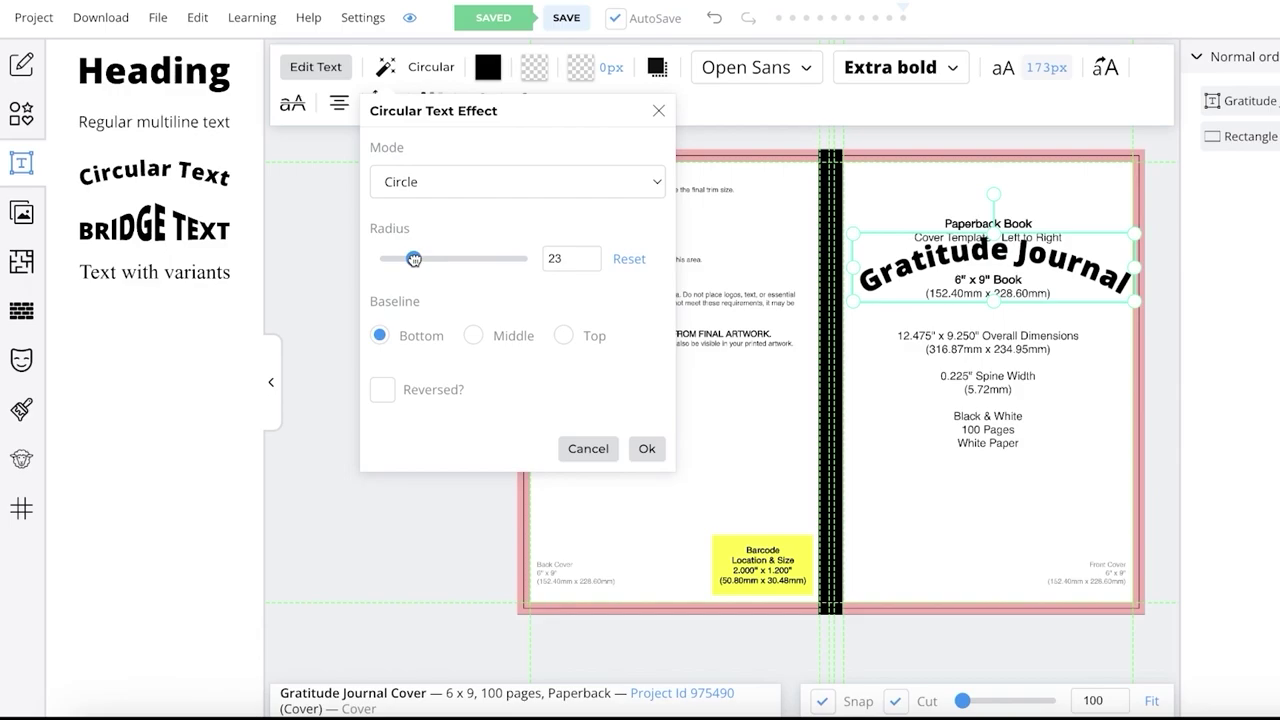
{"action": "left_click", "coordinate": [658, 110]}
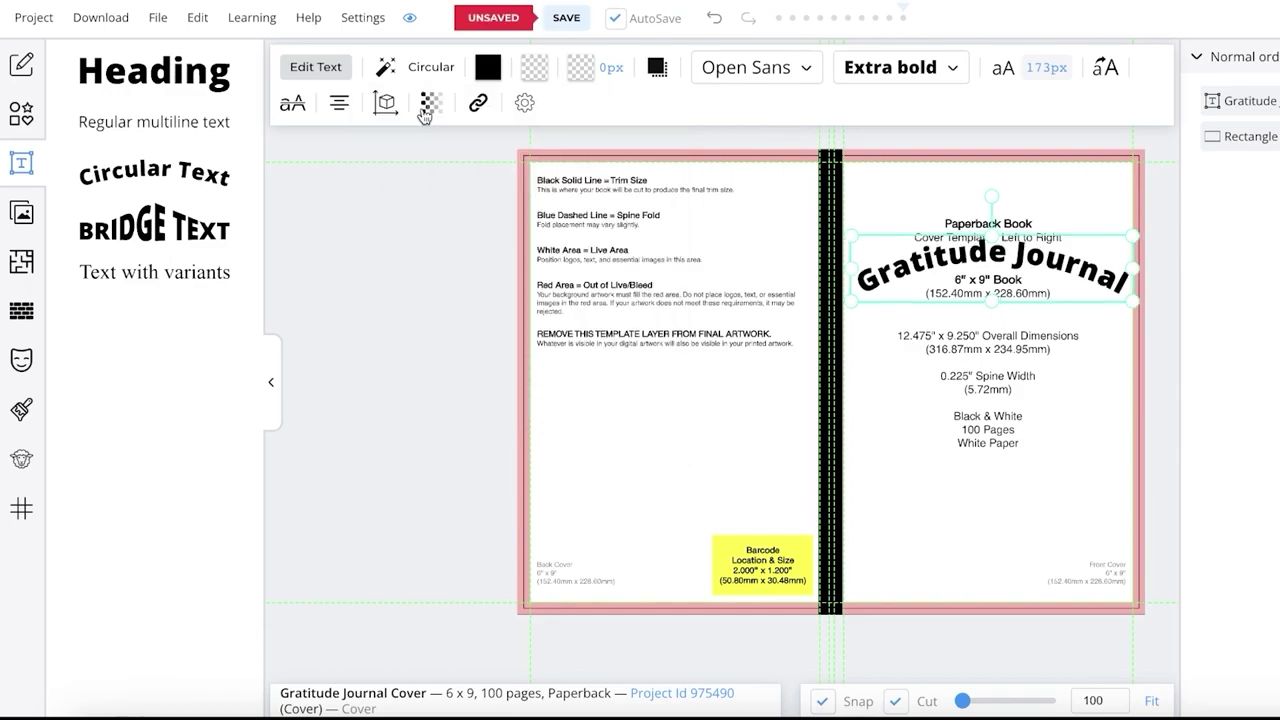
Step: Place the uploaded butterfly image on the front cover and enlarge it
{"action": "left_click", "coordinate": [28, 220]}
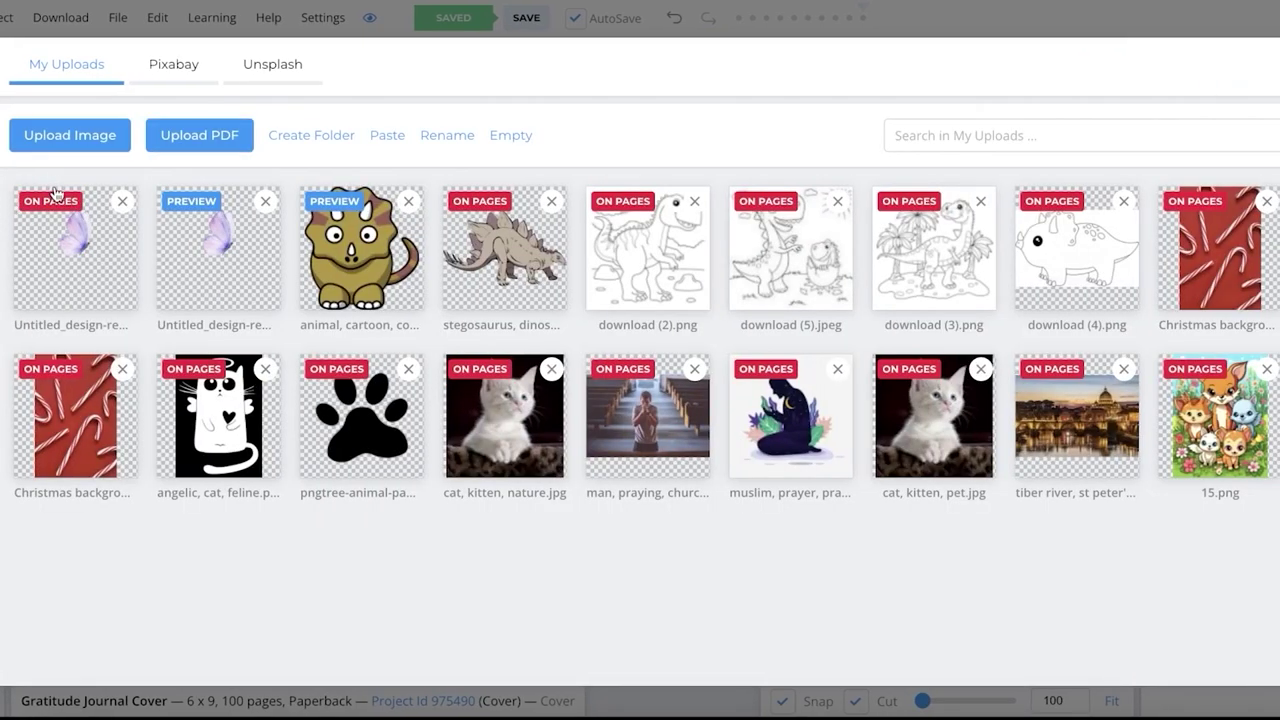
{"action": "left_click", "coordinate": [46, 232]}
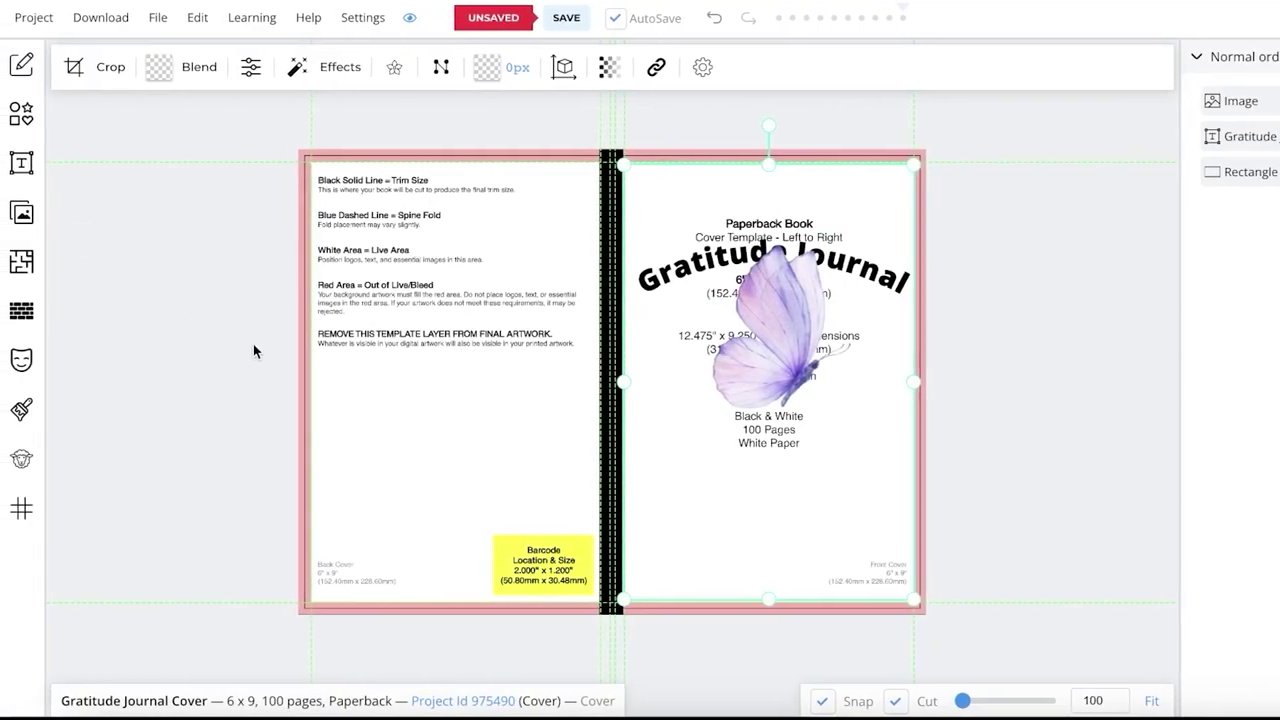
{"action": "left_click_drag", "start_coordinate": [771, 329], "coordinate": [771, 371]}
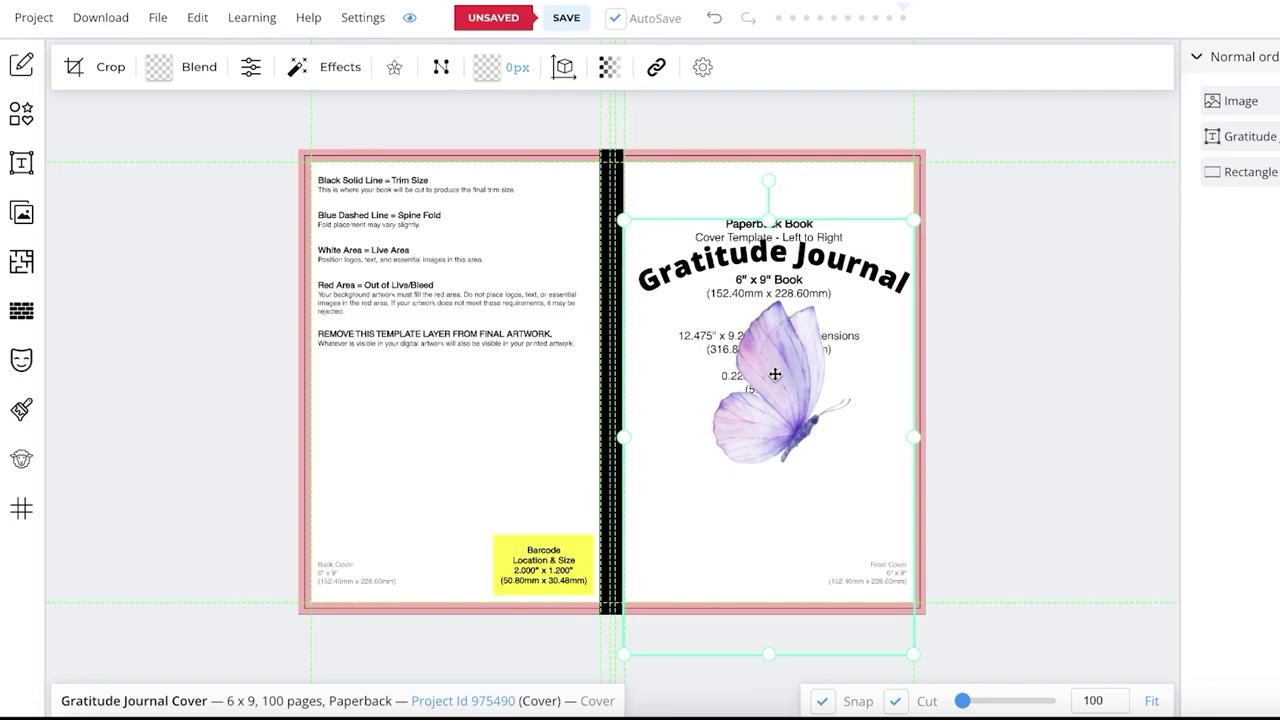
{"action": "left_click", "coordinate": [161, 71]}
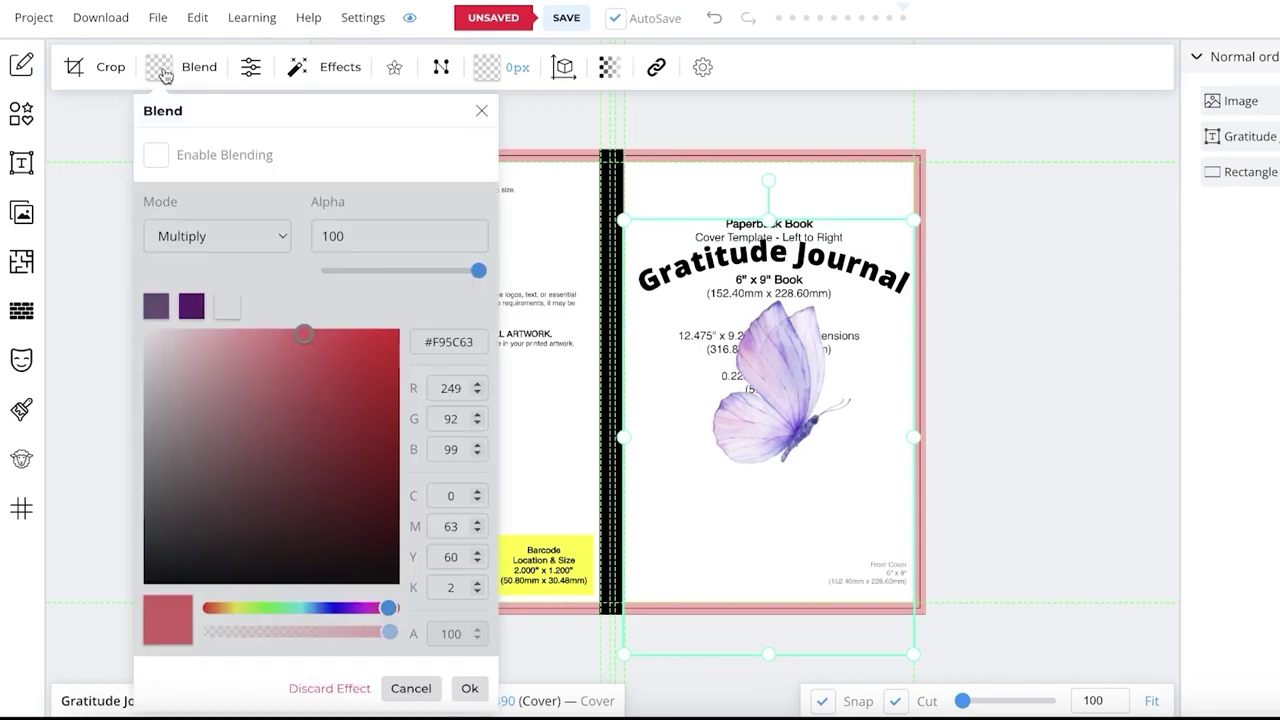
{"action": "left_click", "coordinate": [482, 111]}
{"action": "left_click_drag", "start_coordinate": [783, 366], "coordinate": [838, 224]}
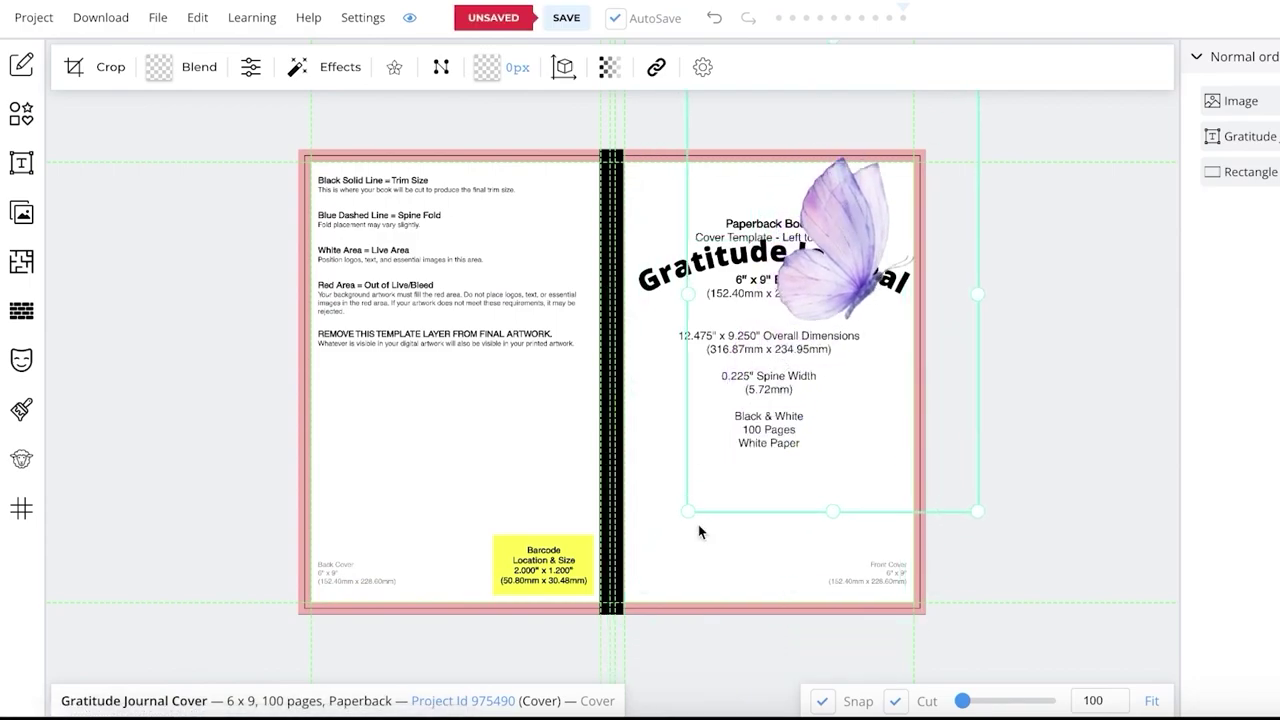
{"action": "left_click_drag", "start_coordinate": [690, 516], "coordinate": [495, 712]}
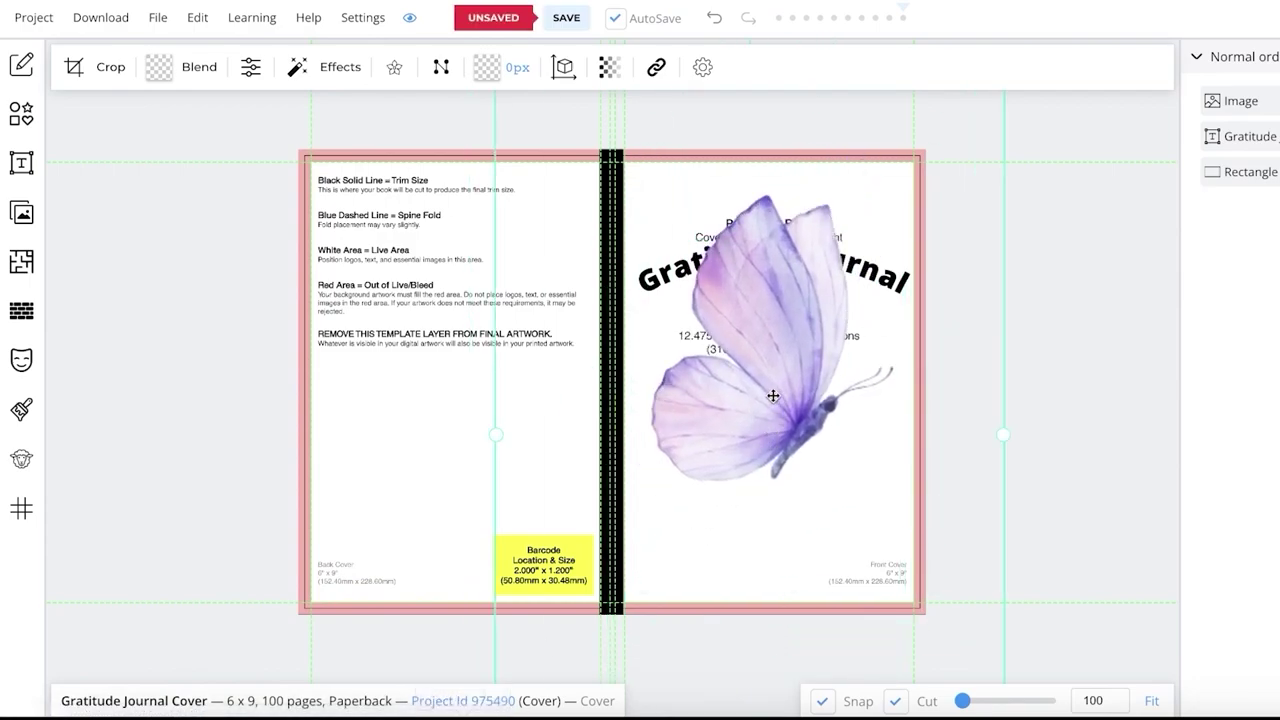
Step: Send the butterfly behind the title and fade it to about 36 opacity
{"action": "right_click", "coordinate": [778, 374]}
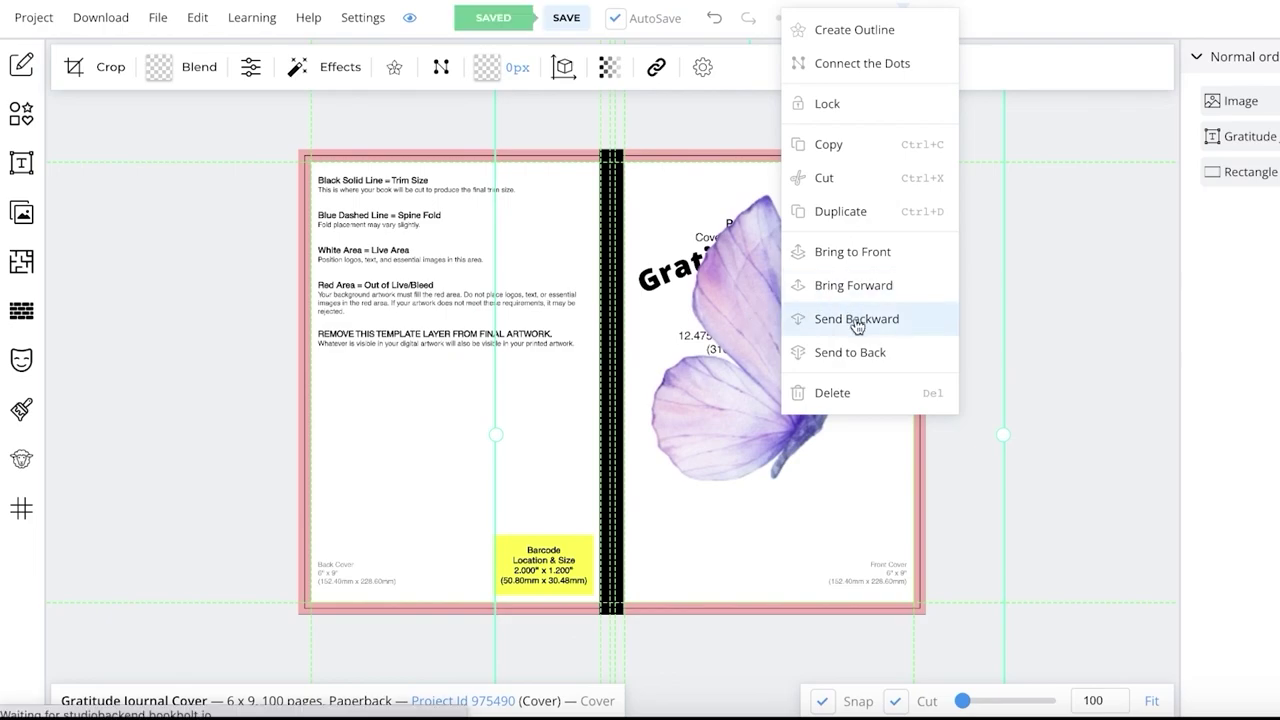
{"action": "left_click", "coordinate": [851, 353]}
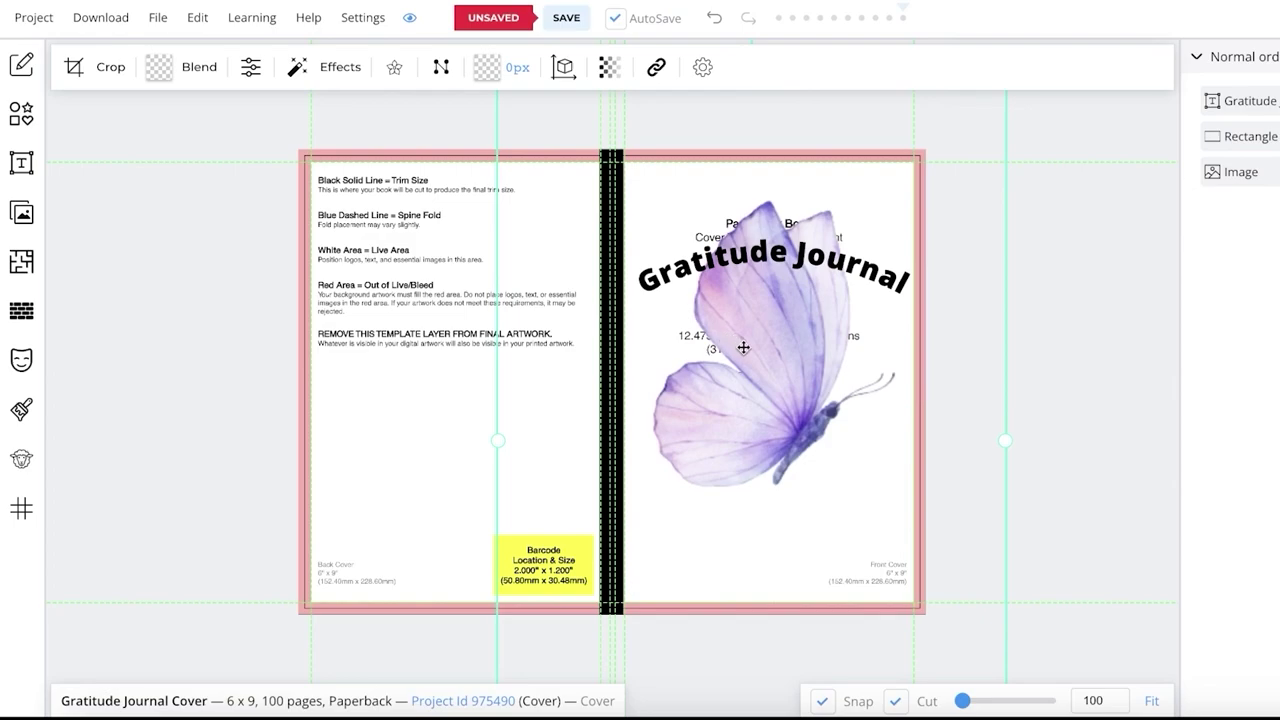
{"action": "left_click", "coordinate": [612, 67]}
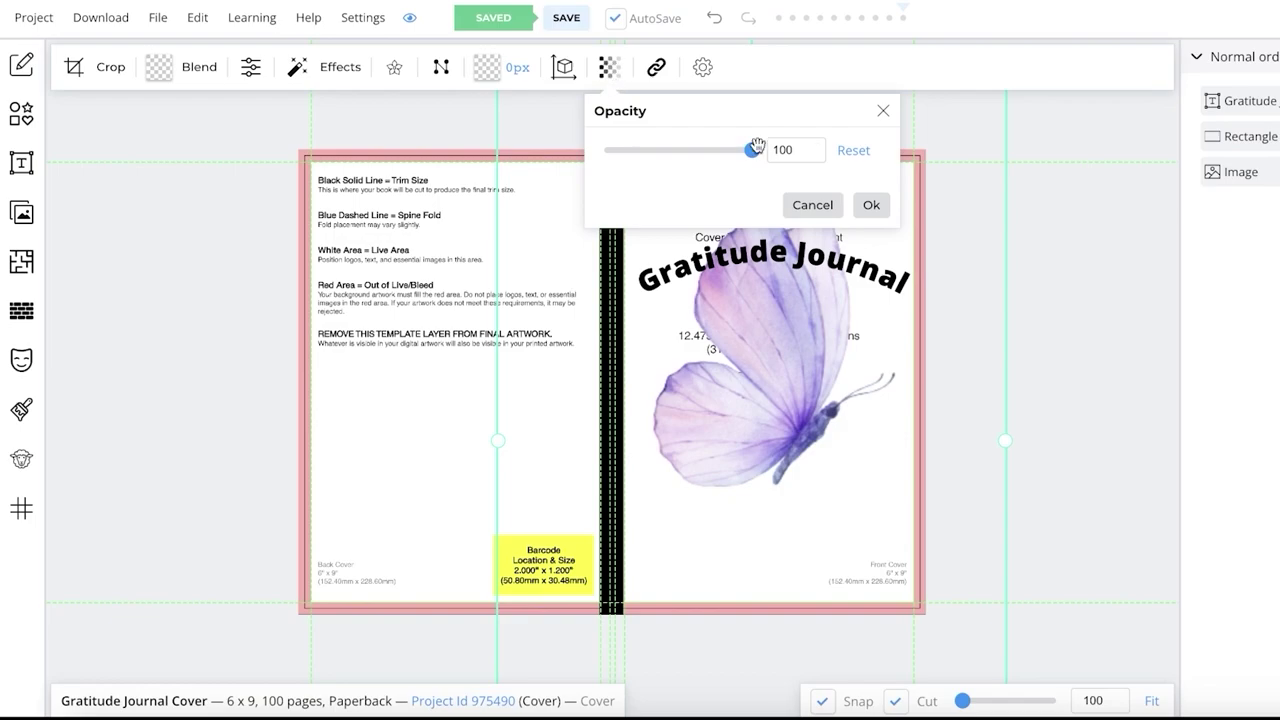
{"action": "left_click_drag", "start_coordinate": [750, 152], "coordinate": [657, 150]}
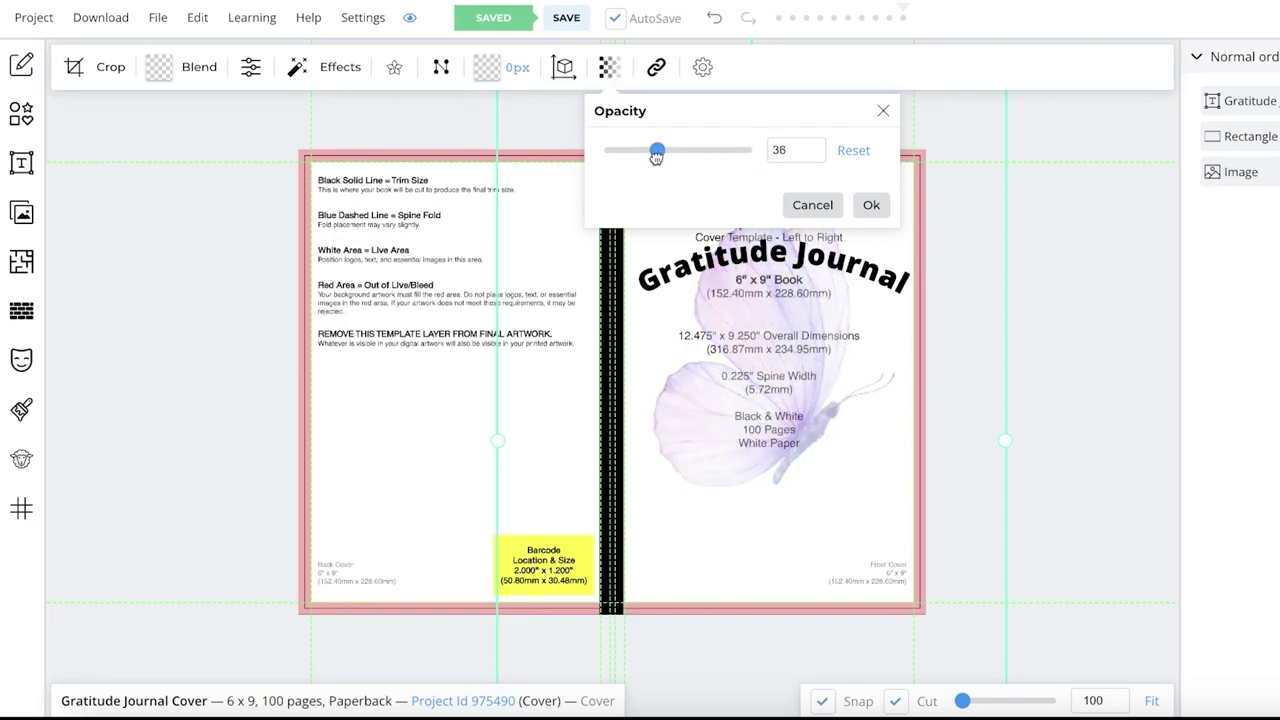
{"action": "left_click", "coordinate": [871, 205]}
{"action": "left_click", "coordinate": [225, 237]}
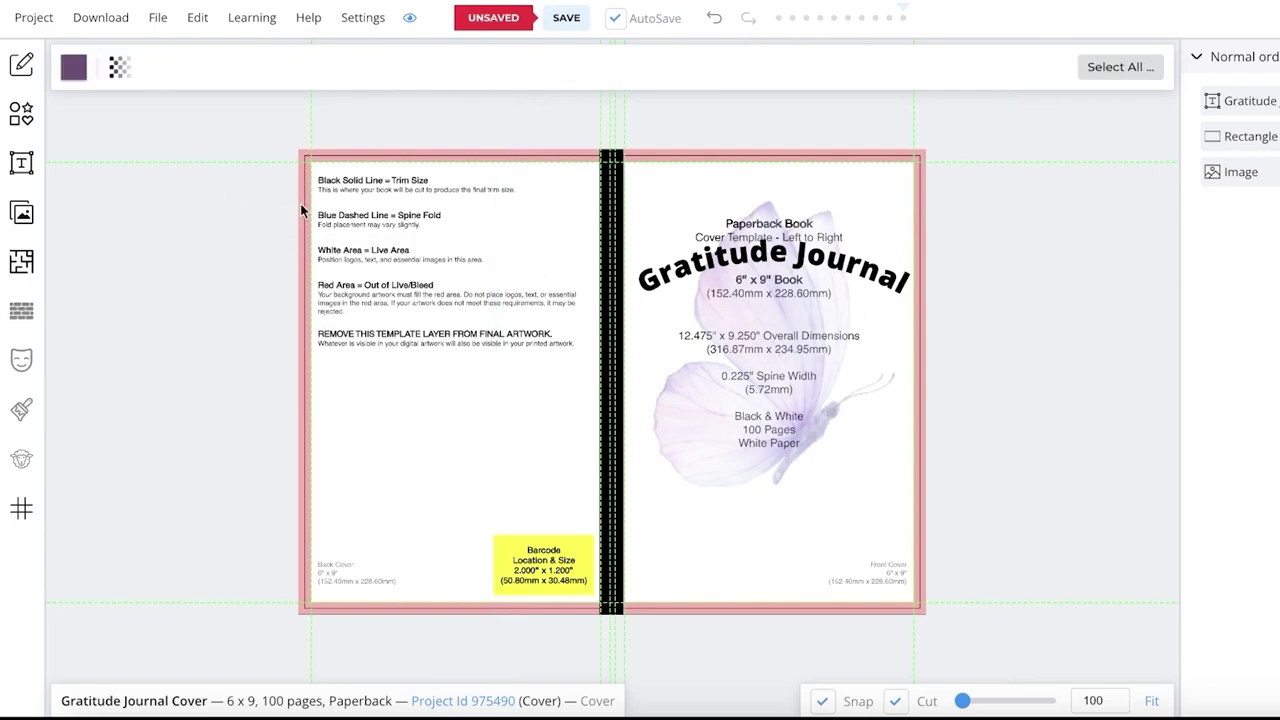
Step: Hide the cover template at opacity 0, leaving the purple cover, title and butterfly alone
{"action": "left_click", "coordinate": [120, 68]}
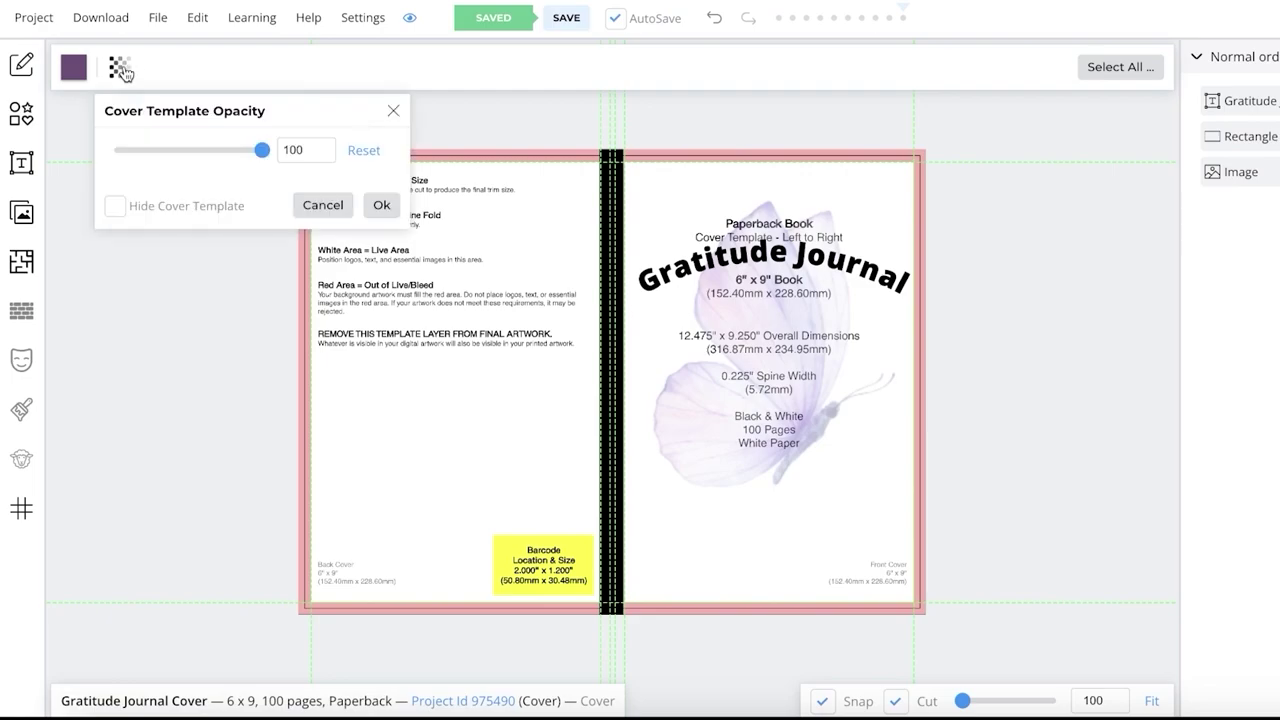
{"action": "left_click", "coordinate": [117, 206]}
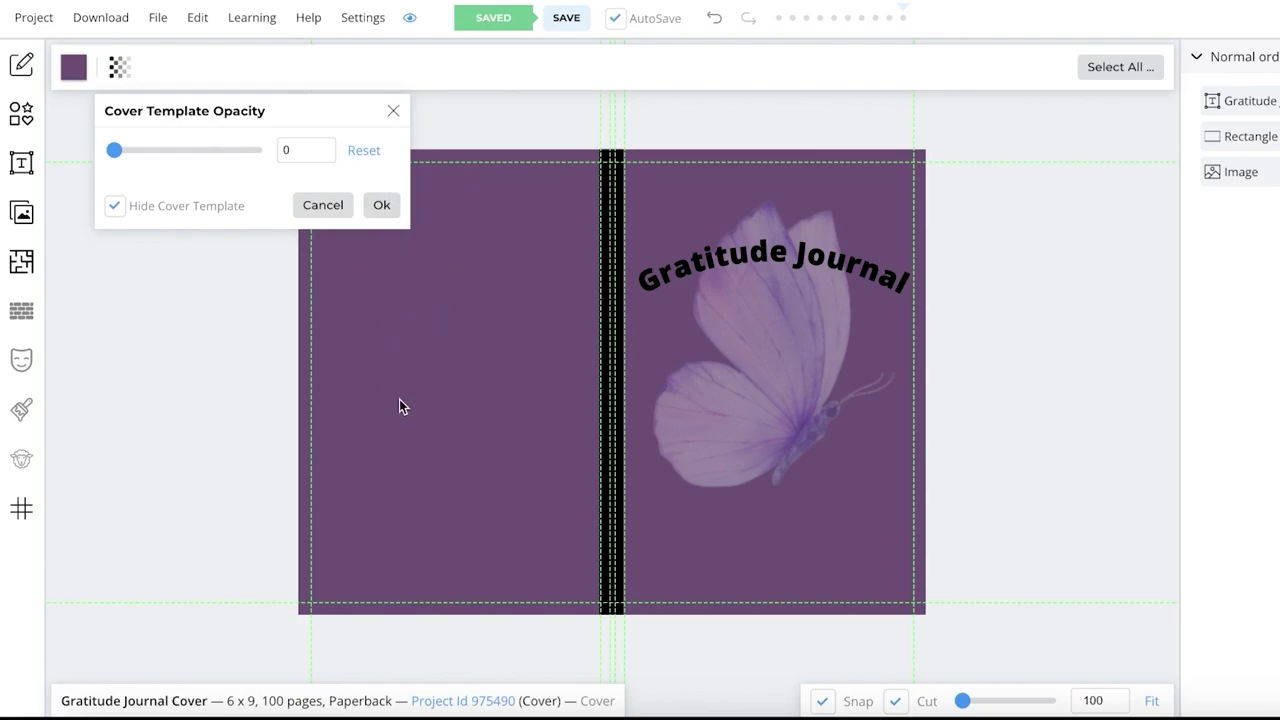
{"action": "left_click", "coordinate": [382, 197]}
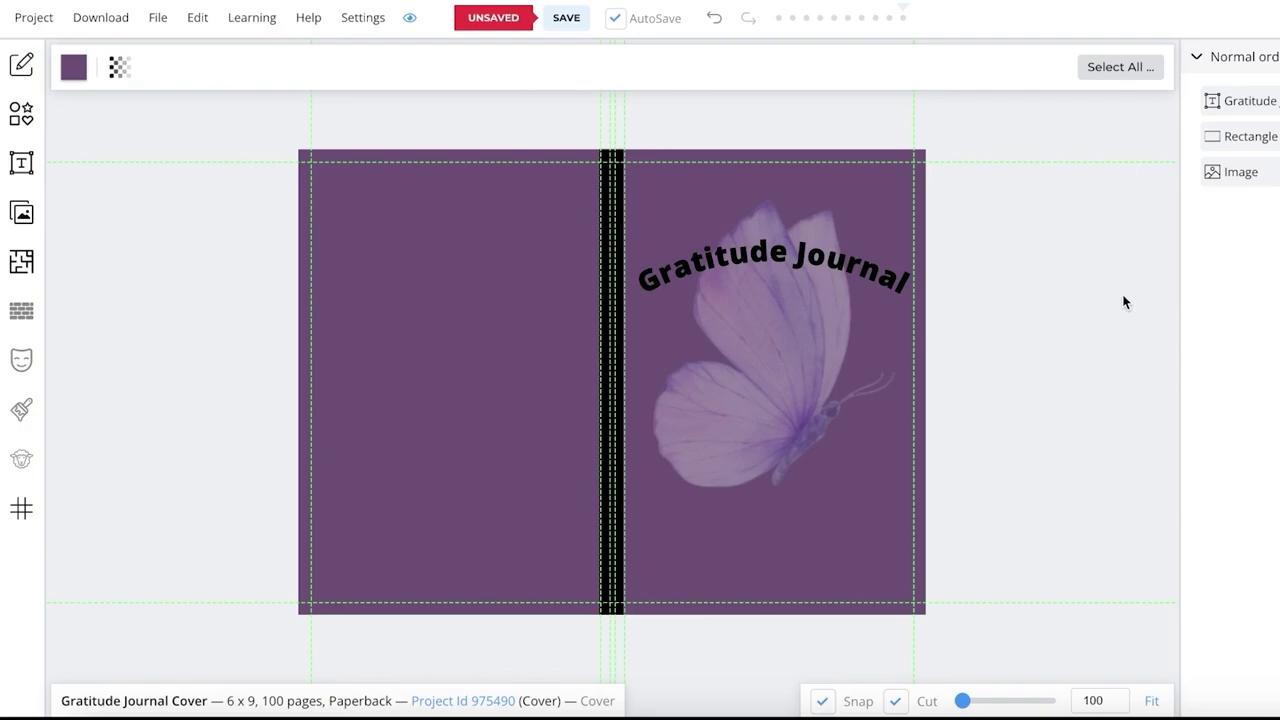
{"action": "left_click", "coordinate": [76, 22]}
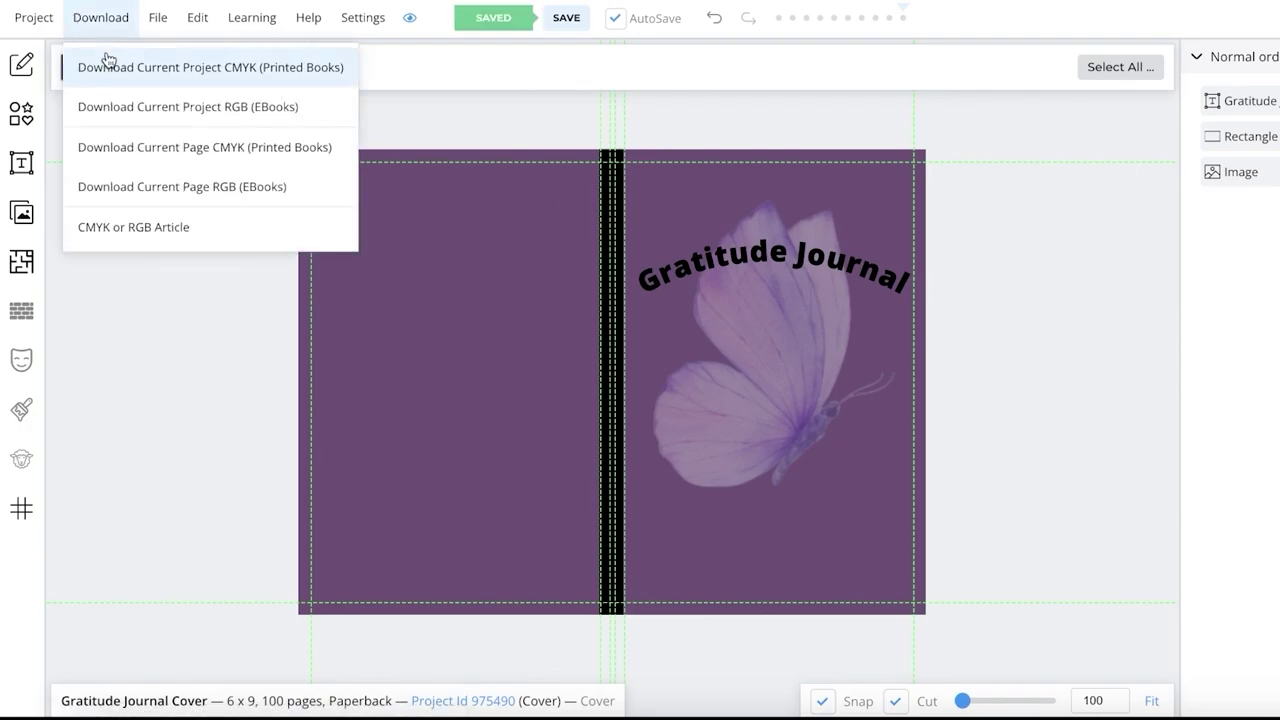
Step: Export the project with Download Current Project CMYK (Printed Books)
{"action": "left_click", "coordinate": [171, 71]}
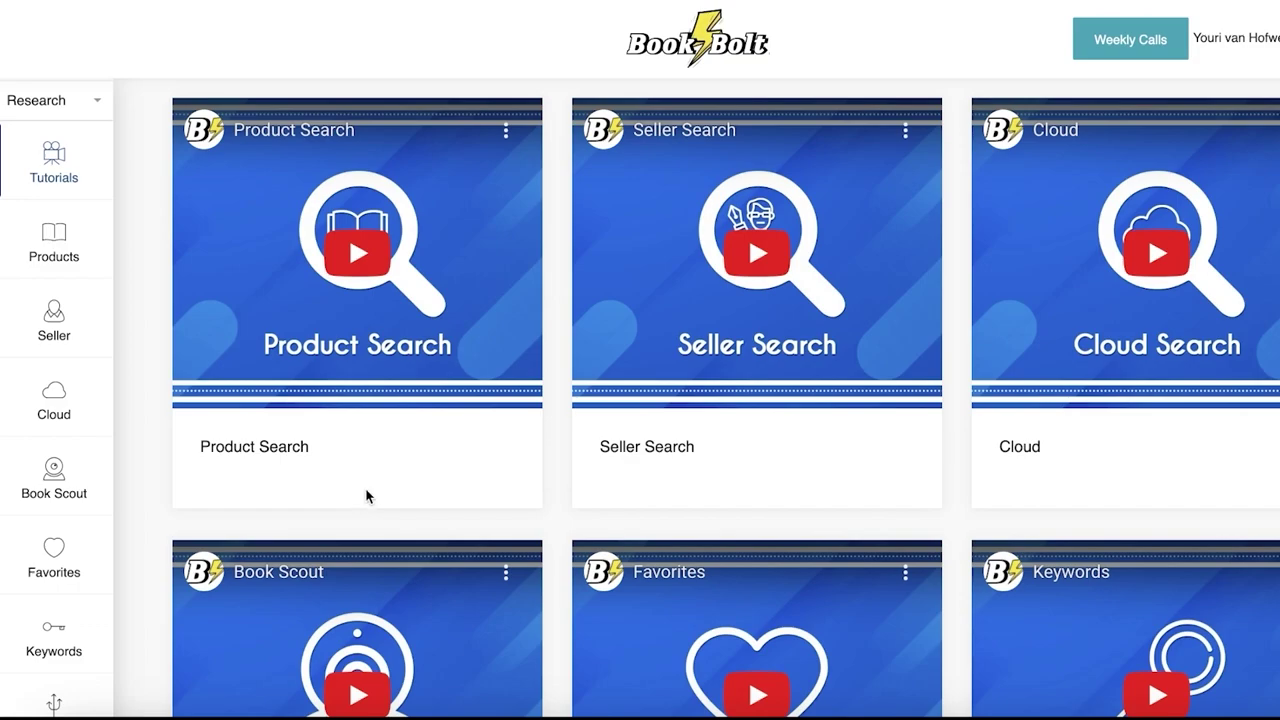
{"action": "left_click", "coordinate": [63, 712]}
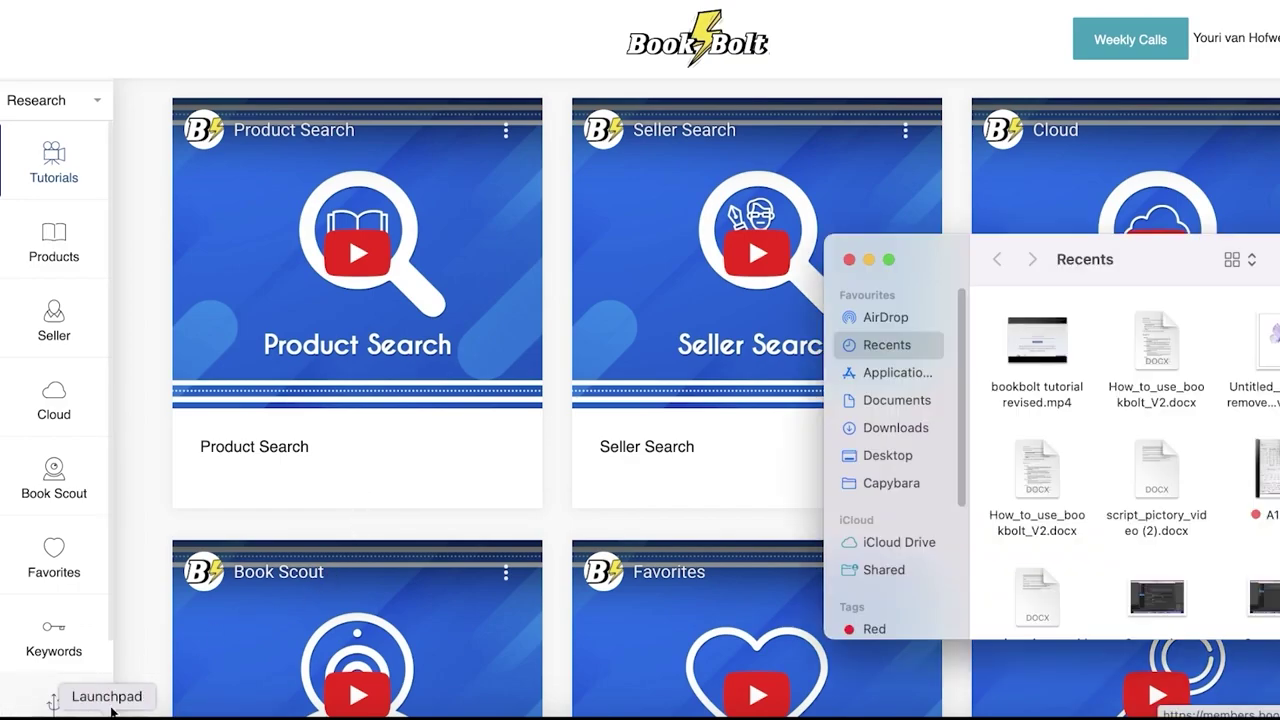
{"action": "left_click_drag", "start_coordinate": [926, 264], "coordinate": [520, 188]}
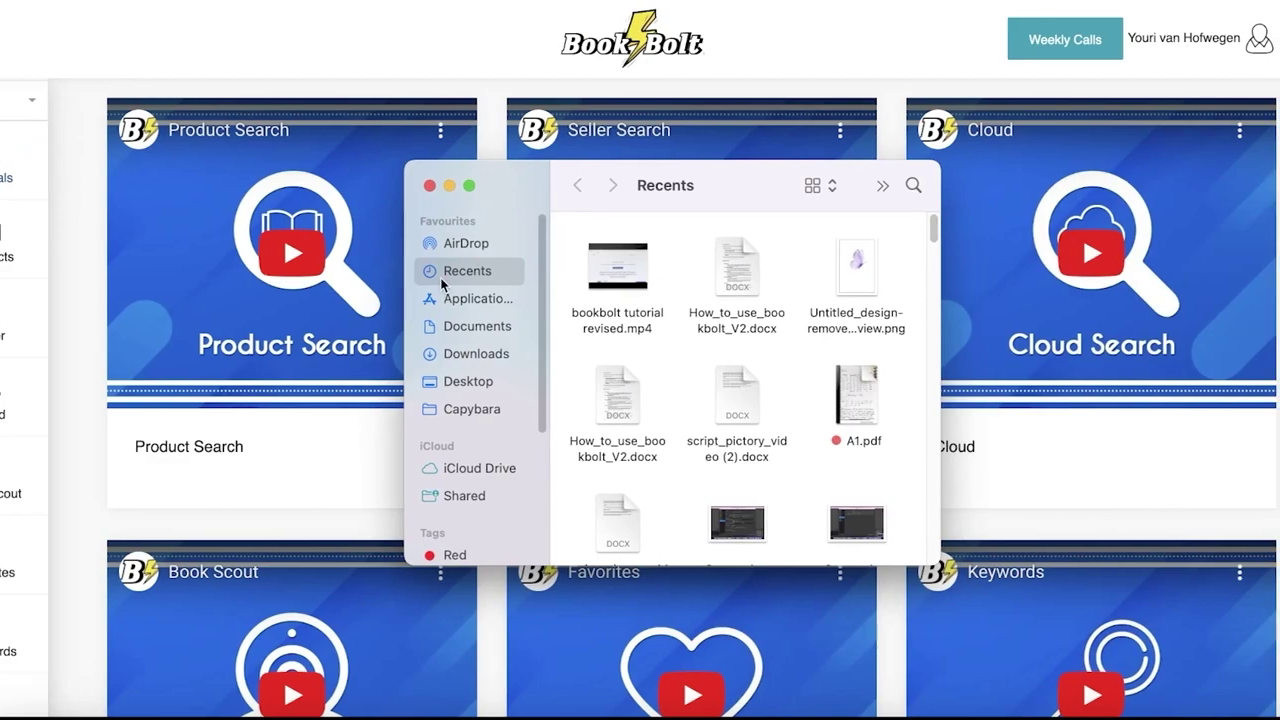
{"action": "left_click", "coordinate": [456, 381]}
{"action": "left_click", "coordinate": [460, 354]}
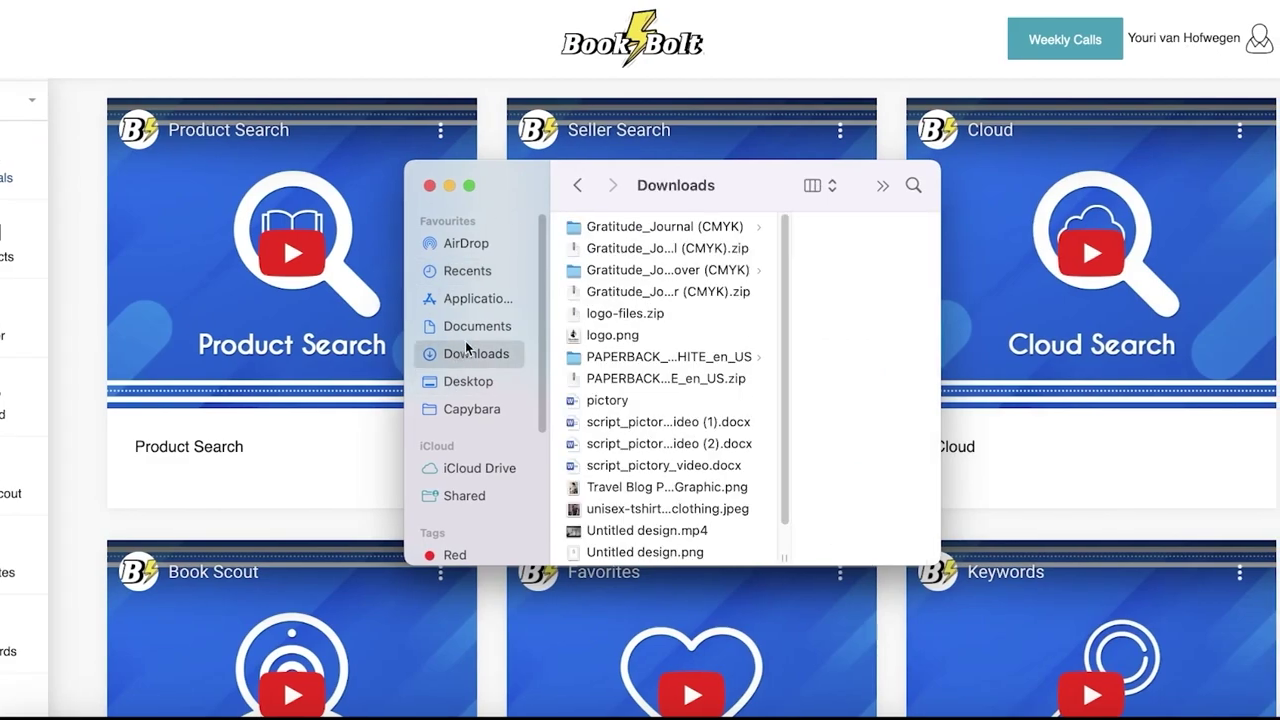
{"action": "left_click", "coordinate": [665, 250]}
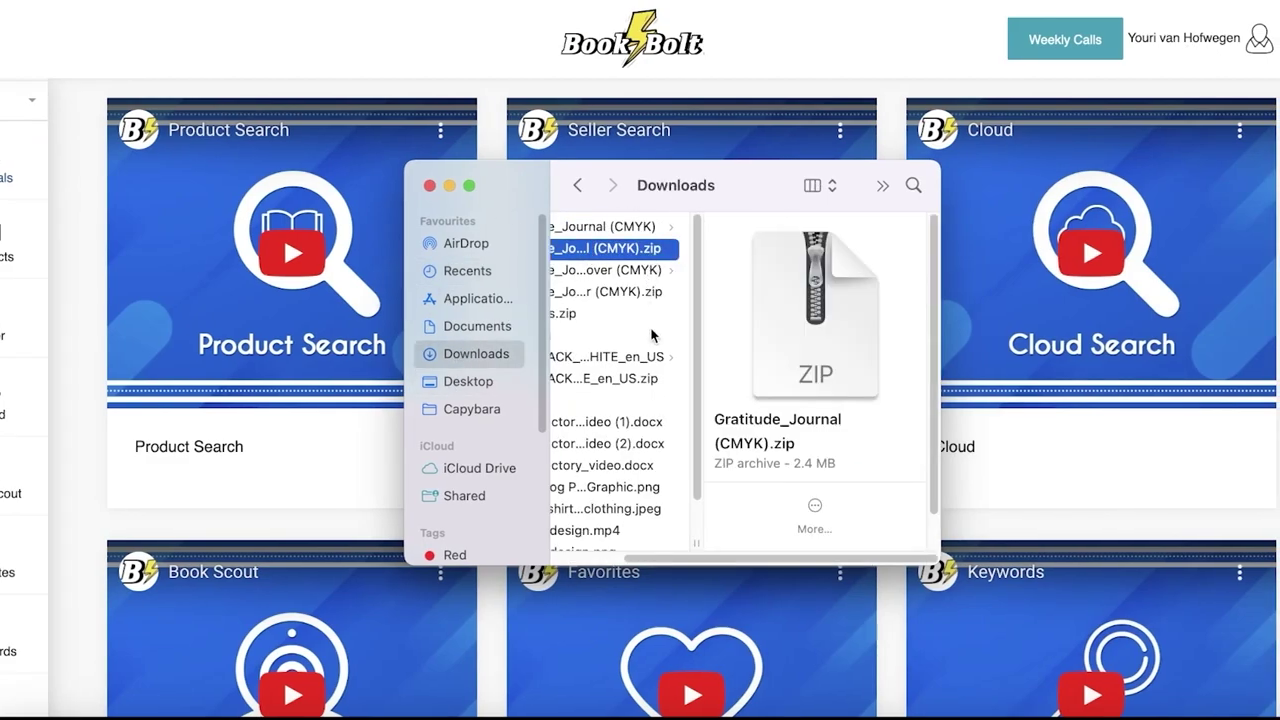
{"action": "left_click", "coordinate": [652, 270]}
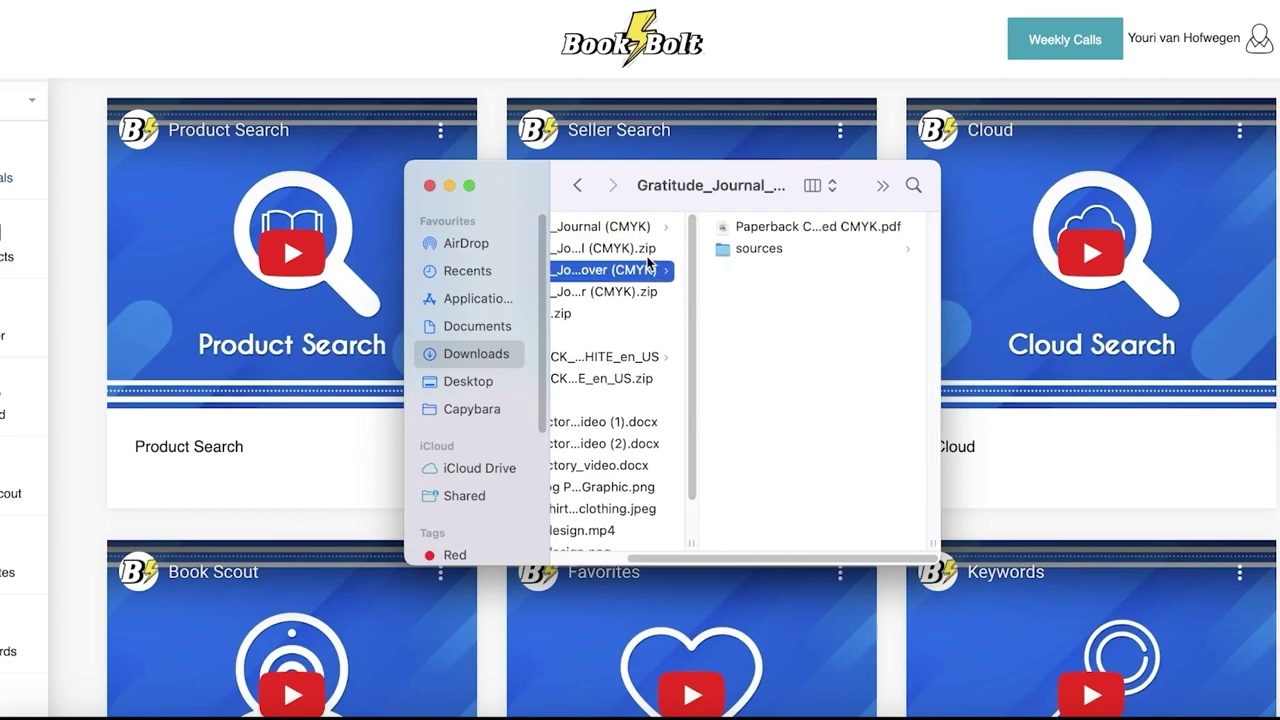
{"action": "double_click", "coordinate": [756, 226]}
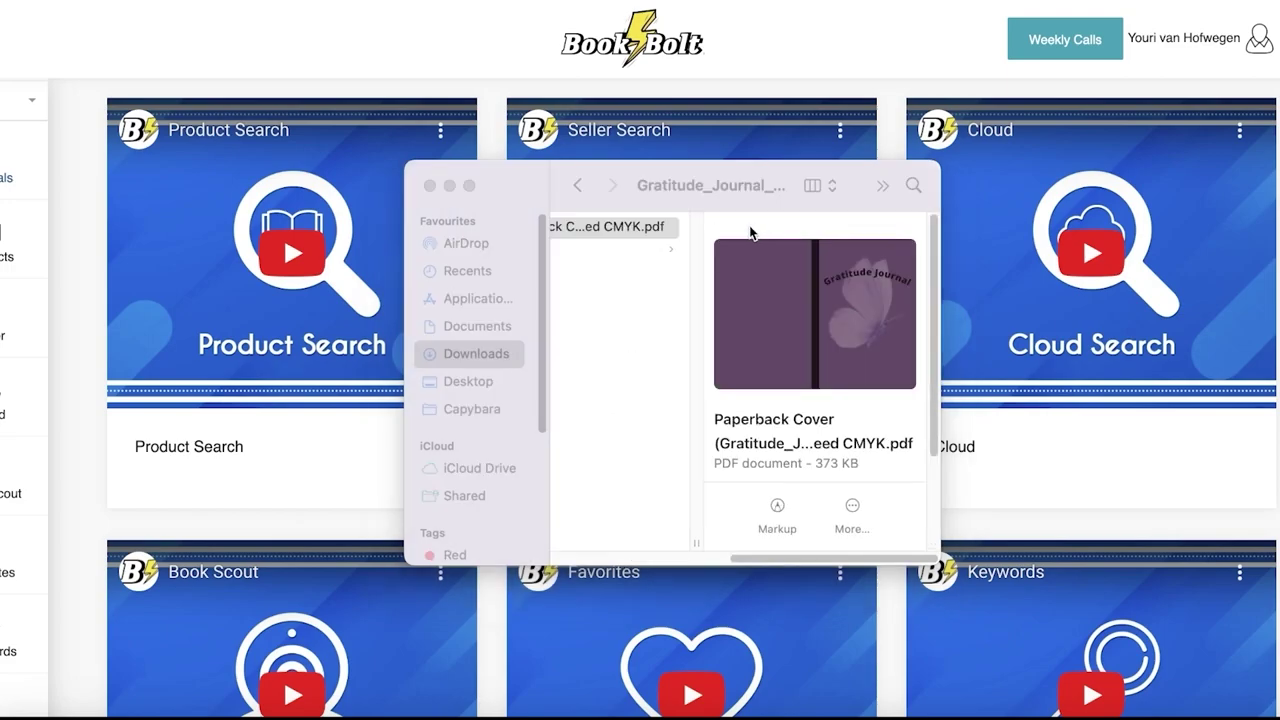
{"action": "scroll", "coordinate": [663, 243], "scroll_direction": "down", "scroll_amount": 5}
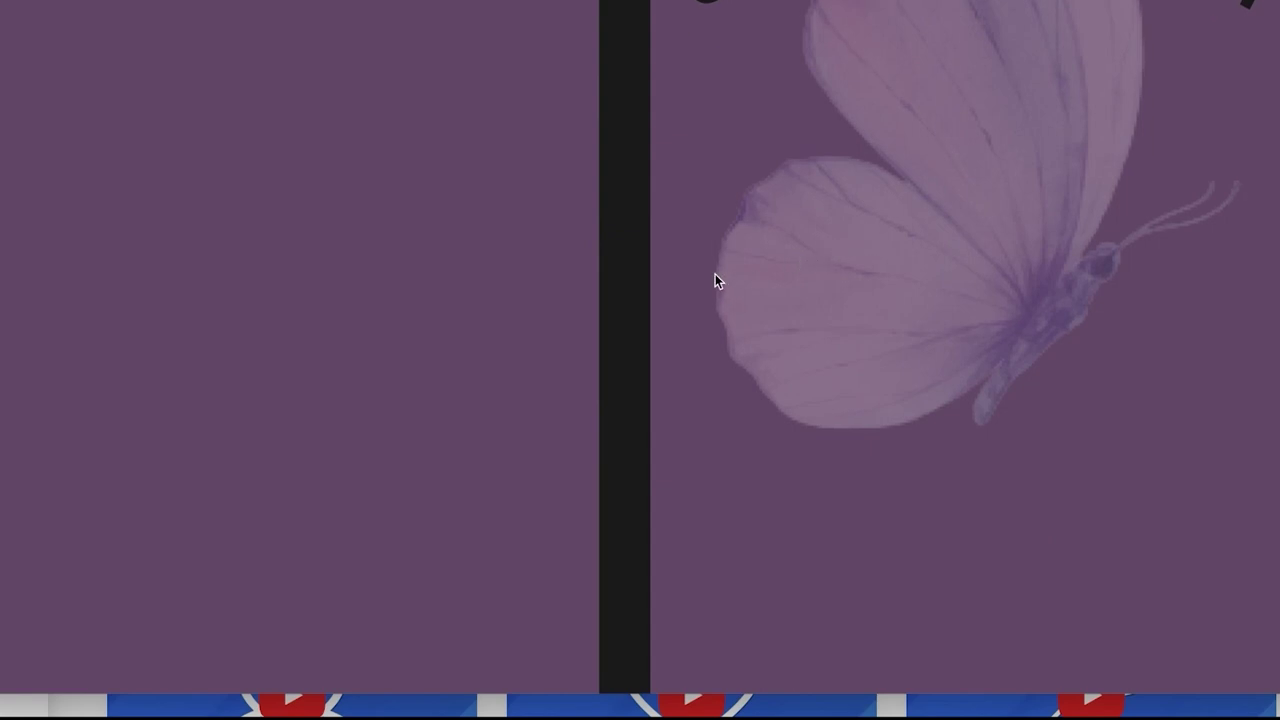
{"action": "key", "text": "space"}
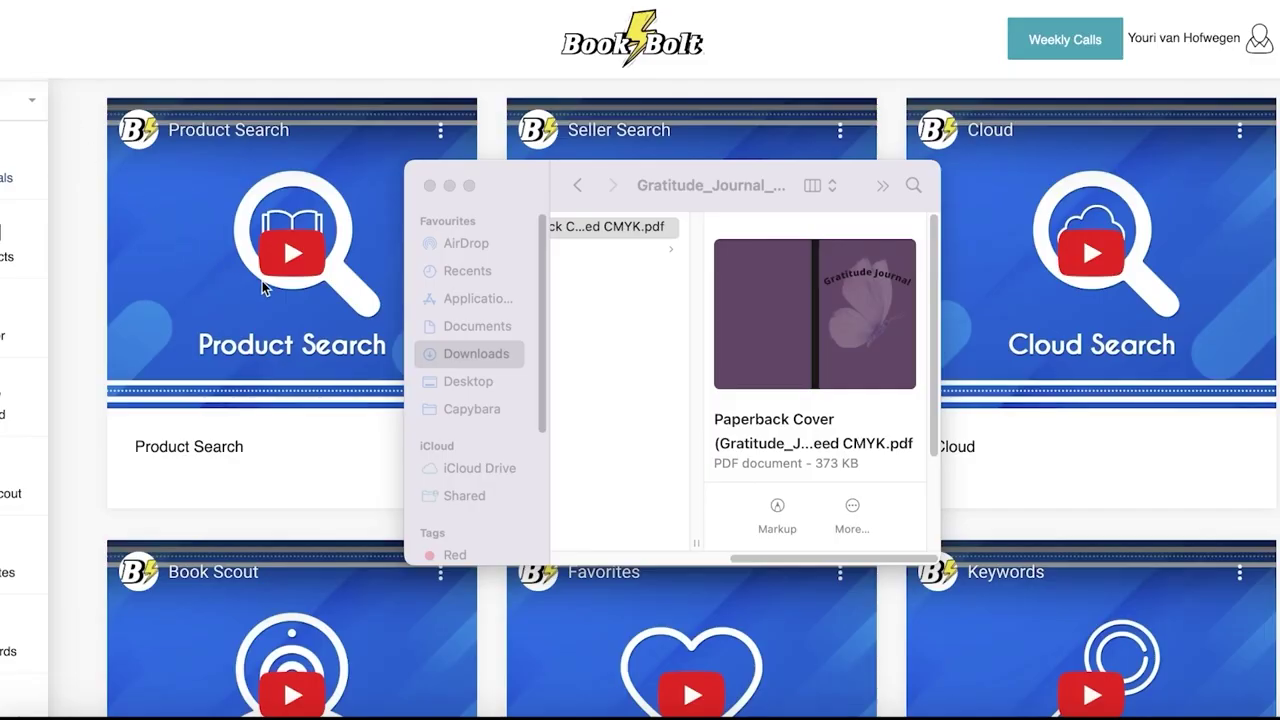
{"action": "left_click", "coordinate": [430, 186]}
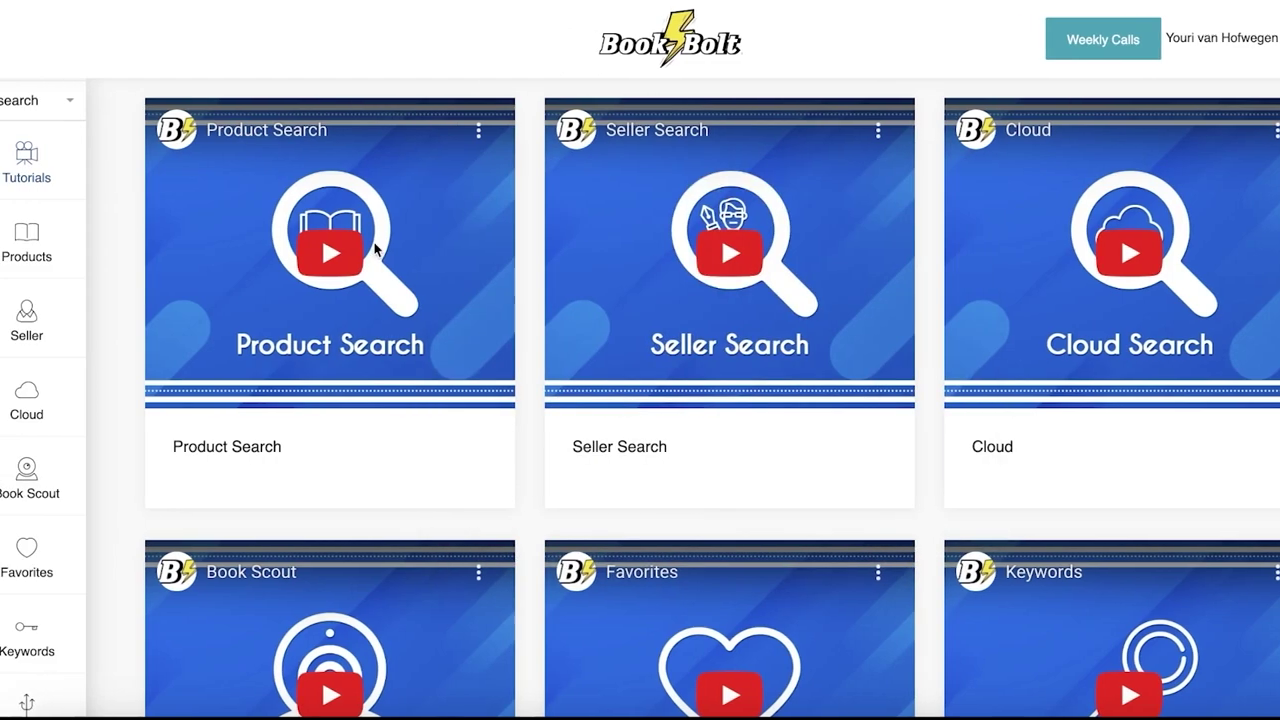
{"action": "left_click", "coordinate": [15, 102]}
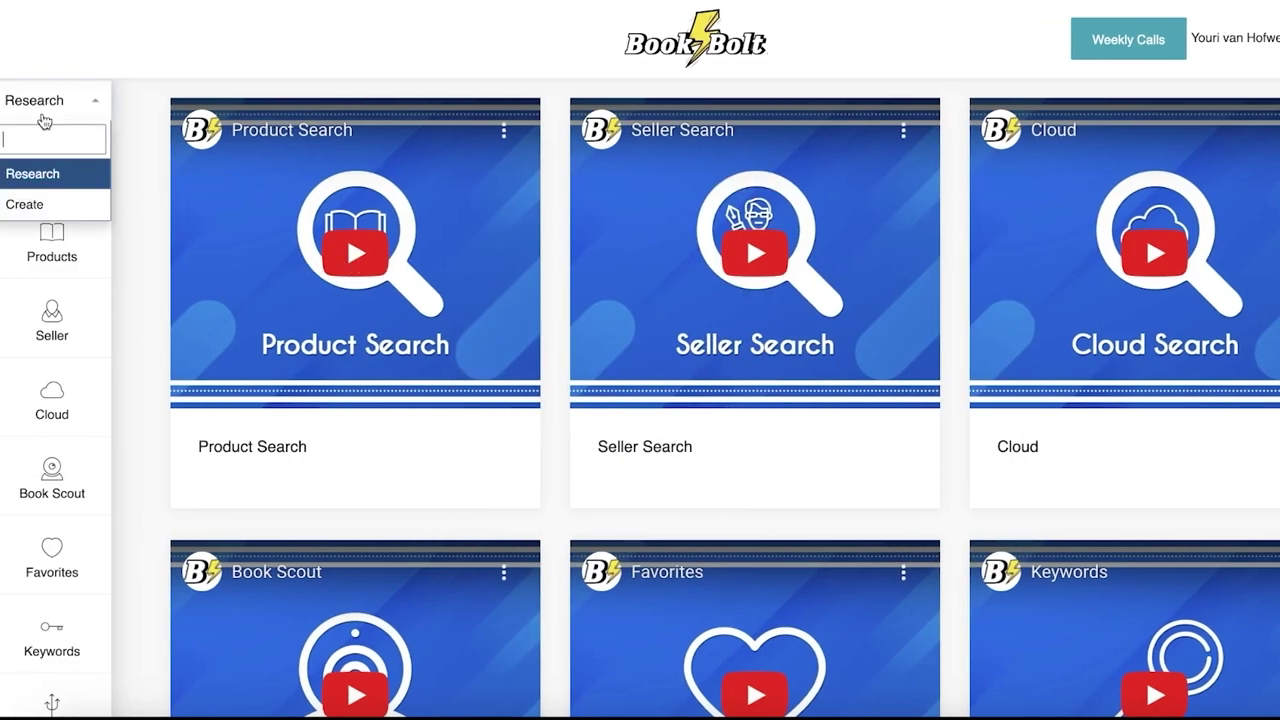
{"action": "left_click", "coordinate": [40, 205]}
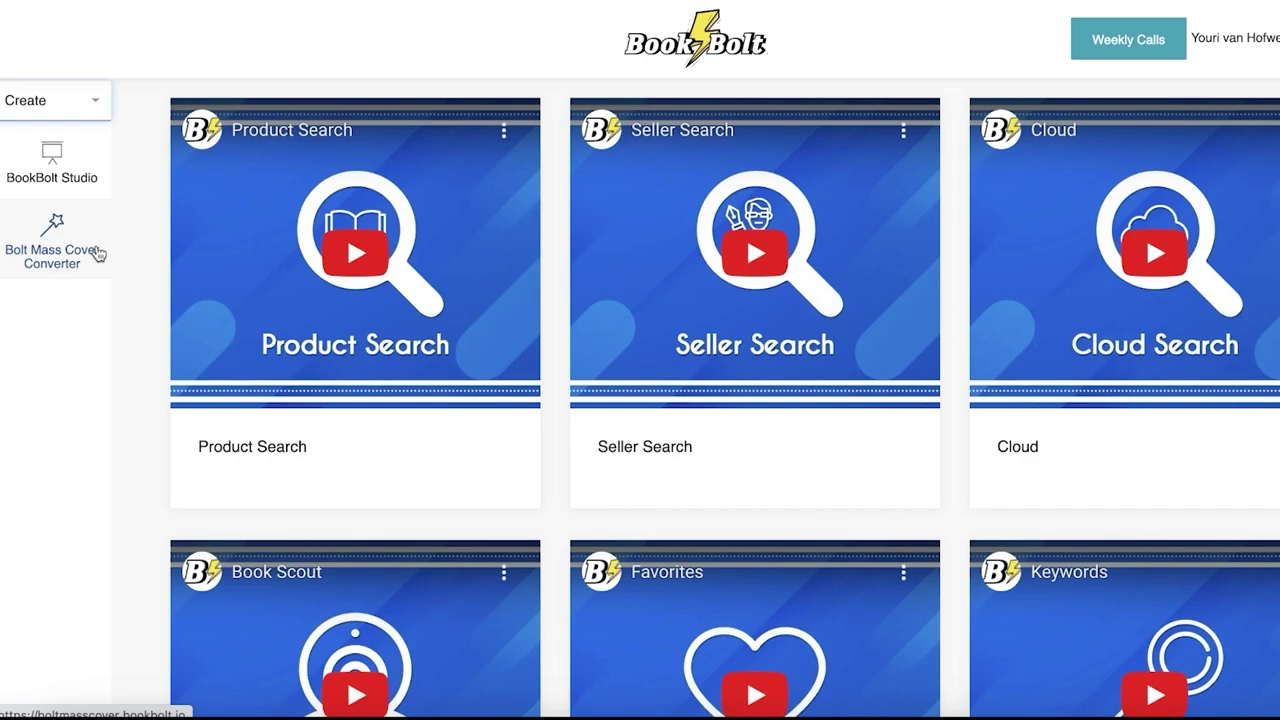
{"action": "left_click", "coordinate": [92, 116]}
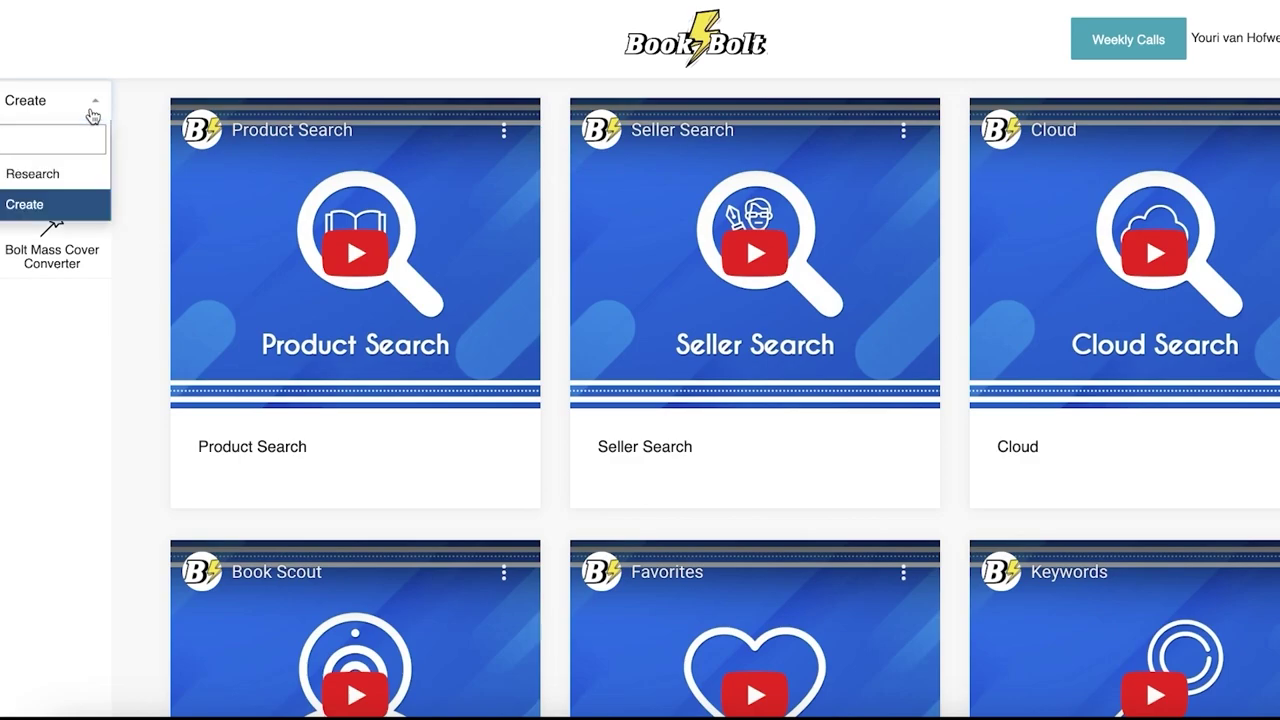
{"action": "left_click", "coordinate": [21, 176]}
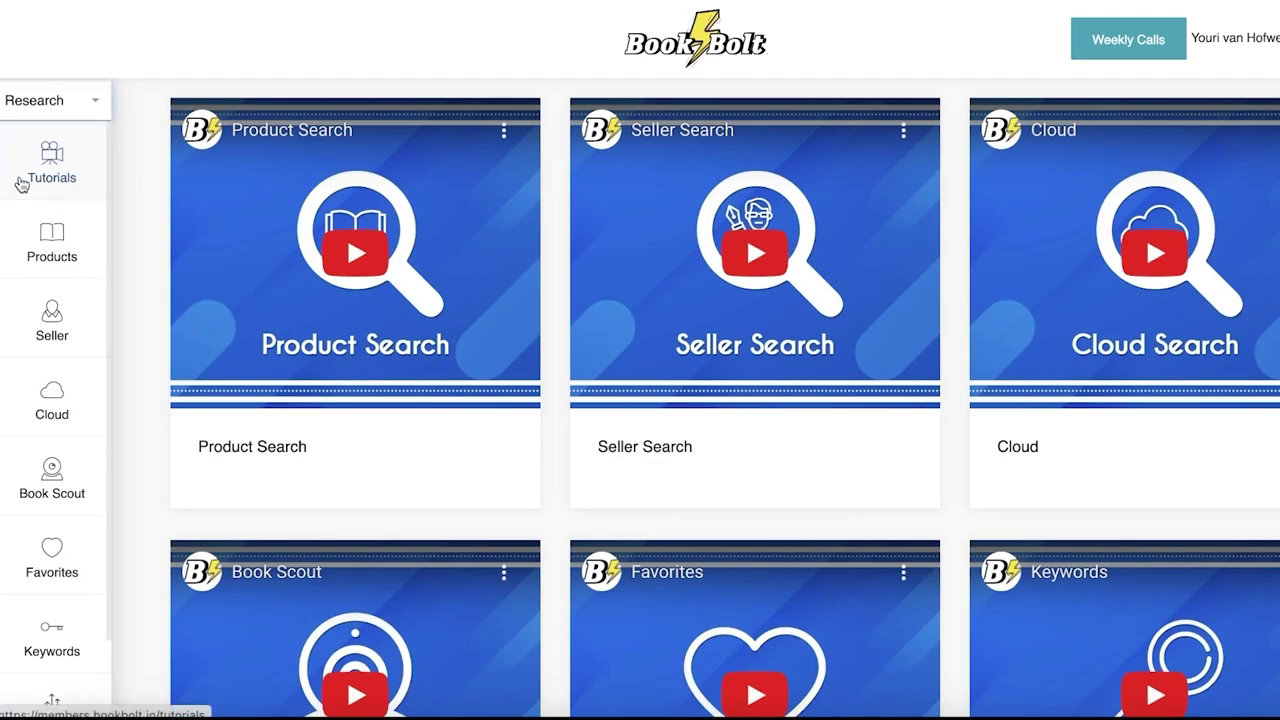
{"action": "left_click", "coordinate": [35, 237]}
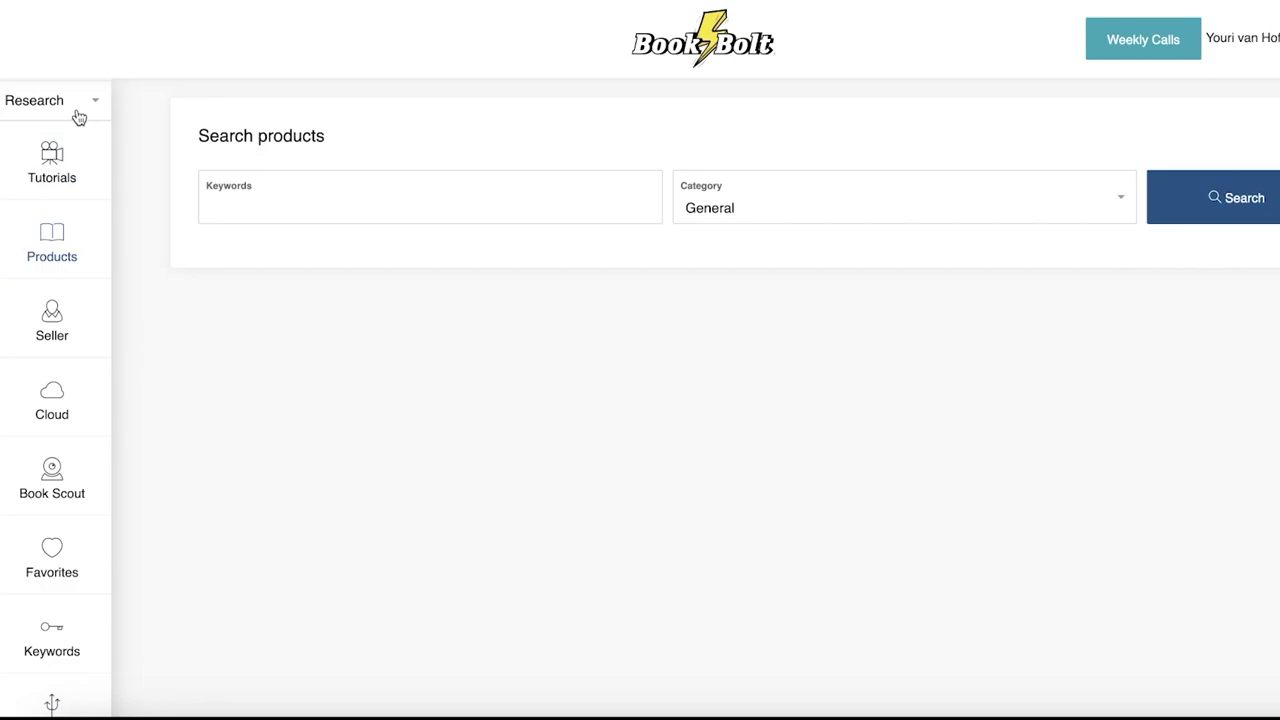
Step: Search Products for the keyword 'gratitude journal'
{"action": "left_click", "coordinate": [210, 222]}
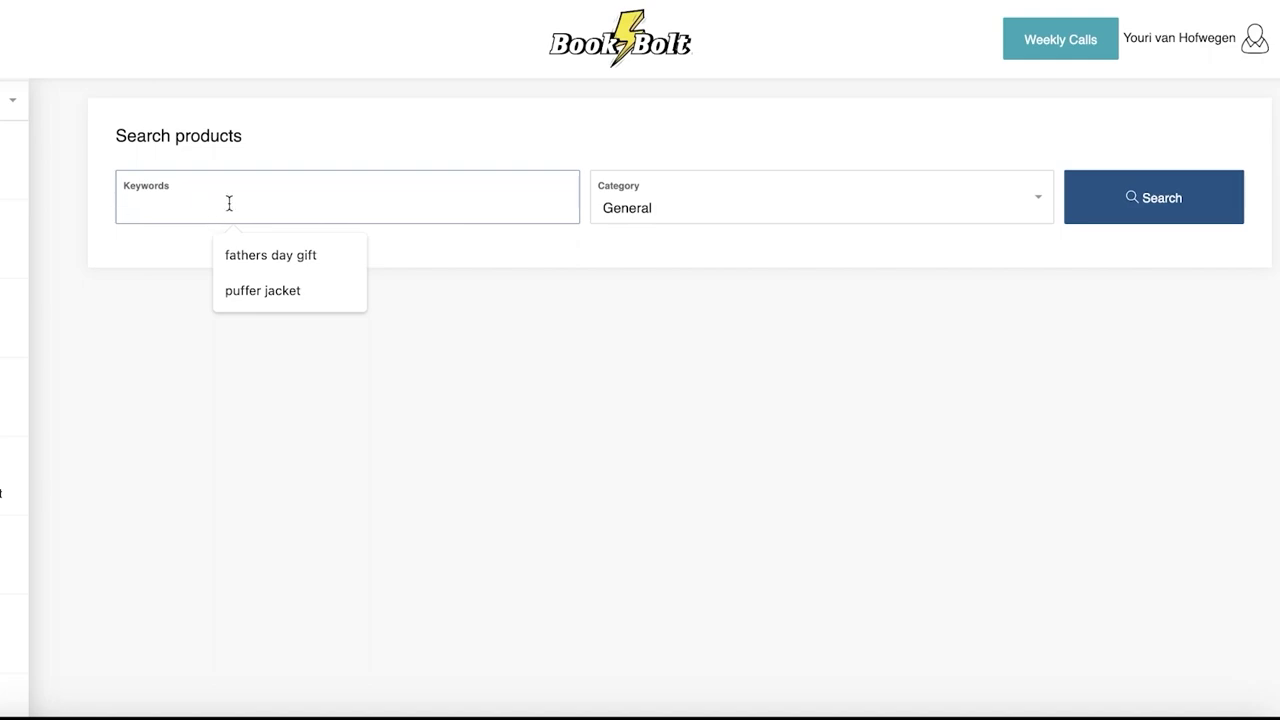
{"action": "type", "text": "gratitude journal"}
{"action": "key", "text": "Return"}
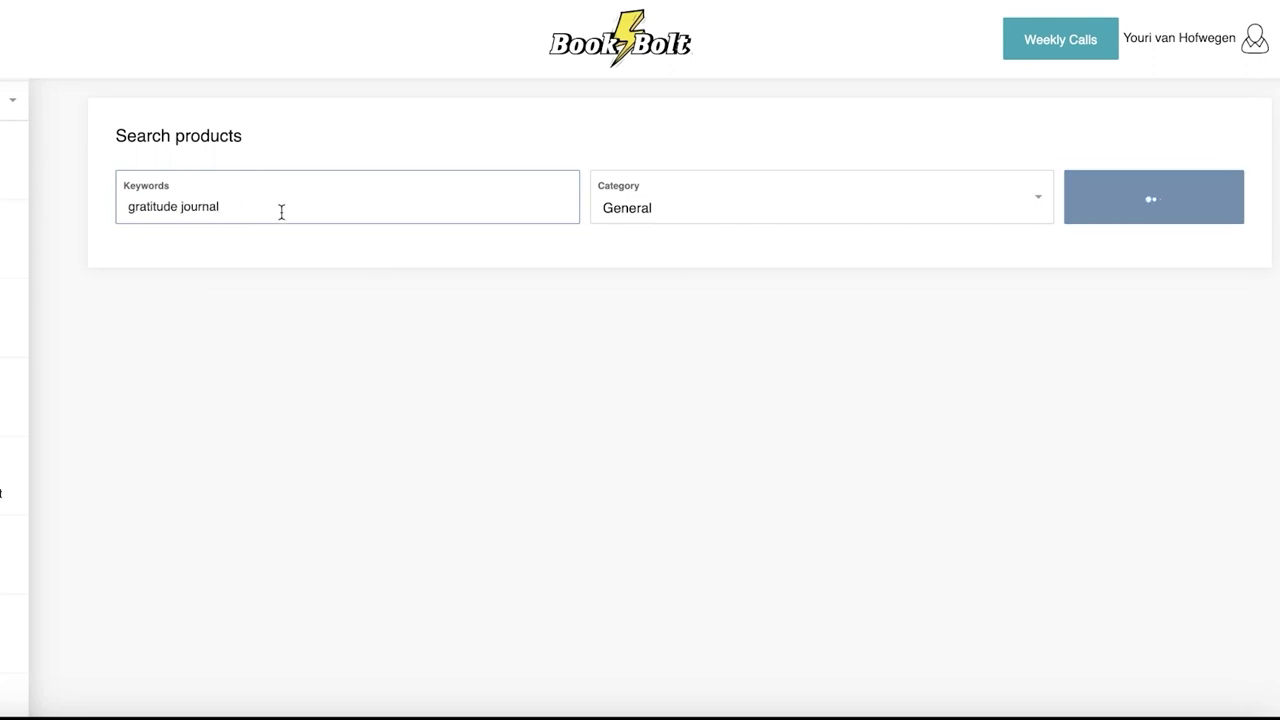
Step: Review the gratitude journal results, their BSR and sales, and the related keyword volumes
{"action": "scroll", "coordinate": [294, 233], "scroll_direction": "down", "scroll_amount": 5}
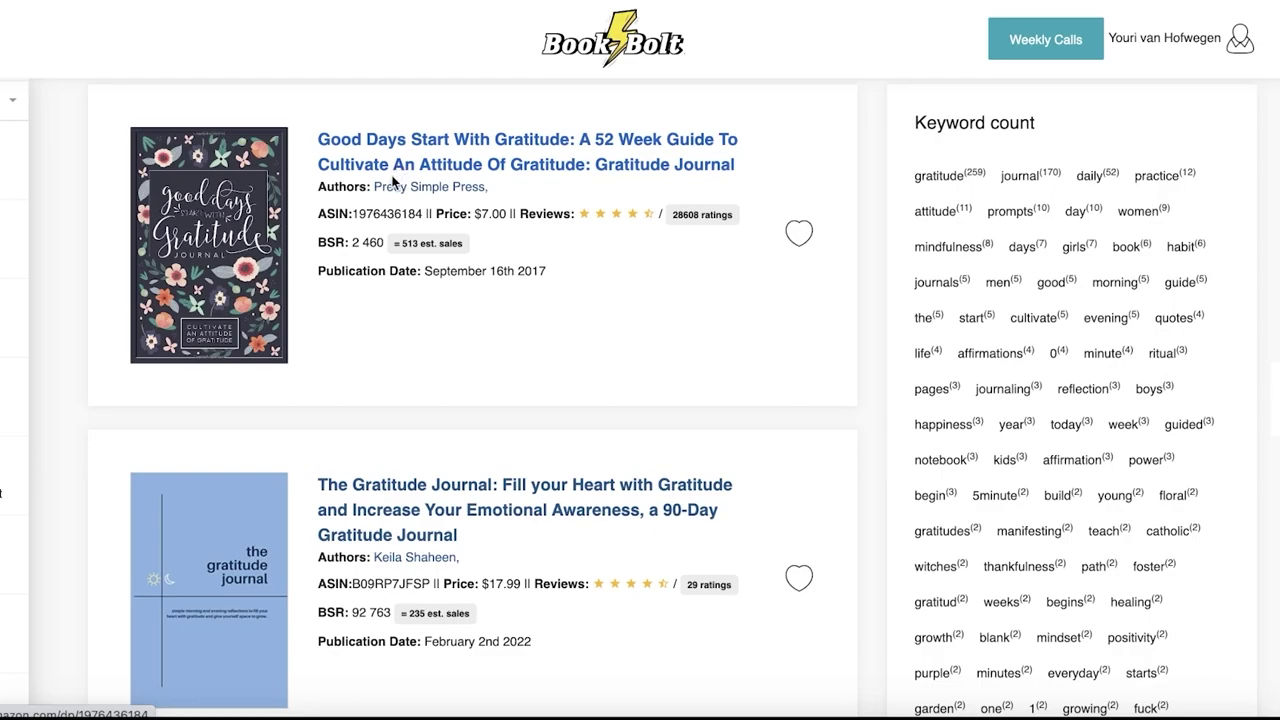
{"action": "scroll", "coordinate": [398, 172], "scroll_direction": "down", "scroll_amount": 2}
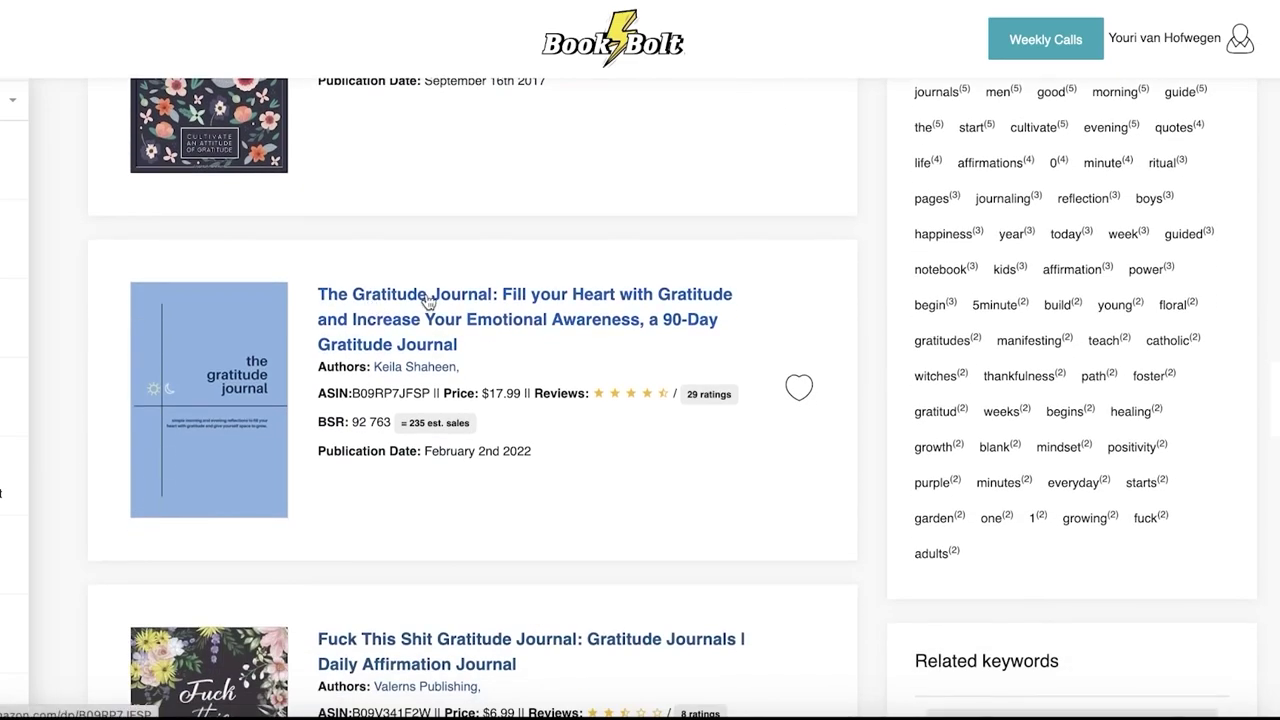
{"action": "scroll", "coordinate": [425, 298], "scroll_direction": "down", "scroll_amount": 2}
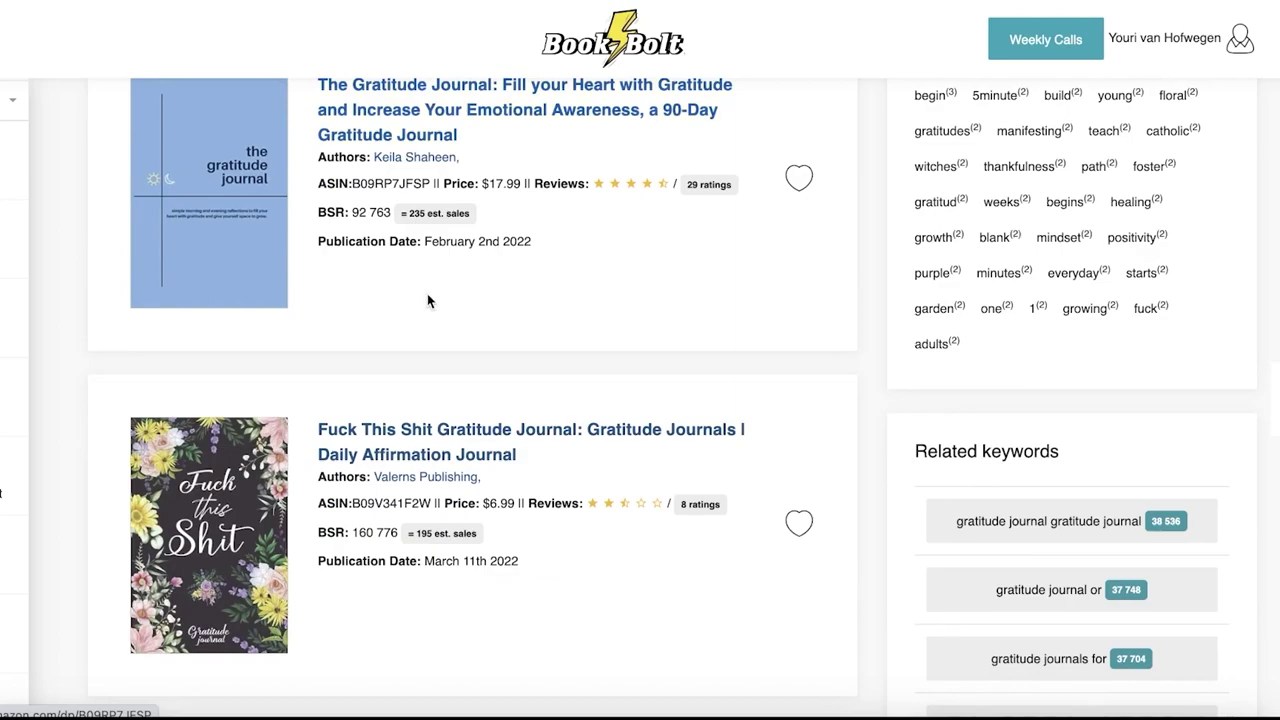
{"action": "scroll", "coordinate": [430, 300], "scroll_direction": "down", "scroll_amount": 5}
{"action": "scroll", "coordinate": [430, 298], "scroll_direction": "down", "scroll_amount": 3}
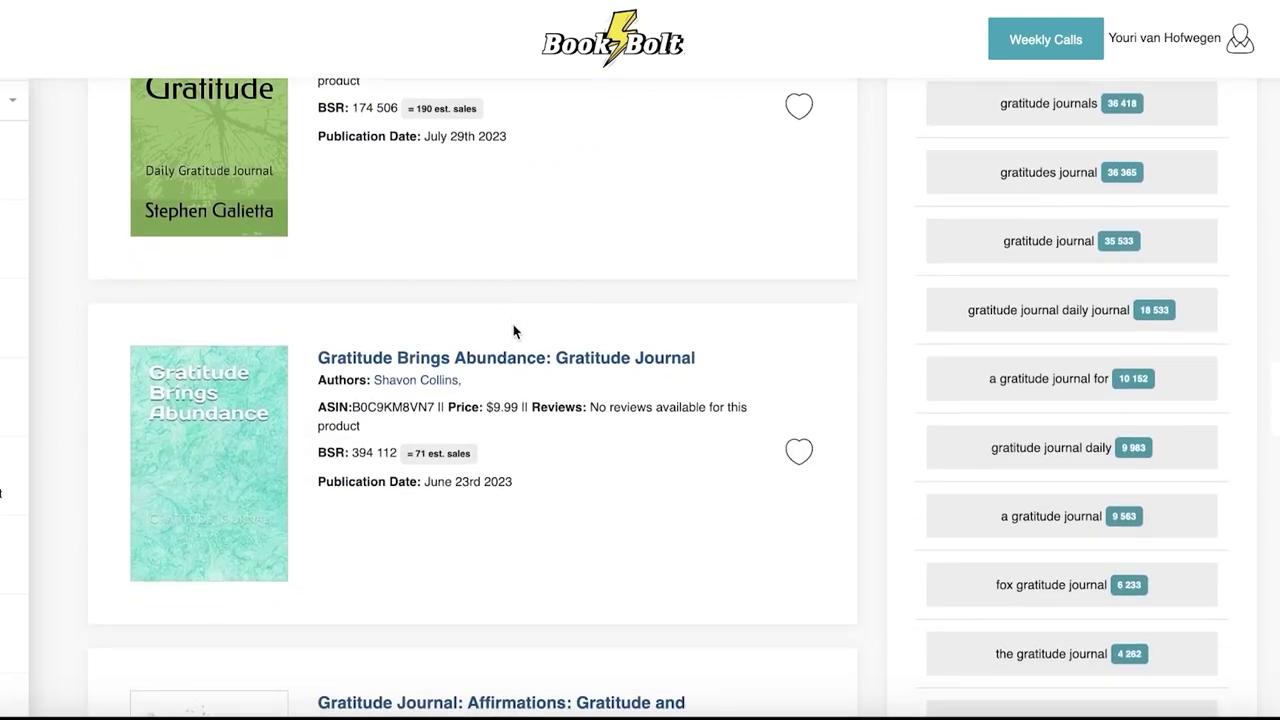
{"action": "scroll", "coordinate": [509, 346], "scroll_direction": "up", "scroll_amount": 10}
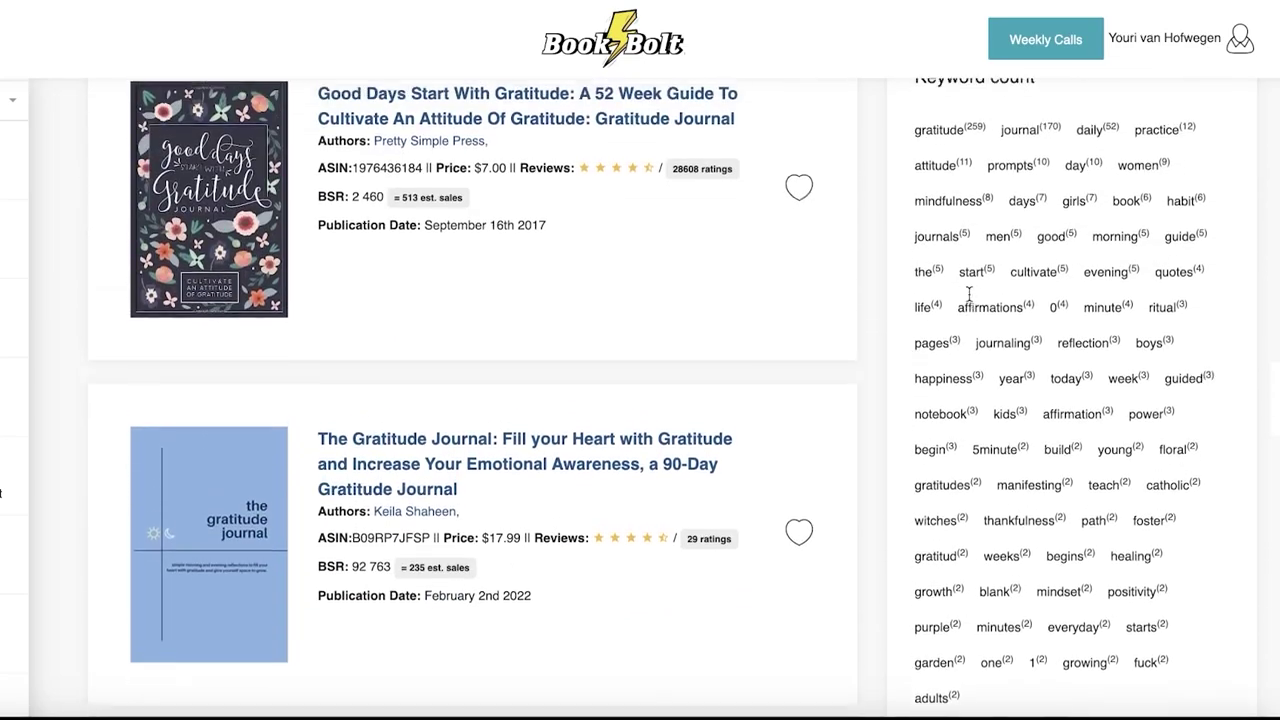
{"action": "scroll", "coordinate": [968, 293], "scroll_direction": "up", "scroll_amount": 1}
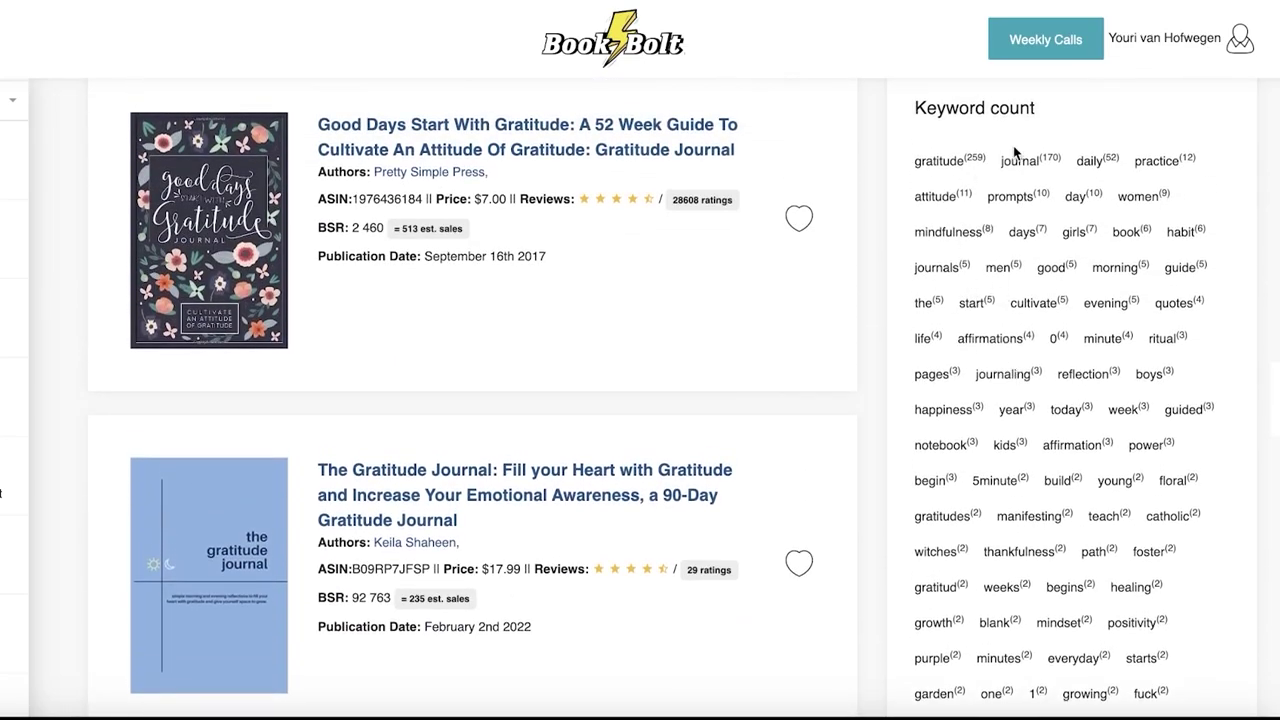
{"action": "scroll", "coordinate": [1015, 230], "scroll_direction": "down", "scroll_amount": 5}
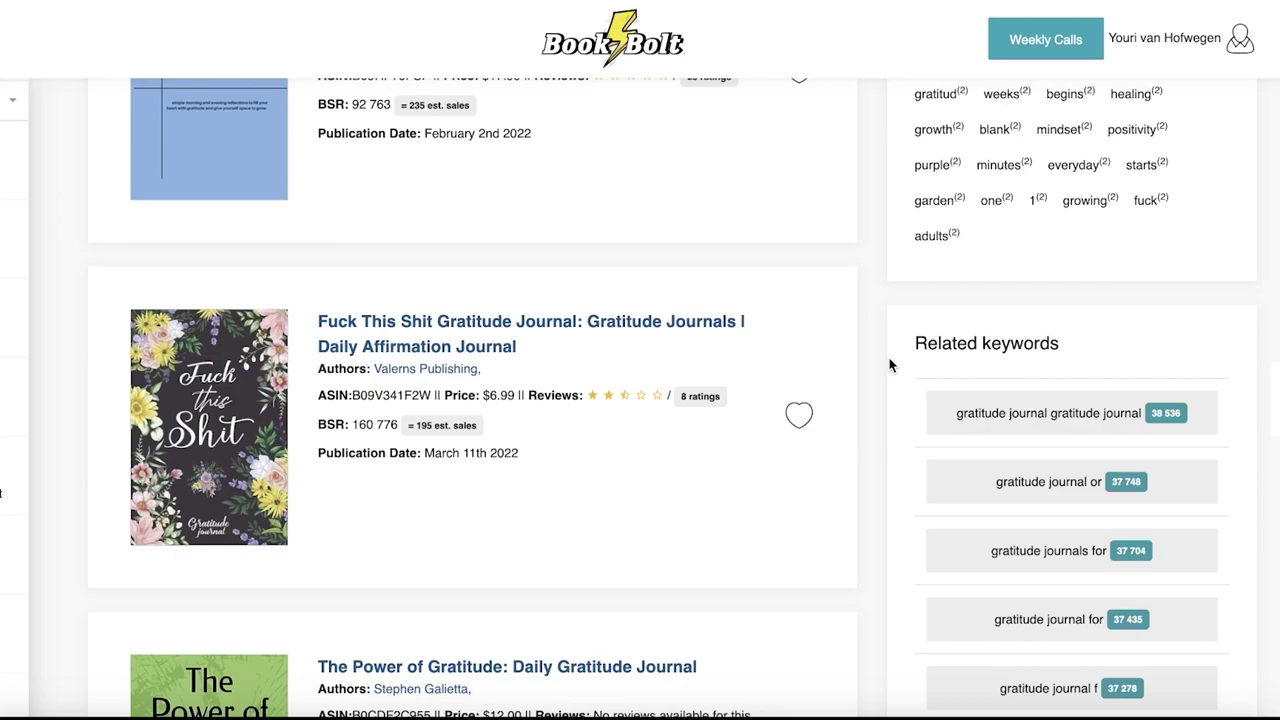
{"action": "scroll", "coordinate": [890, 365], "scroll_direction": "down", "scroll_amount": 5}
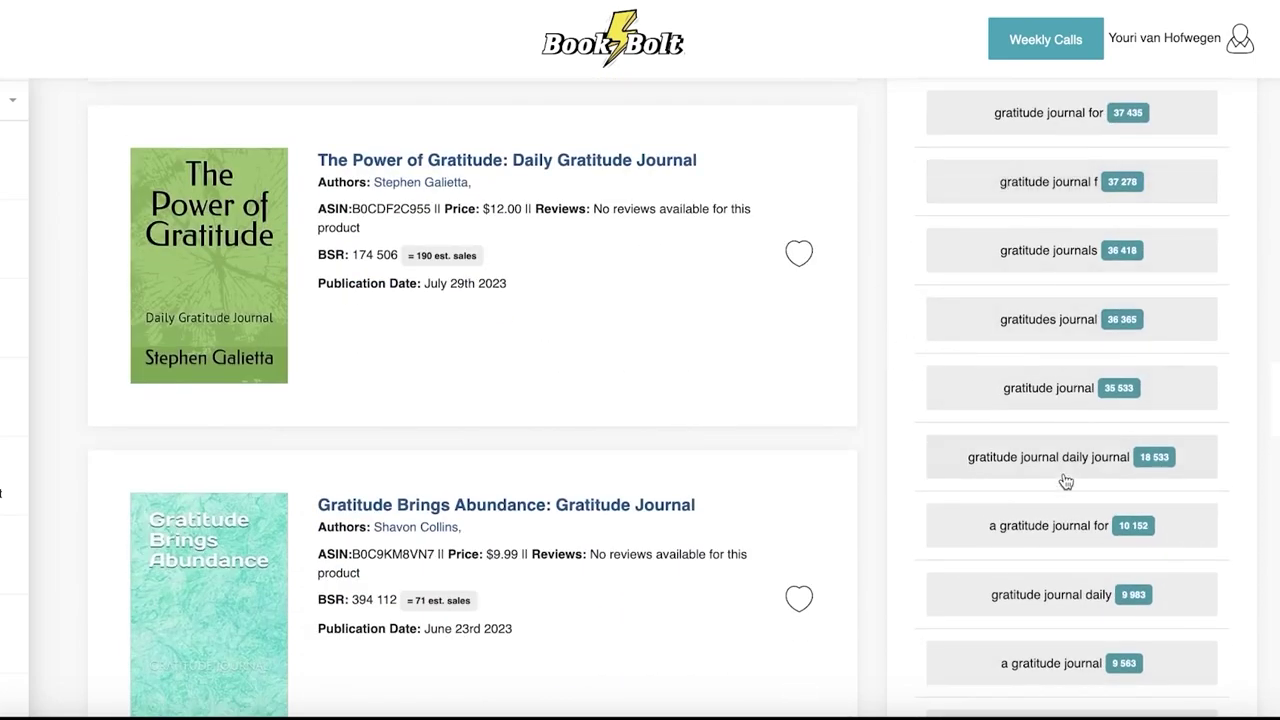
{"action": "scroll", "coordinate": [1050, 450], "scroll_direction": "down", "scroll_amount": 2}
{"action": "scroll", "coordinate": [1028, 500], "scroll_direction": "down", "scroll_amount": 3}
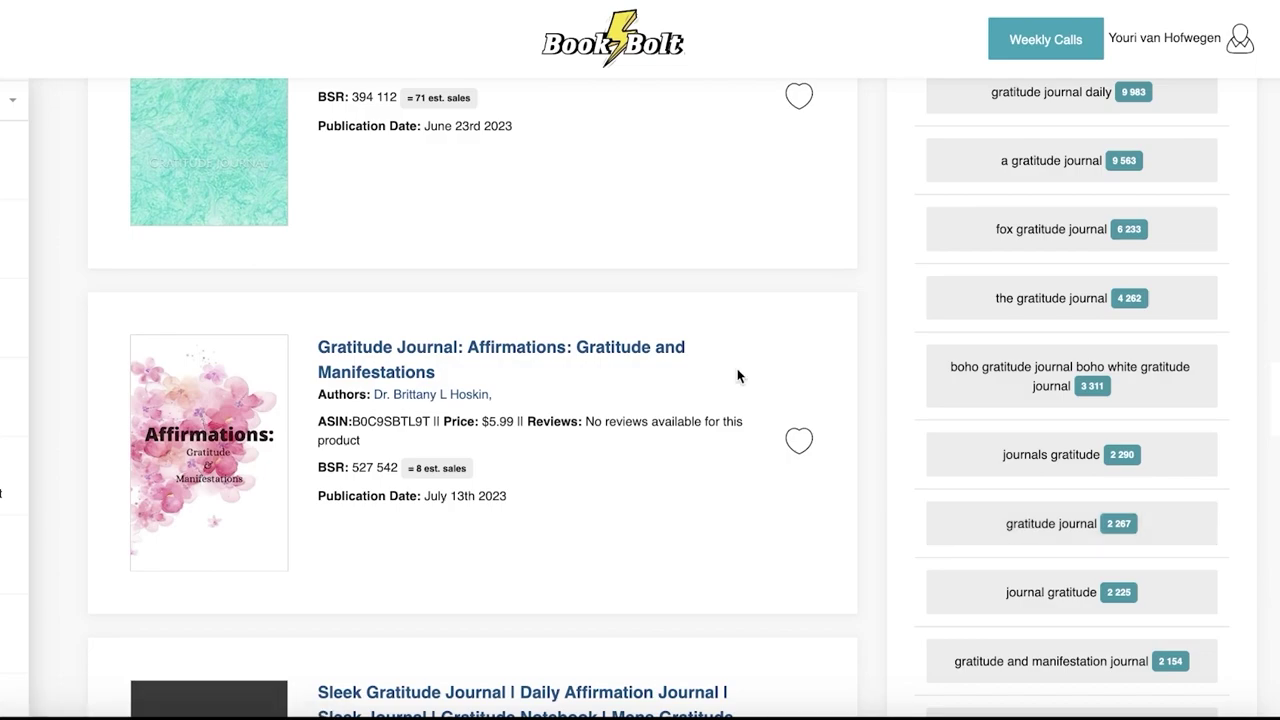
{"action": "scroll", "coordinate": [974, 300], "scroll_direction": "down", "scroll_amount": 5}
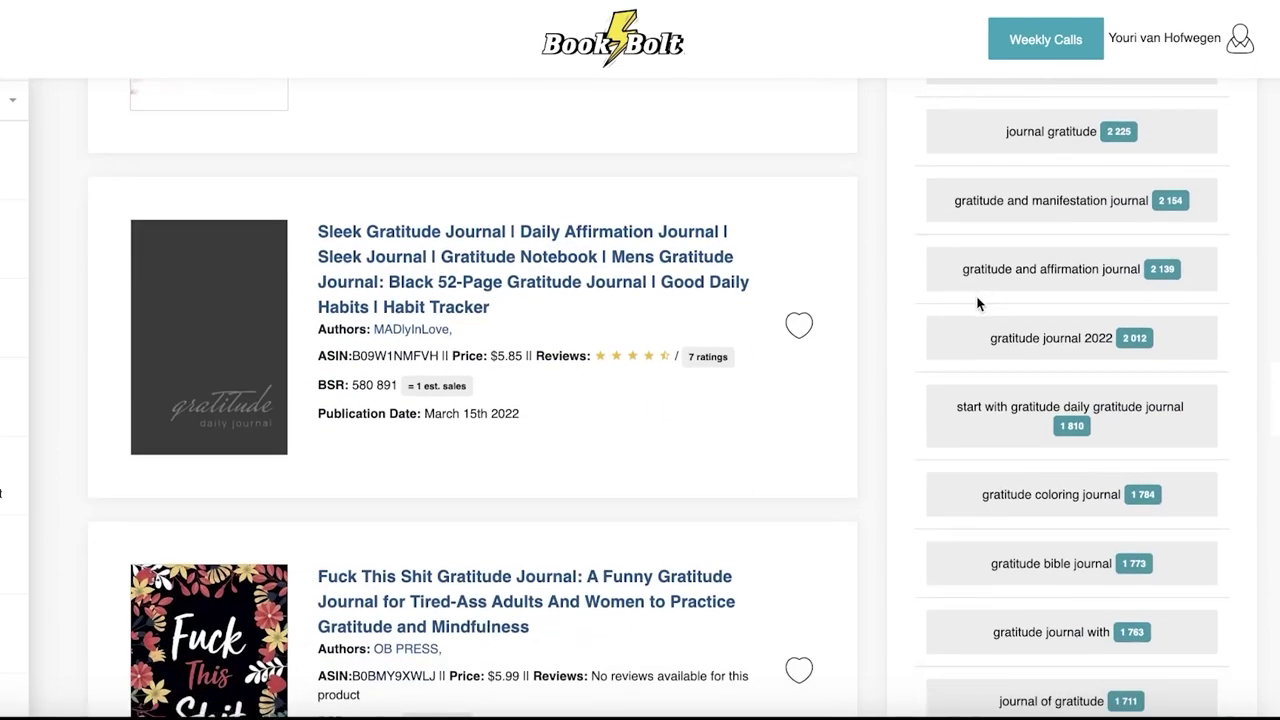
{"action": "scroll", "coordinate": [978, 303], "scroll_direction": "down", "scroll_amount": 8}
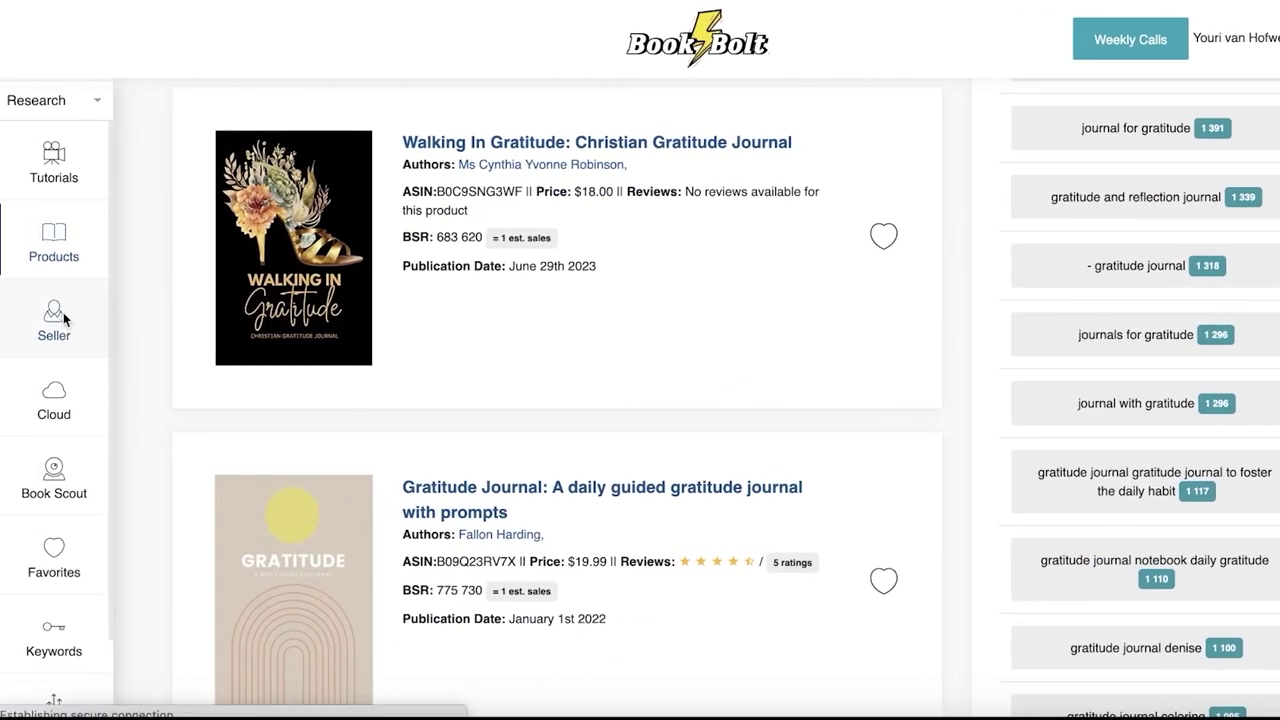
Step: Run a seller search for 'journal'
{"action": "left_click", "coordinate": [63, 318]}
{"action": "left_click", "coordinate": [300, 211]}
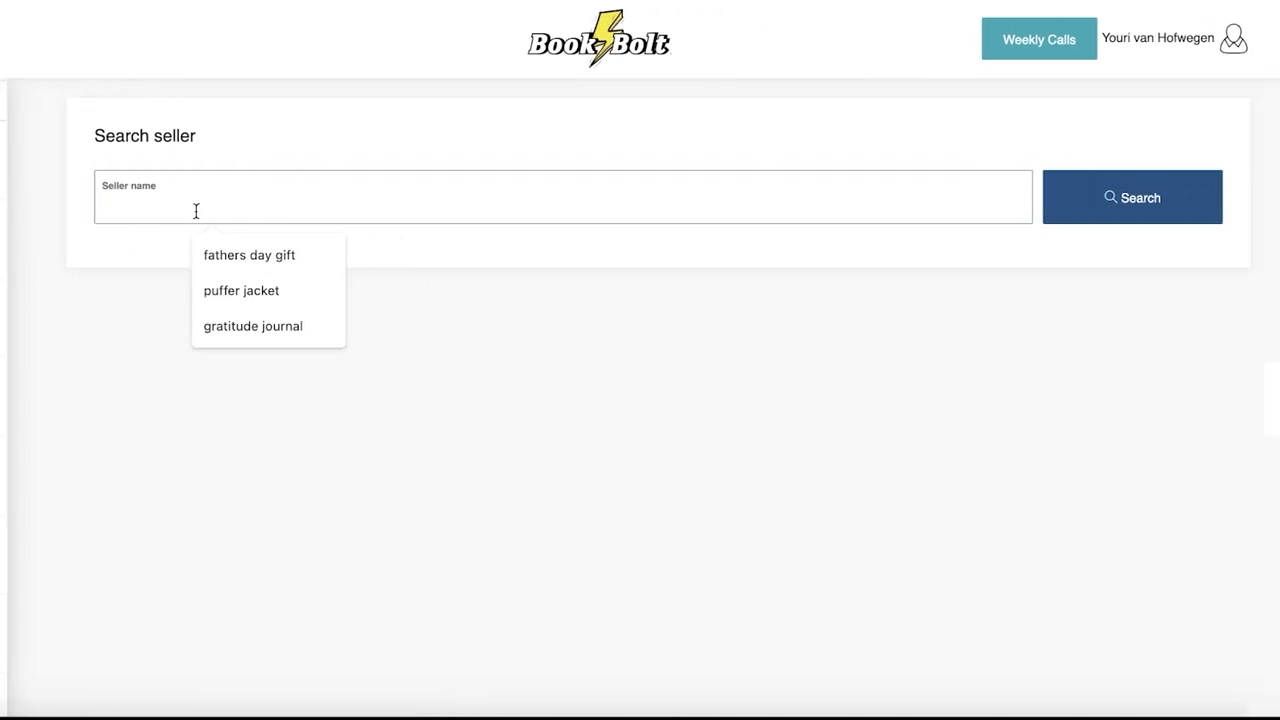
{"action": "type", "text": "journal"}
{"action": "key", "text": "Return"}
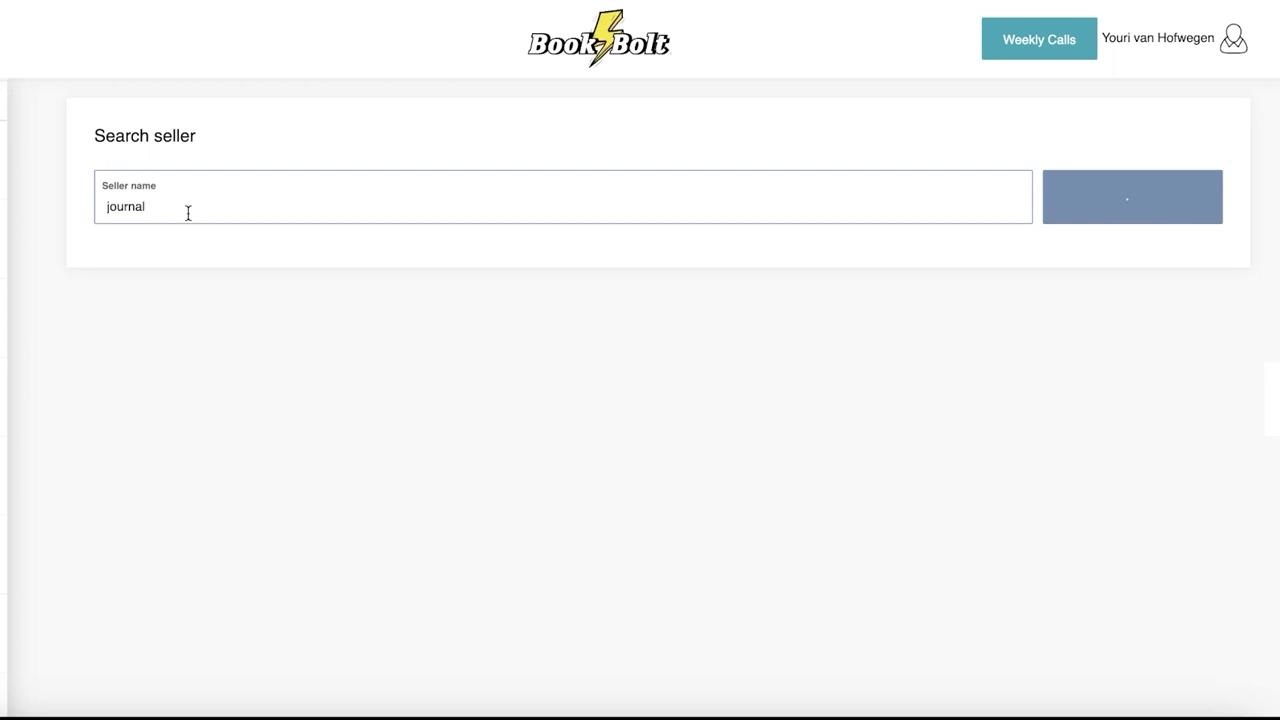
Step: Look over the journal seller results, then bring out the navigation sidebar
{"action": "scroll", "coordinate": [351, 322], "scroll_direction": "down", "scroll_amount": 2}
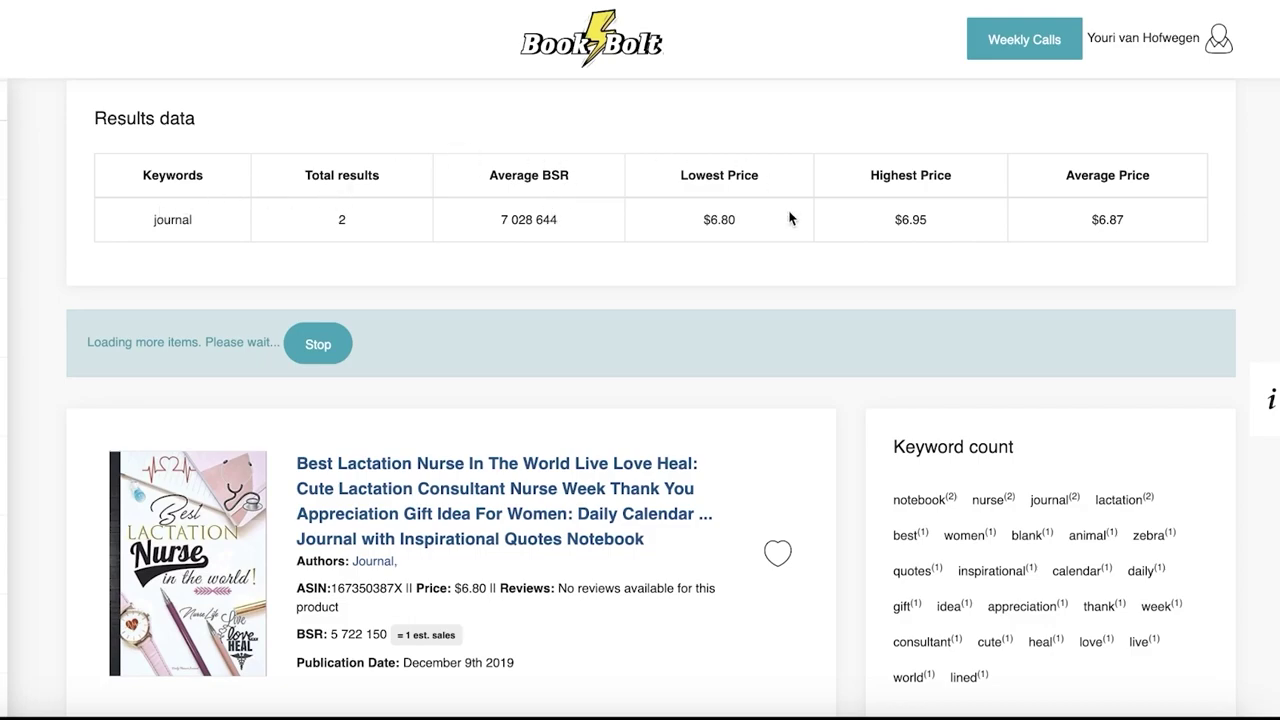
{"action": "scroll", "coordinate": [950, 225], "scroll_direction": "down", "scroll_amount": 5}
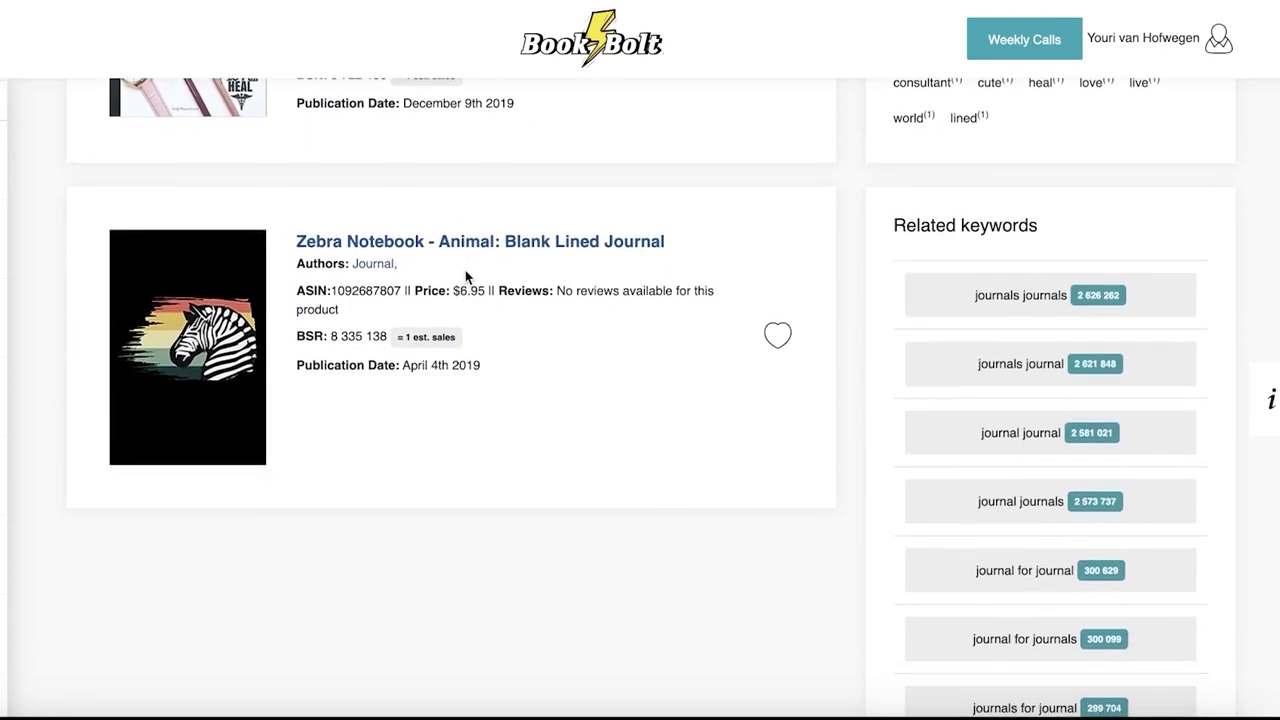
{"action": "scroll", "coordinate": [465, 270], "scroll_direction": "up", "scroll_amount": 2}
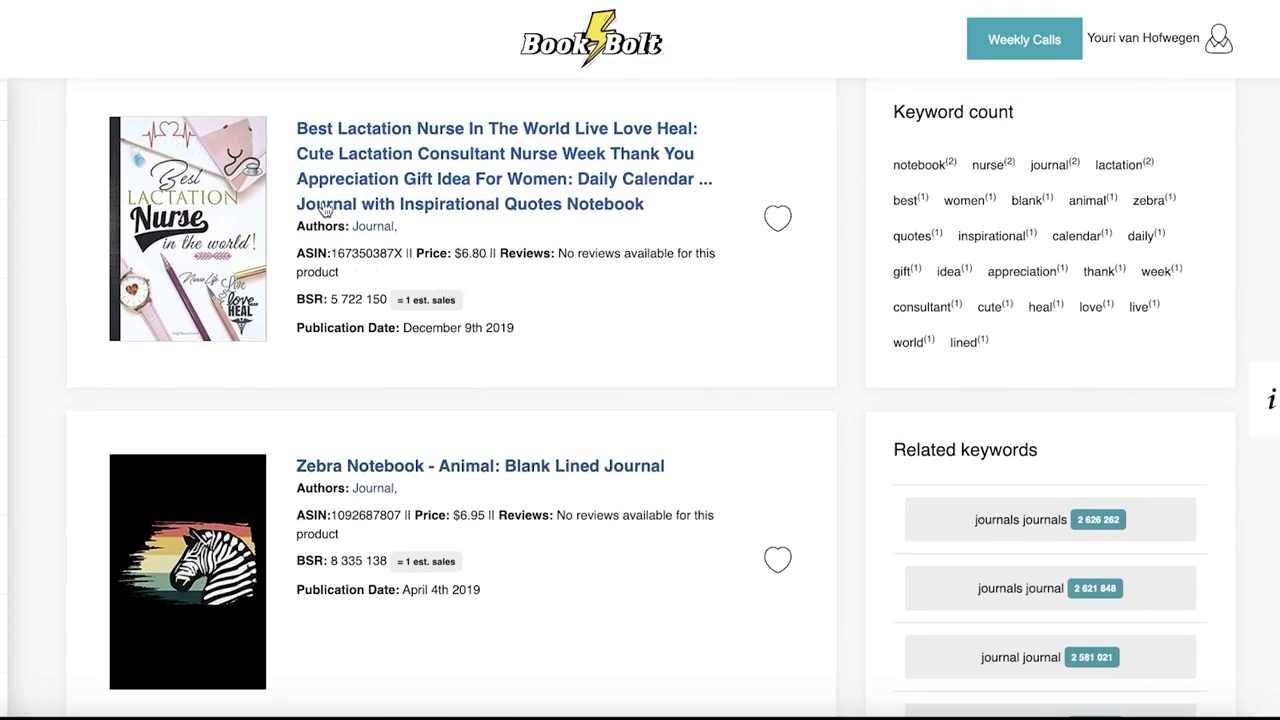
{"action": "scroll", "coordinate": [278, 272], "scroll_direction": "up", "scroll_amount": 2}
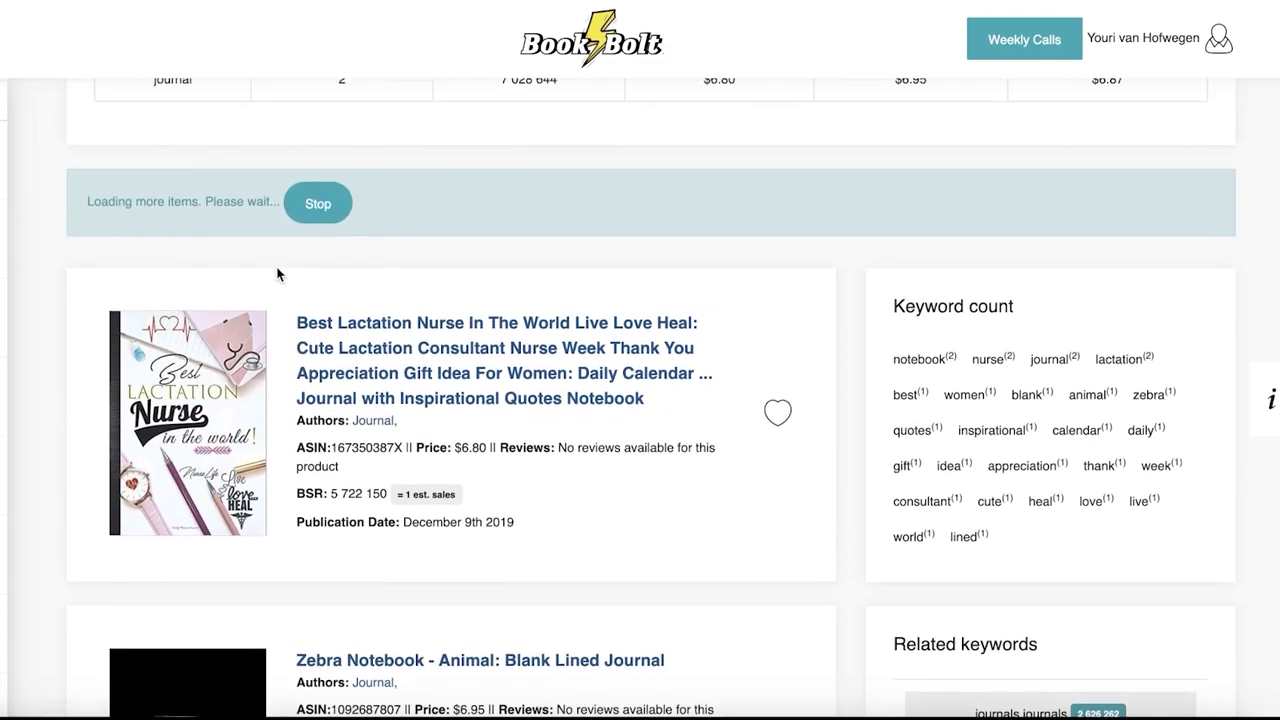
{"action": "scroll", "coordinate": [278, 273], "scroll_direction": "up", "scroll_amount": 3}
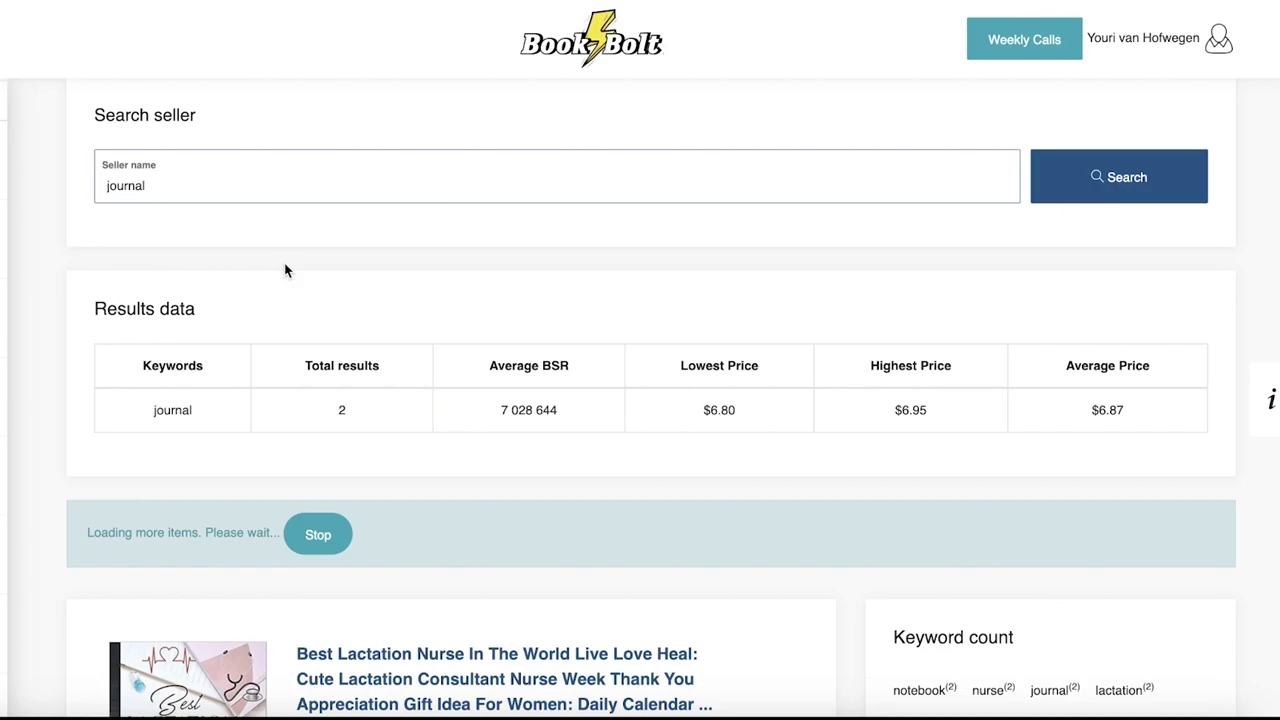
{"action": "mouse_move", "coordinate": [6, 430]}
{"action": "scroll", "coordinate": [60, 430], "scroll_direction": "down", "scroll_amount": 1}
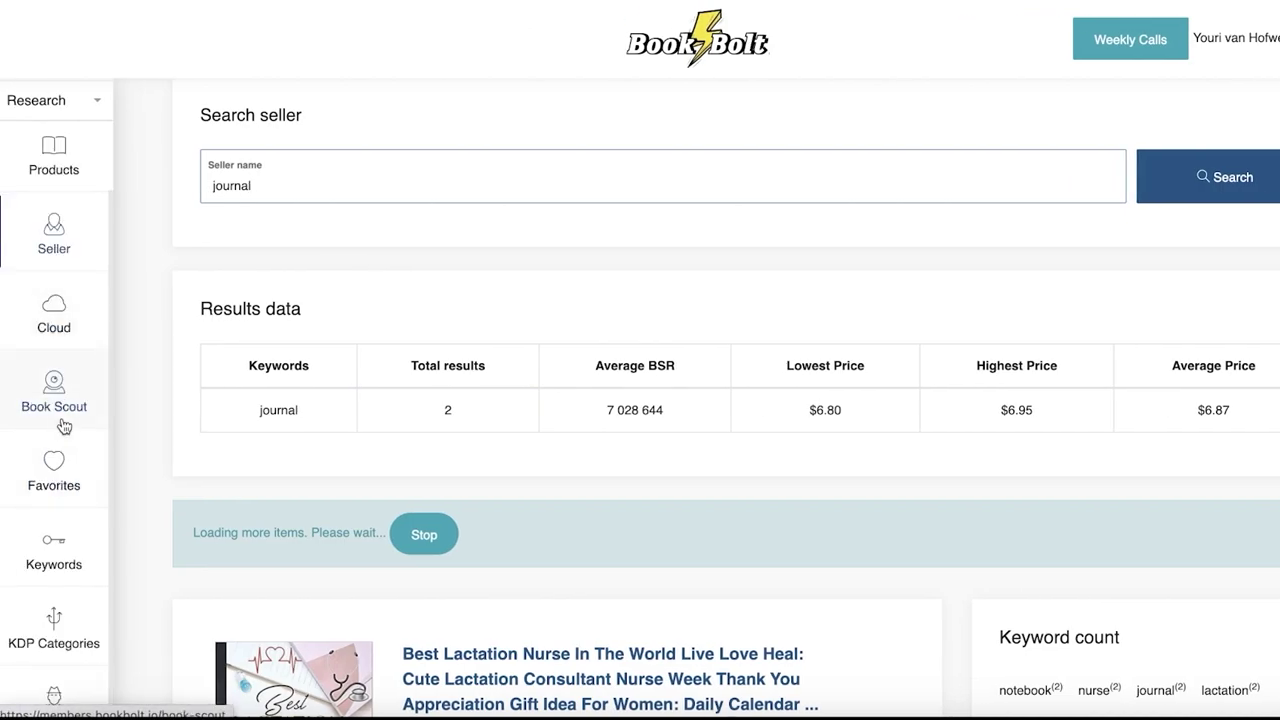
{"action": "scroll", "coordinate": [60, 380], "scroll_direction": "down", "scroll_amount": 1}
Step: Run a Cloud search for Top 100 bestsellers in the Journal category, priced $0–$100
{"action": "left_click", "coordinate": [50, 245]}
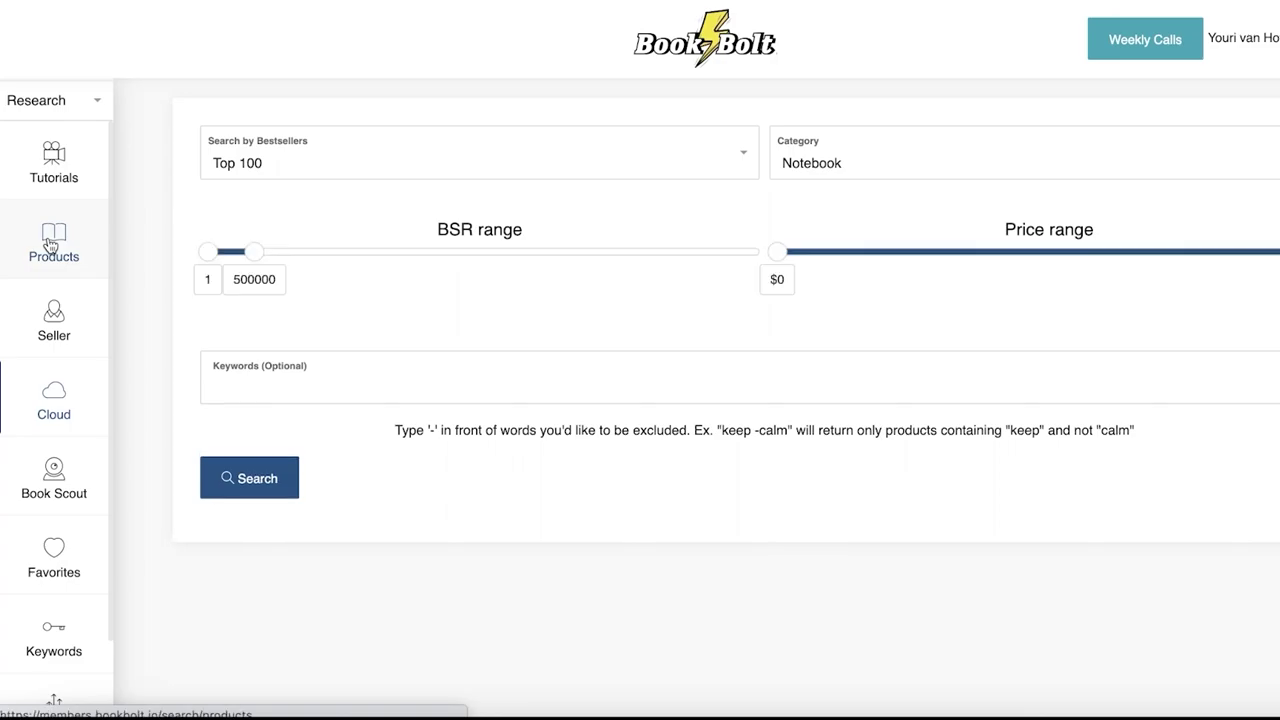
{"action": "left_click", "coordinate": [428, 159]}
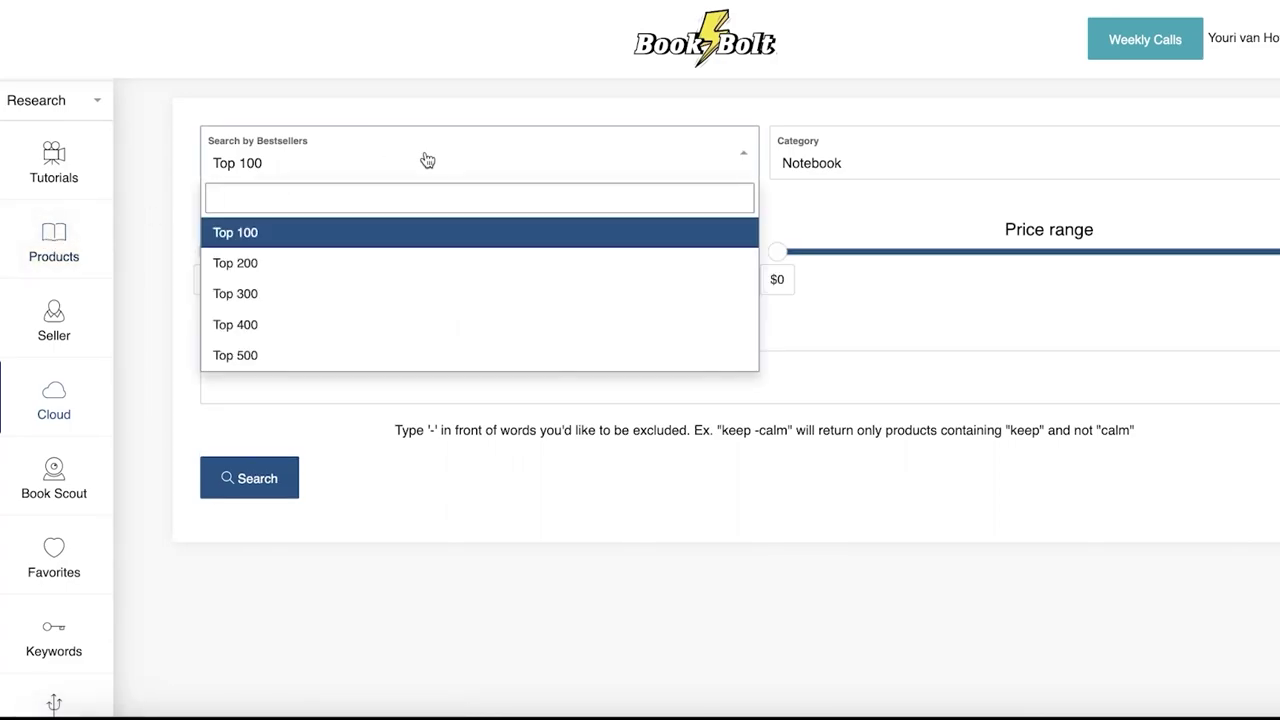
{"action": "left_click", "coordinate": [795, 165]}
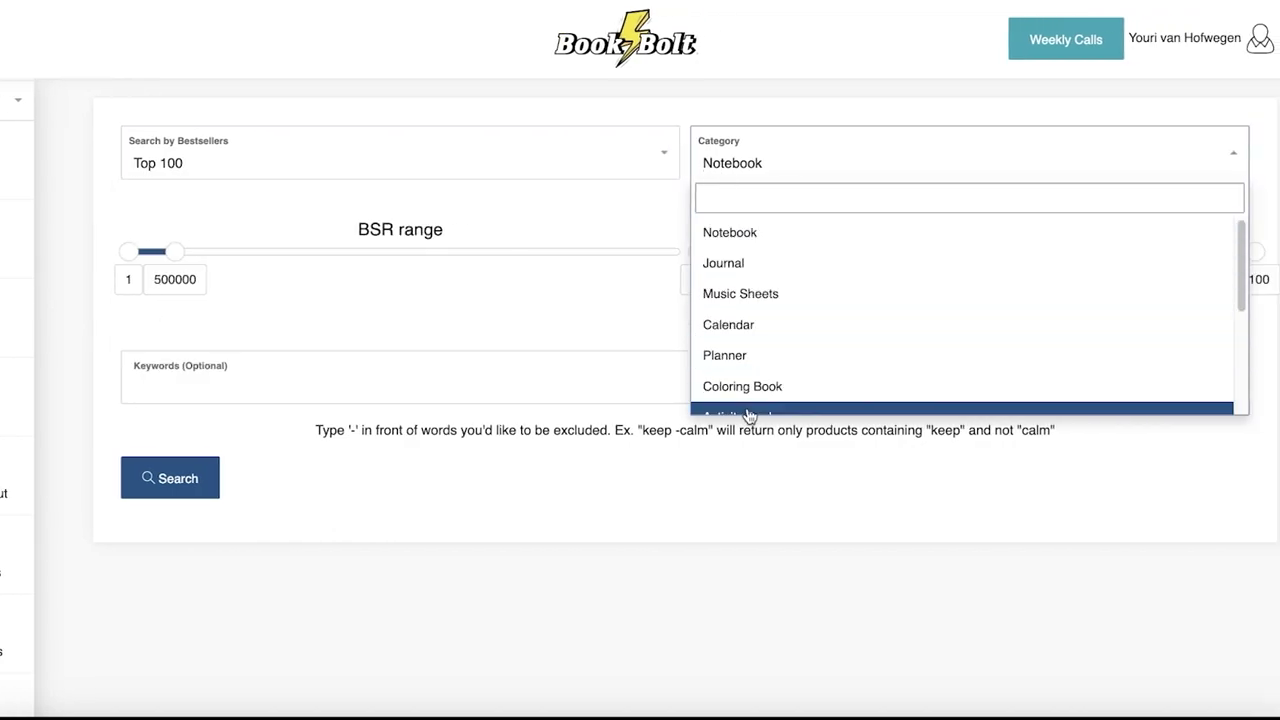
{"action": "left_click", "coordinate": [737, 260]}
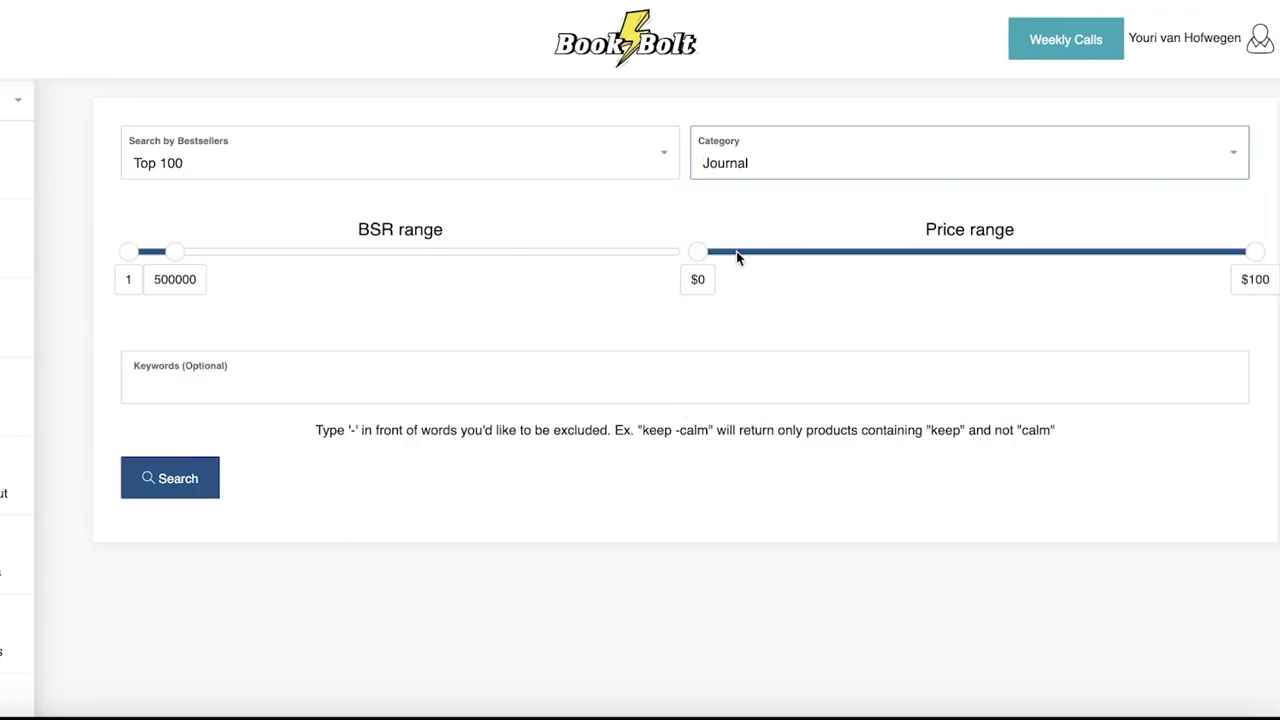
{"action": "left_click", "coordinate": [336, 378]}
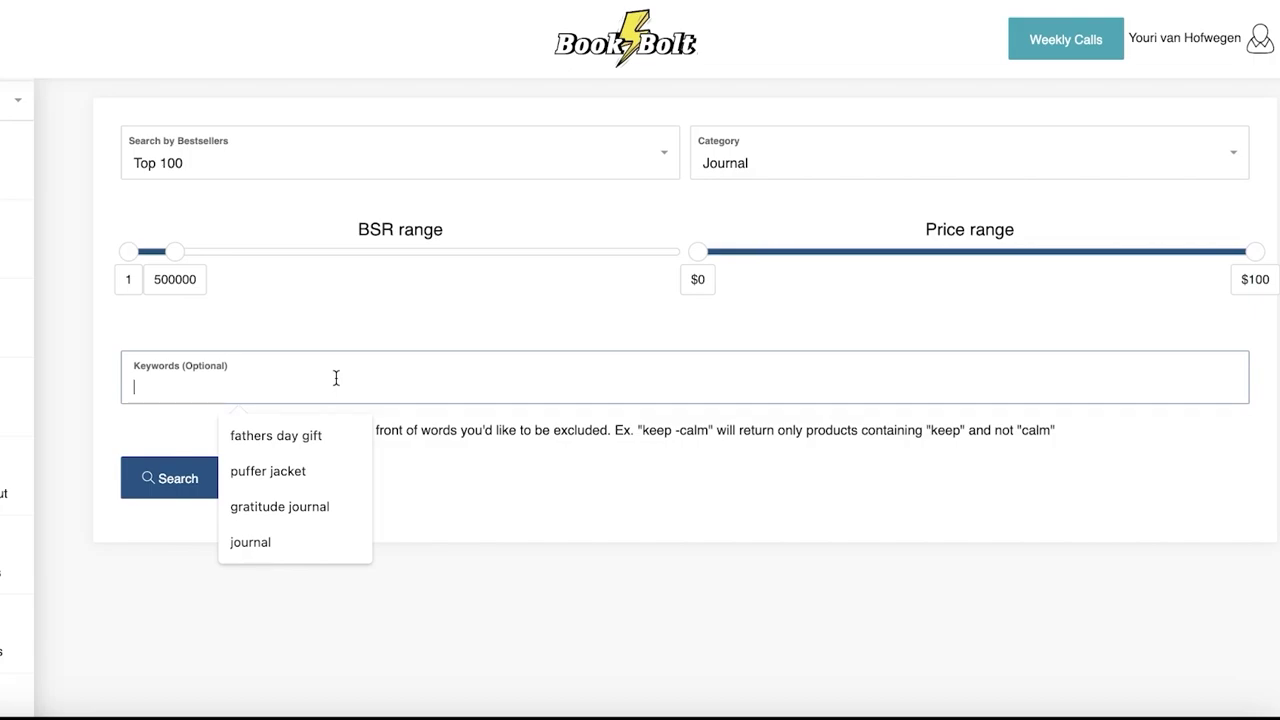
{"action": "left_click", "coordinate": [553, 464]}
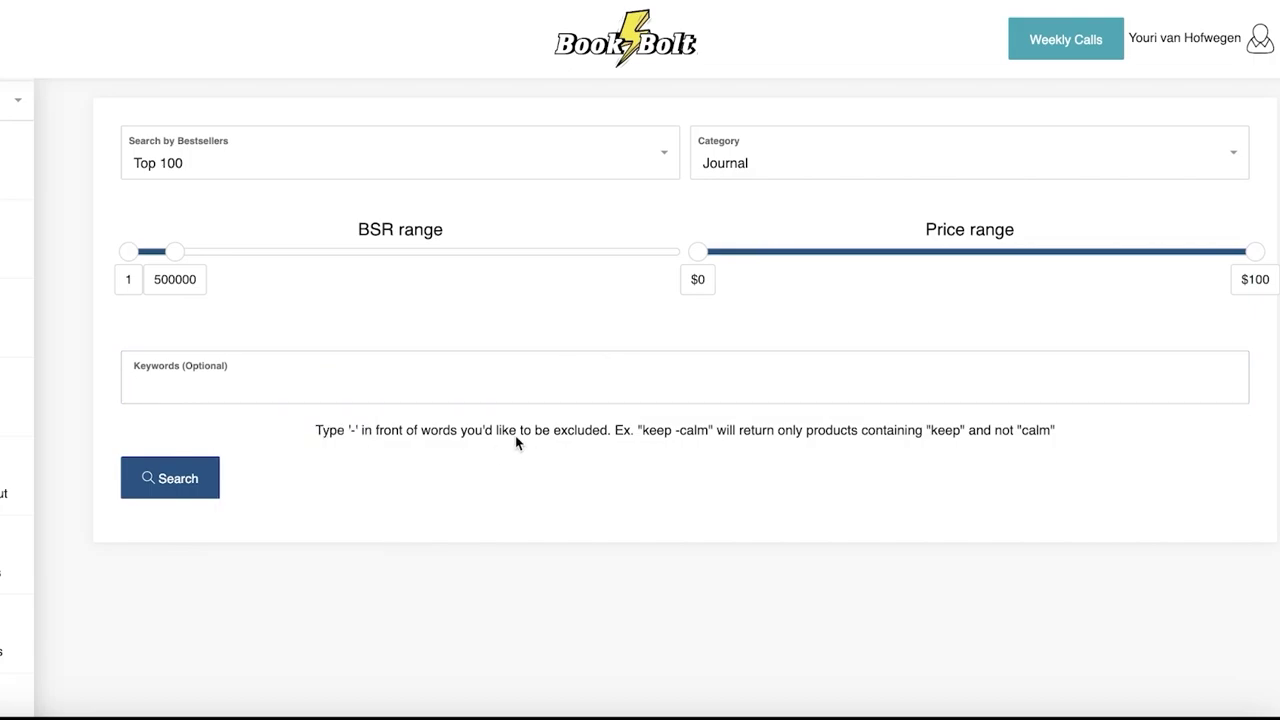
{"action": "left_click", "coordinate": [209, 485]}
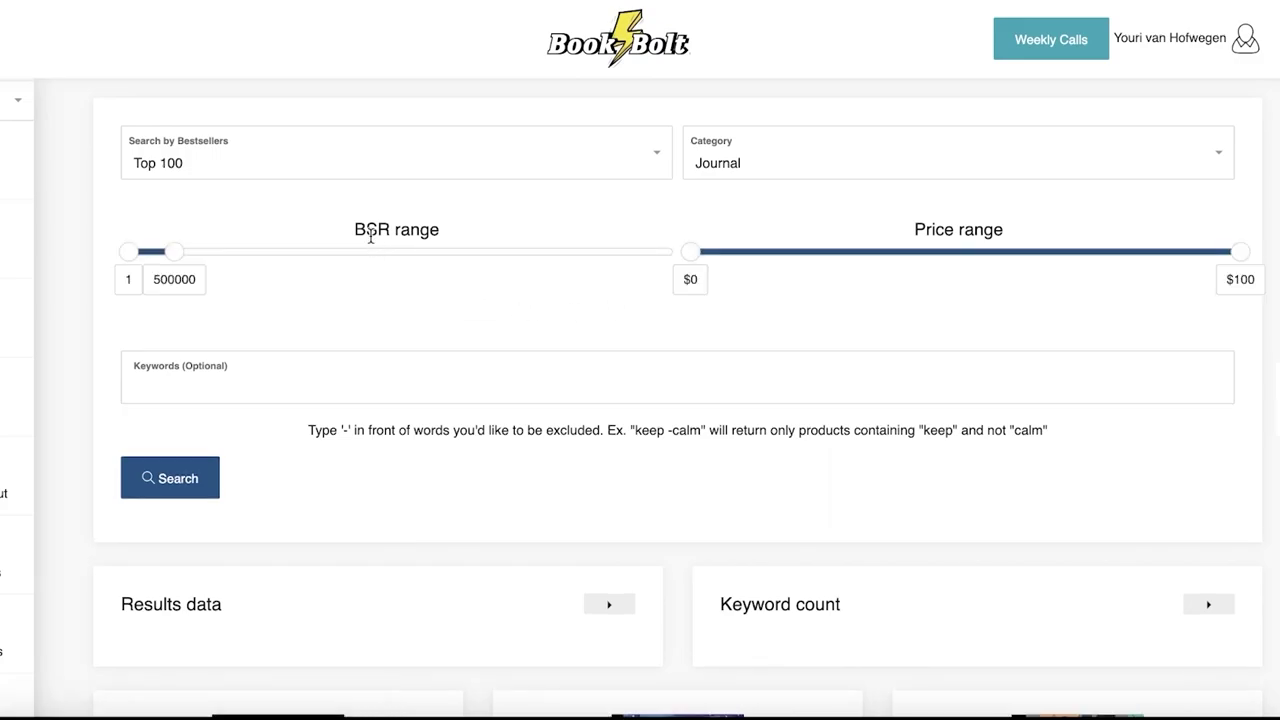
{"action": "scroll", "coordinate": [985, 240], "scroll_direction": "down", "scroll_amount": 4}
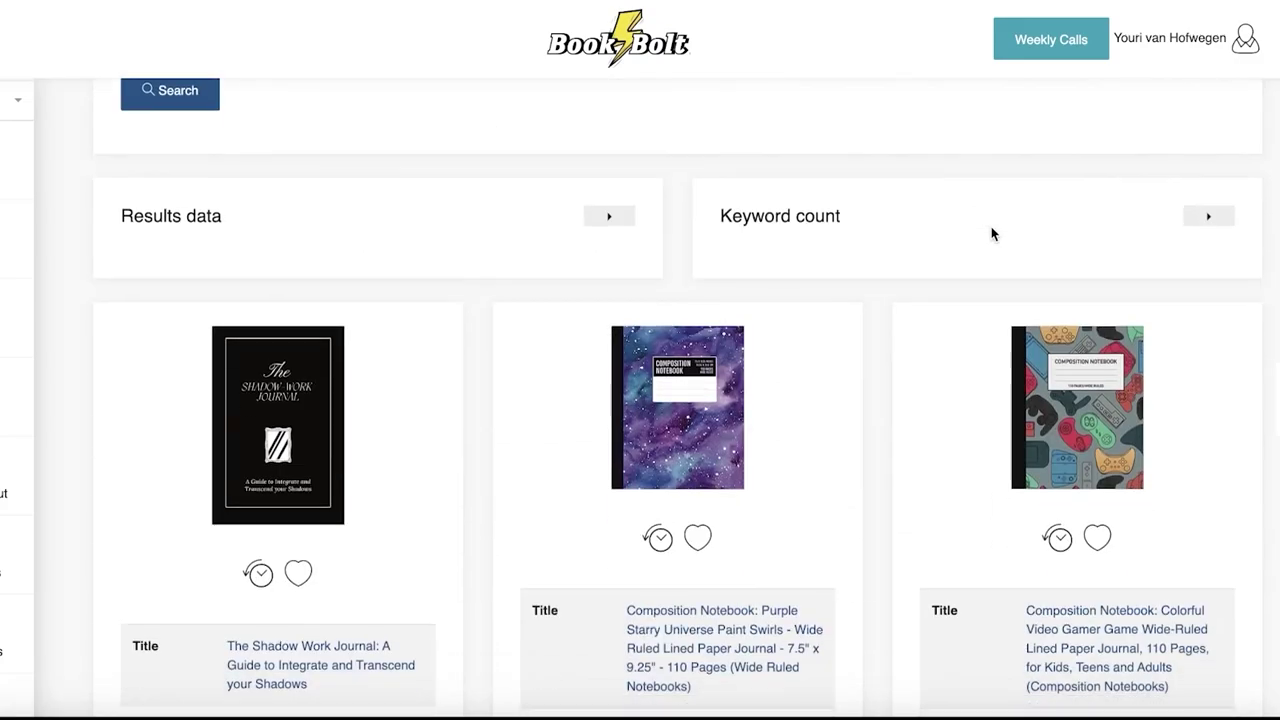
{"action": "scroll", "coordinate": [991, 234], "scroll_direction": "down", "scroll_amount": 3}
{"action": "scroll", "coordinate": [597, 324], "scroll_direction": "down", "scroll_amount": 2}
{"action": "scroll", "coordinate": [597, 324], "scroll_direction": "down", "scroll_amount": 4}
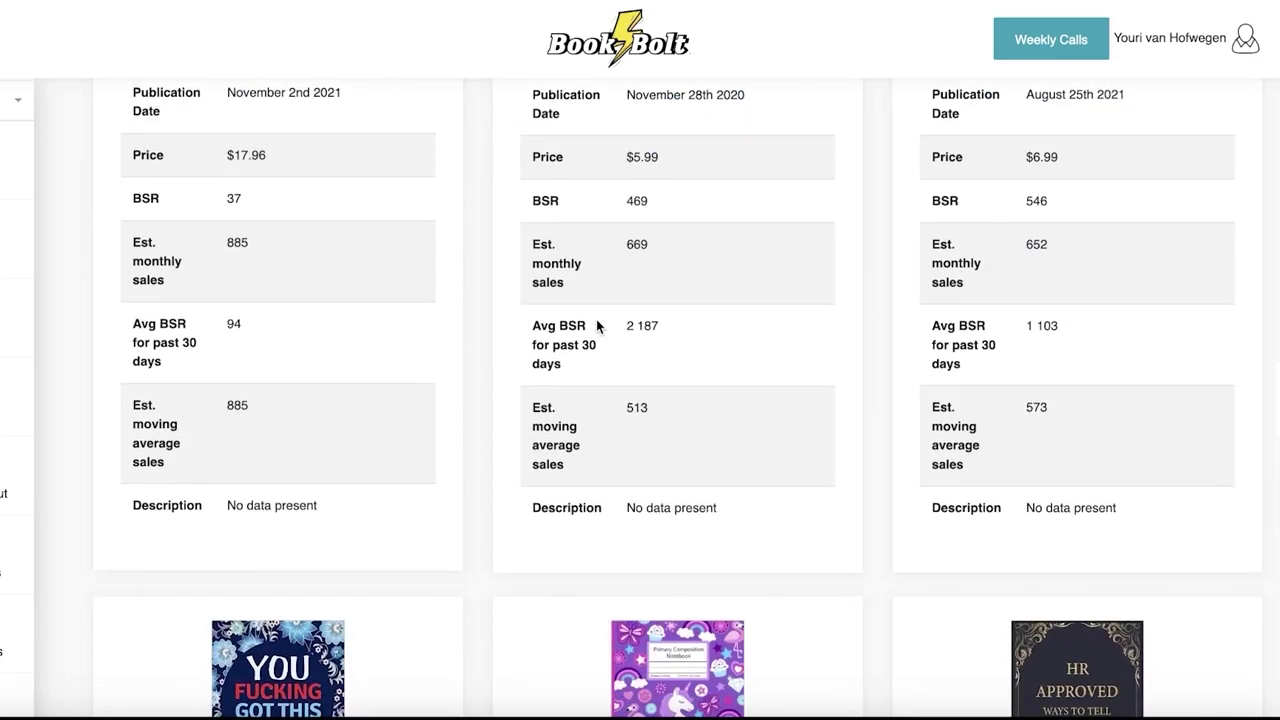
{"action": "scroll", "coordinate": [904, 403], "scroll_direction": "up", "scroll_amount": 2}
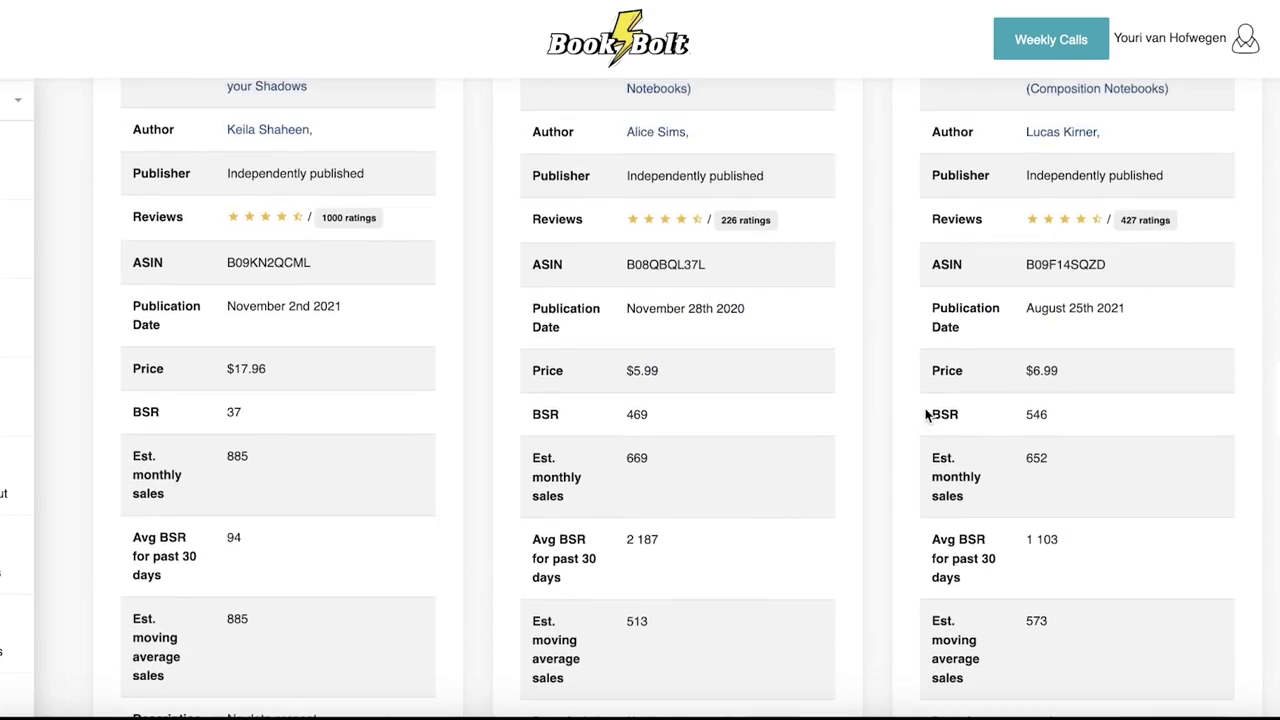
{"action": "scroll", "coordinate": [940, 400], "scroll_direction": "up", "scroll_amount": 1}
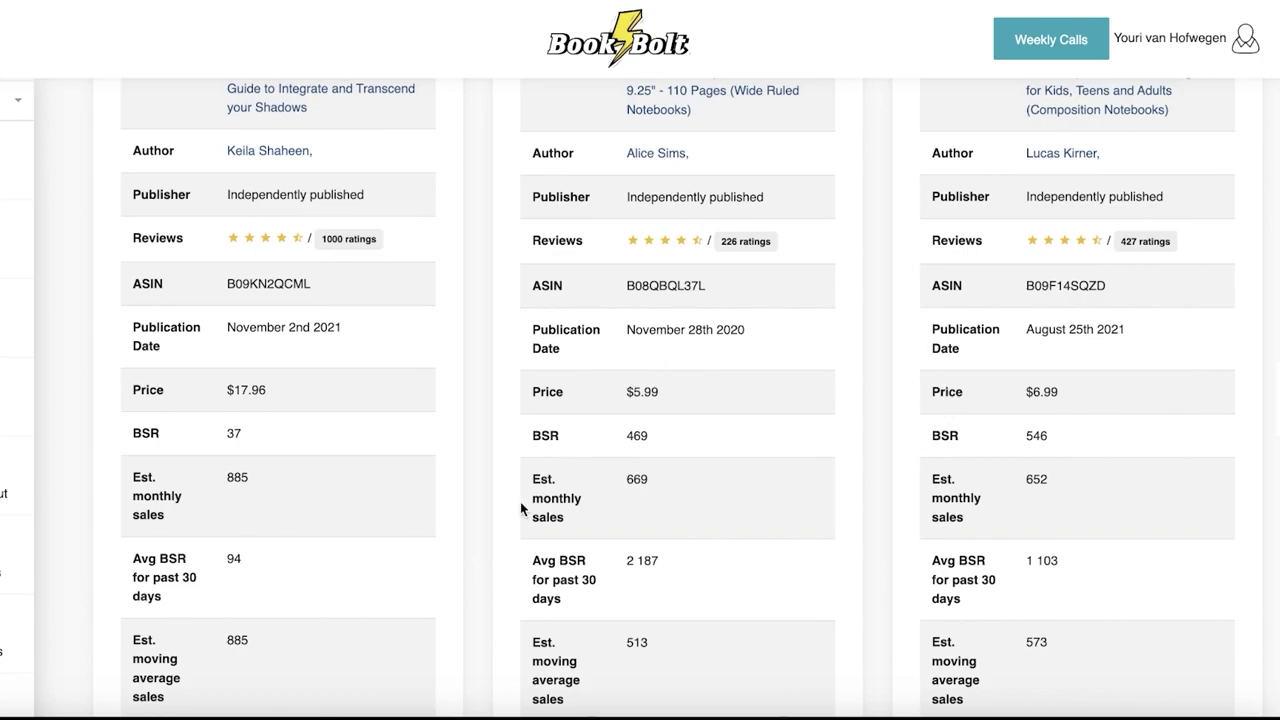
{"action": "scroll", "coordinate": [524, 505], "scroll_direction": "down", "scroll_amount": 1}
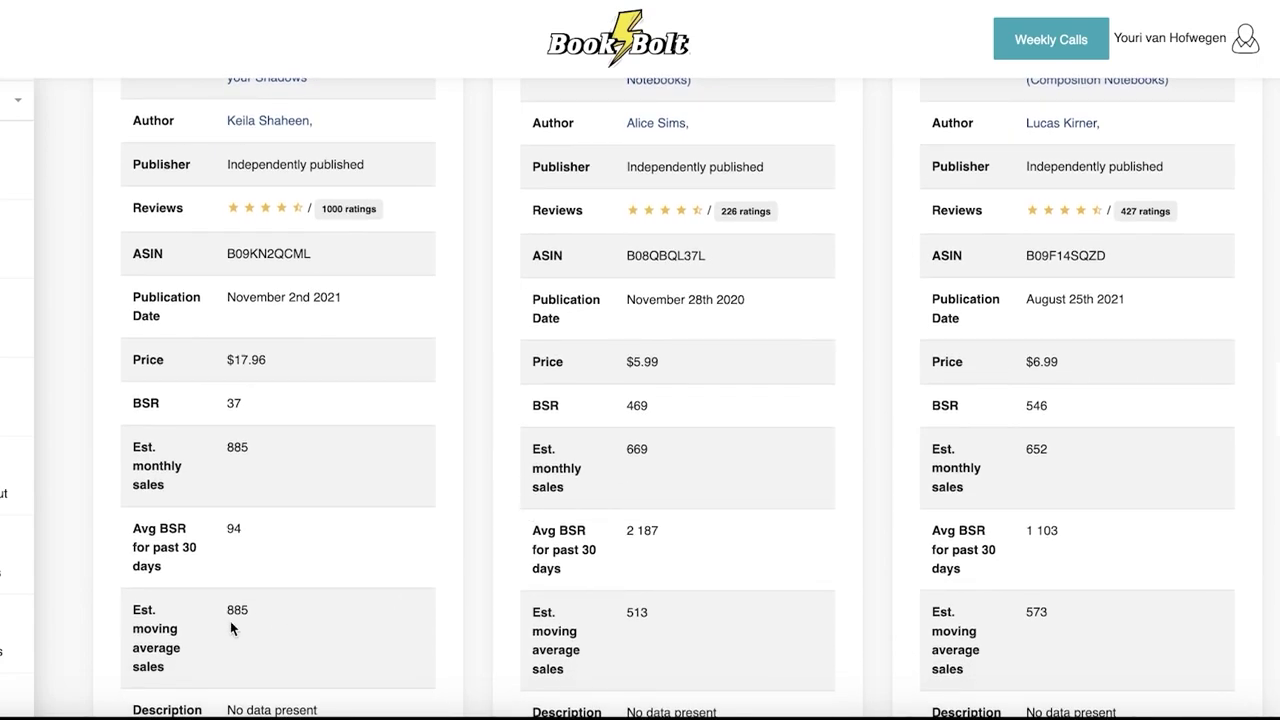
{"action": "scroll", "coordinate": [230, 621], "scroll_direction": "down", "scroll_amount": 1}
{"action": "scroll", "coordinate": [362, 435], "scroll_direction": "down", "scroll_amount": 3}
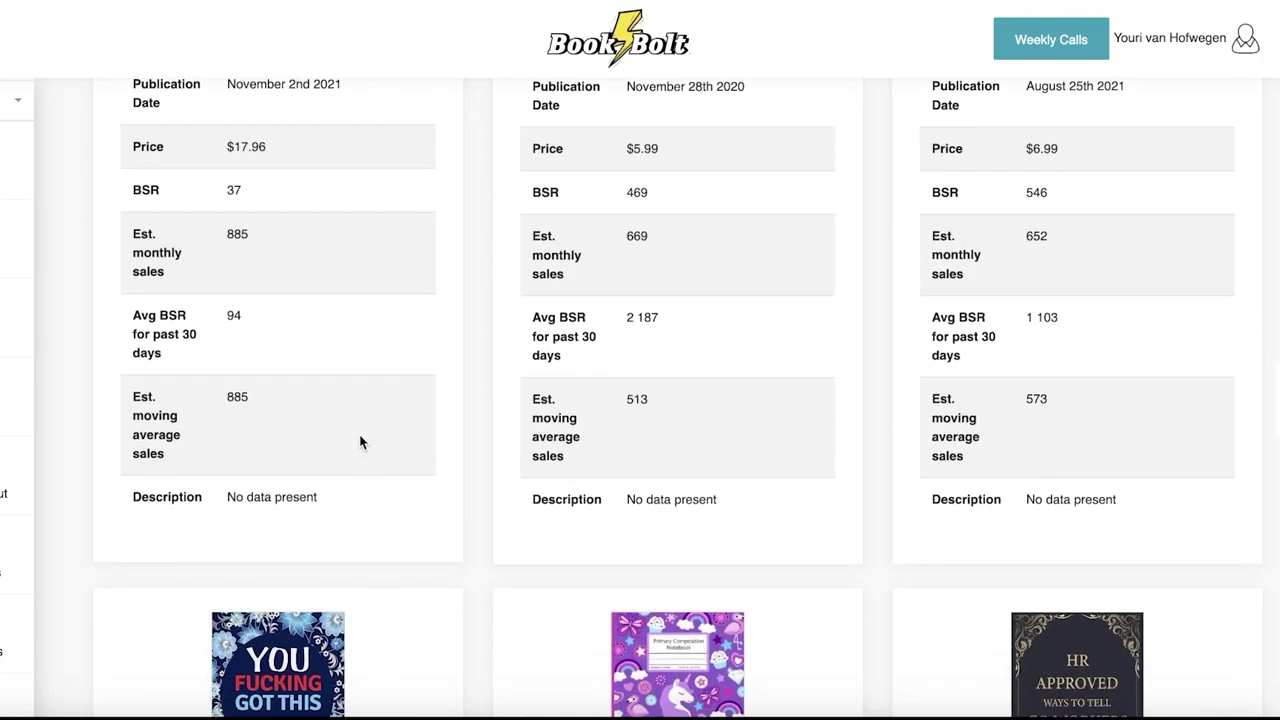
{"action": "scroll", "coordinate": [263, 494], "scroll_direction": "down", "scroll_amount": 15}
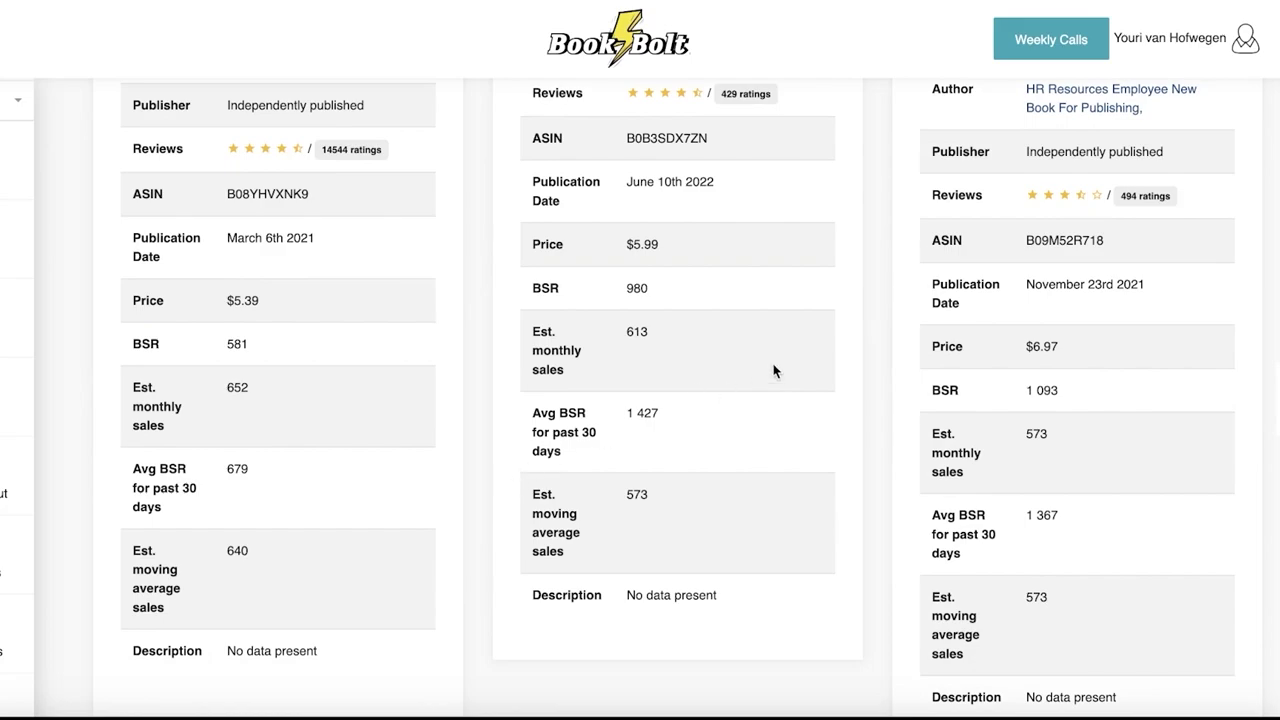
{"action": "scroll", "coordinate": [773, 371], "scroll_direction": "up", "scroll_amount": 8}
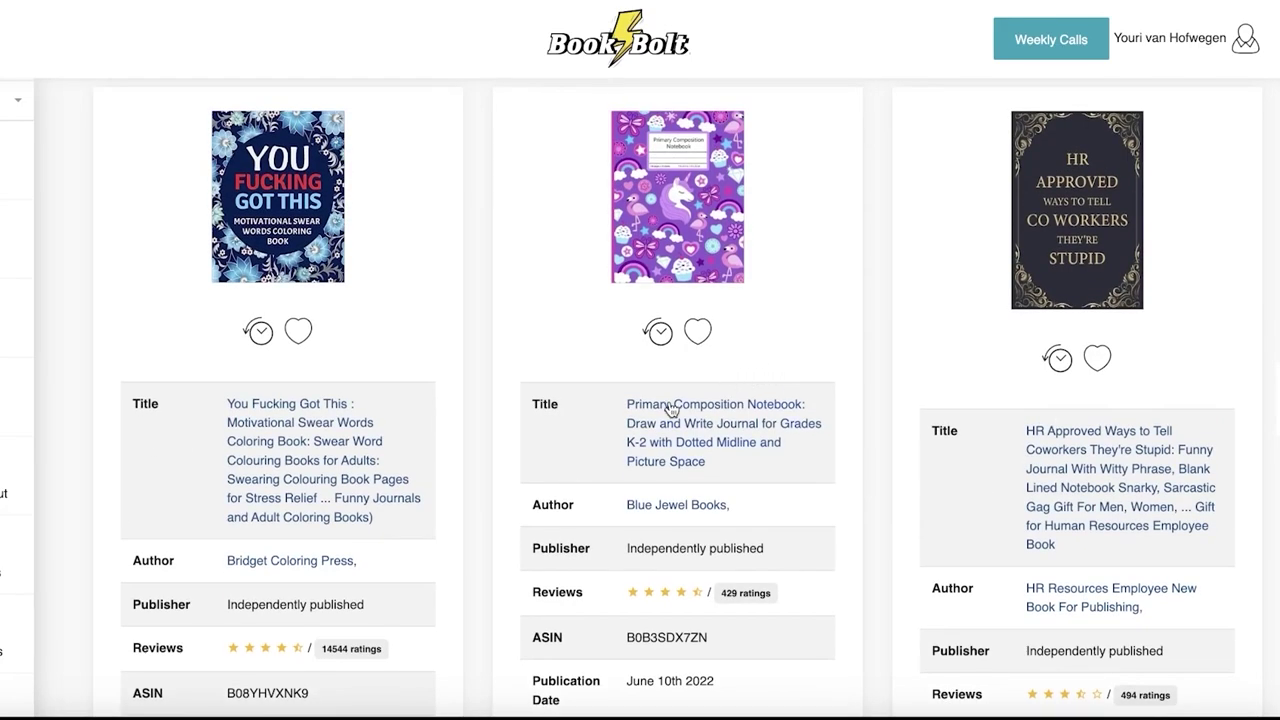
{"action": "scroll", "coordinate": [671, 409], "scroll_direction": "up", "scroll_amount": 8}
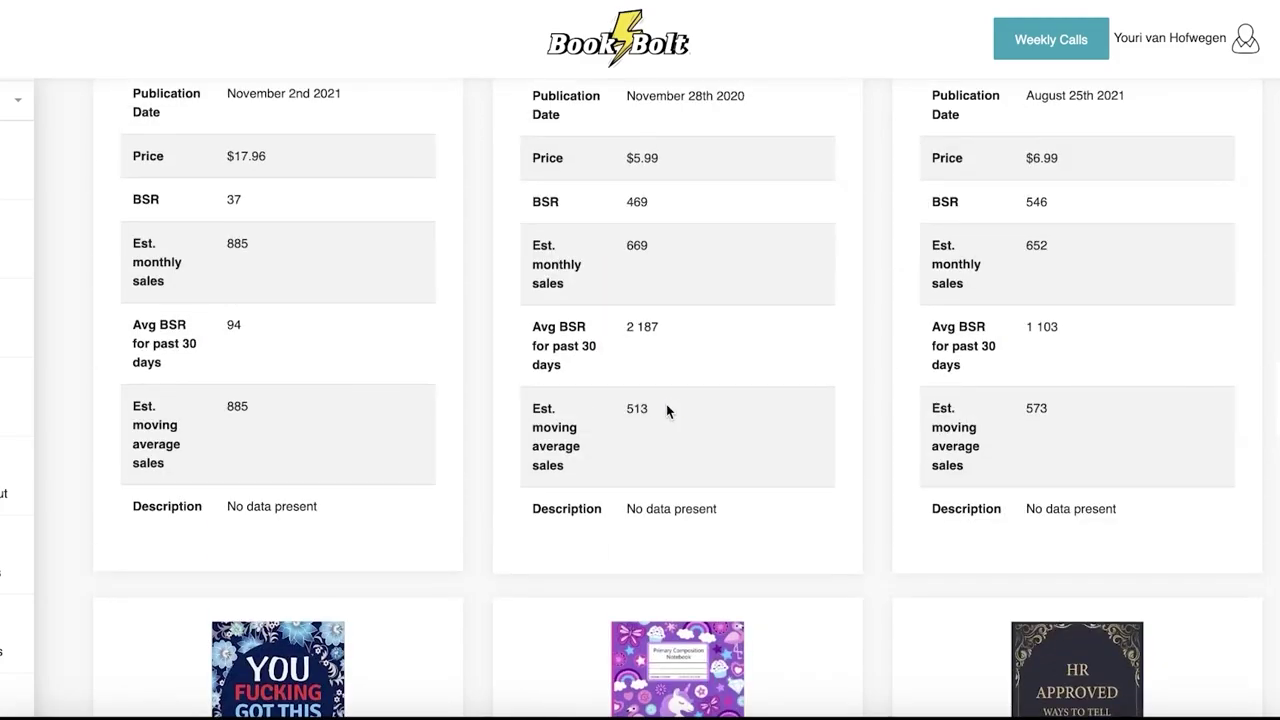
{"action": "scroll", "coordinate": [666, 404], "scroll_direction": "up", "scroll_amount": 10}
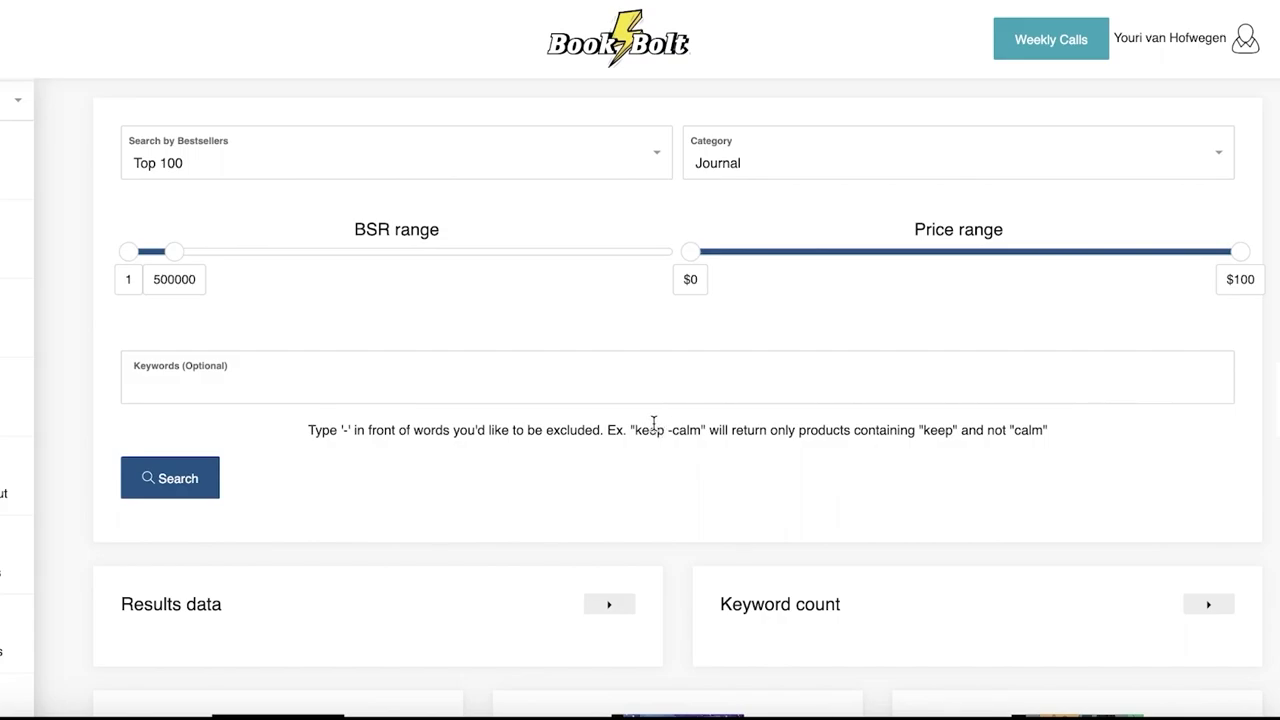
{"action": "scroll", "coordinate": [586, 484], "scroll_direction": "down", "scroll_amount": 1}
{"action": "scroll", "coordinate": [586, 484], "scroll_direction": "down", "scroll_amount": 8}
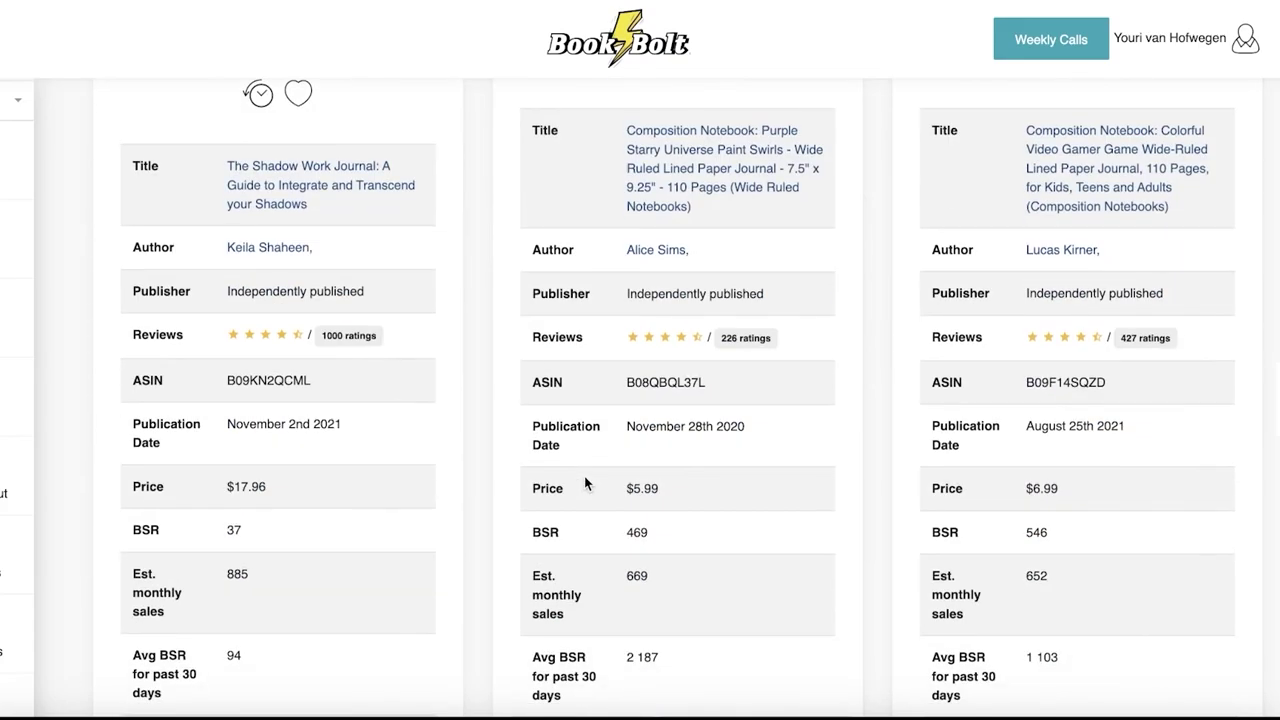
{"action": "scroll", "coordinate": [591, 491], "scroll_direction": "up", "scroll_amount": 2}
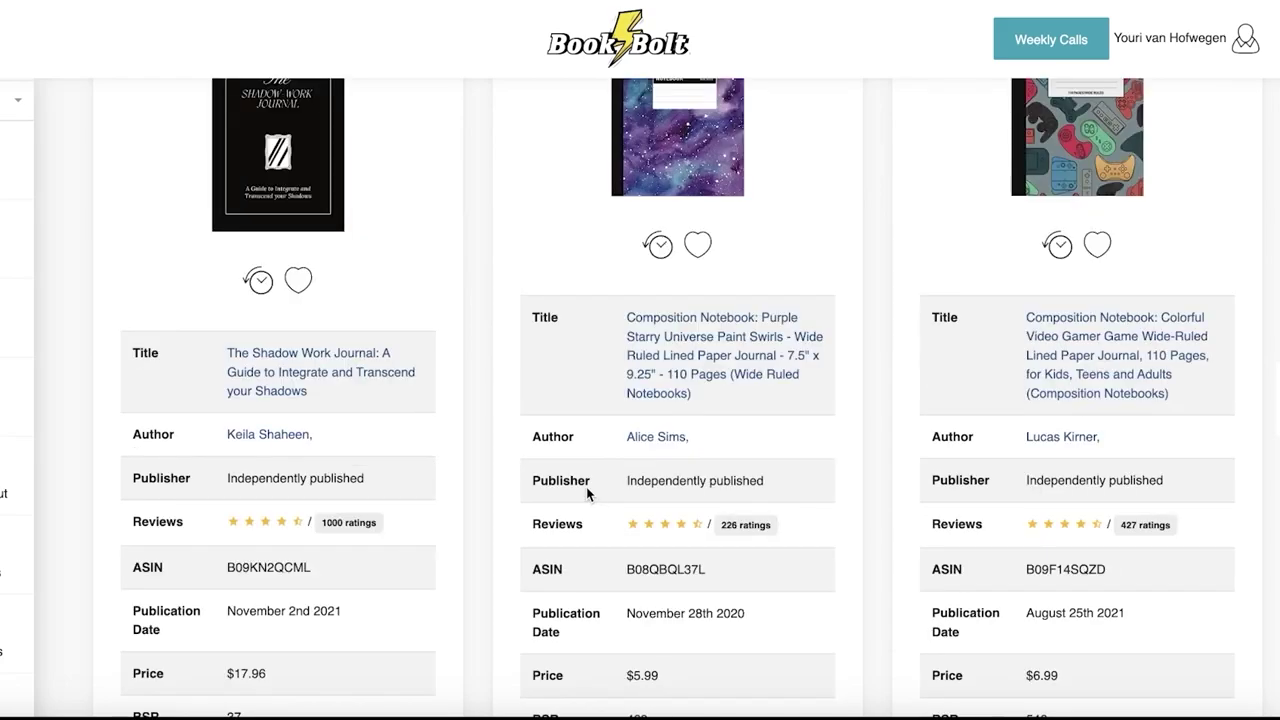
{"action": "scroll", "coordinate": [480, 487], "scroll_direction": "up", "scroll_amount": 7}
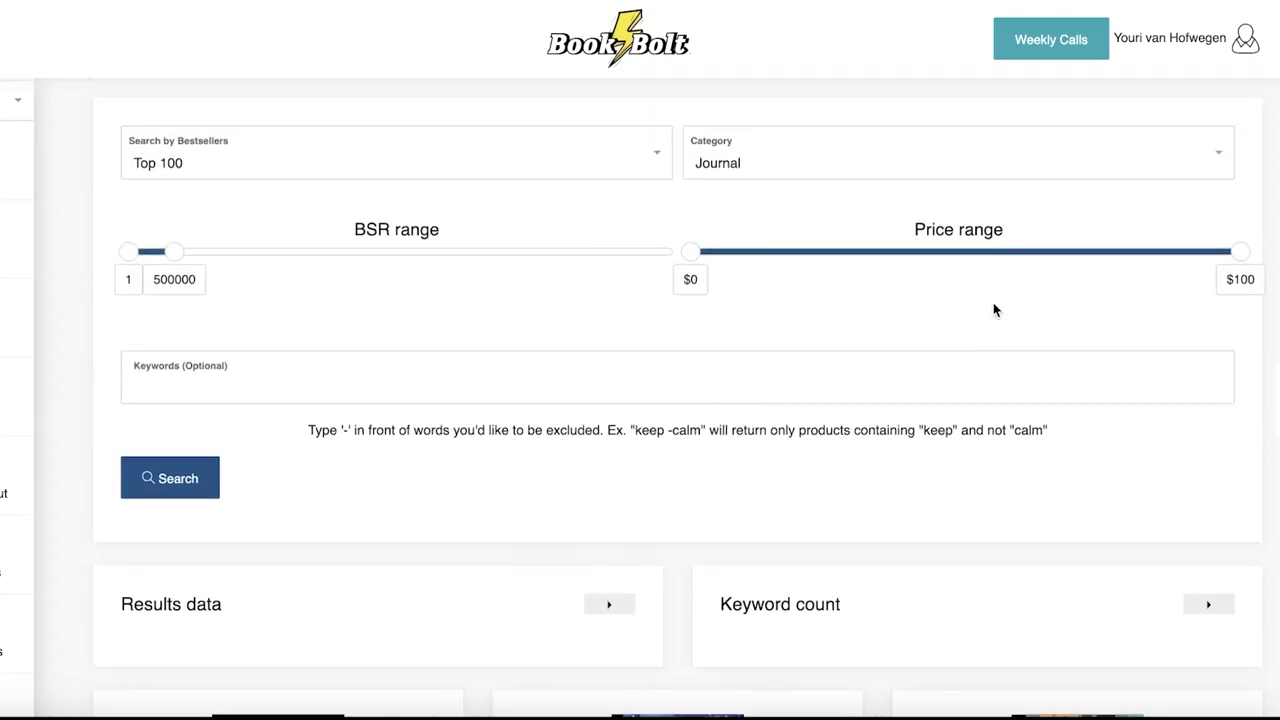
{"action": "left_click_drag", "start_coordinate": [1236, 259], "coordinate": [731, 266]}
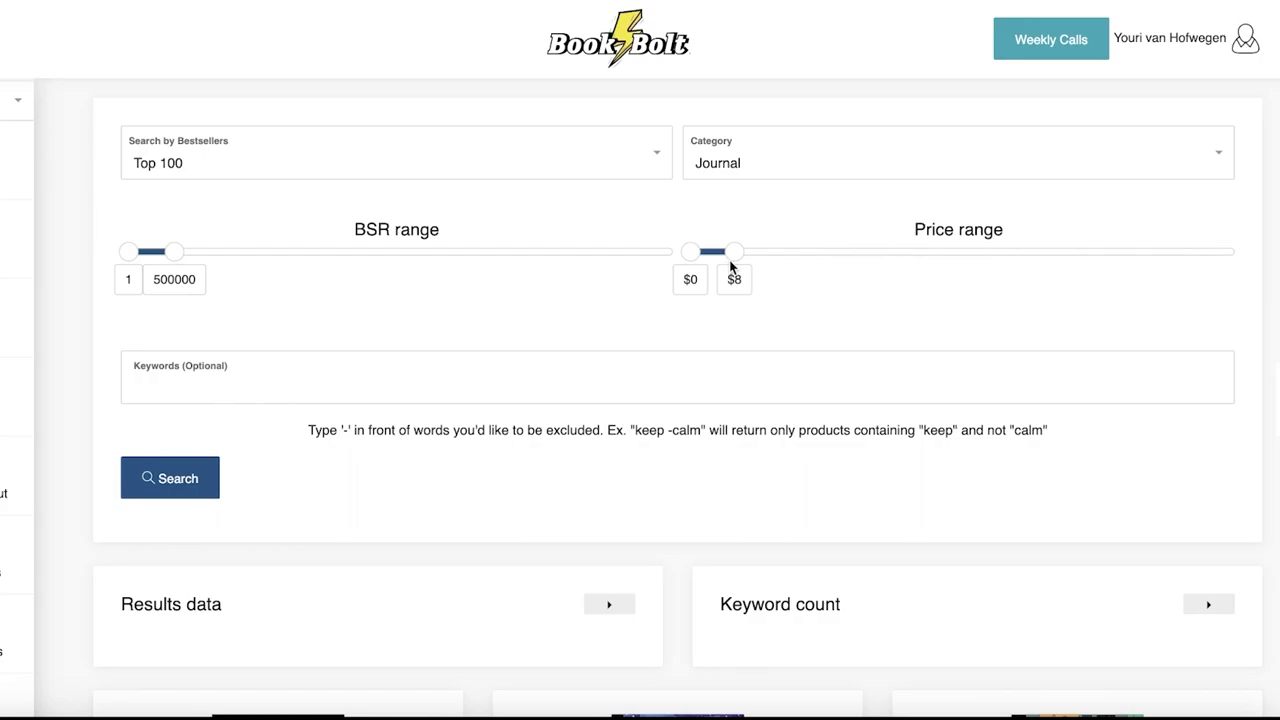
{"action": "left_click", "coordinate": [163, 488]}
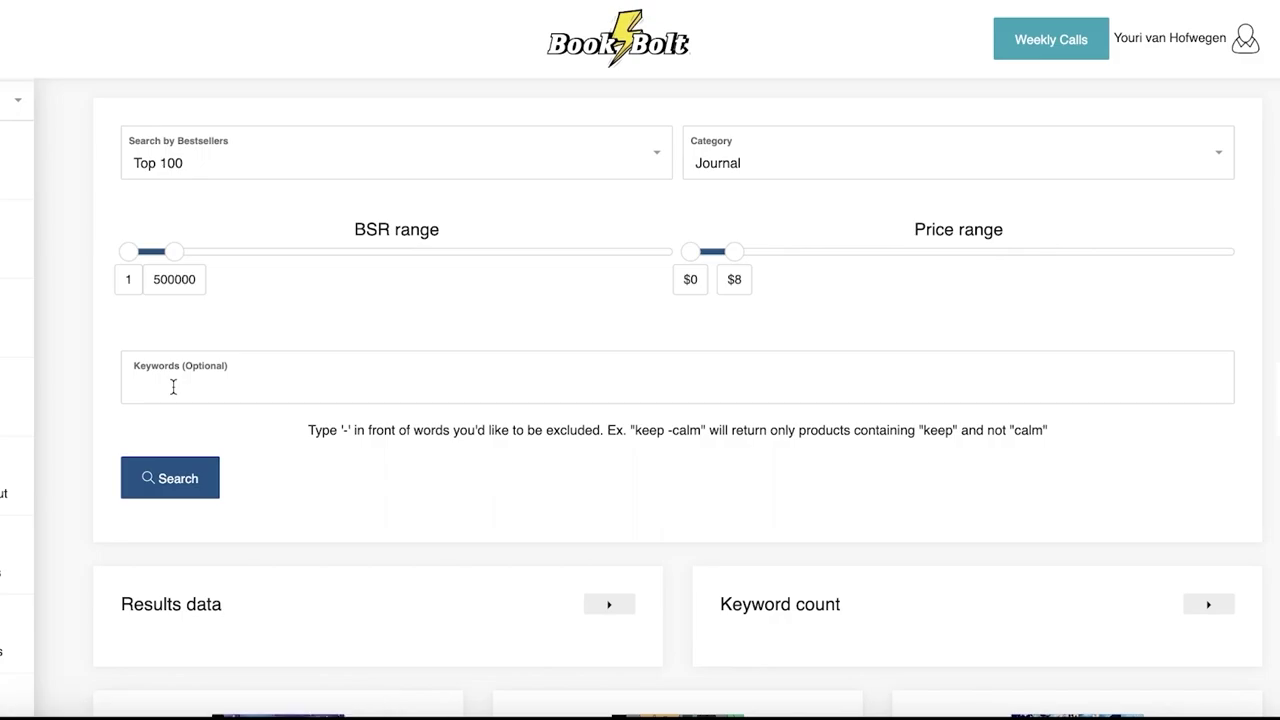
{"action": "scroll", "coordinate": [331, 334], "scroll_direction": "down", "scroll_amount": 6}
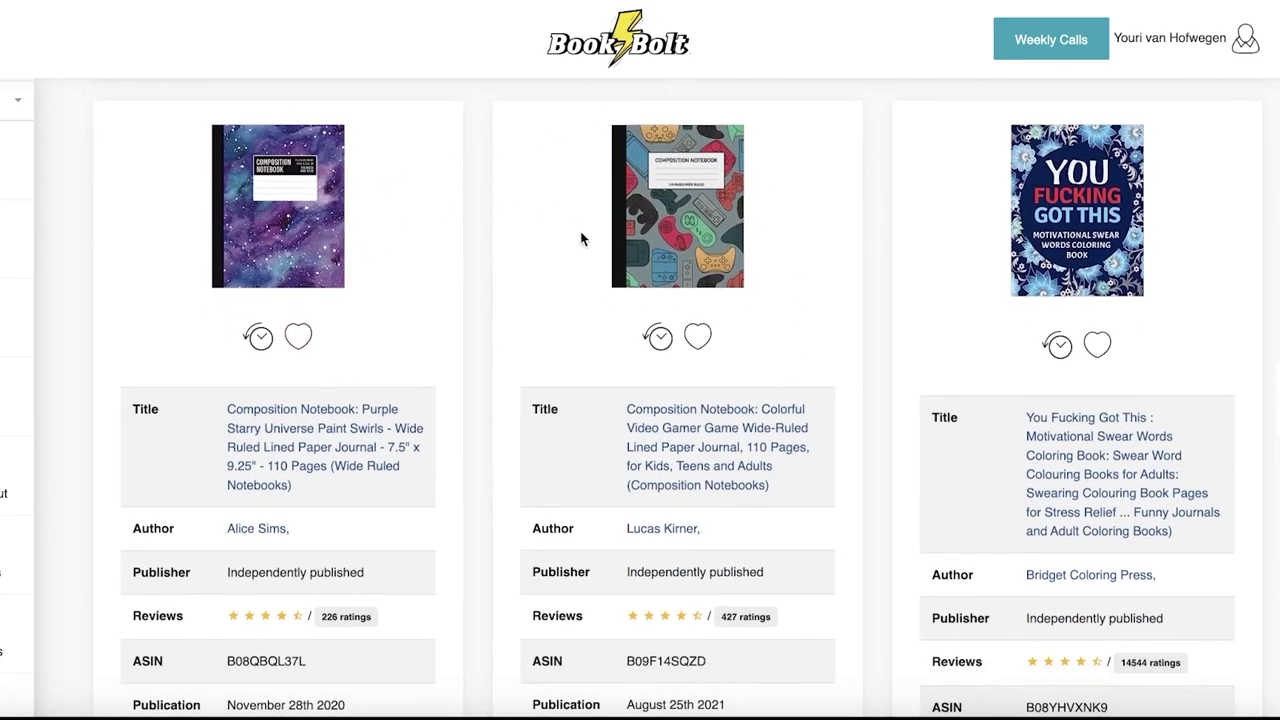
{"action": "scroll", "coordinate": [585, 240], "scroll_direction": "down", "scroll_amount": 10}
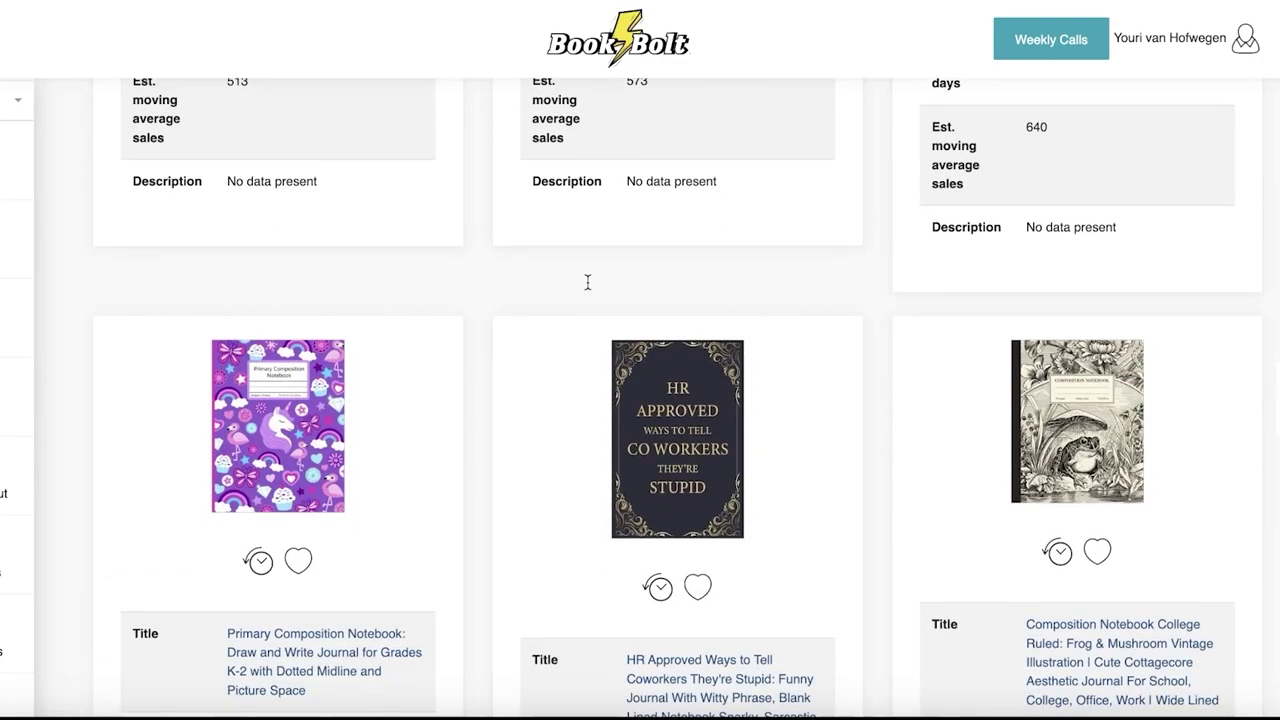
{"action": "scroll", "coordinate": [587, 282], "scroll_direction": "down", "scroll_amount": 3}
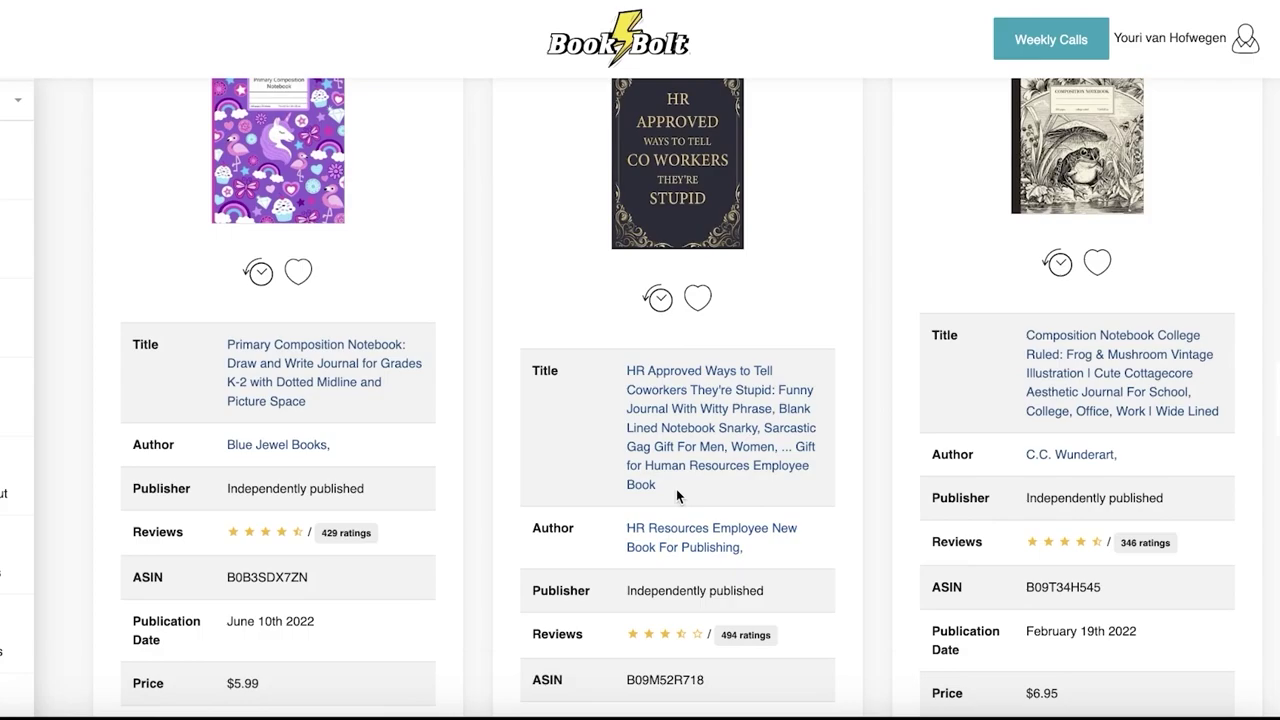
{"action": "scroll", "coordinate": [676, 489], "scroll_direction": "down", "scroll_amount": 2}
{"action": "scroll", "coordinate": [651, 383], "scroll_direction": "up", "scroll_amount": 1}
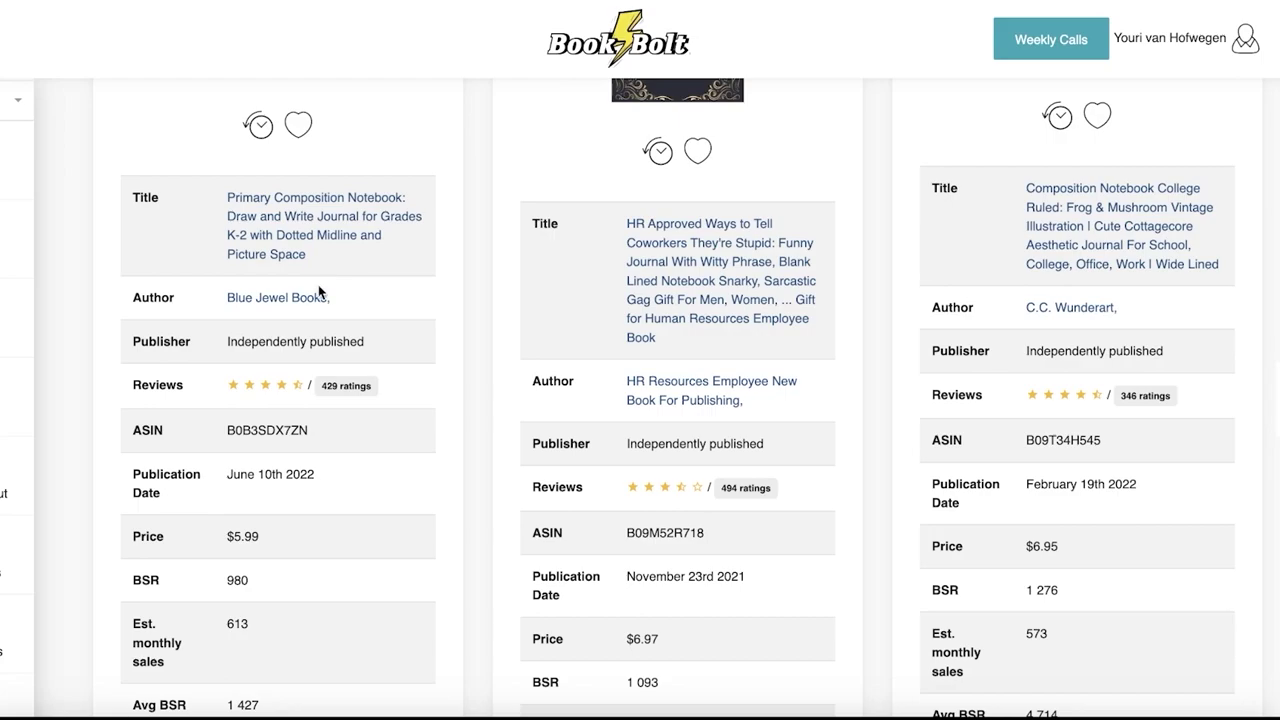
{"action": "scroll", "coordinate": [318, 266], "scroll_direction": "up", "scroll_amount": 3}
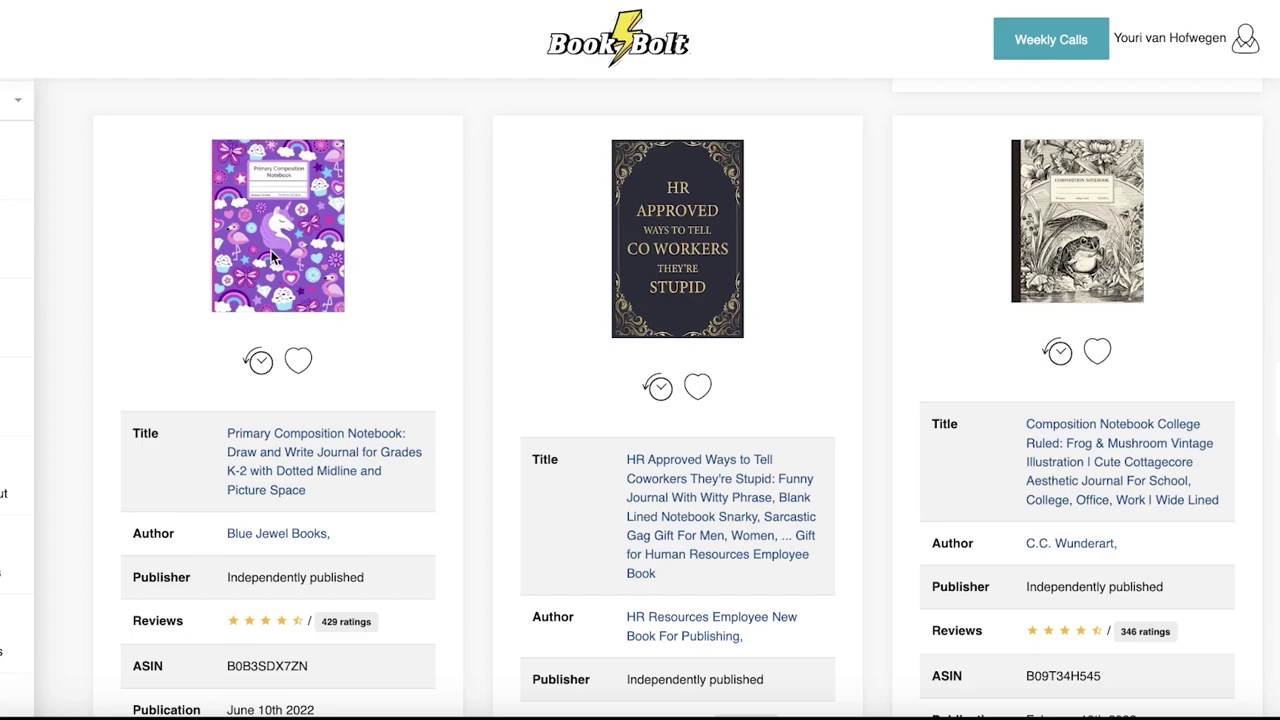
{"action": "scroll", "coordinate": [268, 280], "scroll_direction": "down", "scroll_amount": 3}
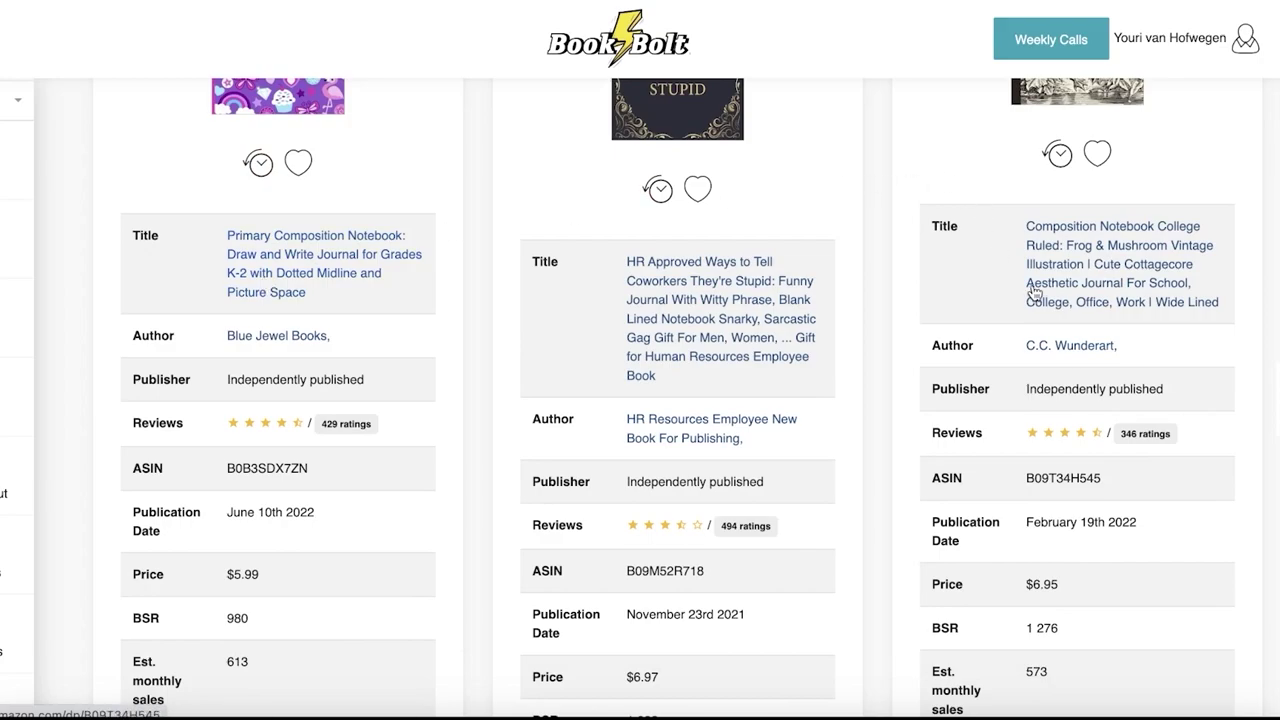
{"action": "scroll", "coordinate": [1026, 283], "scroll_direction": "down", "scroll_amount": 12}
{"action": "scroll", "coordinate": [667, 325], "scroll_direction": "down", "scroll_amount": 3}
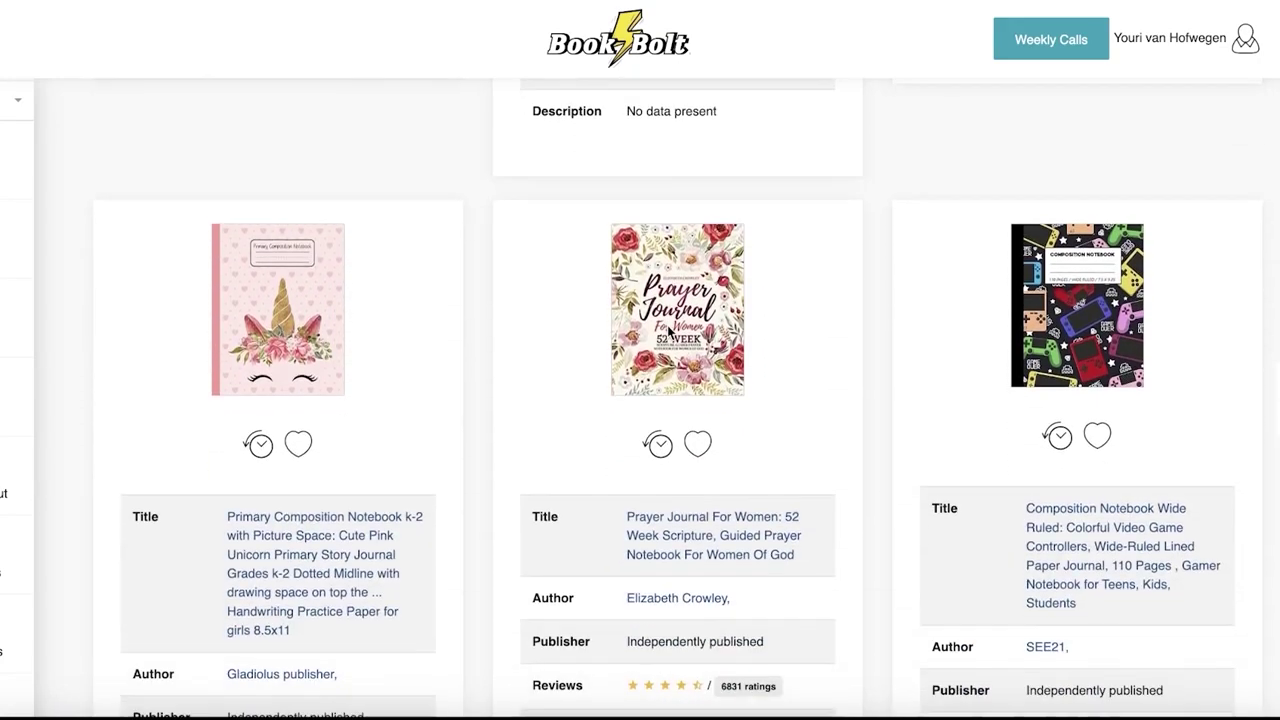
{"action": "scroll", "coordinate": [571, 349], "scroll_direction": "down", "scroll_amount": 2}
{"action": "scroll", "coordinate": [428, 370], "scroll_direction": "up", "scroll_amount": 10}
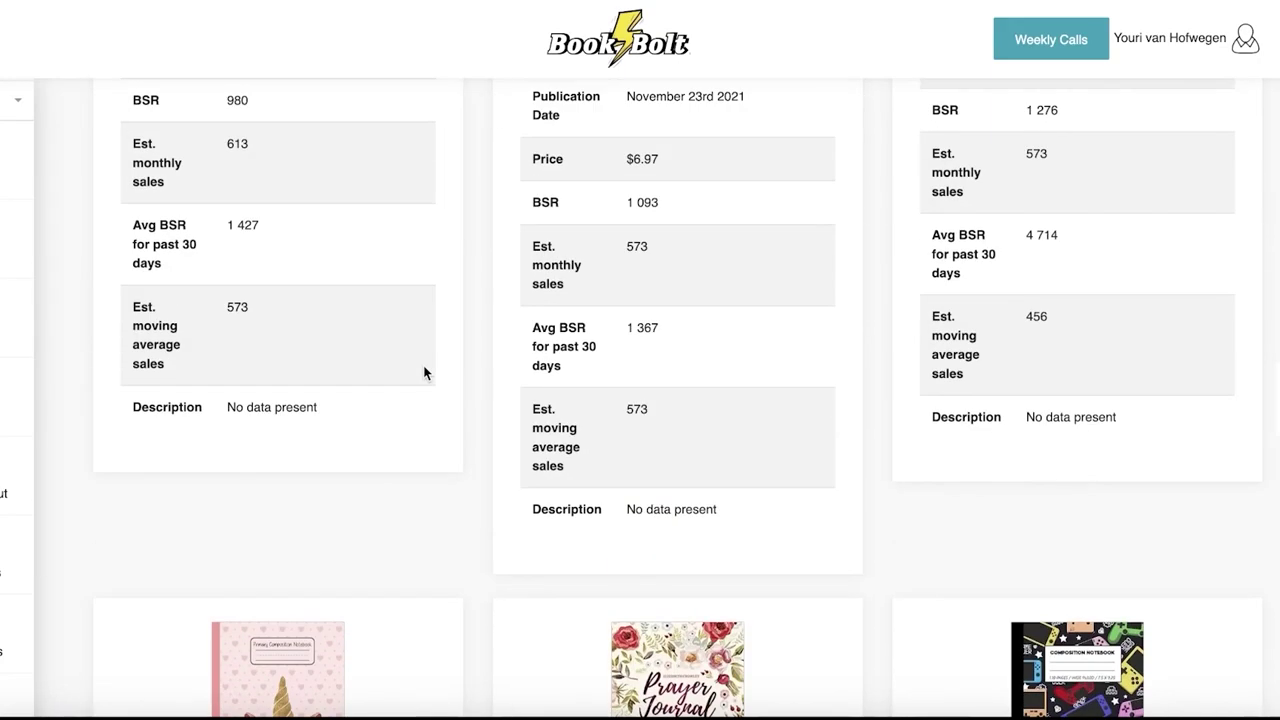
{"action": "scroll", "coordinate": [422, 373], "scroll_direction": "up", "scroll_amount": 15}
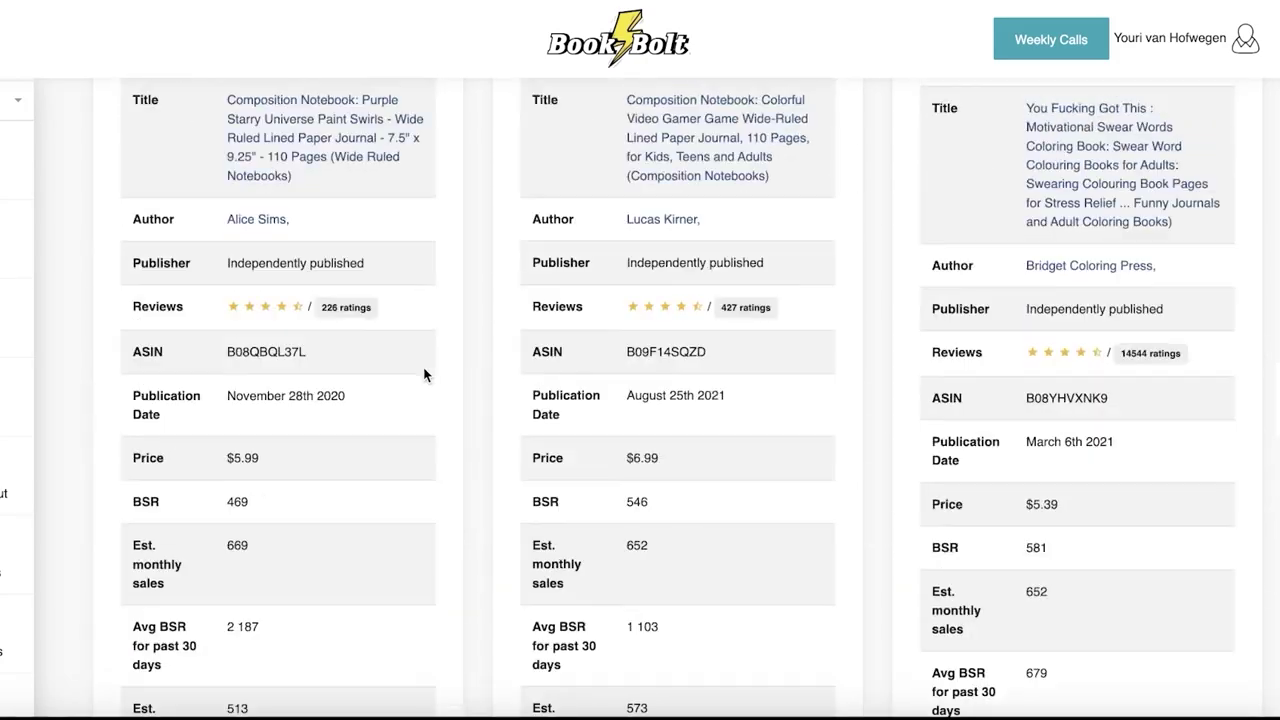
Step: Search Top 100 Journal bestsellers for 'gratitude journal' and browse the results
{"action": "left_click", "coordinate": [252, 388]}
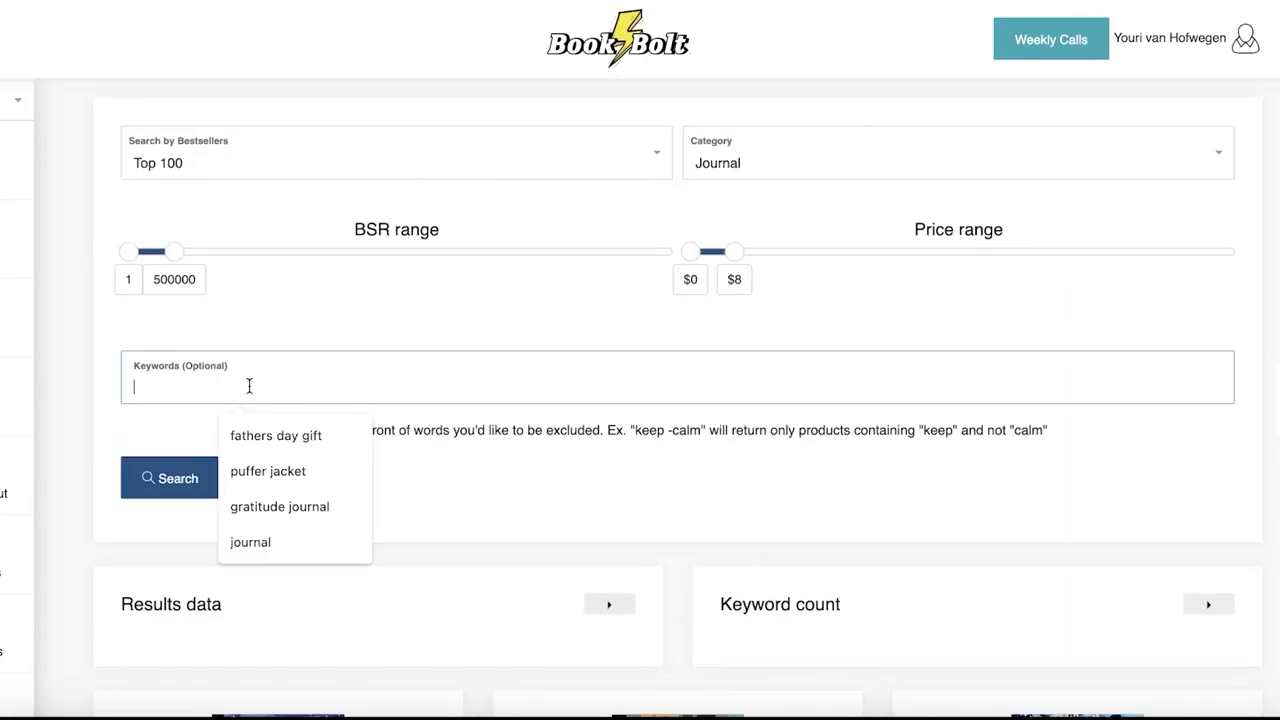
{"action": "left_click", "coordinate": [252, 506]}
{"action": "left_click", "coordinate": [165, 489]}
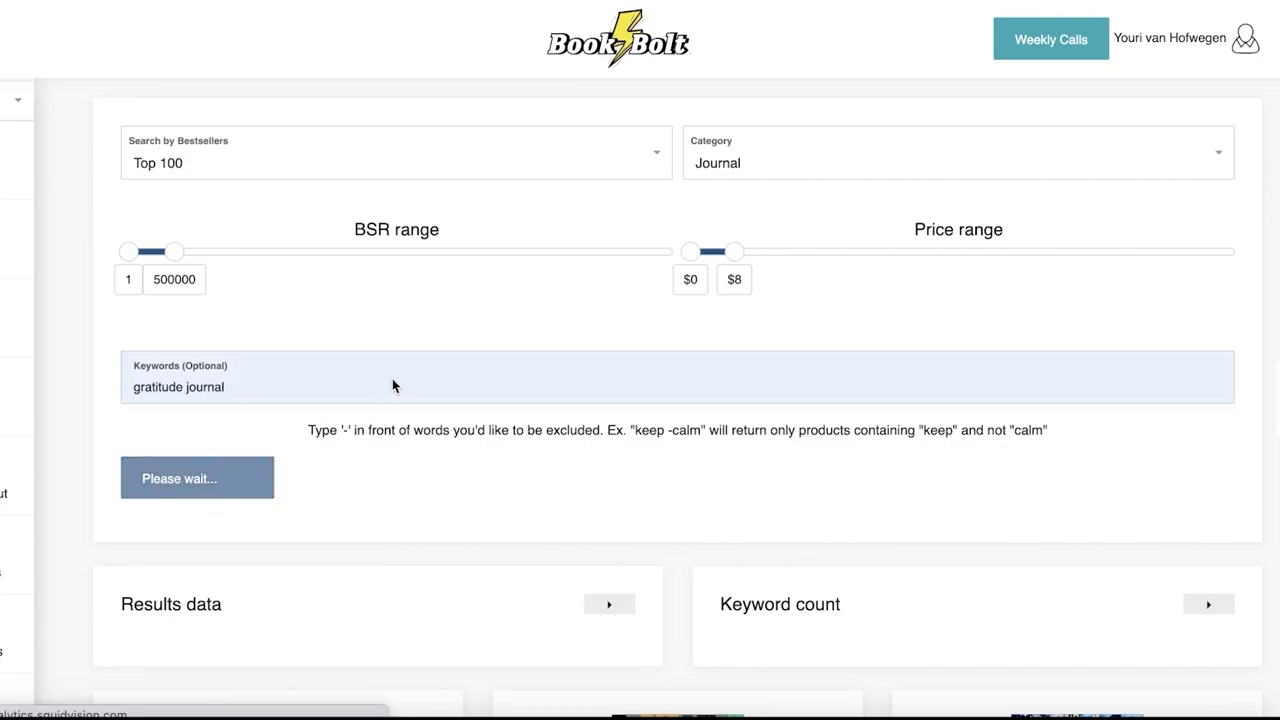
{"action": "scroll", "coordinate": [139, 249], "scroll_direction": "down", "scroll_amount": 3}
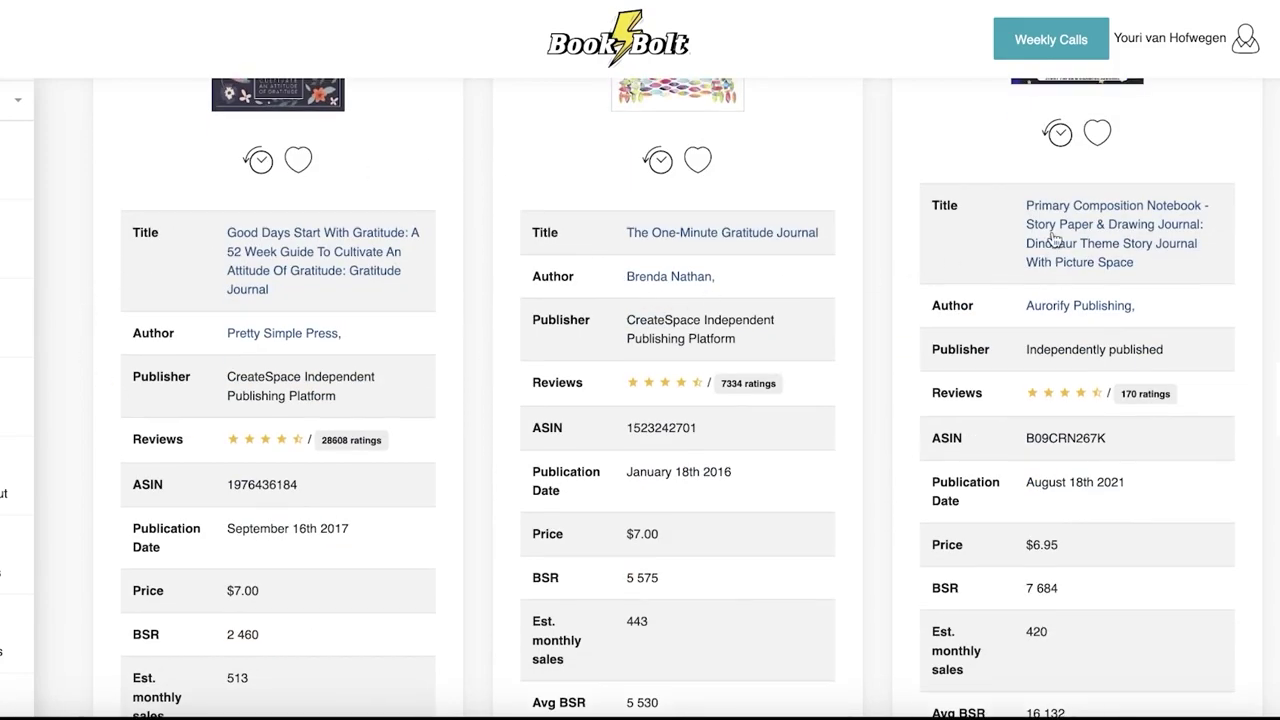
{"action": "scroll", "coordinate": [1020, 258], "scroll_direction": "down", "scroll_amount": 10}
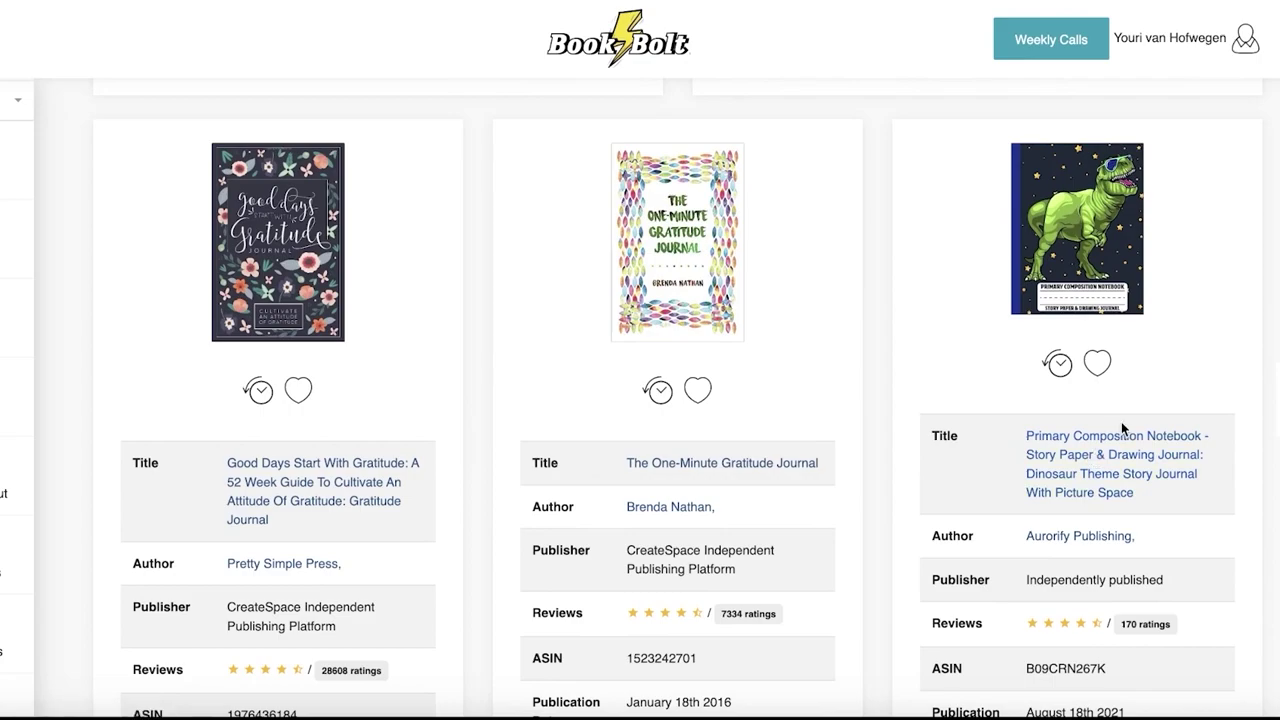
{"action": "scroll", "coordinate": [896, 449], "scroll_direction": "down", "scroll_amount": 6}
{"action": "scroll", "coordinate": [482, 407], "scroll_direction": "down", "scroll_amount": 5}
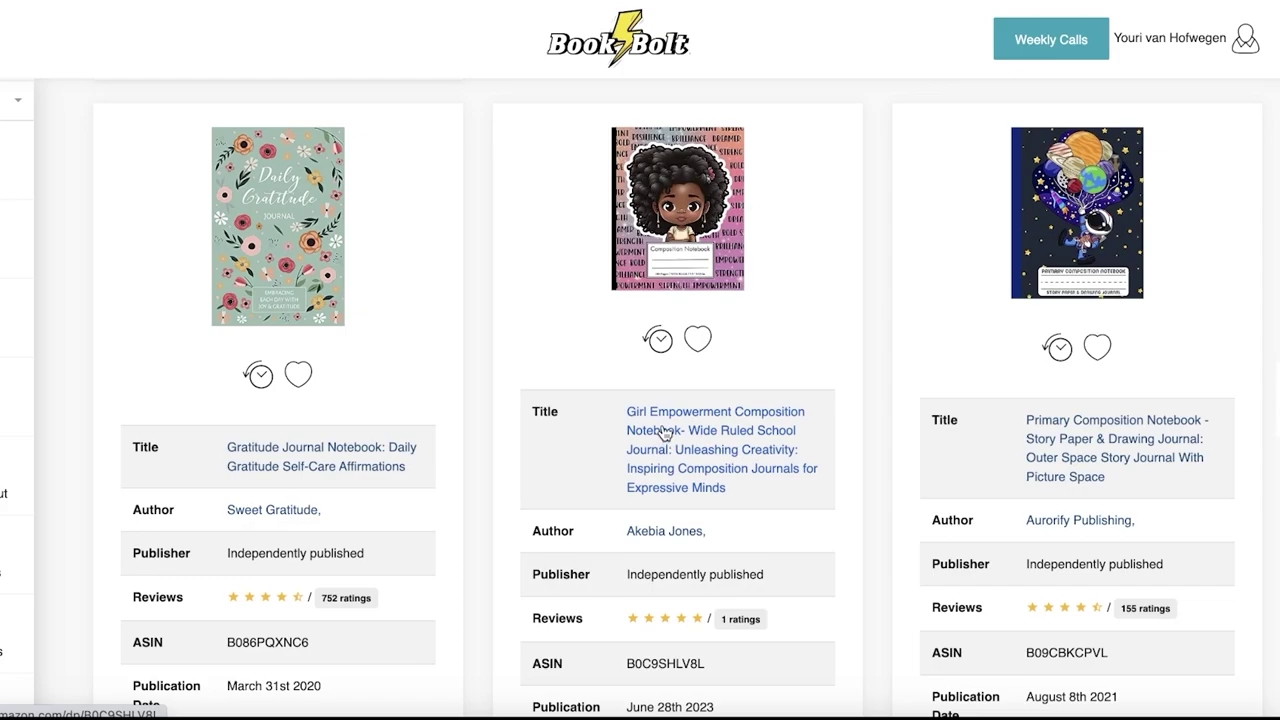
{"action": "scroll", "coordinate": [663, 432], "scroll_direction": "down", "scroll_amount": 5}
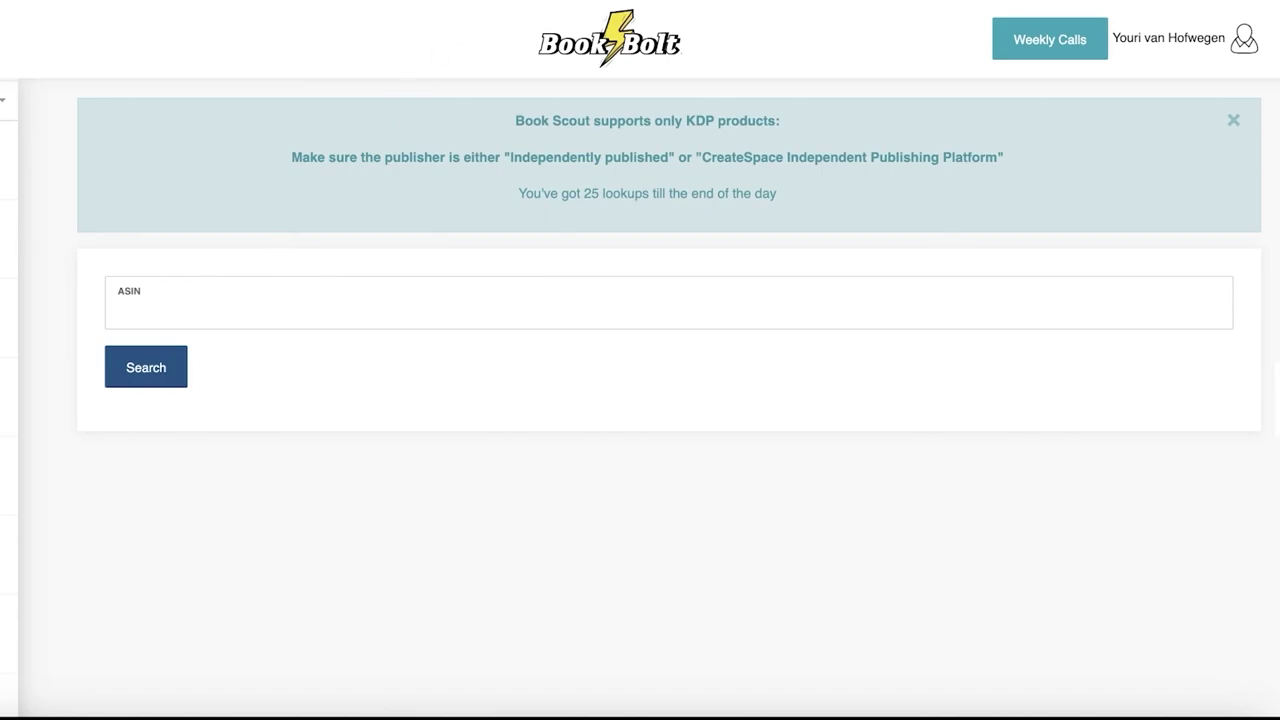
Step: Search Amazon for 'gratitude journal' in a new tab and check the pink journal listing
{"action": "key", "text": "super+t"}
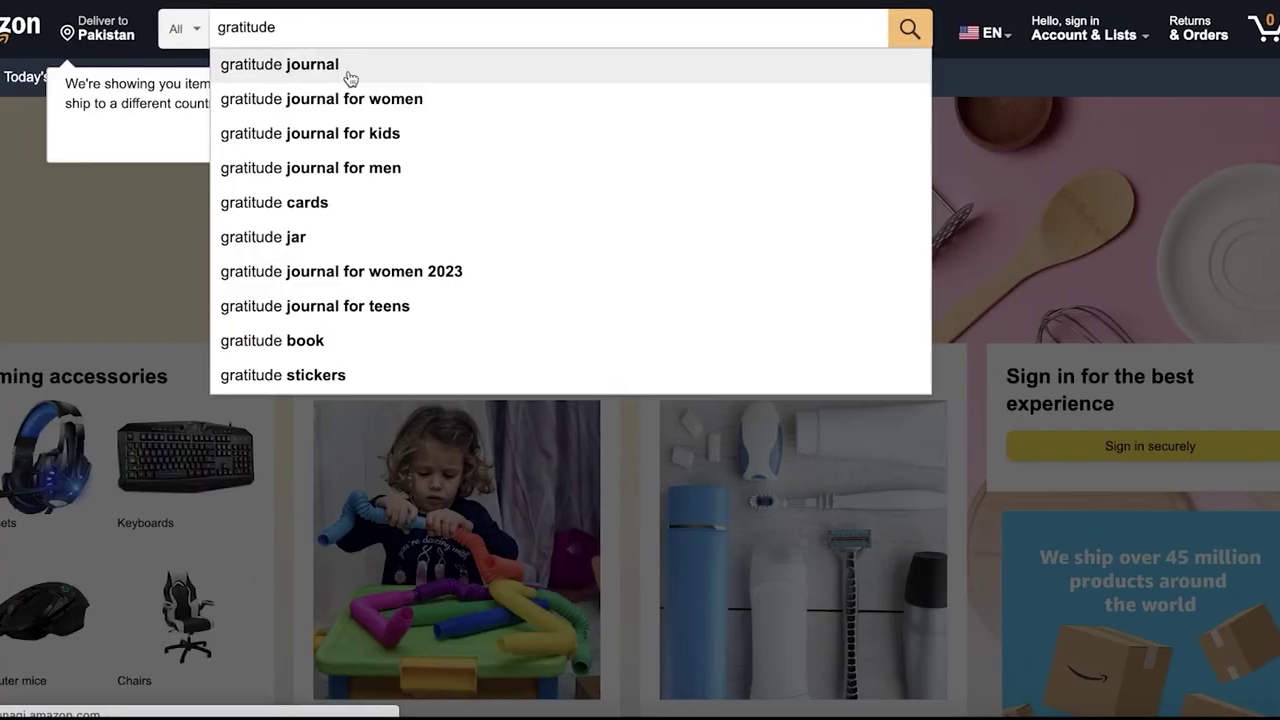
{"action": "left_click", "coordinate": [348, 70]}
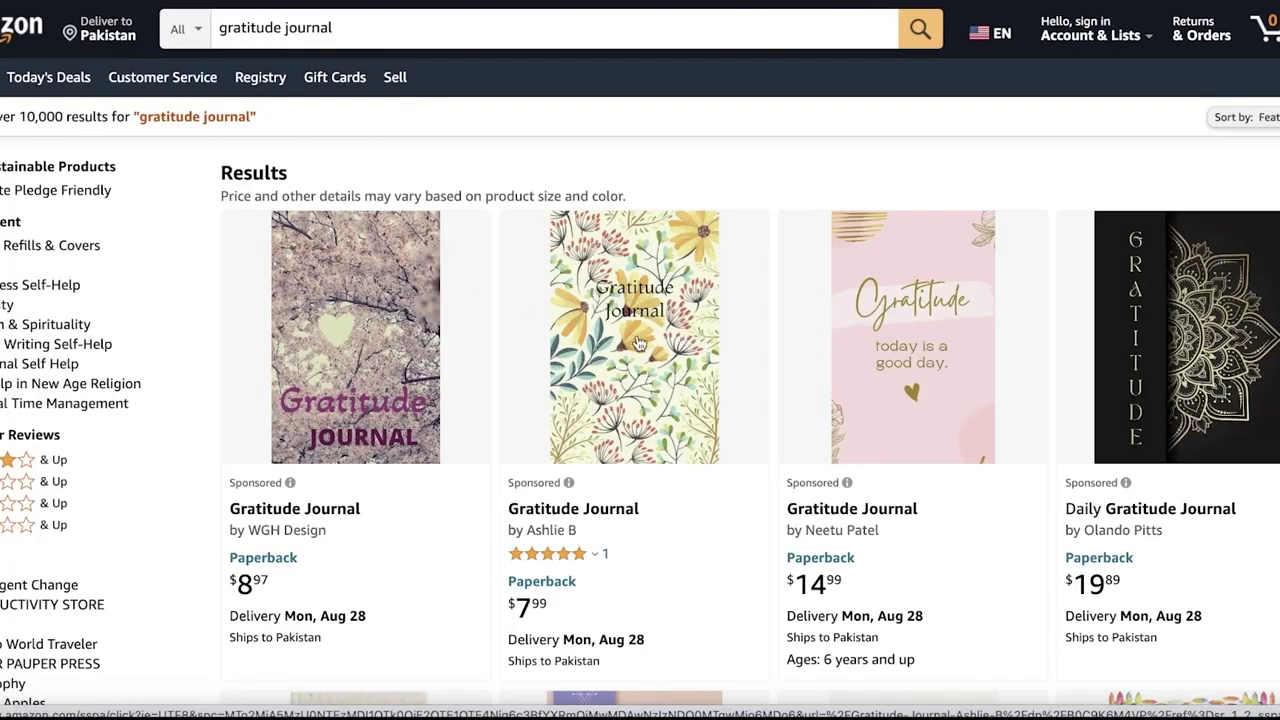
{"action": "scroll", "coordinate": [898, 441], "scroll_direction": "down", "scroll_amount": 1}
{"action": "scroll", "coordinate": [898, 441], "scroll_direction": "down", "scroll_amount": 2}
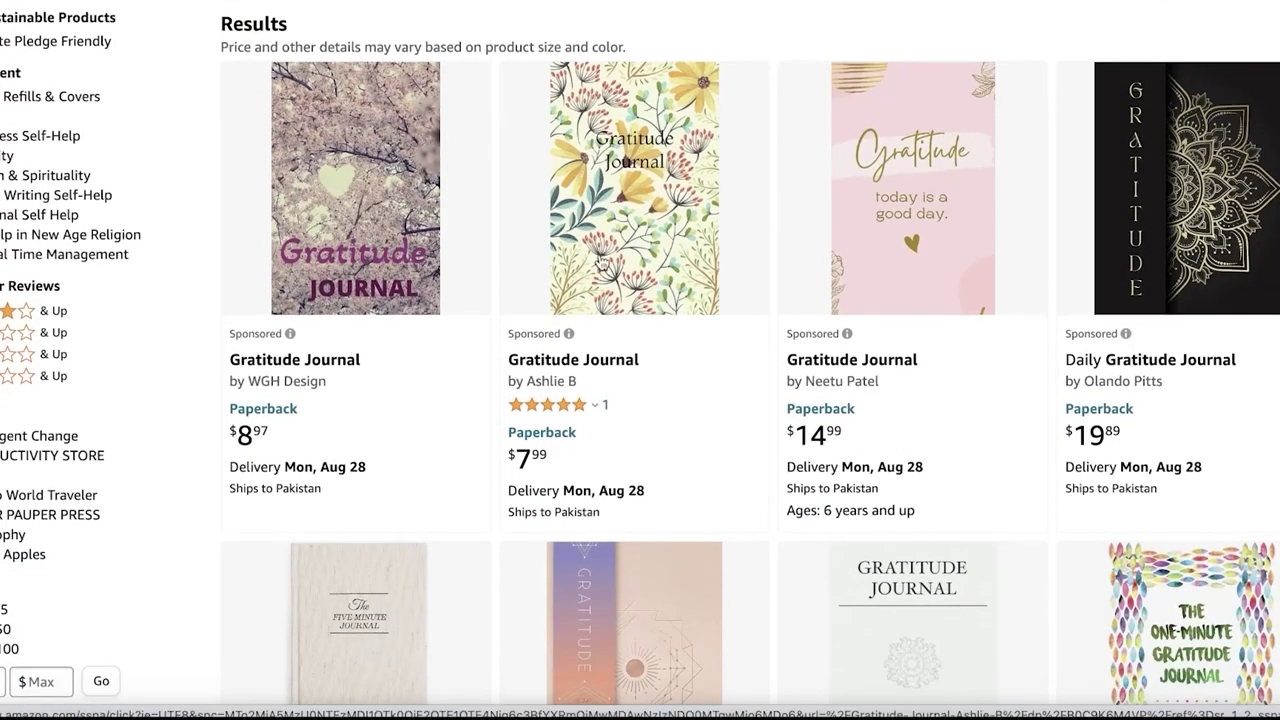
{"action": "left_click", "coordinate": [858, 179]}
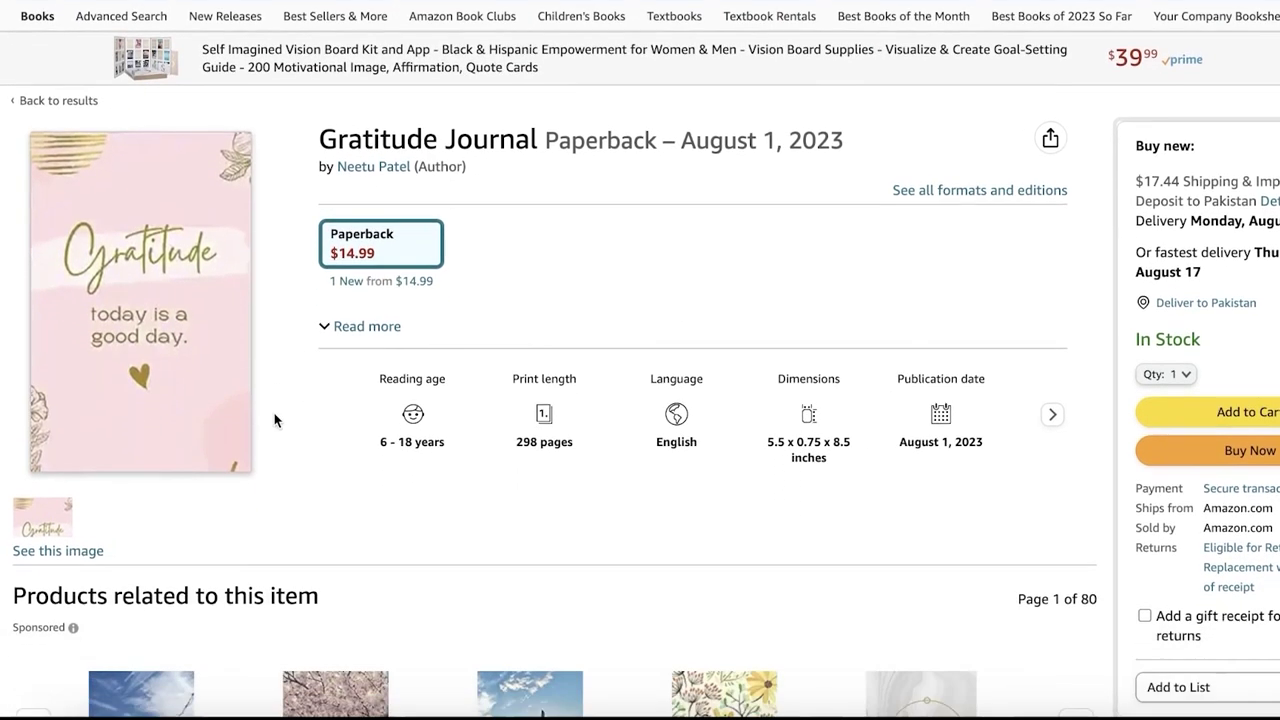
{"action": "scroll", "coordinate": [262, 394], "scroll_direction": "down", "scroll_amount": 13}
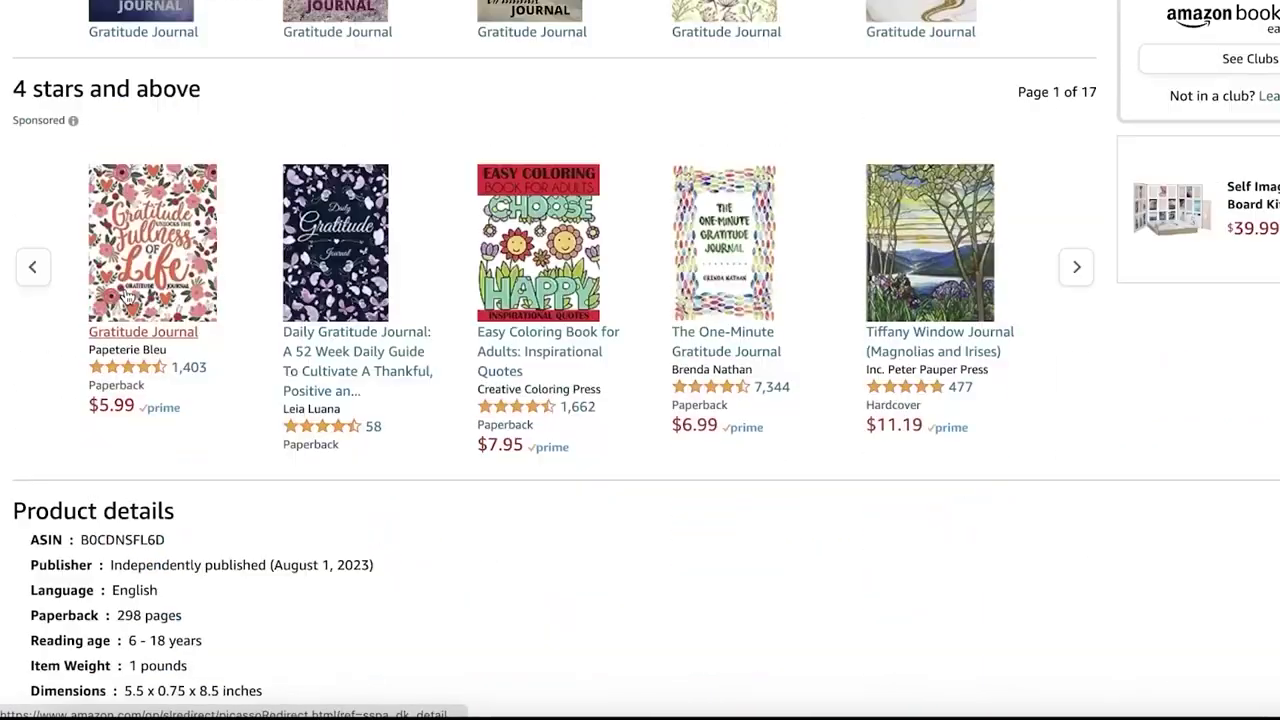
{"action": "scroll", "coordinate": [130, 297], "scroll_direction": "up", "scroll_amount": 15}
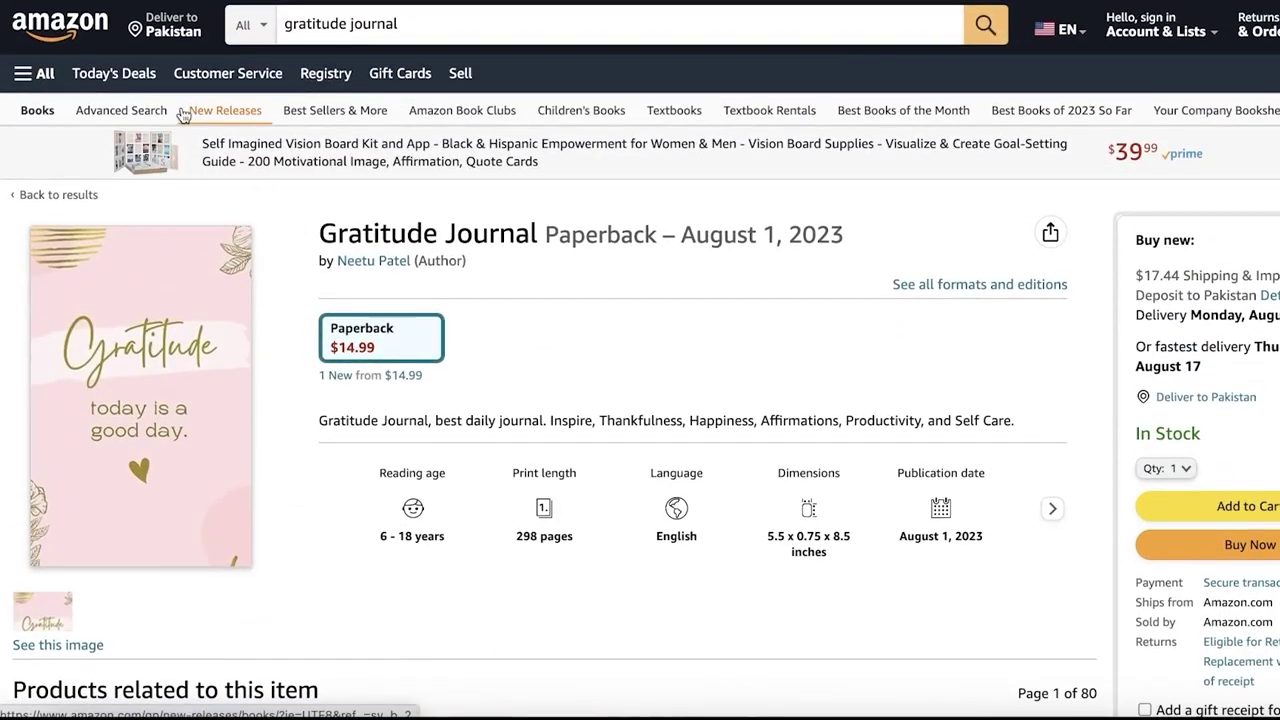
{"action": "key", "text": "alt+Left"}
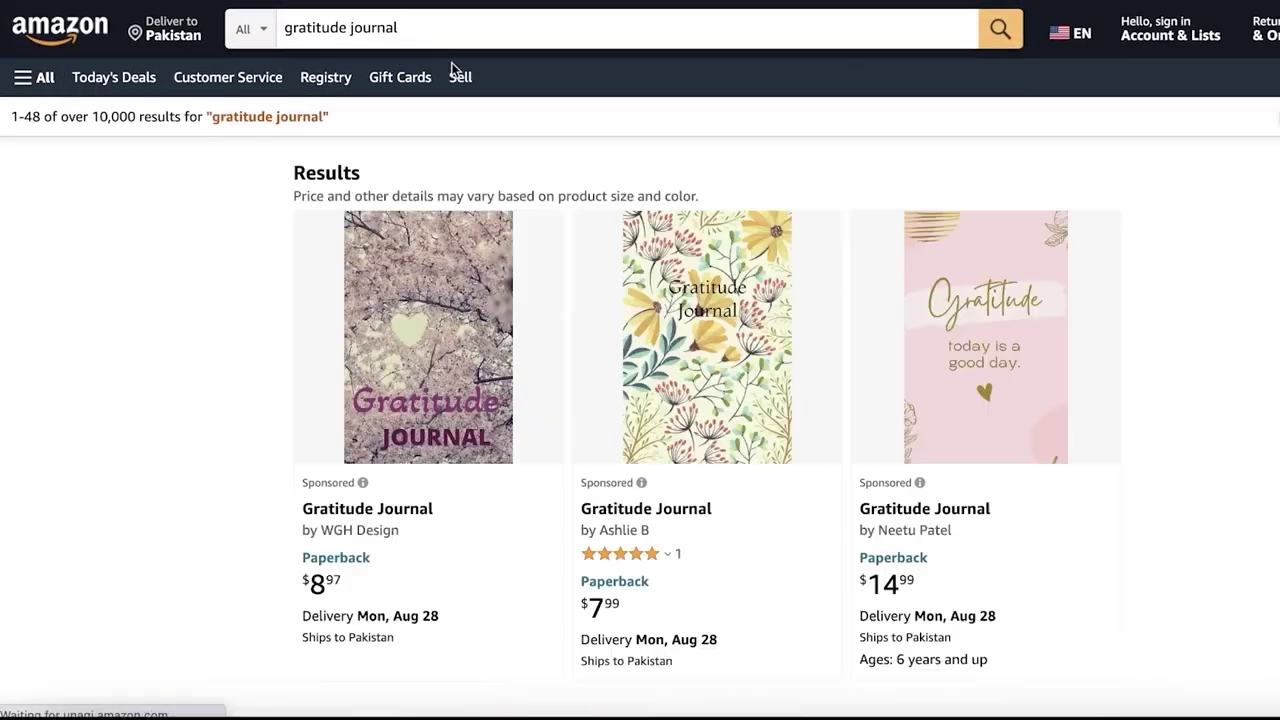
Step: Open the floral Gratitude Journal listing and select its ASIN B0C9K6M4VP
{"action": "left_click", "coordinate": [564, 185]}
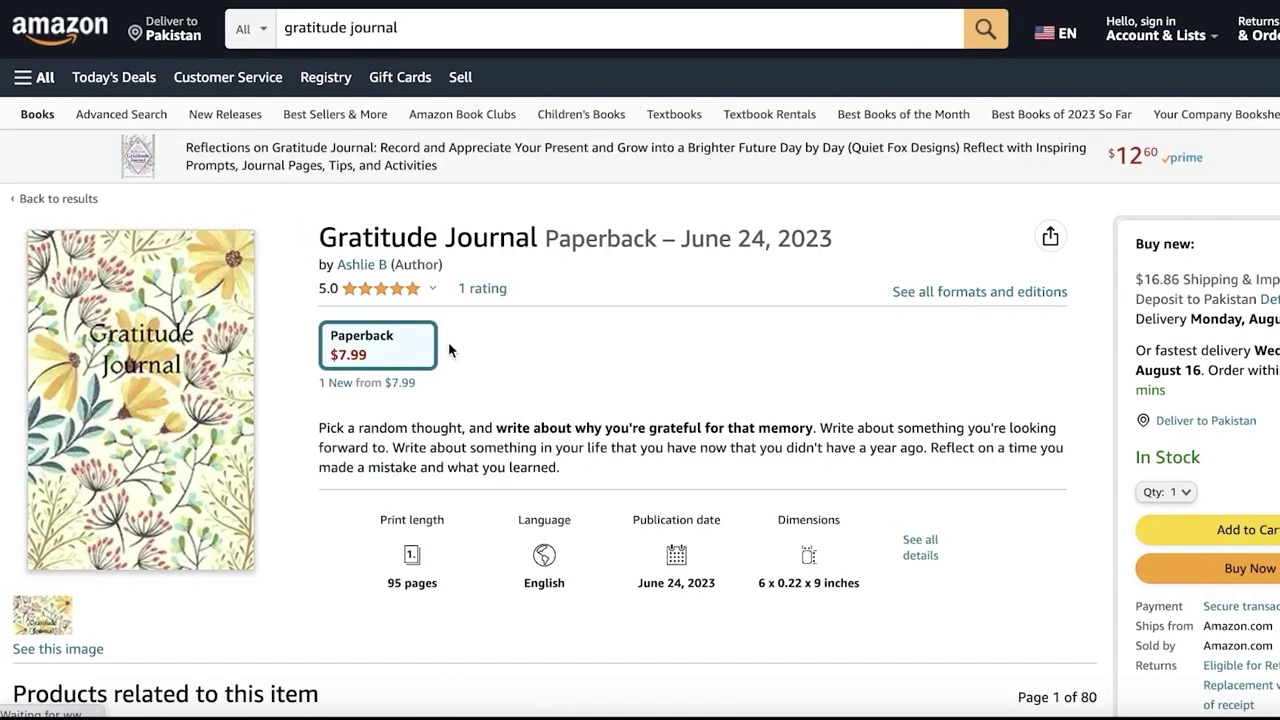
{"action": "scroll", "coordinate": [446, 346], "scroll_direction": "down", "scroll_amount": 5}
{"action": "scroll", "coordinate": [502, 346], "scroll_direction": "up", "scroll_amount": 4}
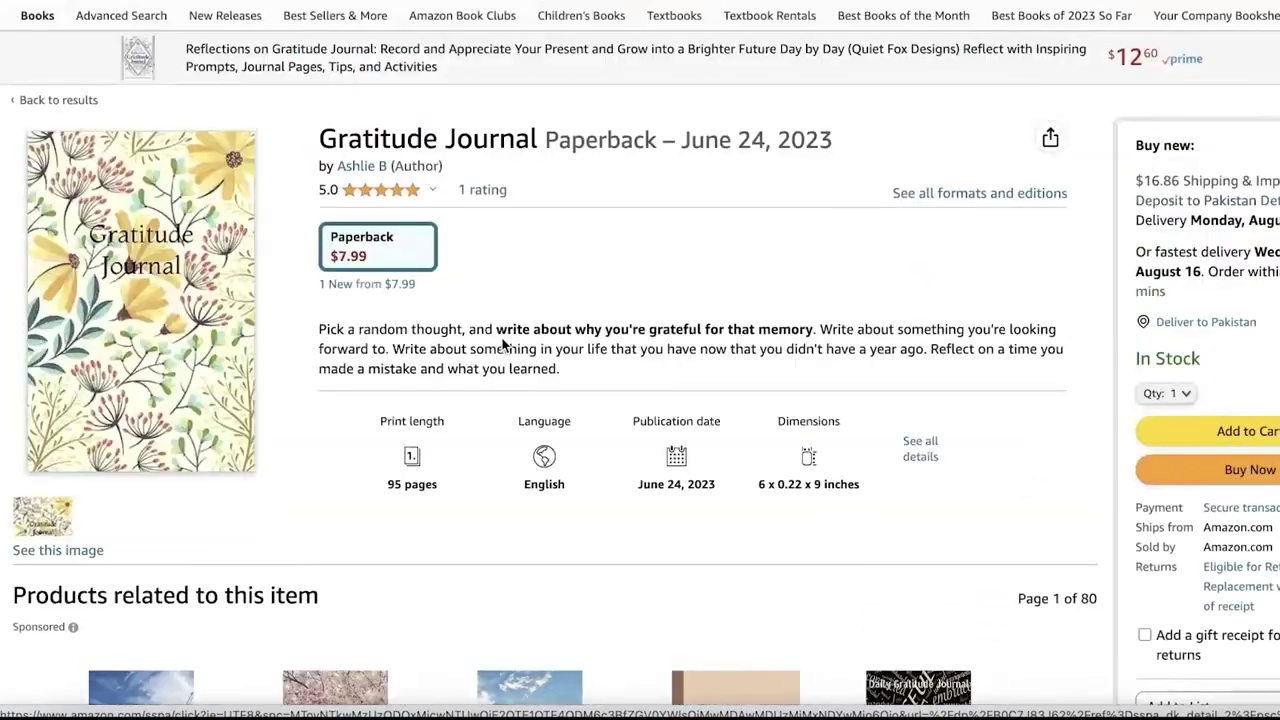
{"action": "scroll", "coordinate": [1195, 475], "scroll_direction": "down", "scroll_amount": 4}
{"action": "scroll", "coordinate": [1195, 475], "scroll_direction": "down", "scroll_amount": 8}
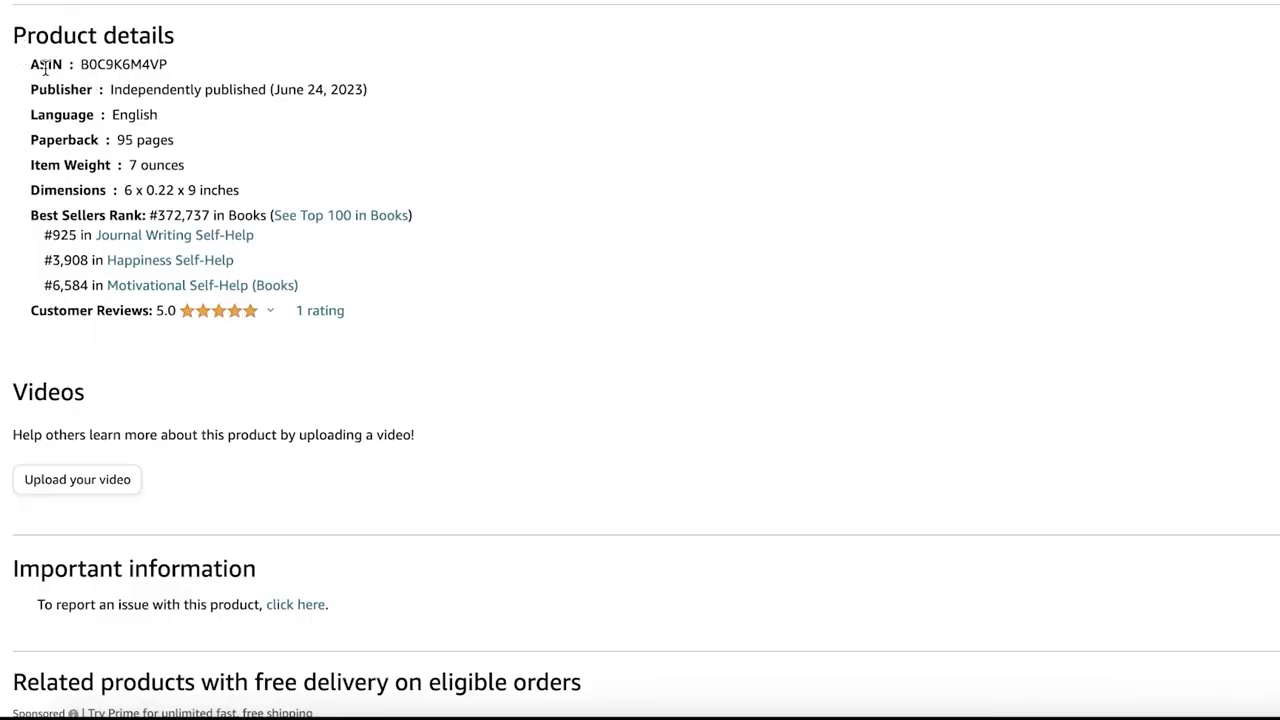
{"action": "left_click_drag", "start_coordinate": [82, 64], "coordinate": [238, 77]}
Step: Copy ASIN B0C9K6M4VP and look it up in Book Scout
{"action": "right_click", "coordinate": [139, 65]}
{"action": "left_click", "coordinate": [200, 106]}
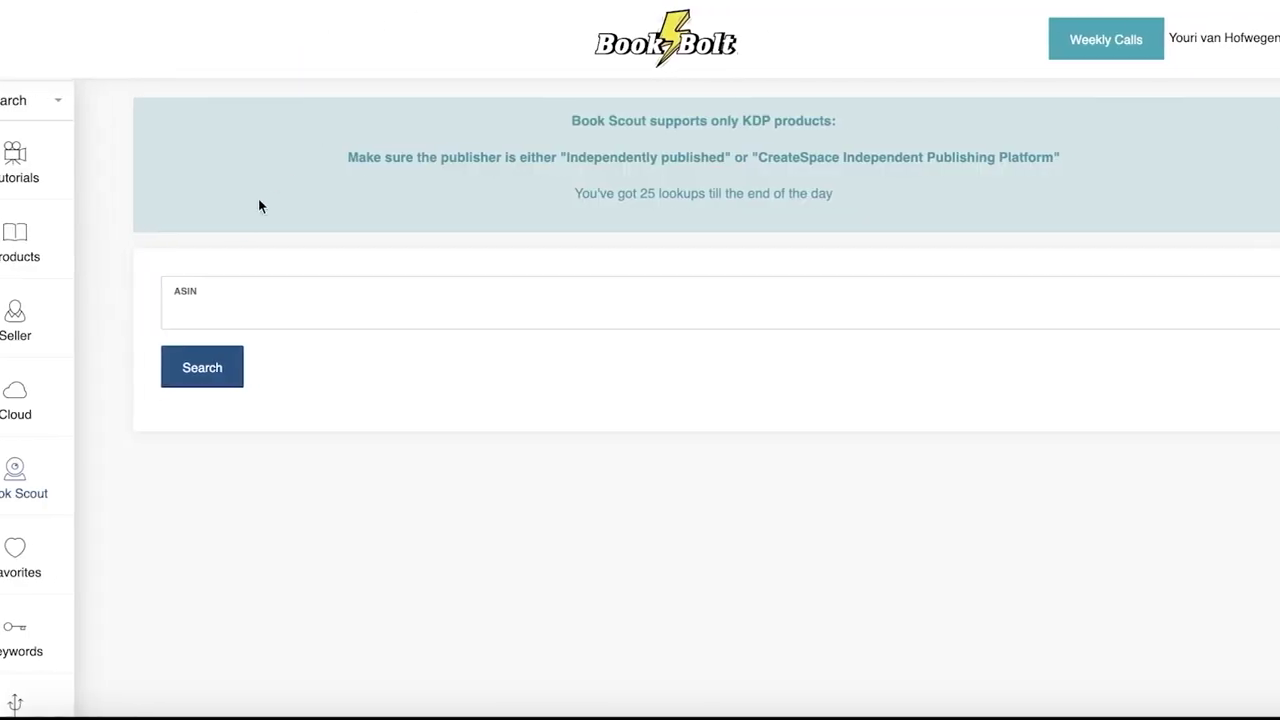
{"action": "key", "text": "ctrl+v"}
{"action": "key", "text": "Return"}
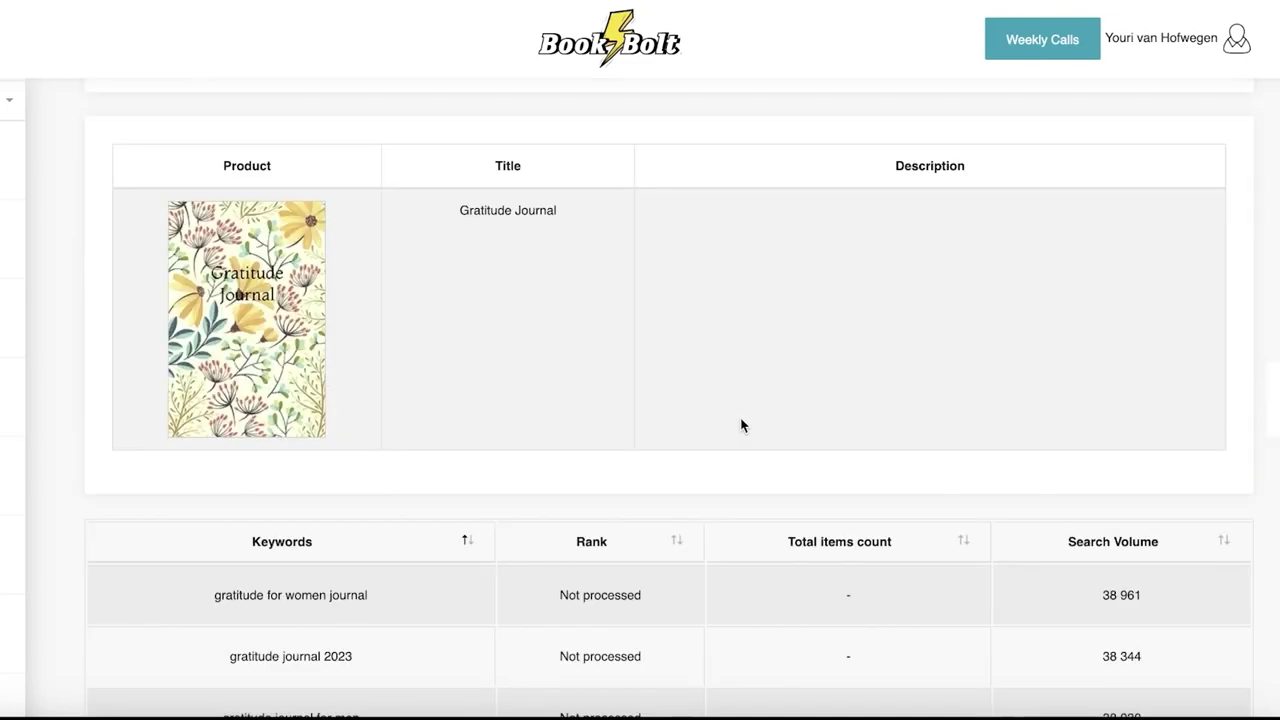
Step: Scroll the Book Scout keyword table with search volumes and total item counts
{"action": "scroll", "coordinate": [740, 423], "scroll_direction": "down", "scroll_amount": 3}
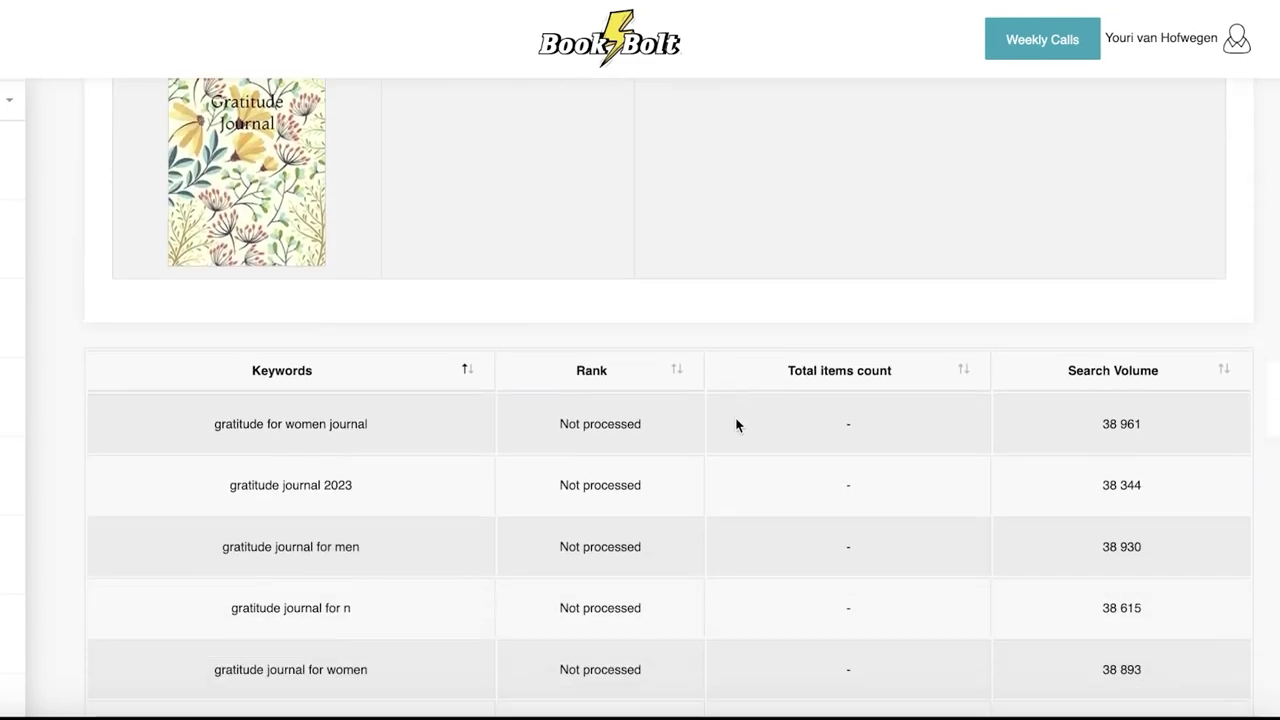
{"action": "scroll", "coordinate": [366, 381], "scroll_direction": "down", "scroll_amount": 5}
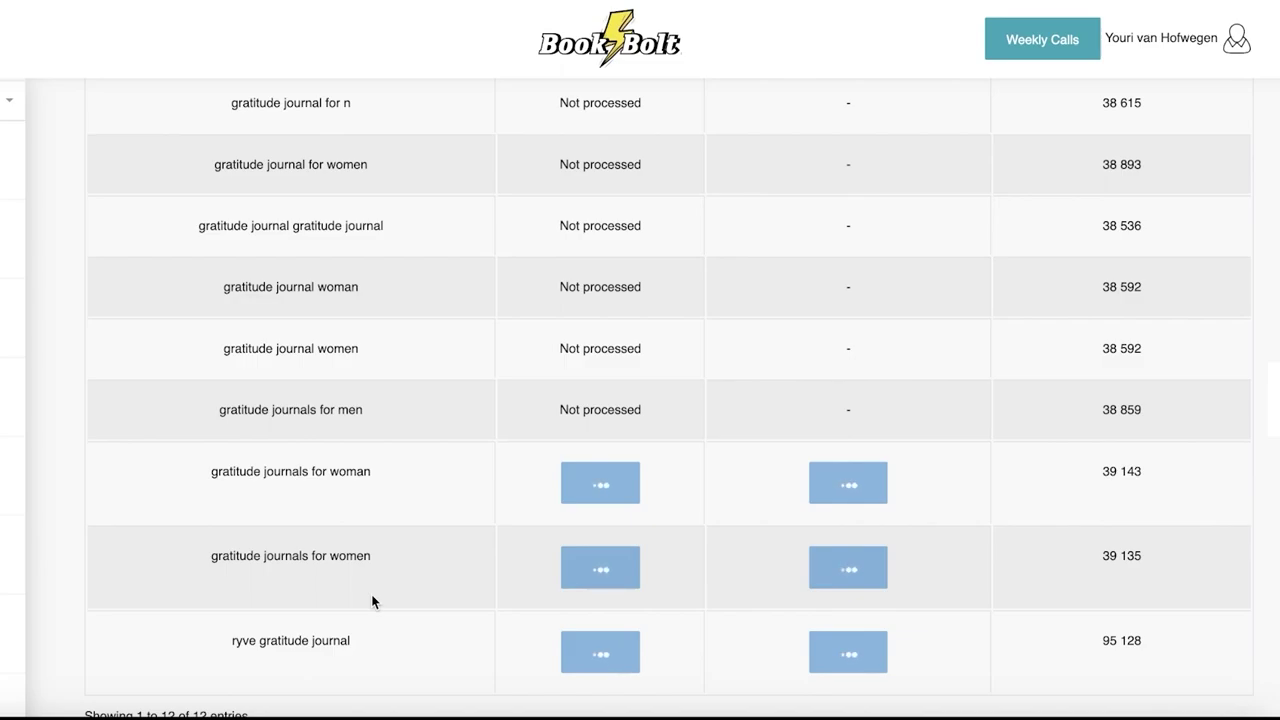
{"action": "scroll", "coordinate": [370, 600], "scroll_direction": "up", "scroll_amount": 1}
{"action": "scroll", "coordinate": [370, 597], "scroll_direction": "up", "scroll_amount": 8}
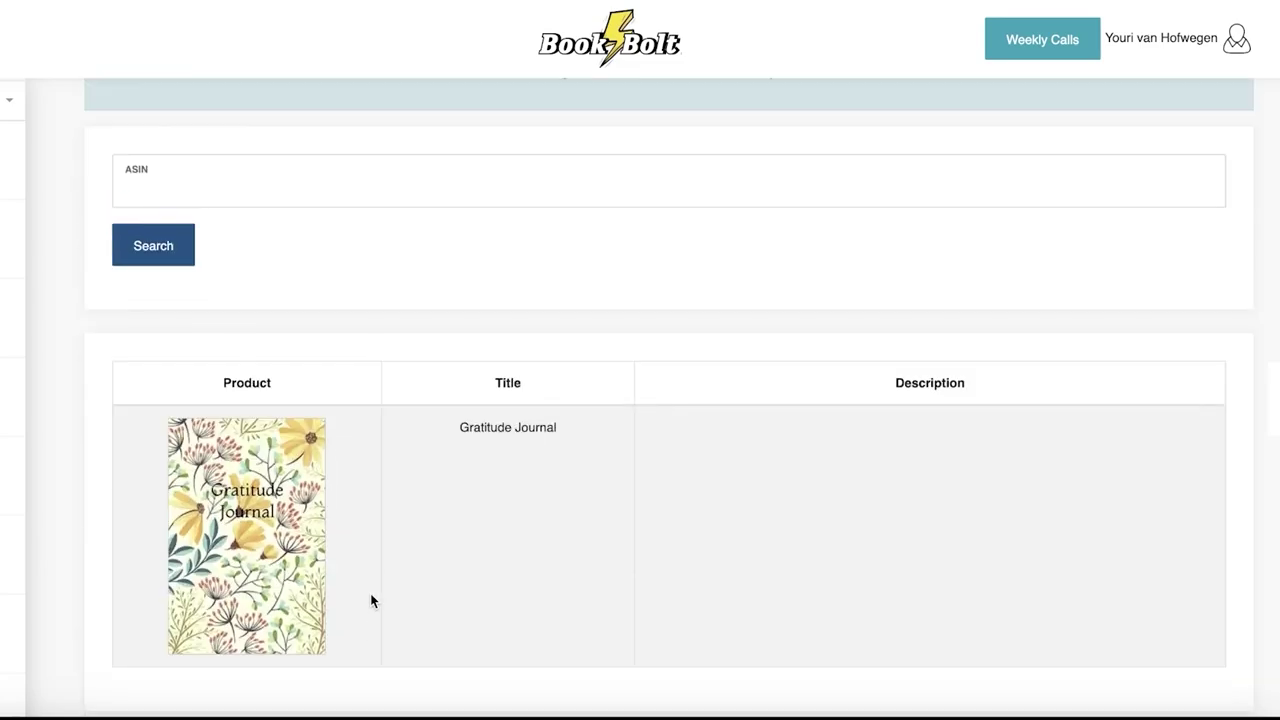
{"action": "scroll", "coordinate": [420, 500], "scroll_direction": "down", "scroll_amount": 9}
{"action": "scroll", "coordinate": [436, 482], "scroll_direction": "up", "scroll_amount": 5}
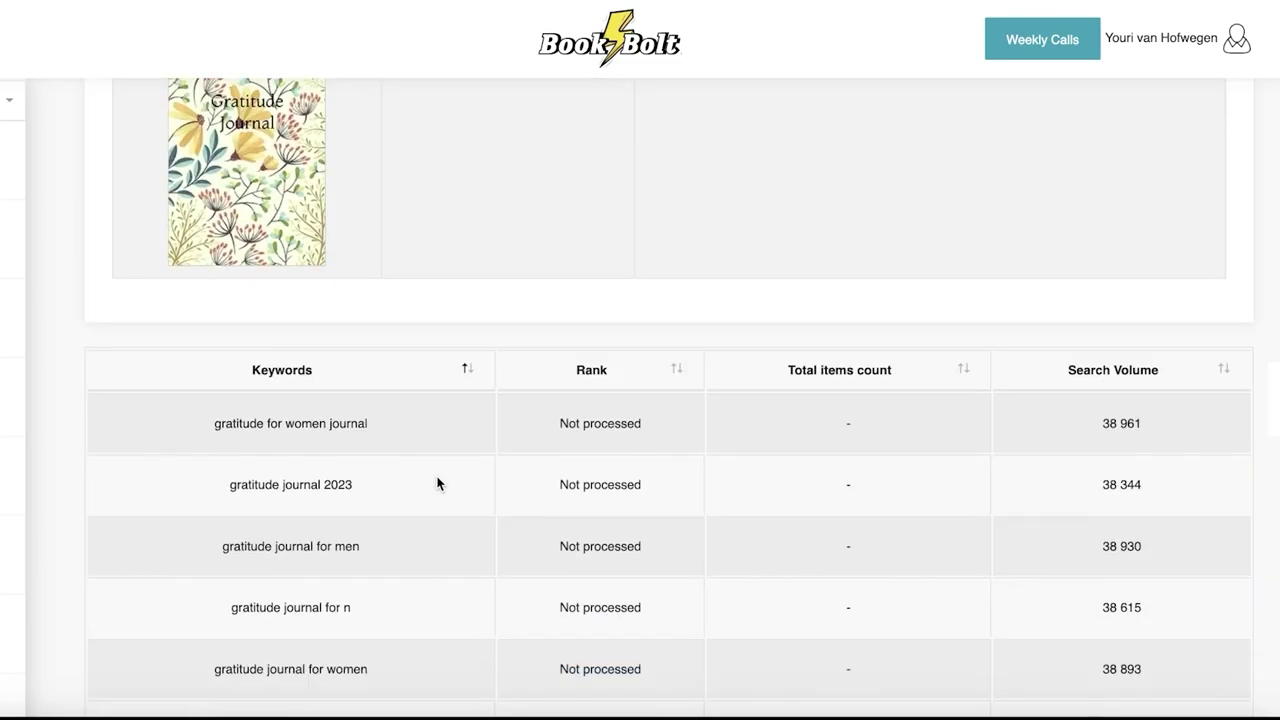
{"action": "scroll", "coordinate": [686, 218], "scroll_direction": "up", "scroll_amount": 2}
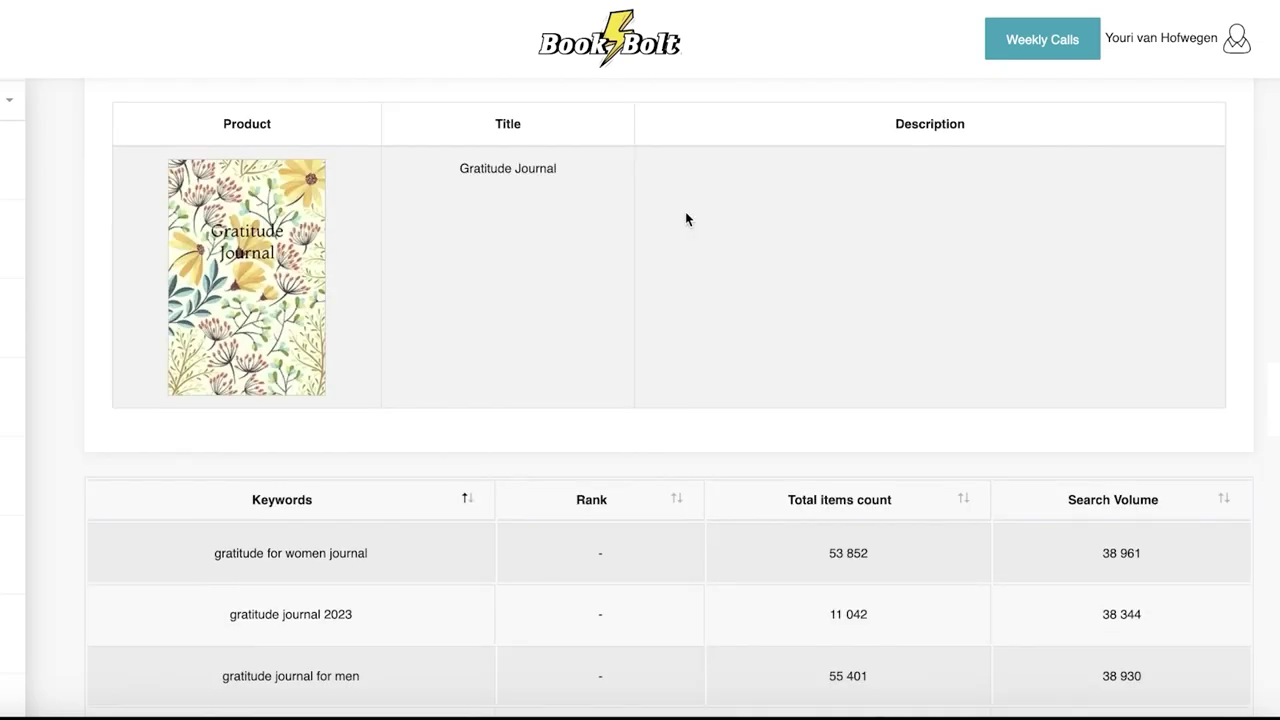
{"action": "scroll", "coordinate": [686, 224], "scroll_direction": "down", "scroll_amount": 3}
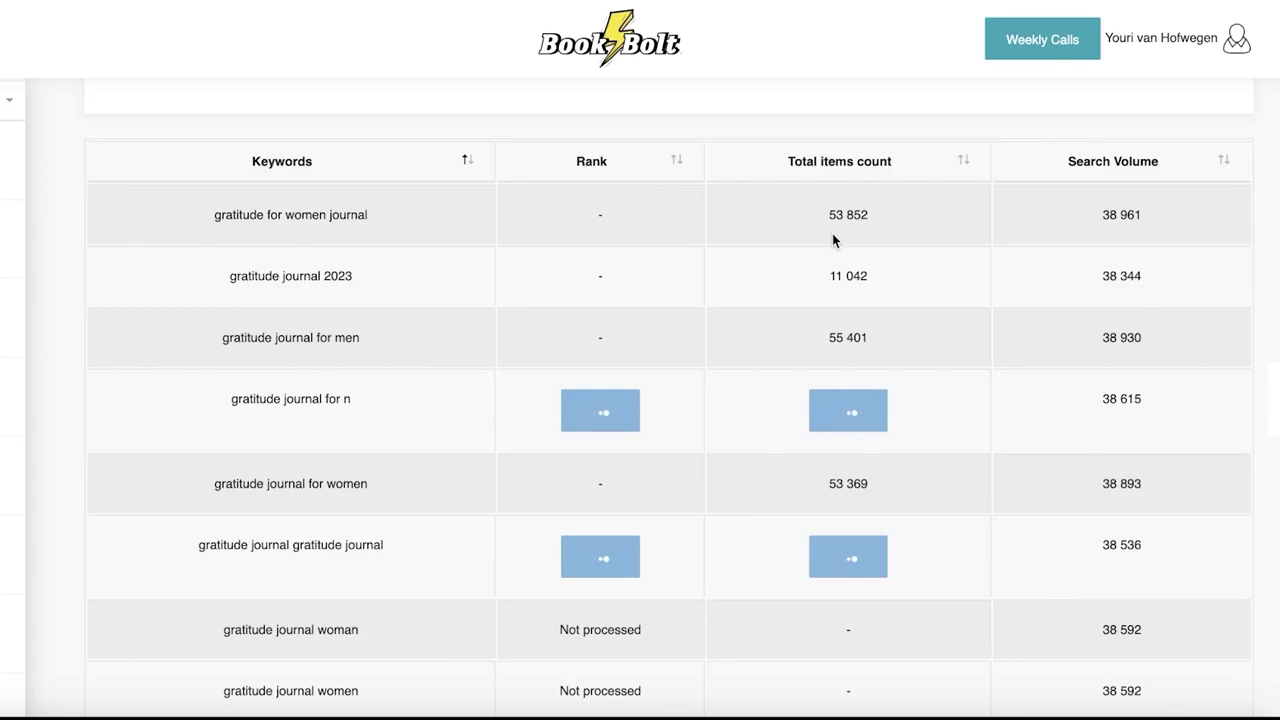